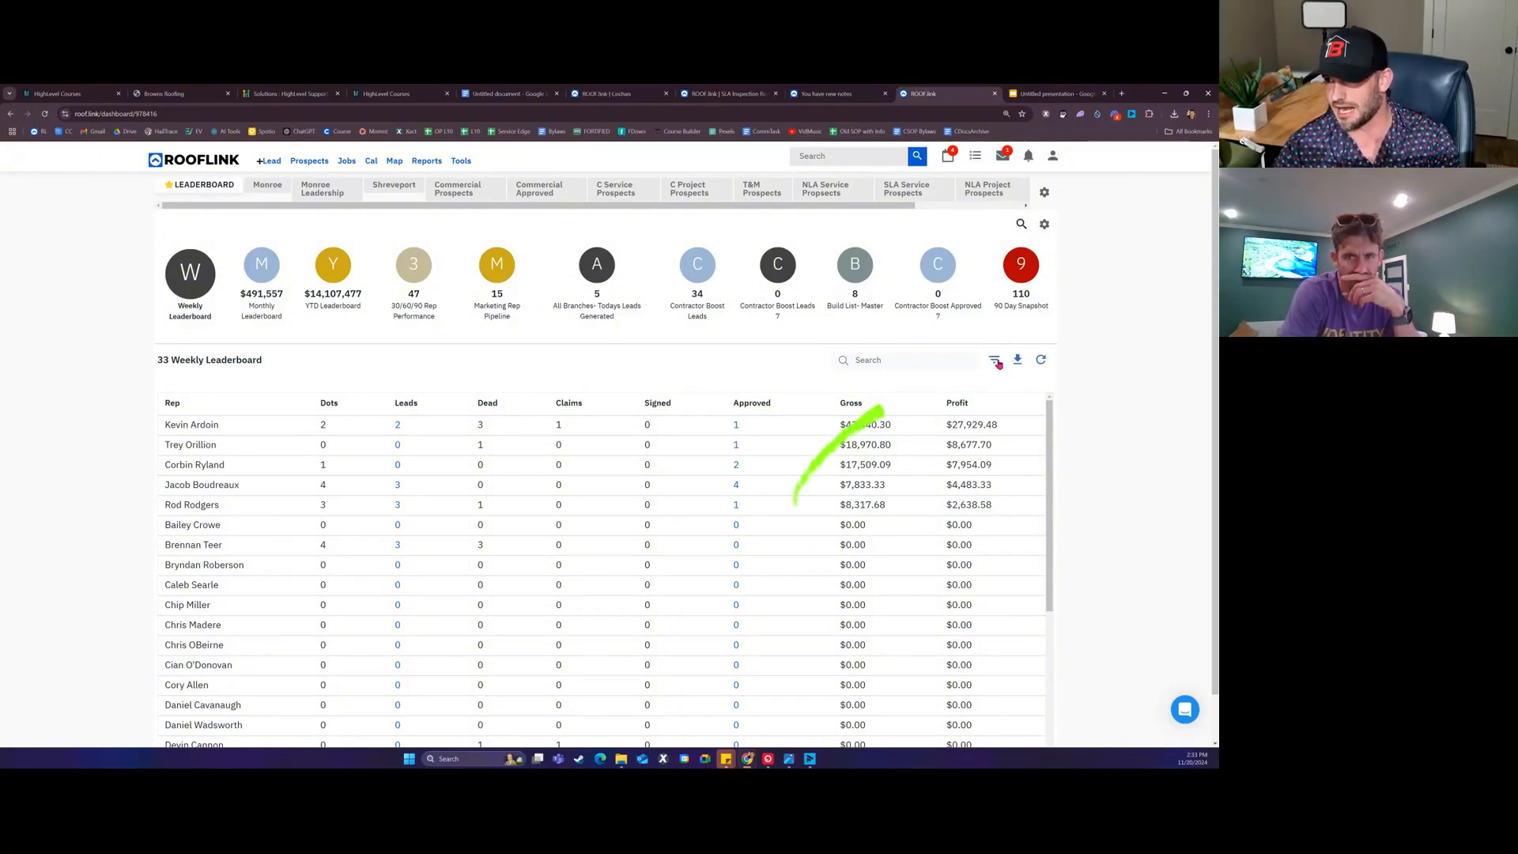
Step: Set the leaderboard filter's Start date to 09/01/2024 and End date to 09/30/2024, and submit
{"action": "left_click", "coordinate": [998, 363]}
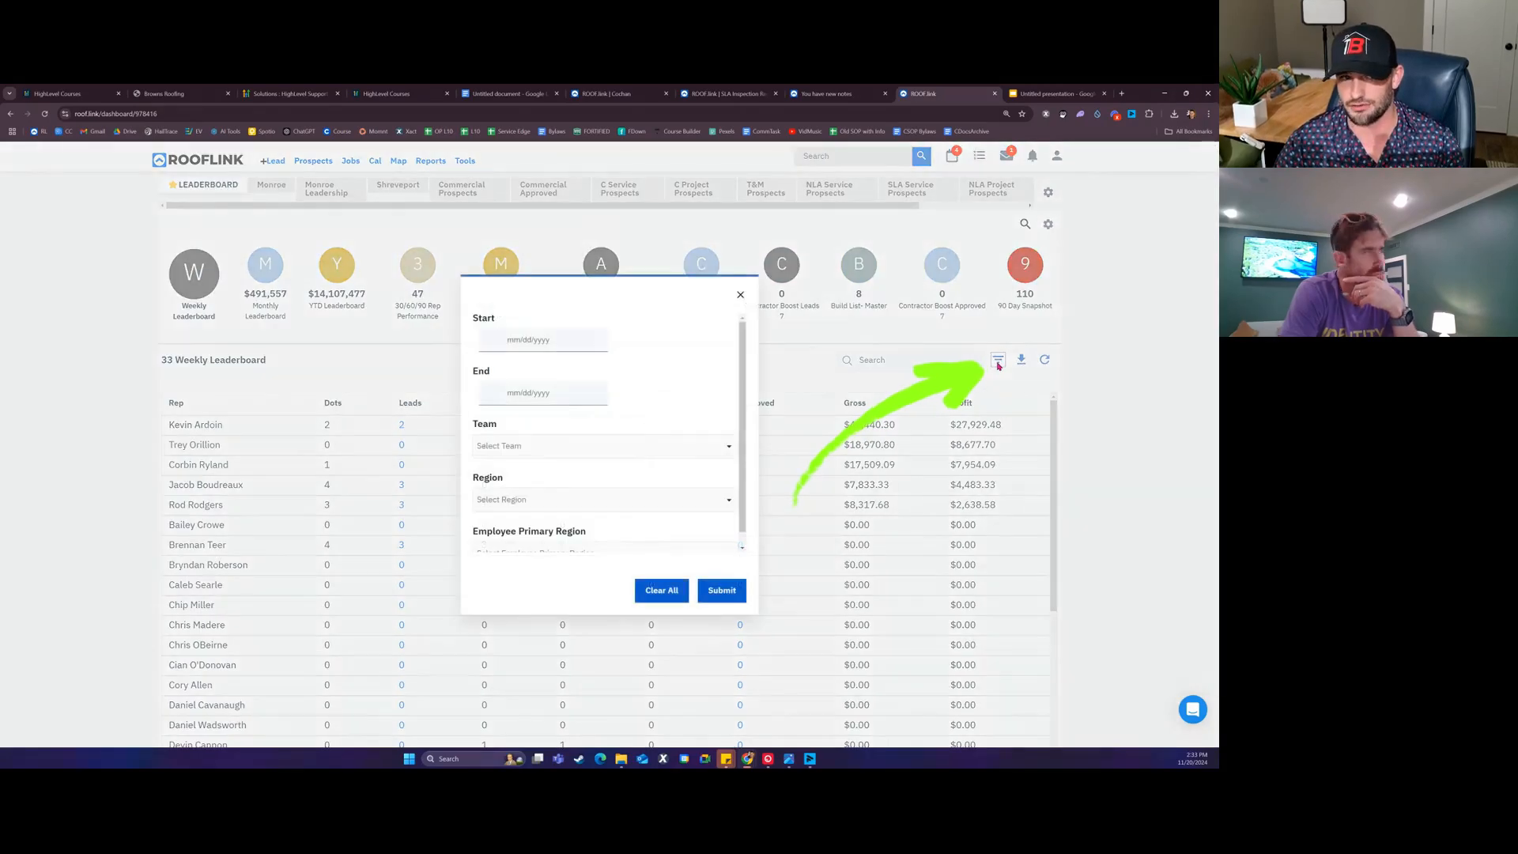
{"action": "left_click", "coordinate": [567, 338]}
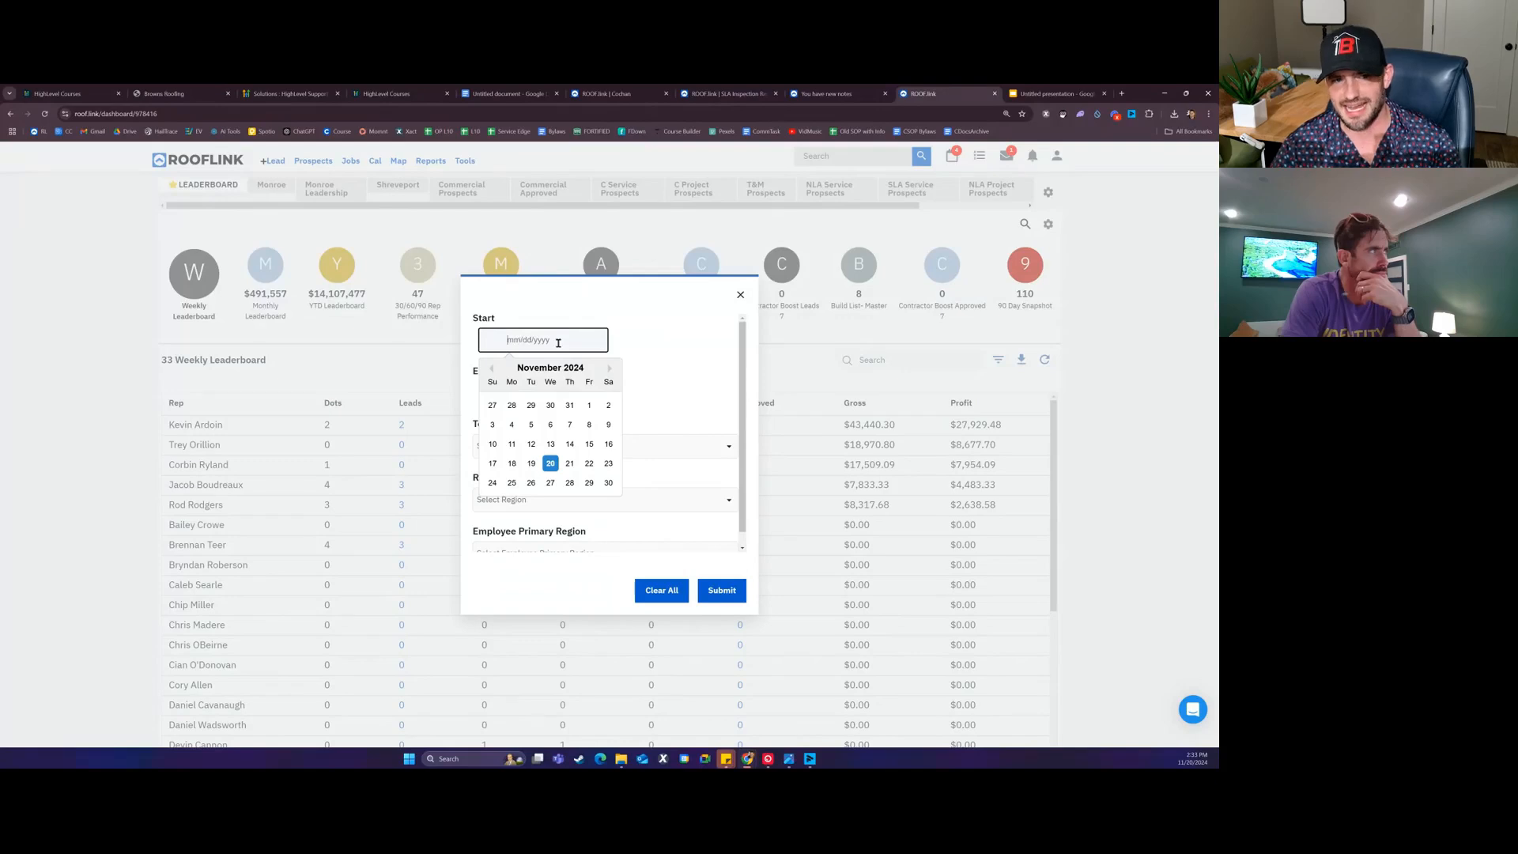
{"action": "left_click", "coordinate": [491, 370]}
{"action": "left_click", "coordinate": [490, 370]}
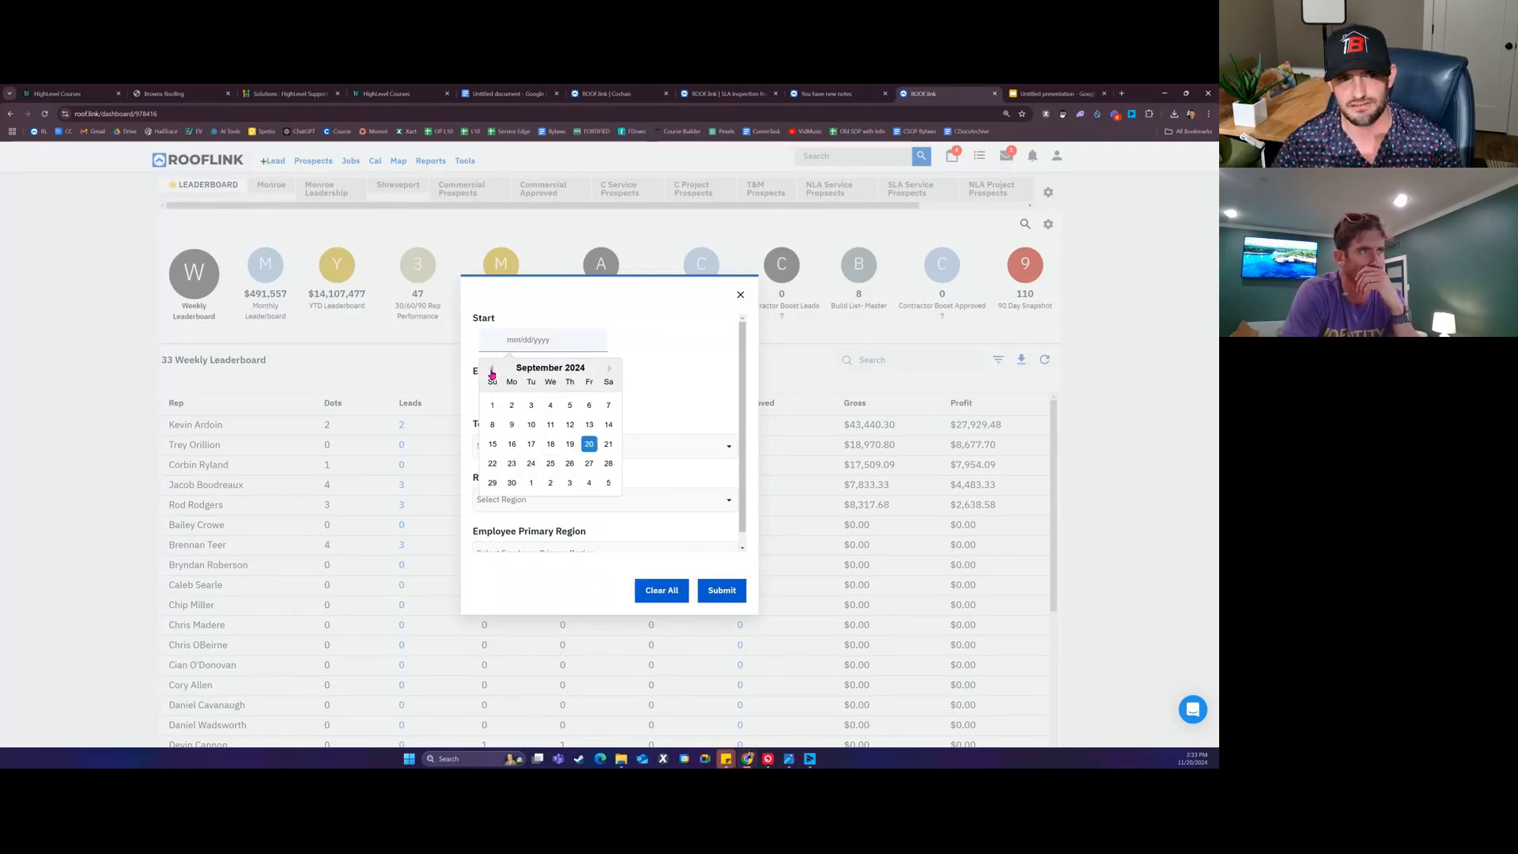
{"action": "left_click", "coordinate": [492, 406]}
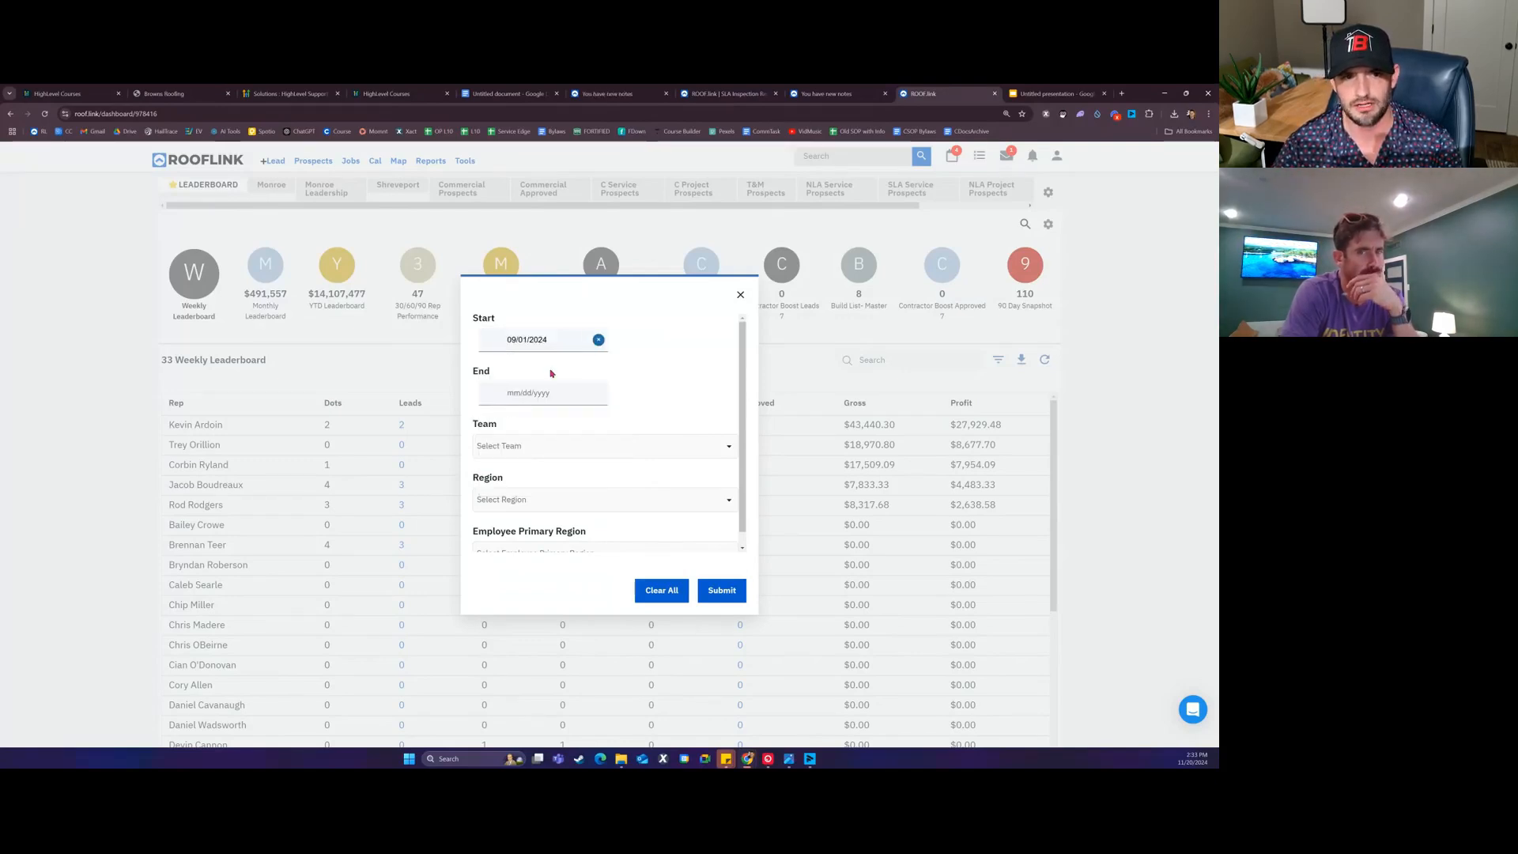
{"action": "left_click", "coordinate": [561, 399]}
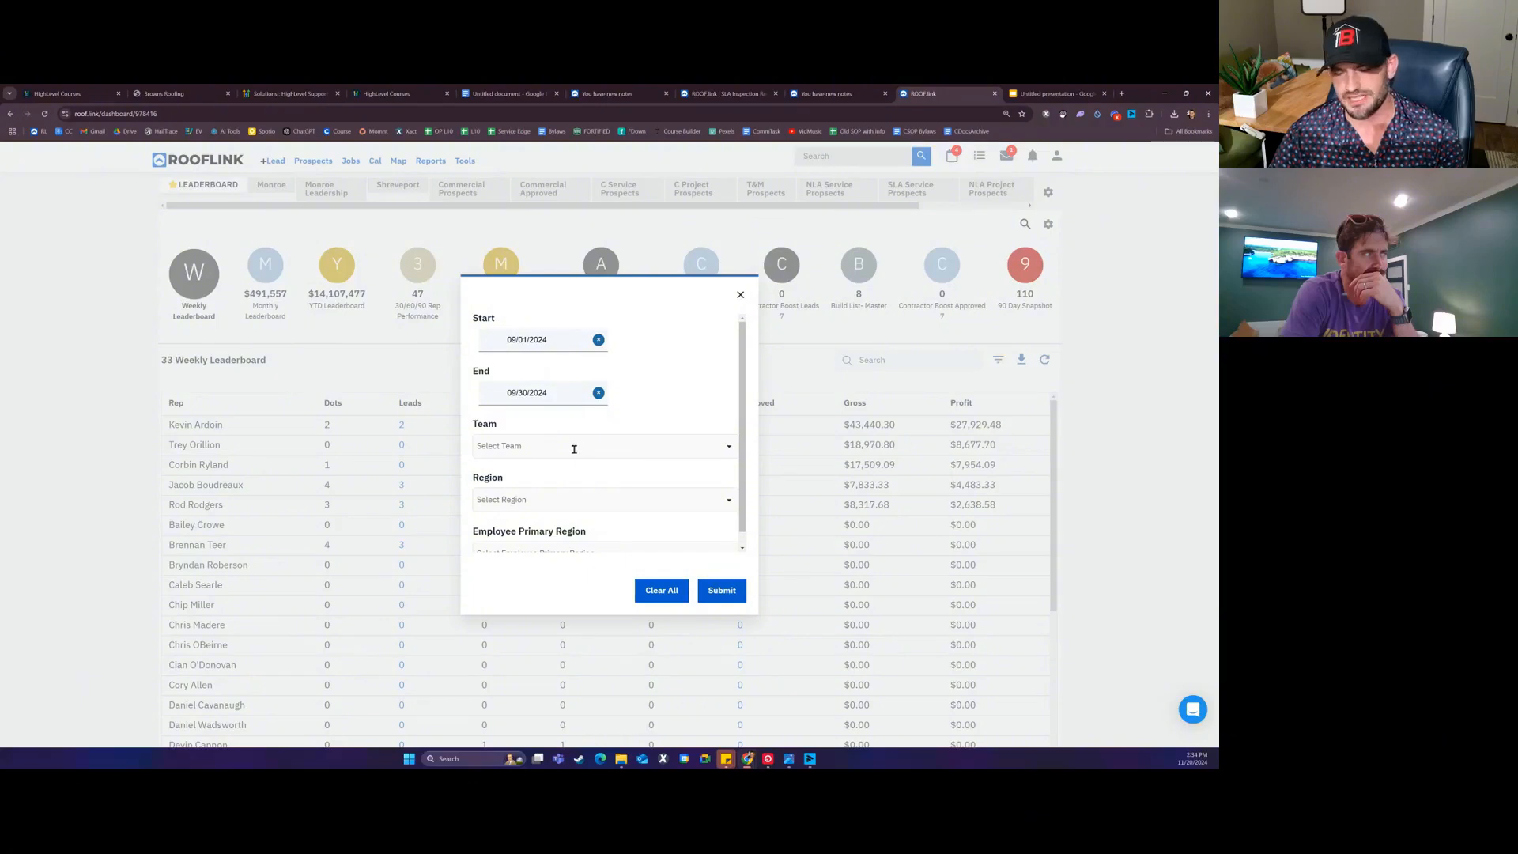
{"action": "scroll", "coordinate": [575, 449], "scroll_direction": "down", "scroll_amount": 1}
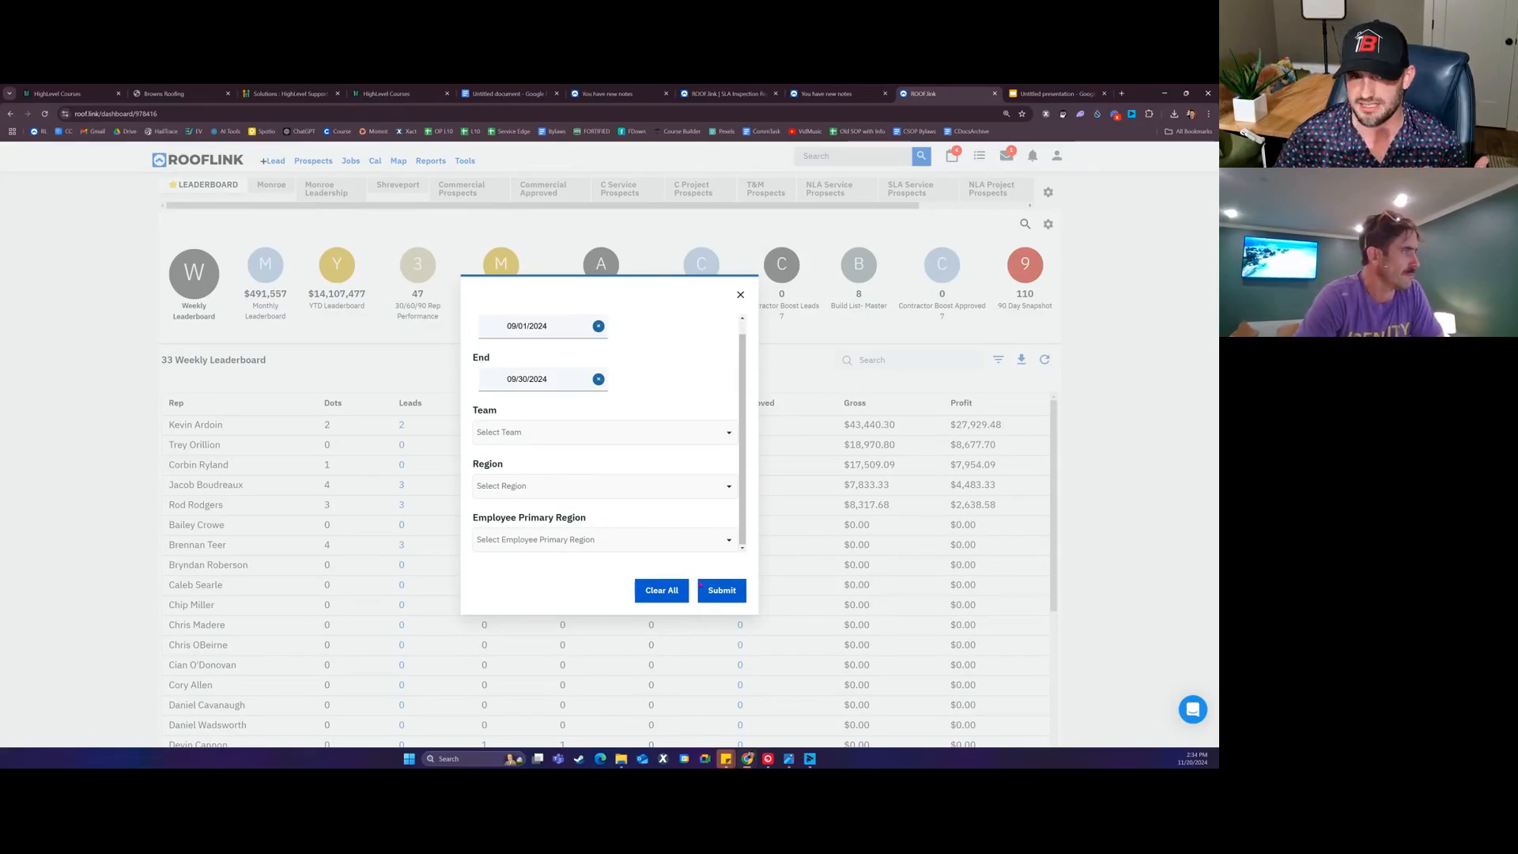
{"action": "left_click", "coordinate": [715, 590]}
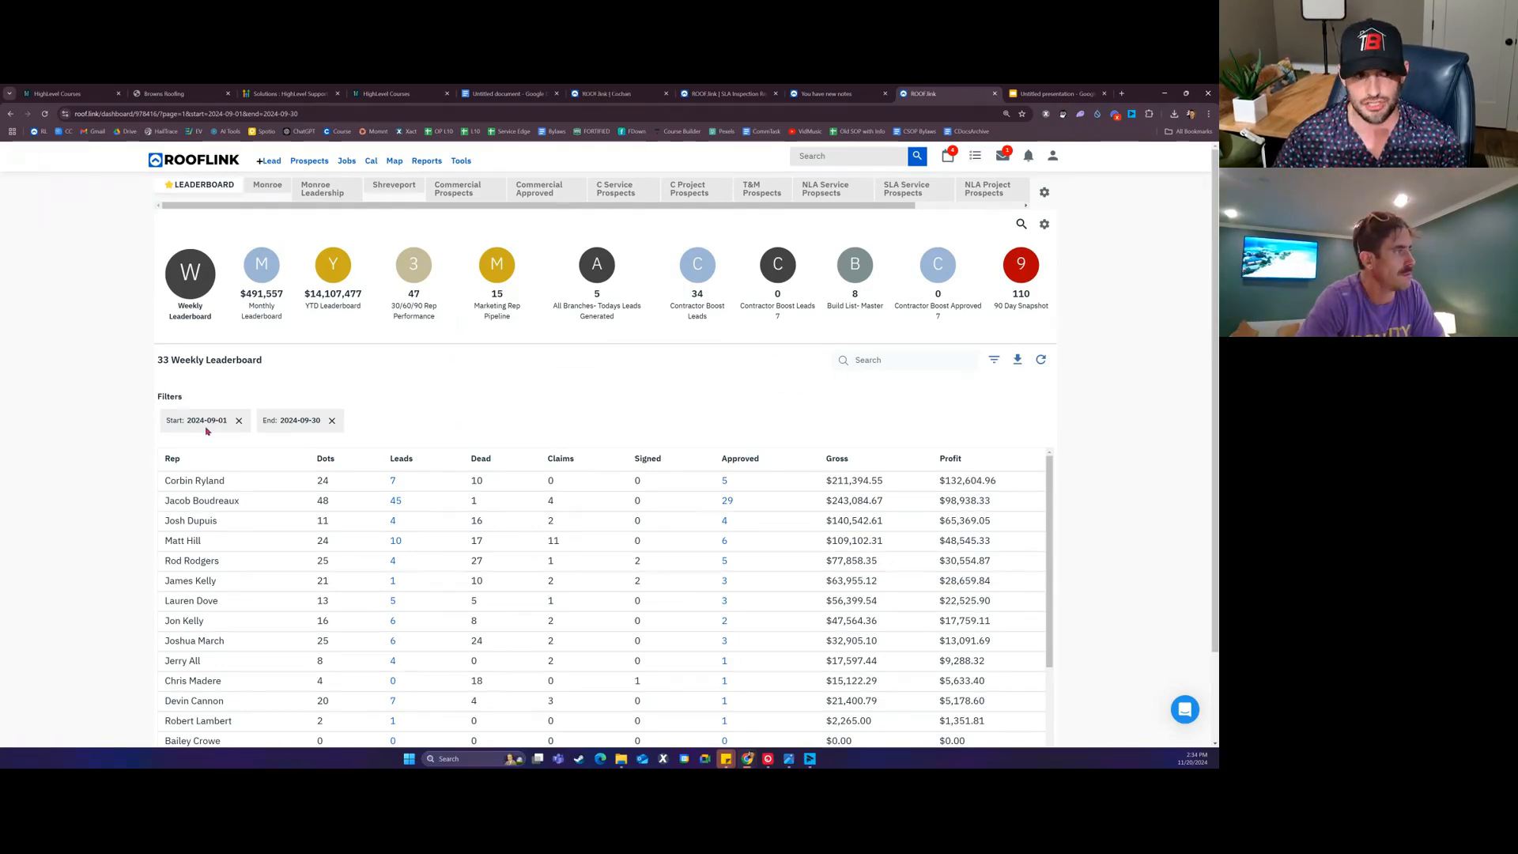
{"action": "scroll", "coordinate": [273, 427], "scroll_direction": "down", "scroll_amount": 2}
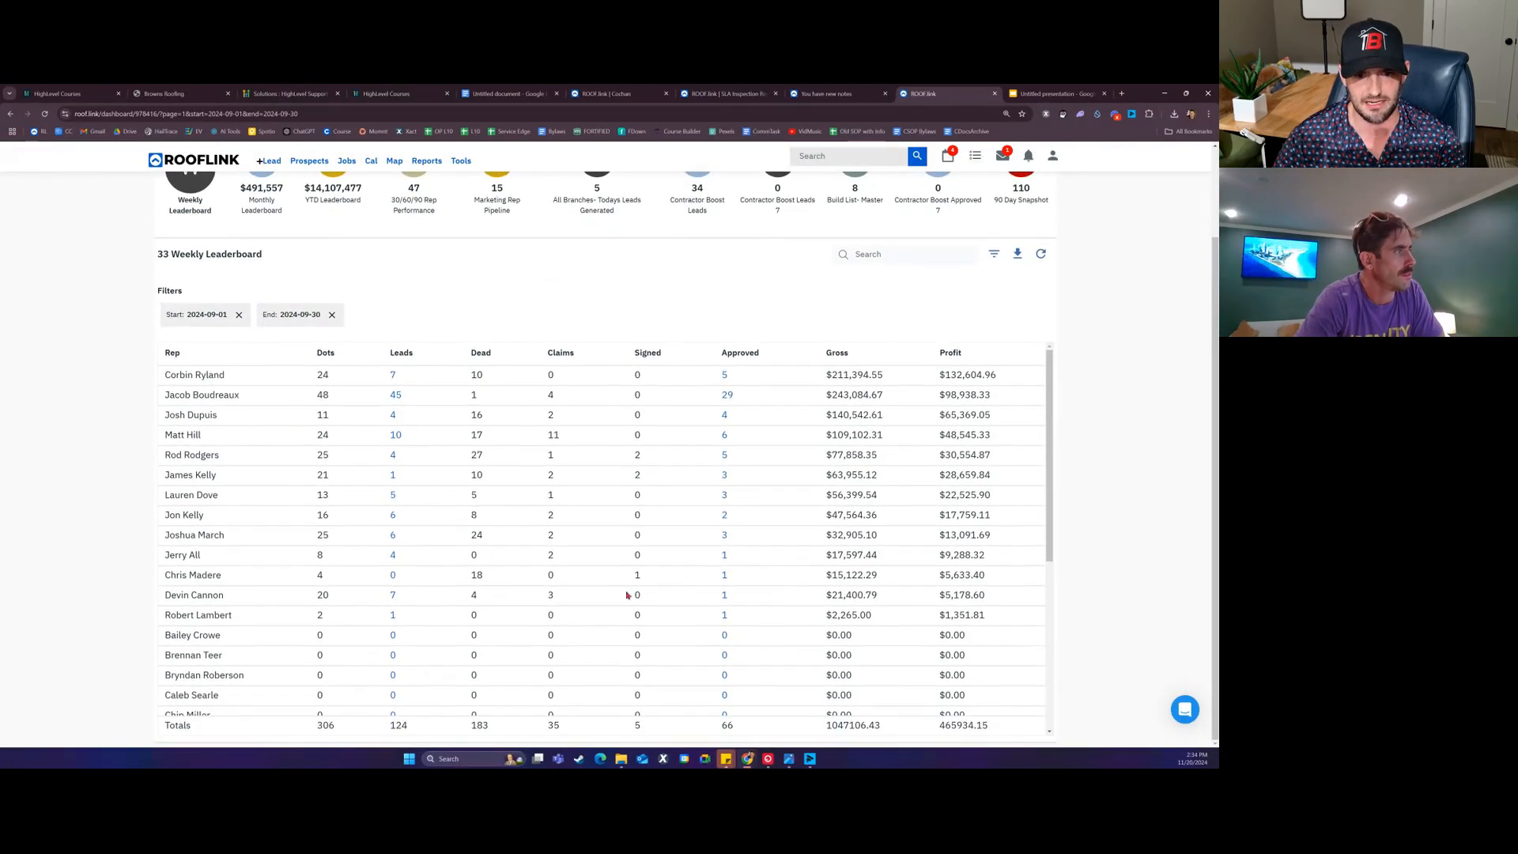
{"action": "double_click", "coordinate": [846, 723]}
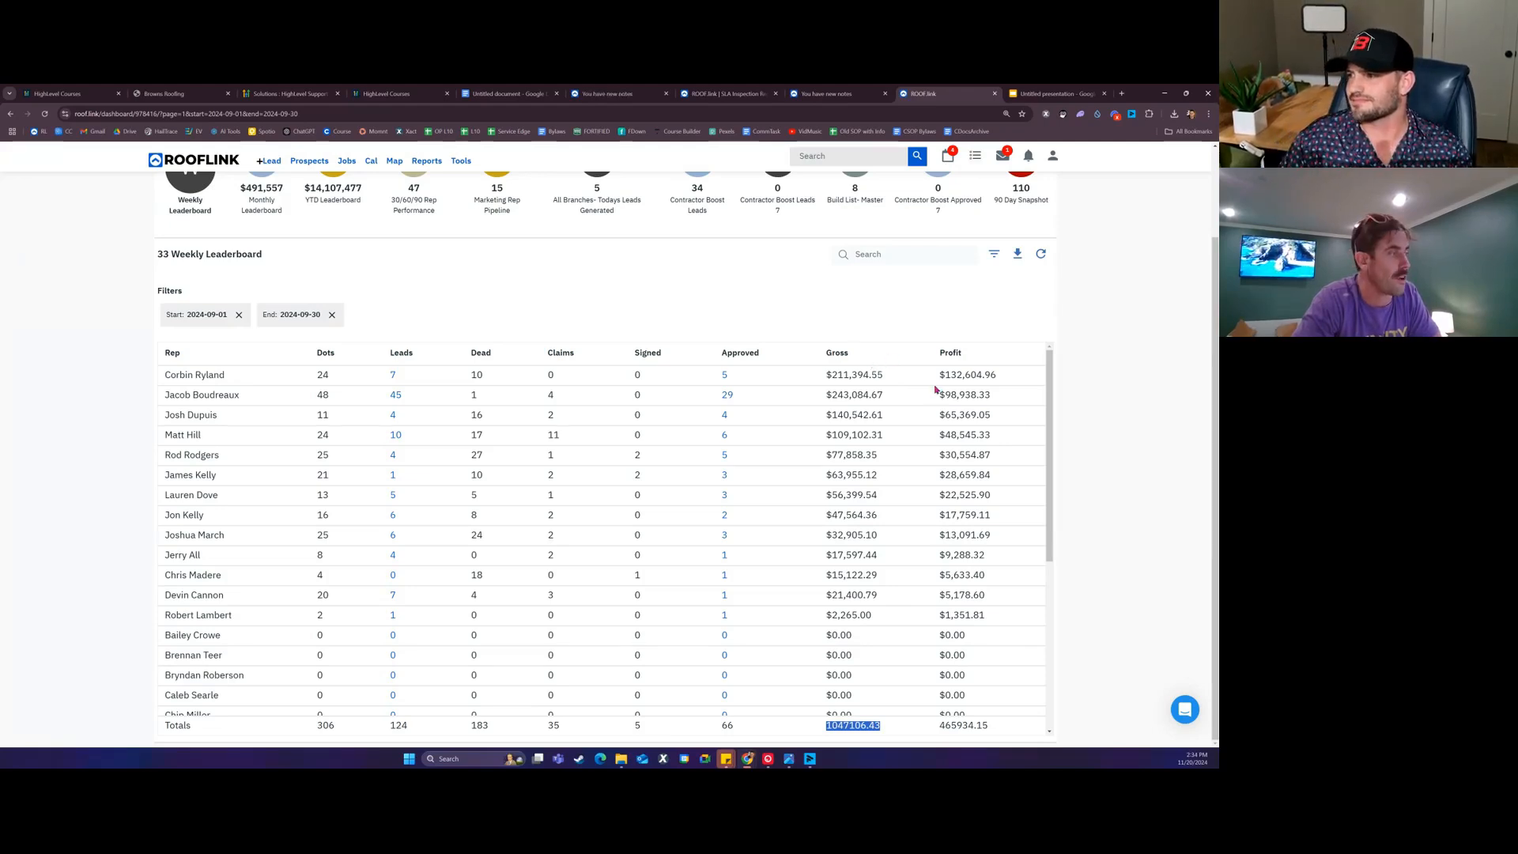
{"action": "left_click", "coordinate": [952, 326]}
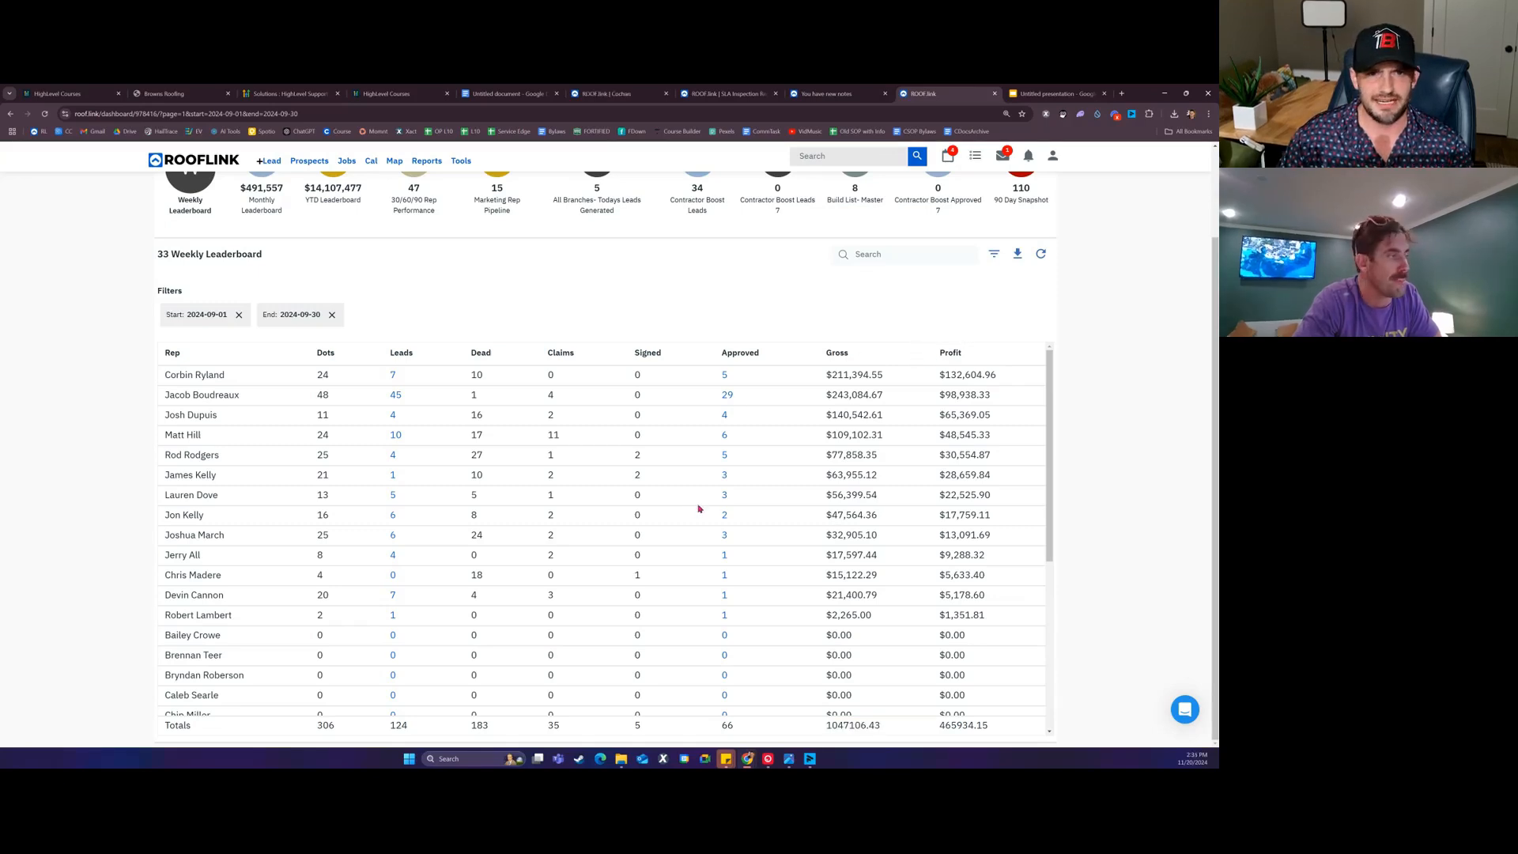
{"action": "scroll", "coordinate": [614, 410], "scroll_direction": "up", "scroll_amount": 3}
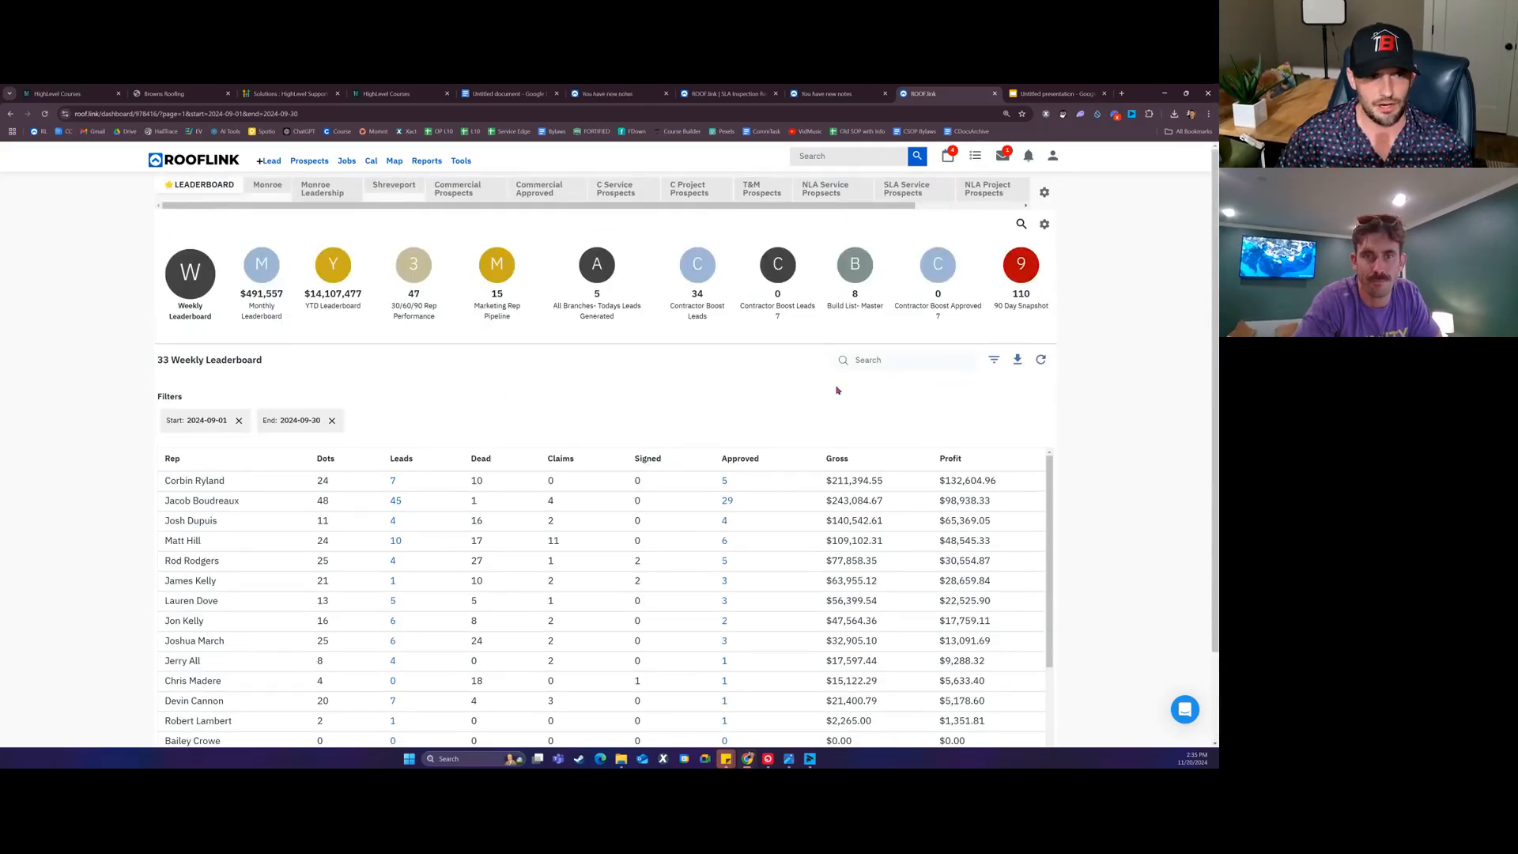
Step: Remove the Start and End date chips and filter the leaderboard to Region LA
{"action": "left_click", "coordinate": [239, 421]}
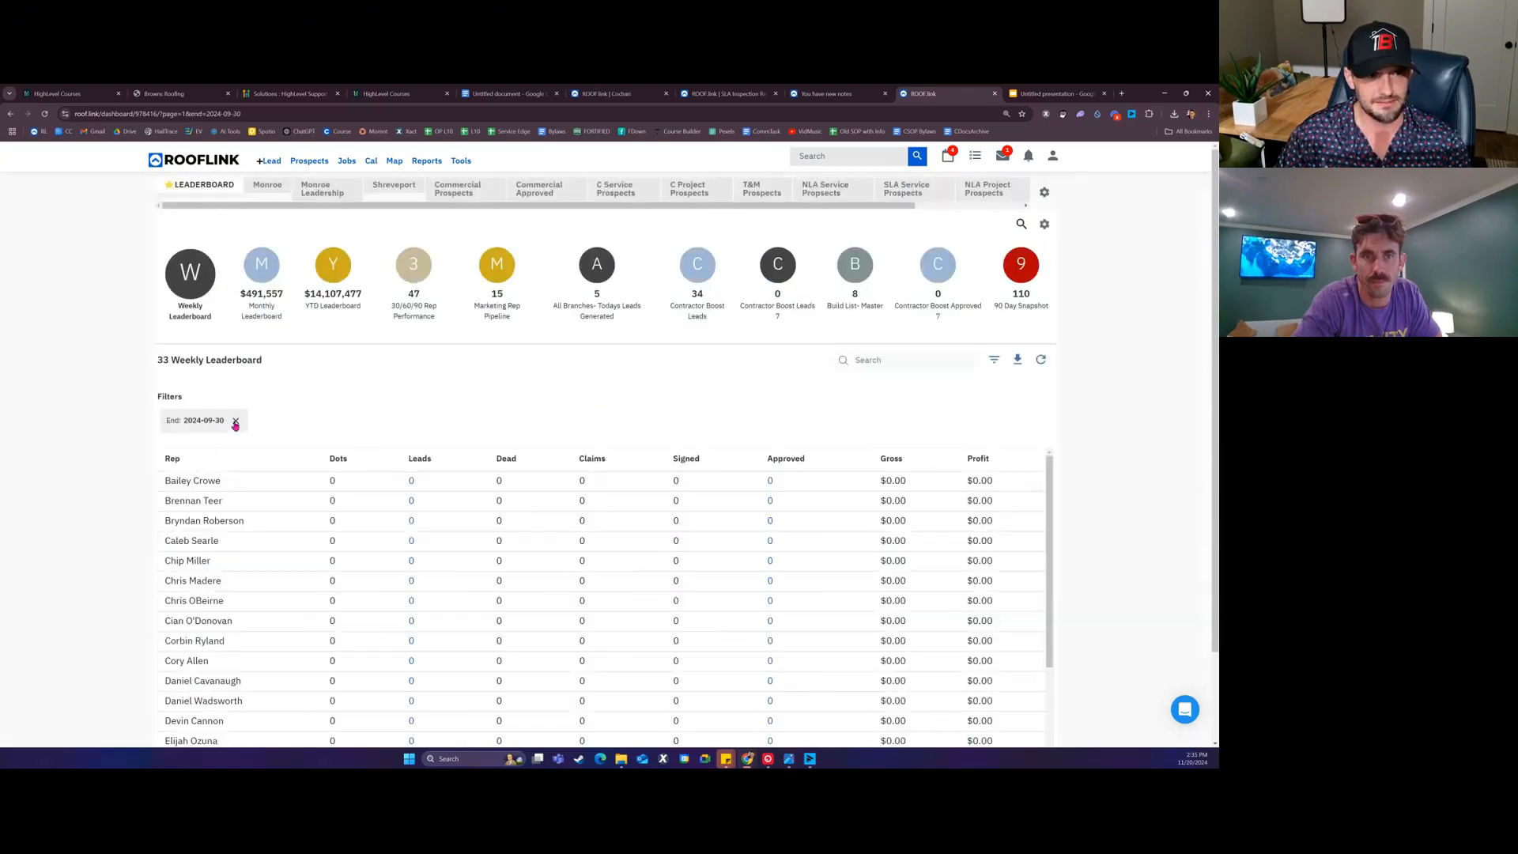
{"action": "left_click", "coordinate": [235, 421]}
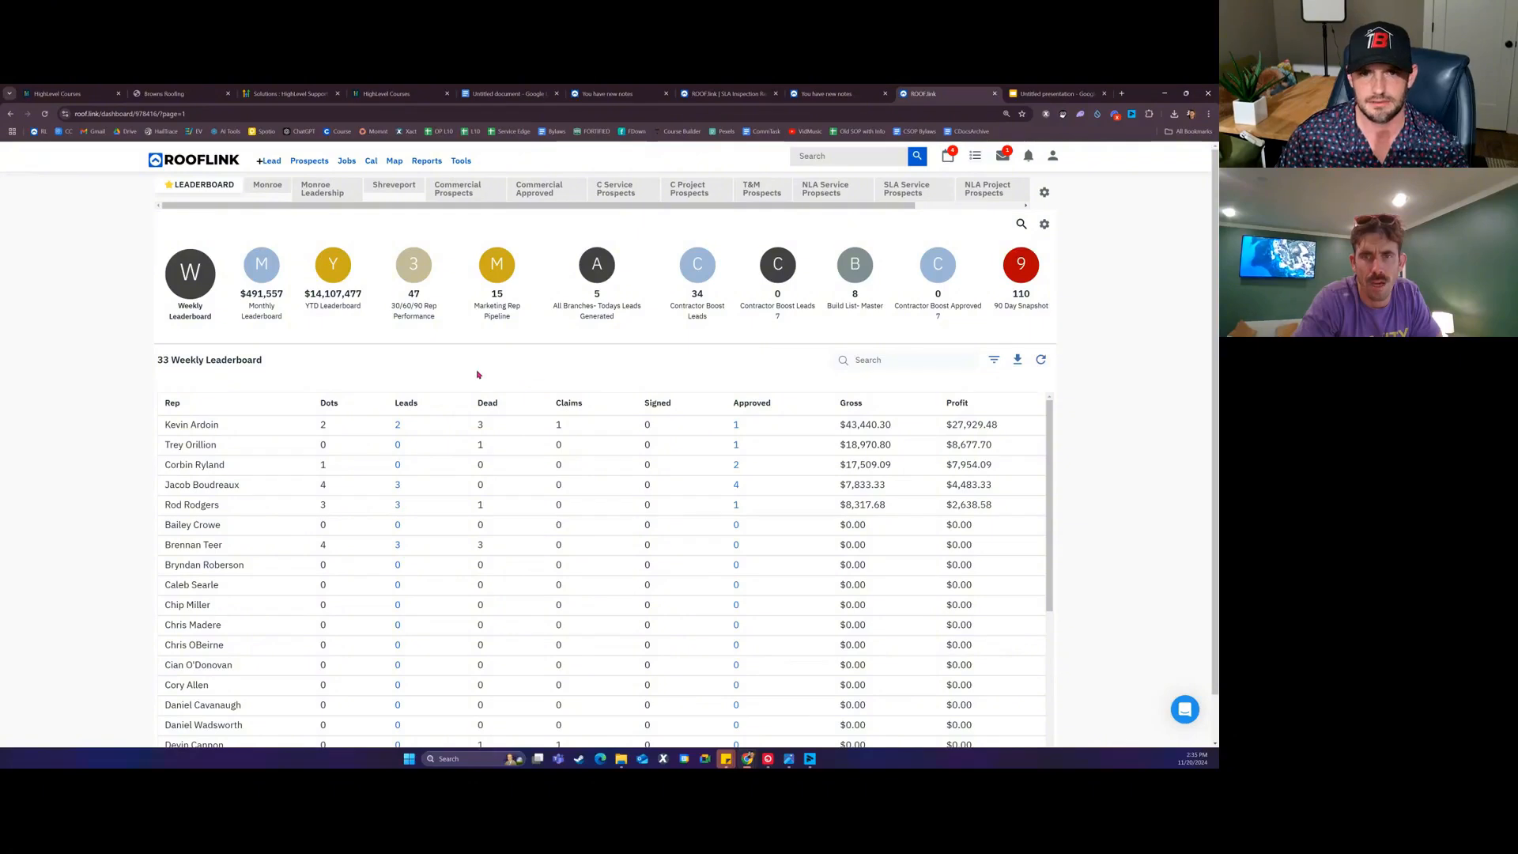
{"action": "left_click", "coordinate": [994, 361]}
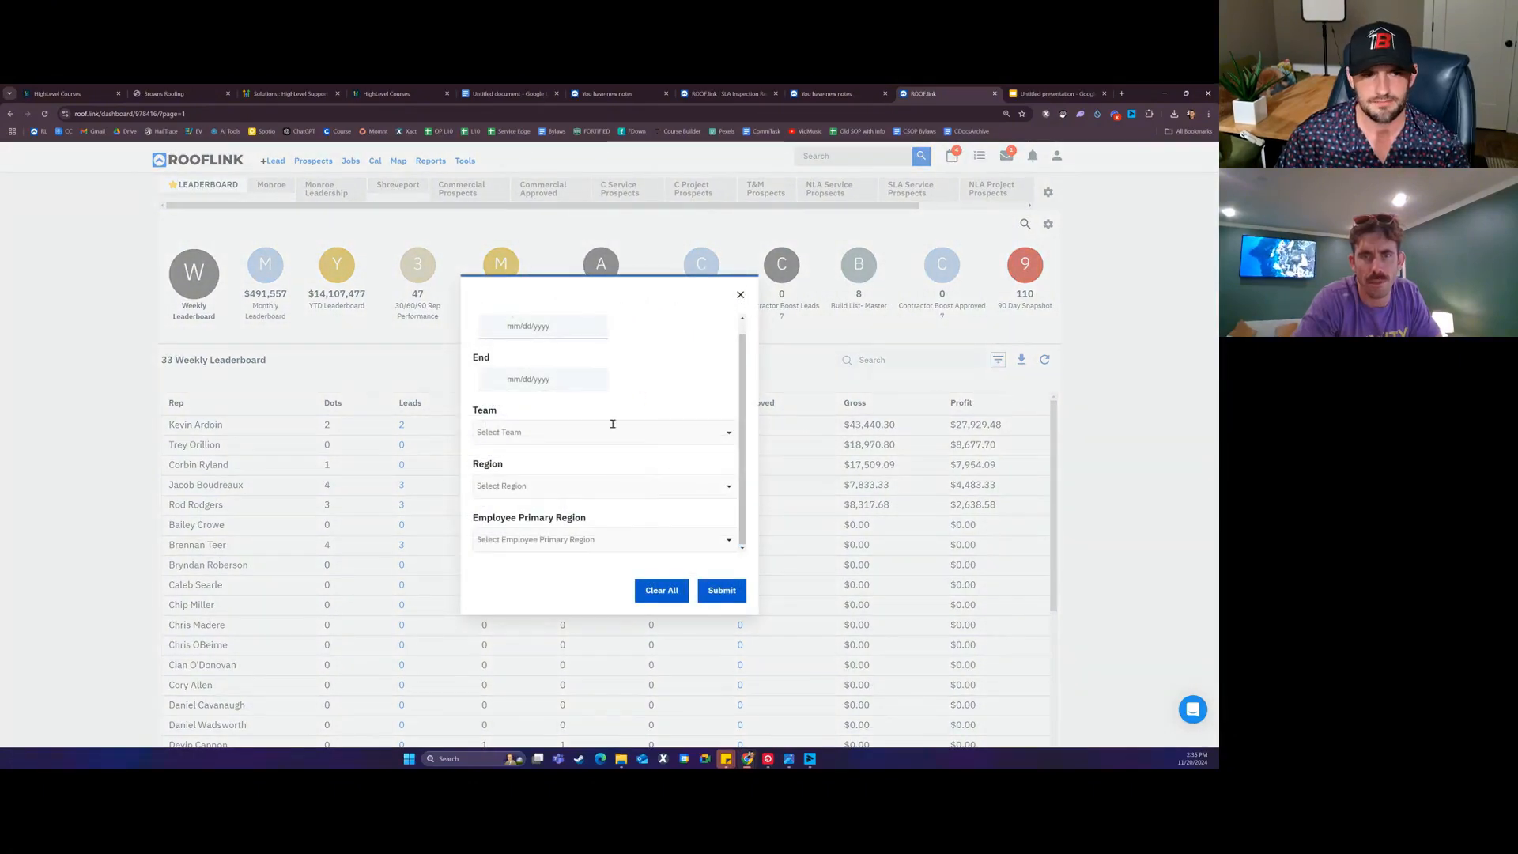
{"action": "left_click", "coordinate": [573, 484]}
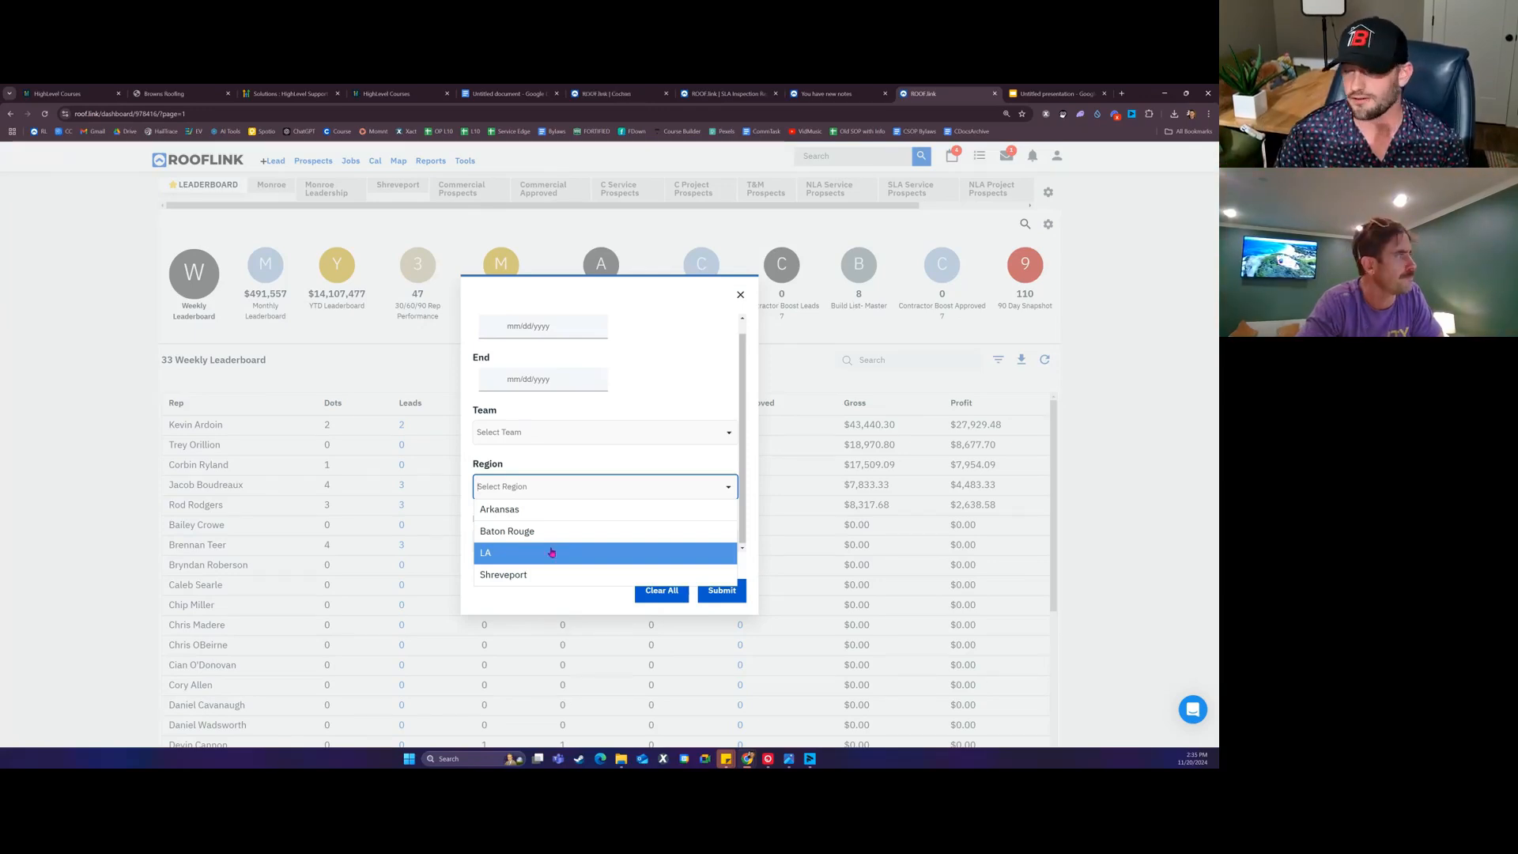
{"action": "left_click", "coordinate": [551, 551]}
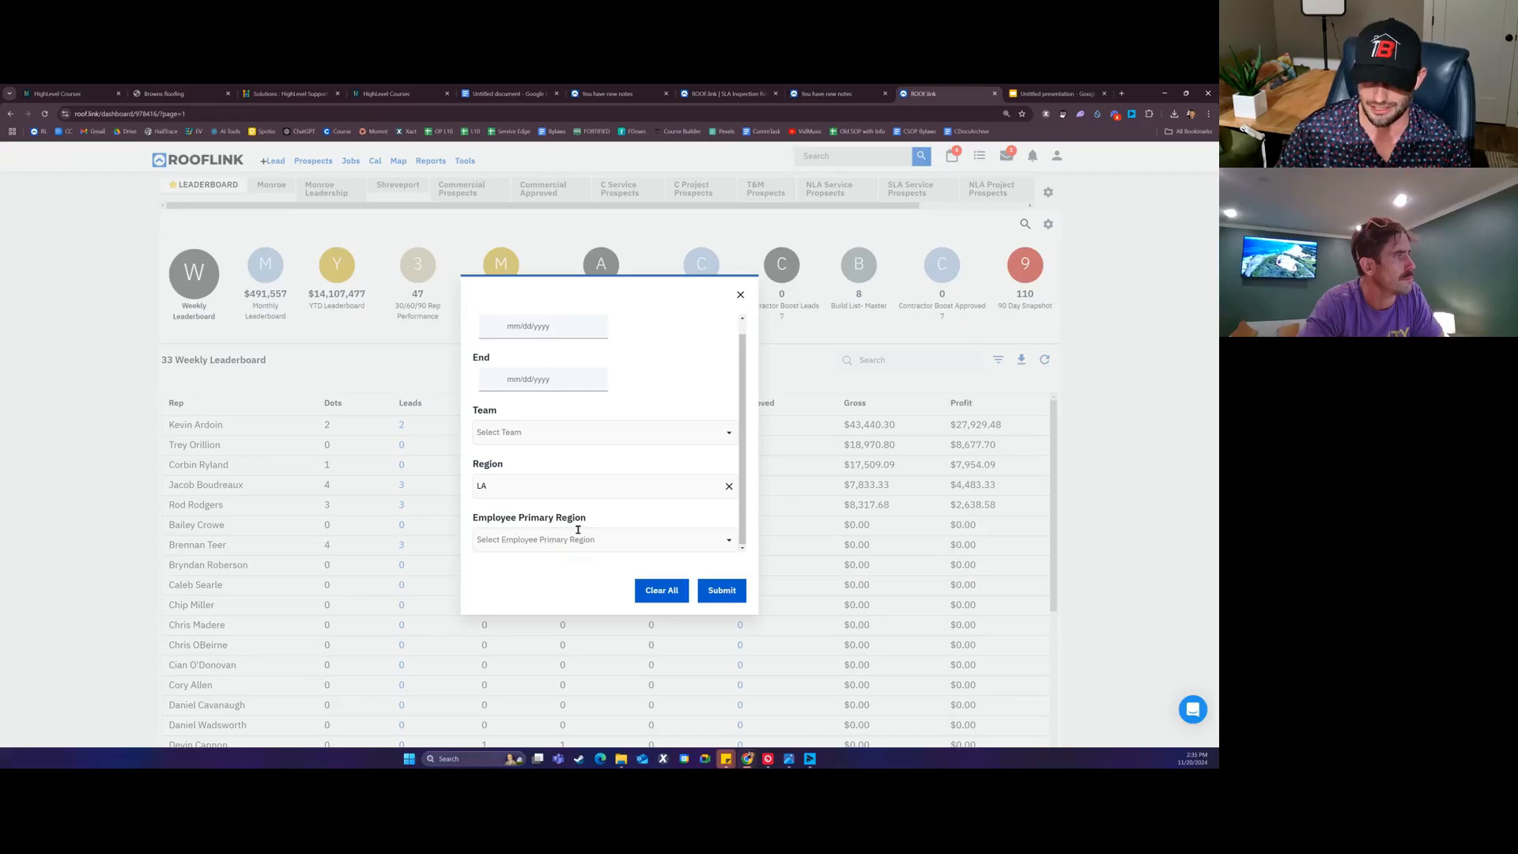
{"action": "left_click", "coordinate": [721, 590]}
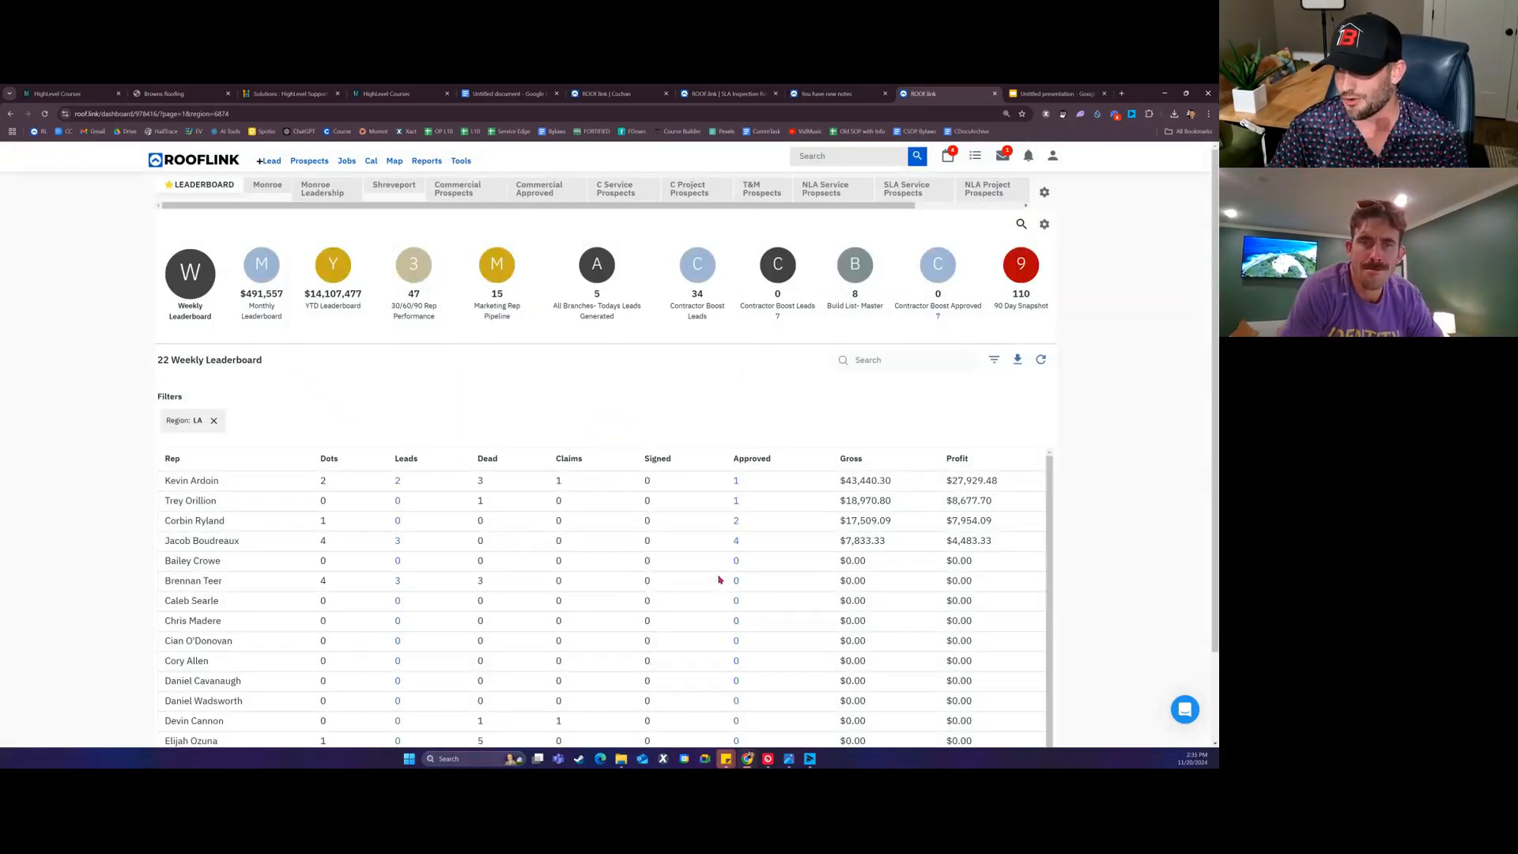
Step: Open a rep's Approved jobs count in a new tab, then switch to the Custom Reports slide
{"action": "scroll", "coordinate": [745, 540], "scroll_direction": "down", "scroll_amount": 6}
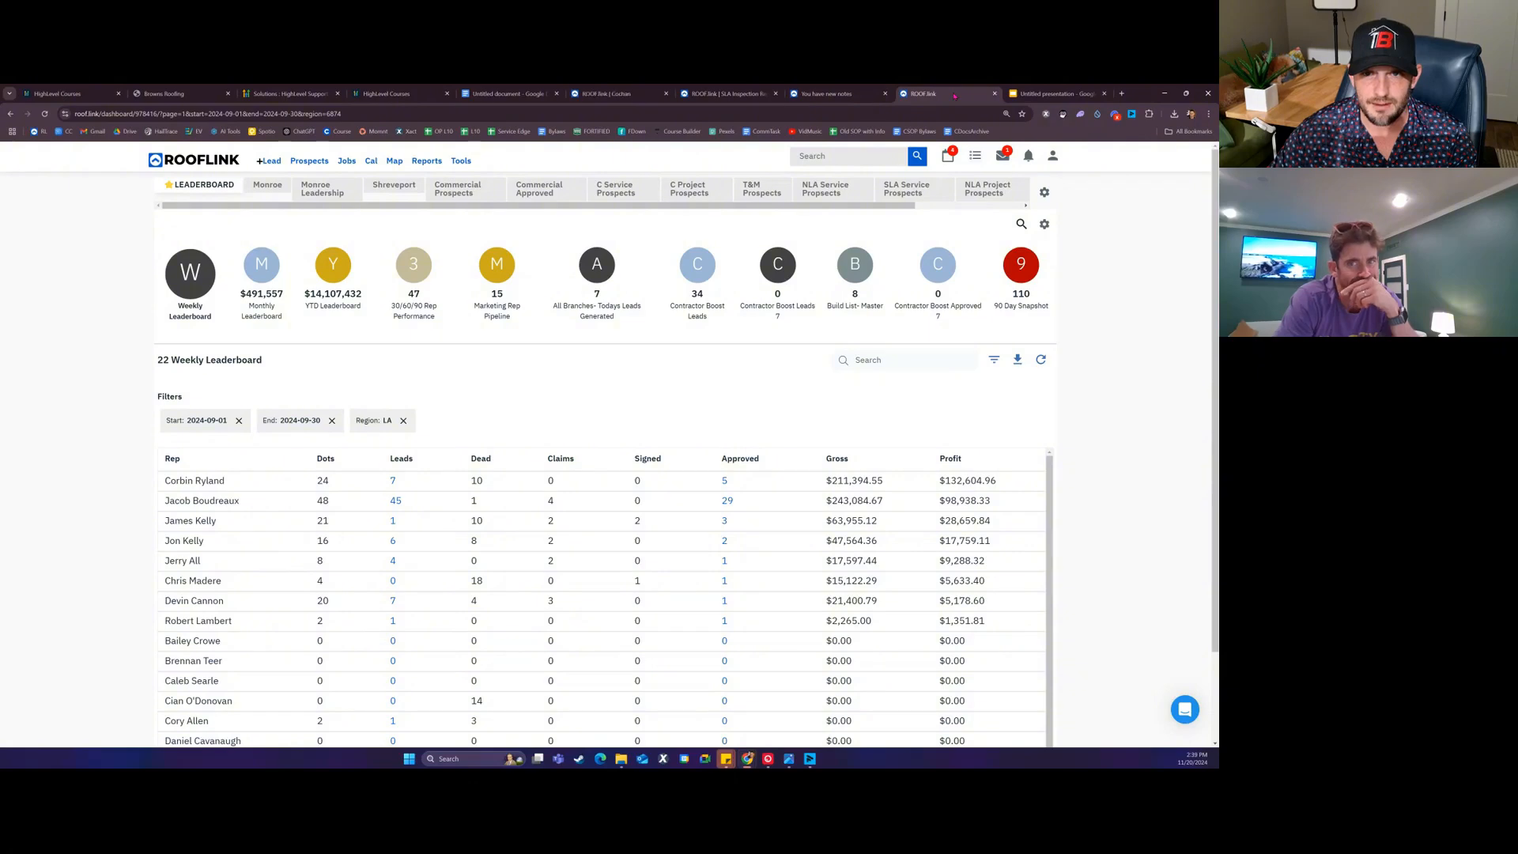
{"action": "right_click", "coordinate": [724, 480]}
{"action": "left_click", "coordinate": [751, 491]}
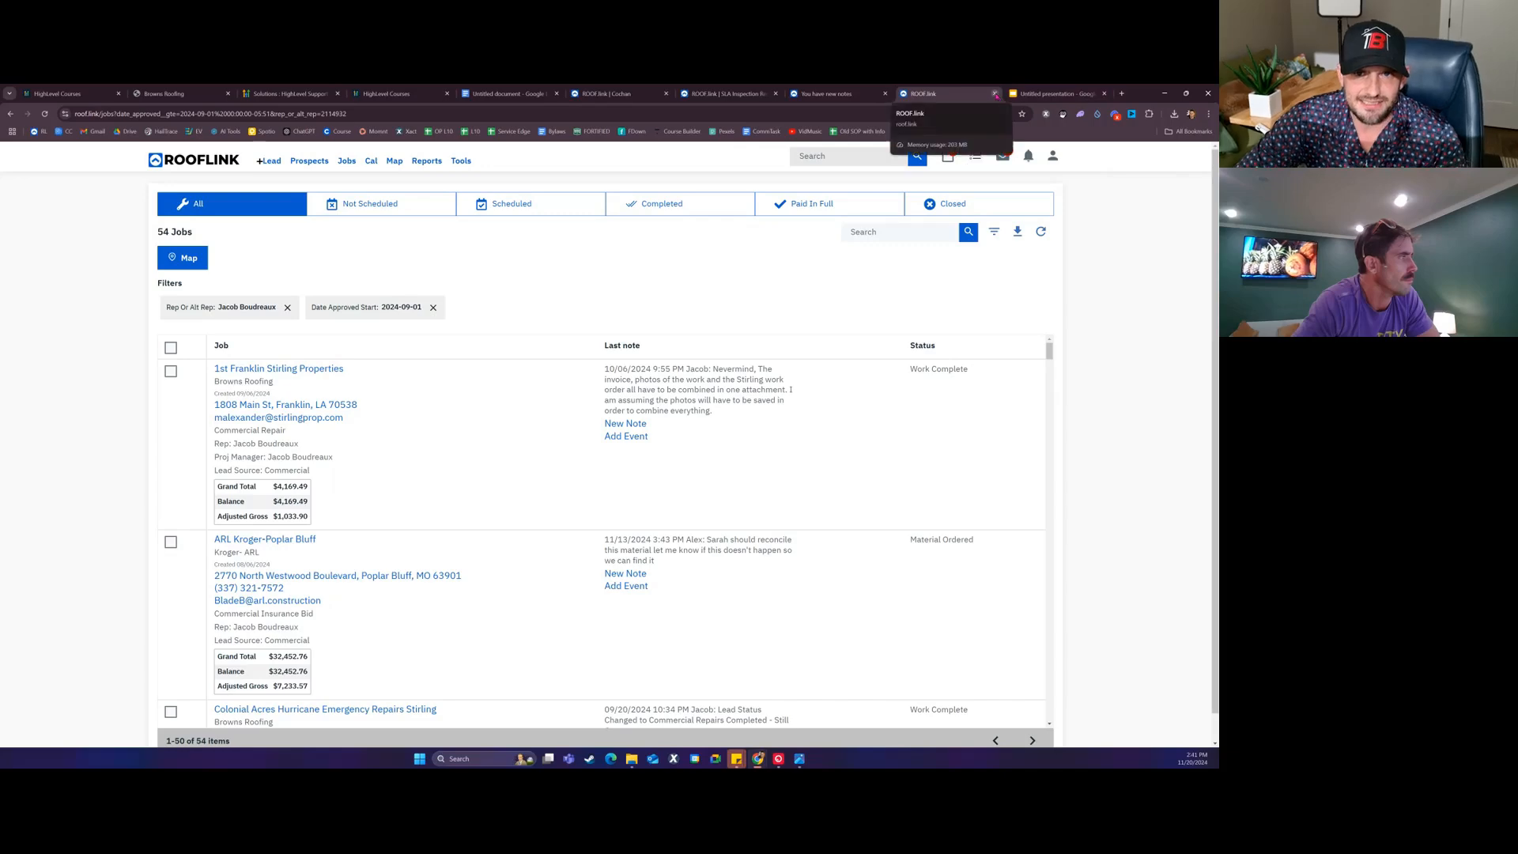
{"action": "left_click", "coordinate": [1056, 93]}
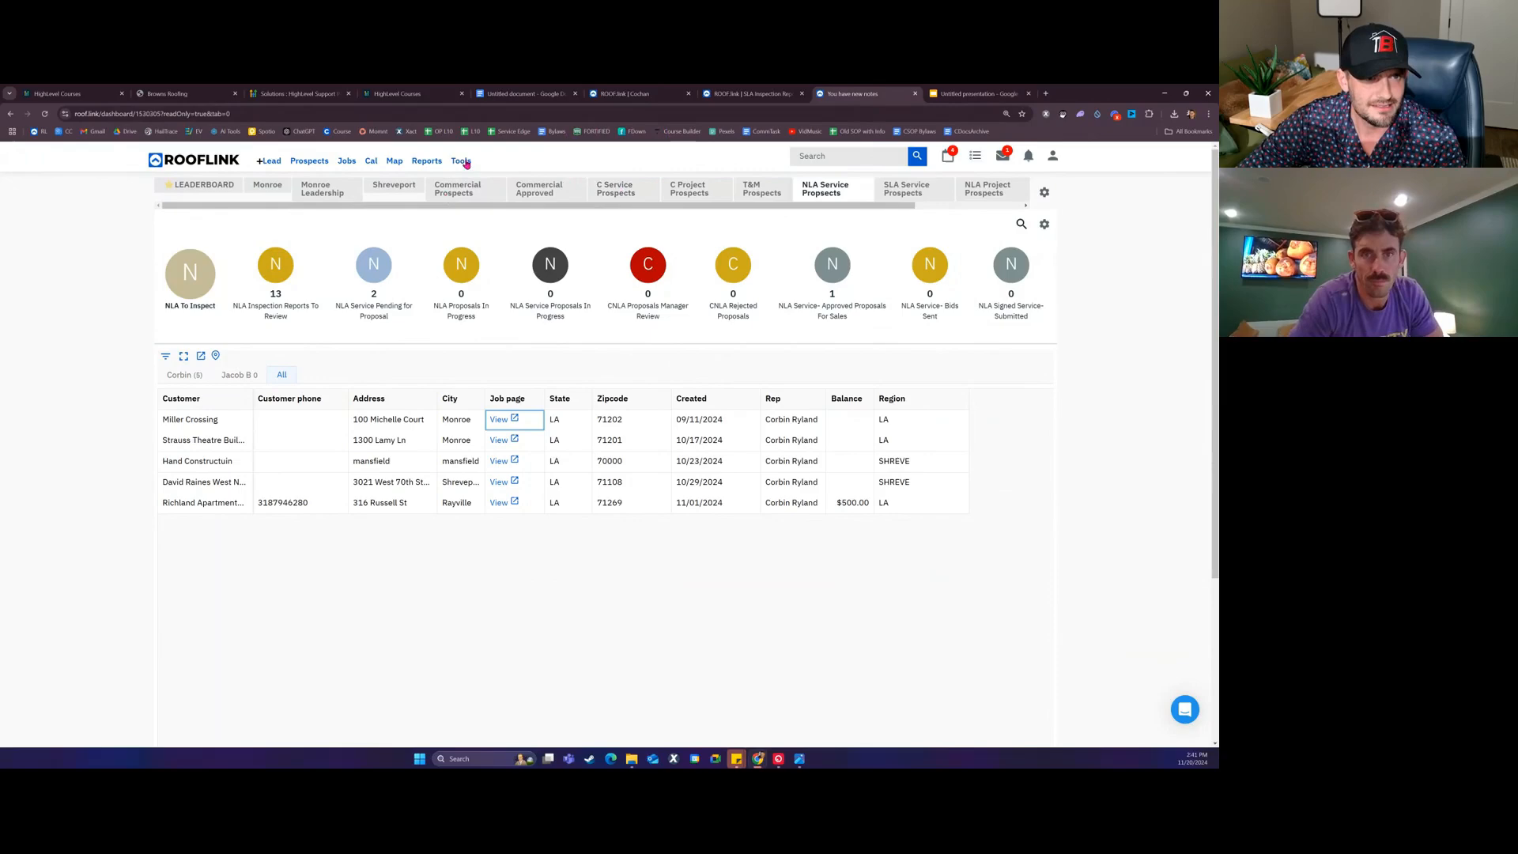
Step: Go to Tools > Custom Reports and start creating a new report
{"action": "left_click", "coordinate": [461, 161]}
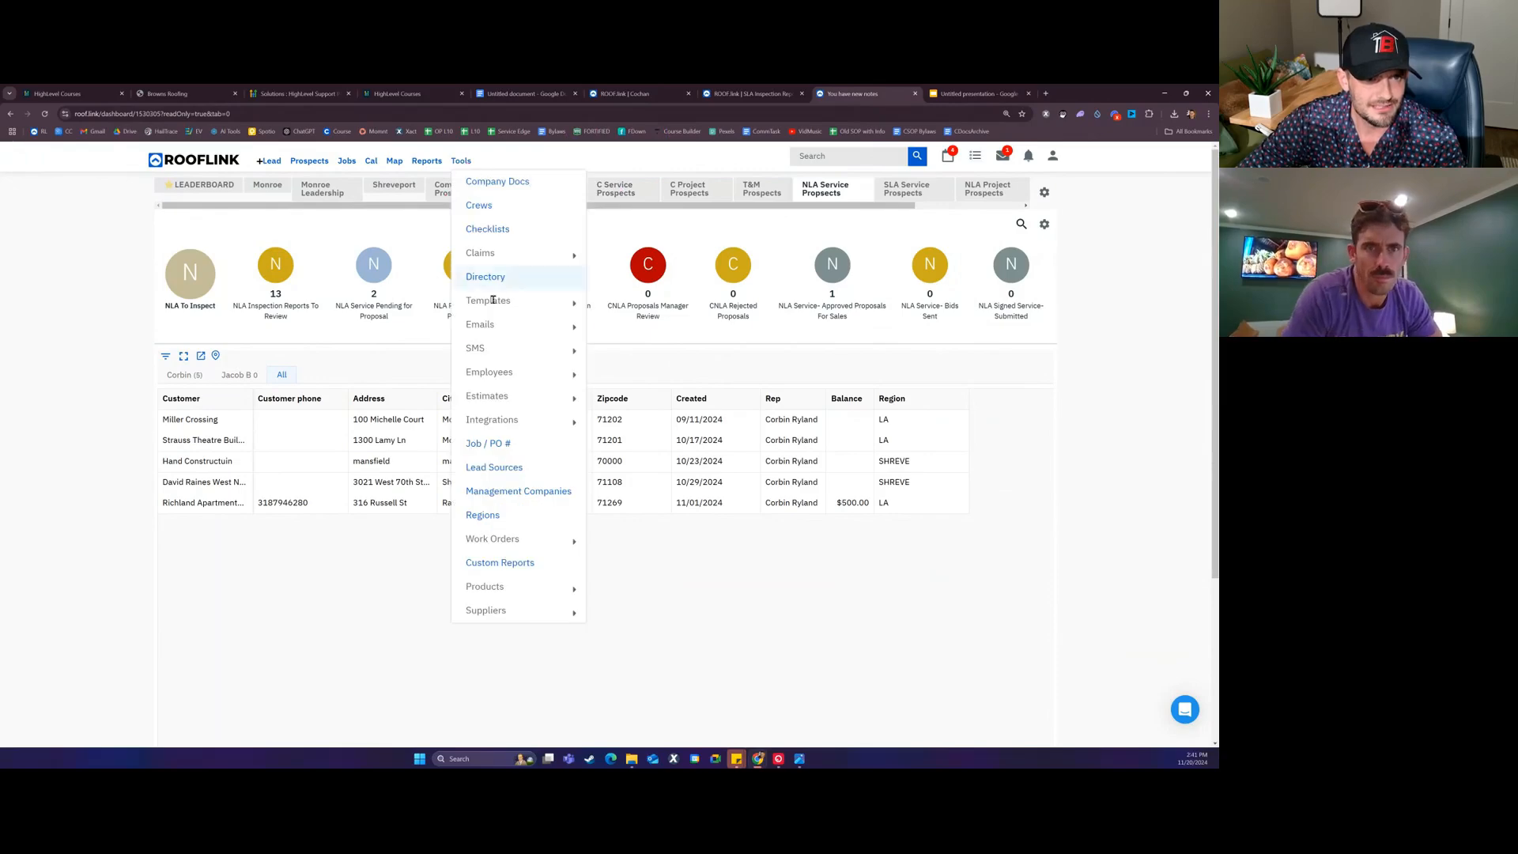
{"action": "left_click", "coordinate": [512, 564]}
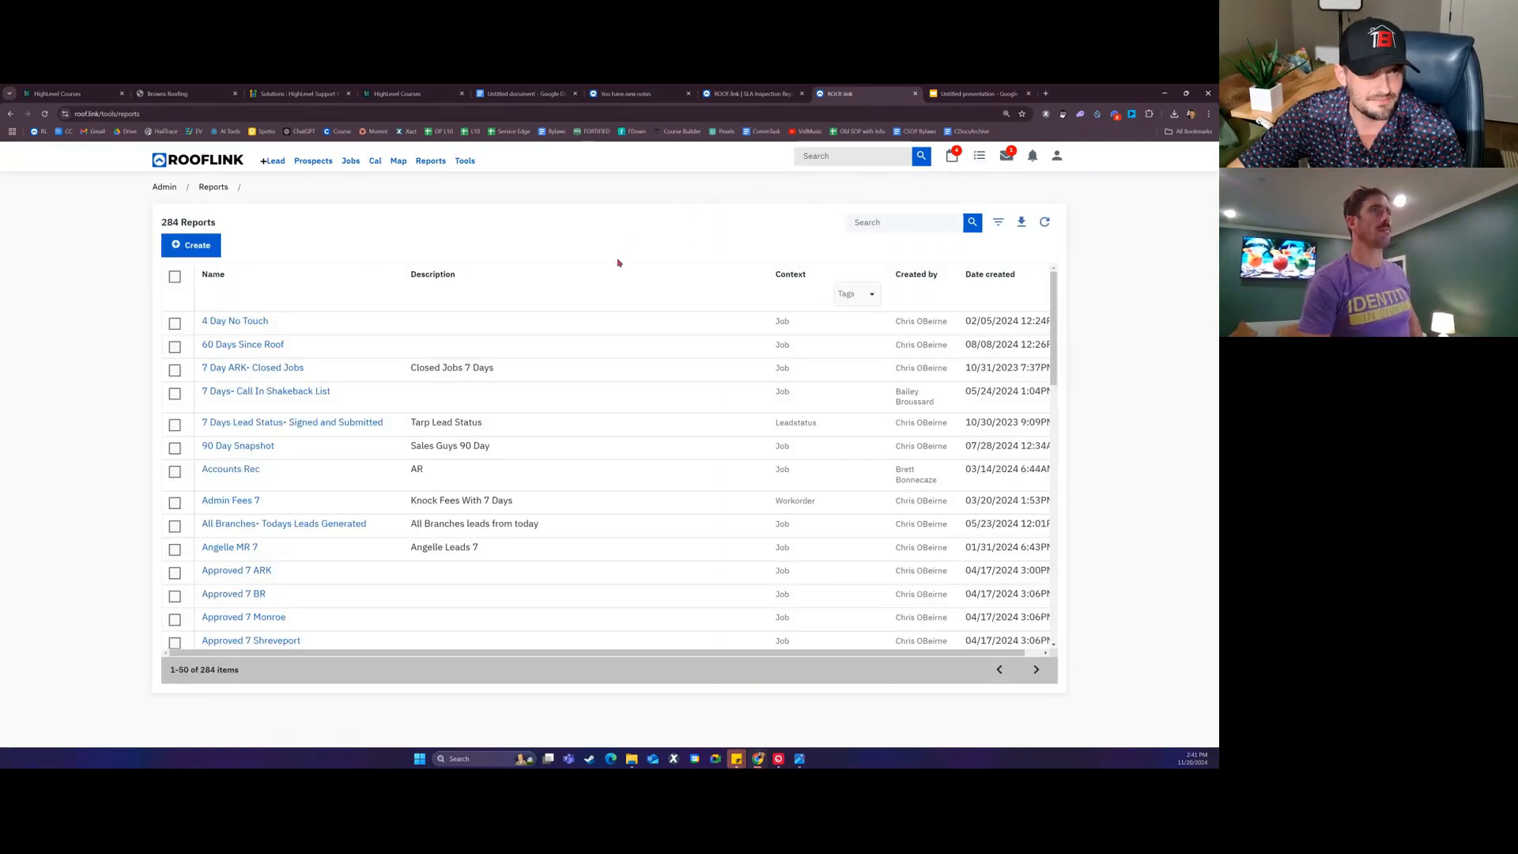
{"action": "left_click", "coordinate": [197, 246]}
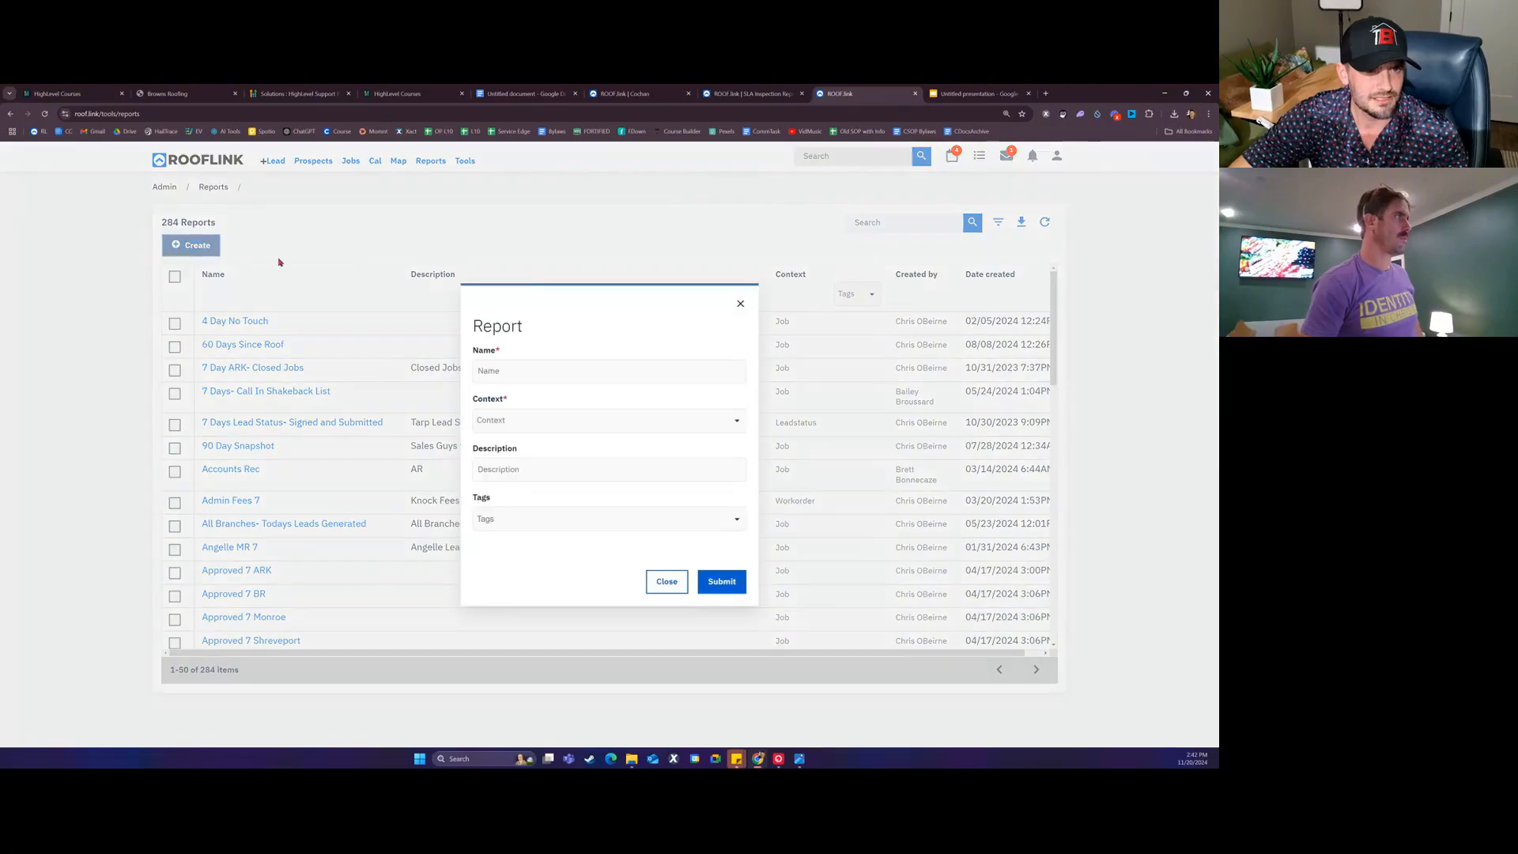
{"action": "left_click", "coordinate": [738, 305]}
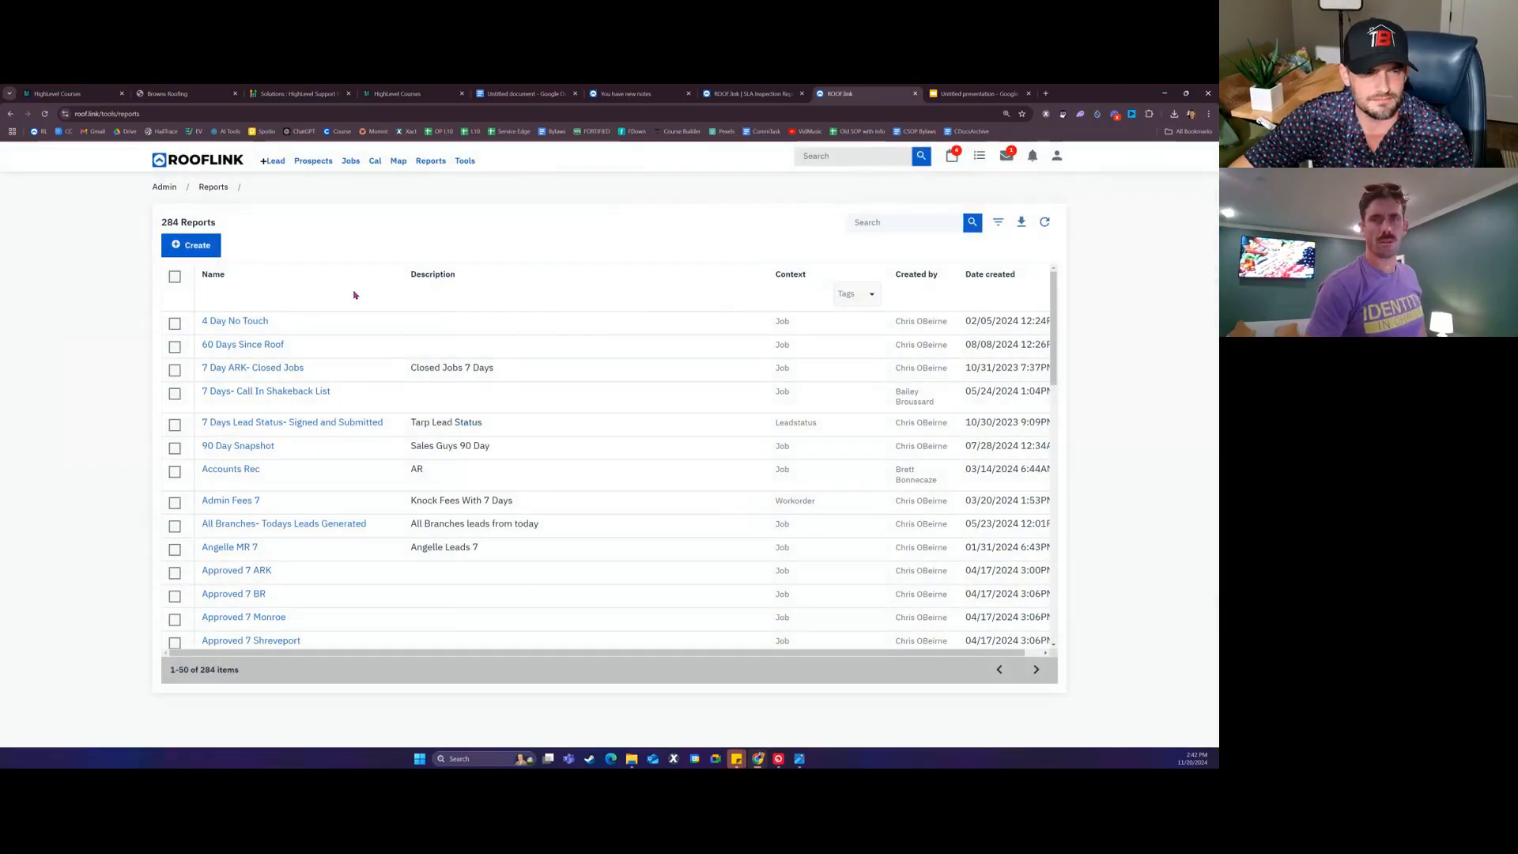
{"action": "left_click", "coordinate": [201, 246]}
Step: Name the report 'September Approved Job List', set Context to Job, and submit
{"action": "left_click", "coordinate": [514, 372]}
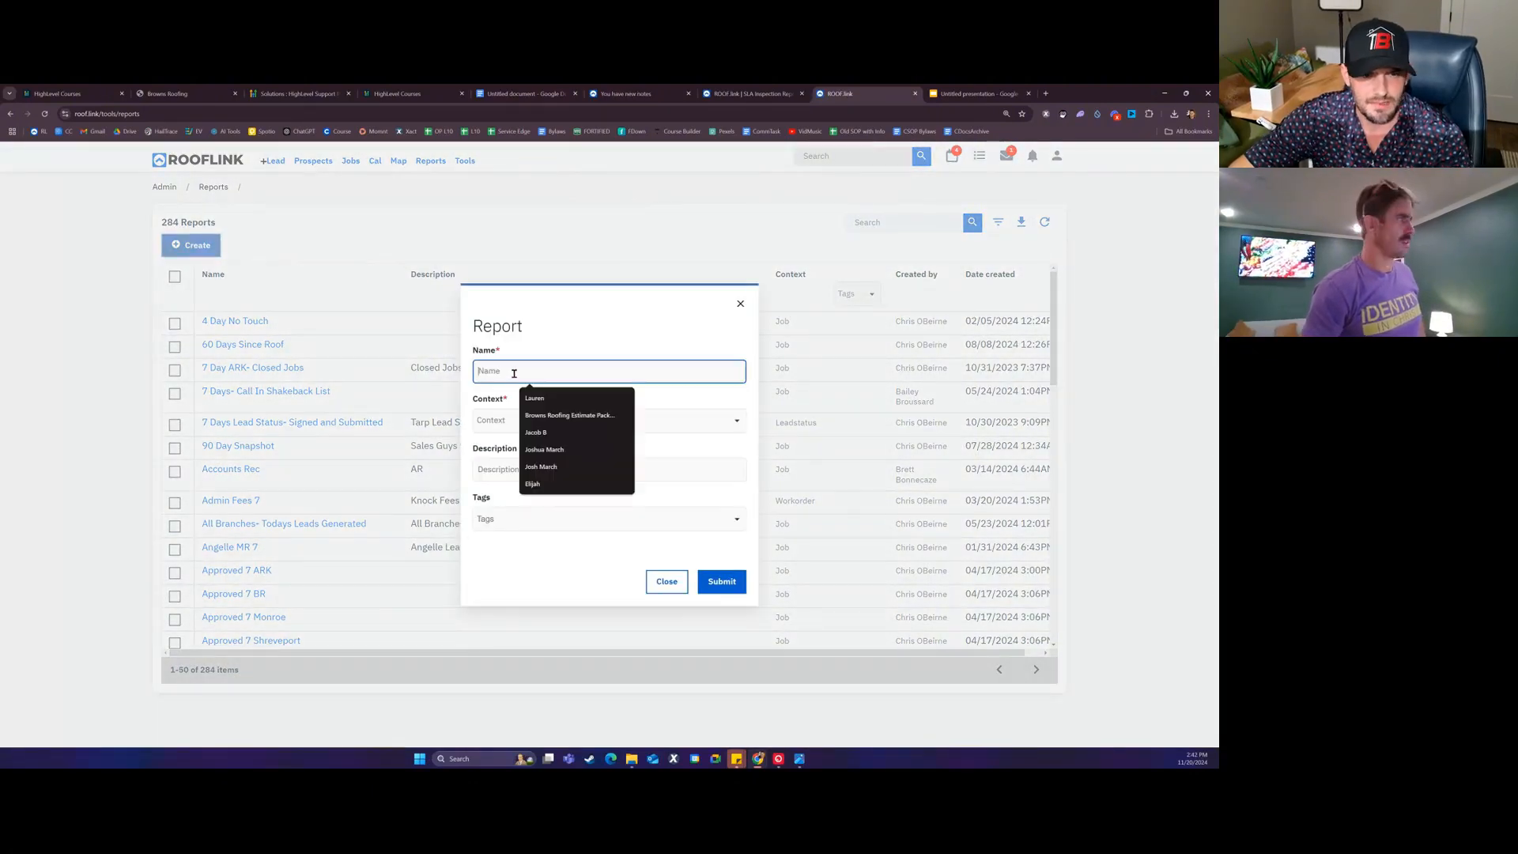
{"action": "type", "text": "September Approved Joib List"}
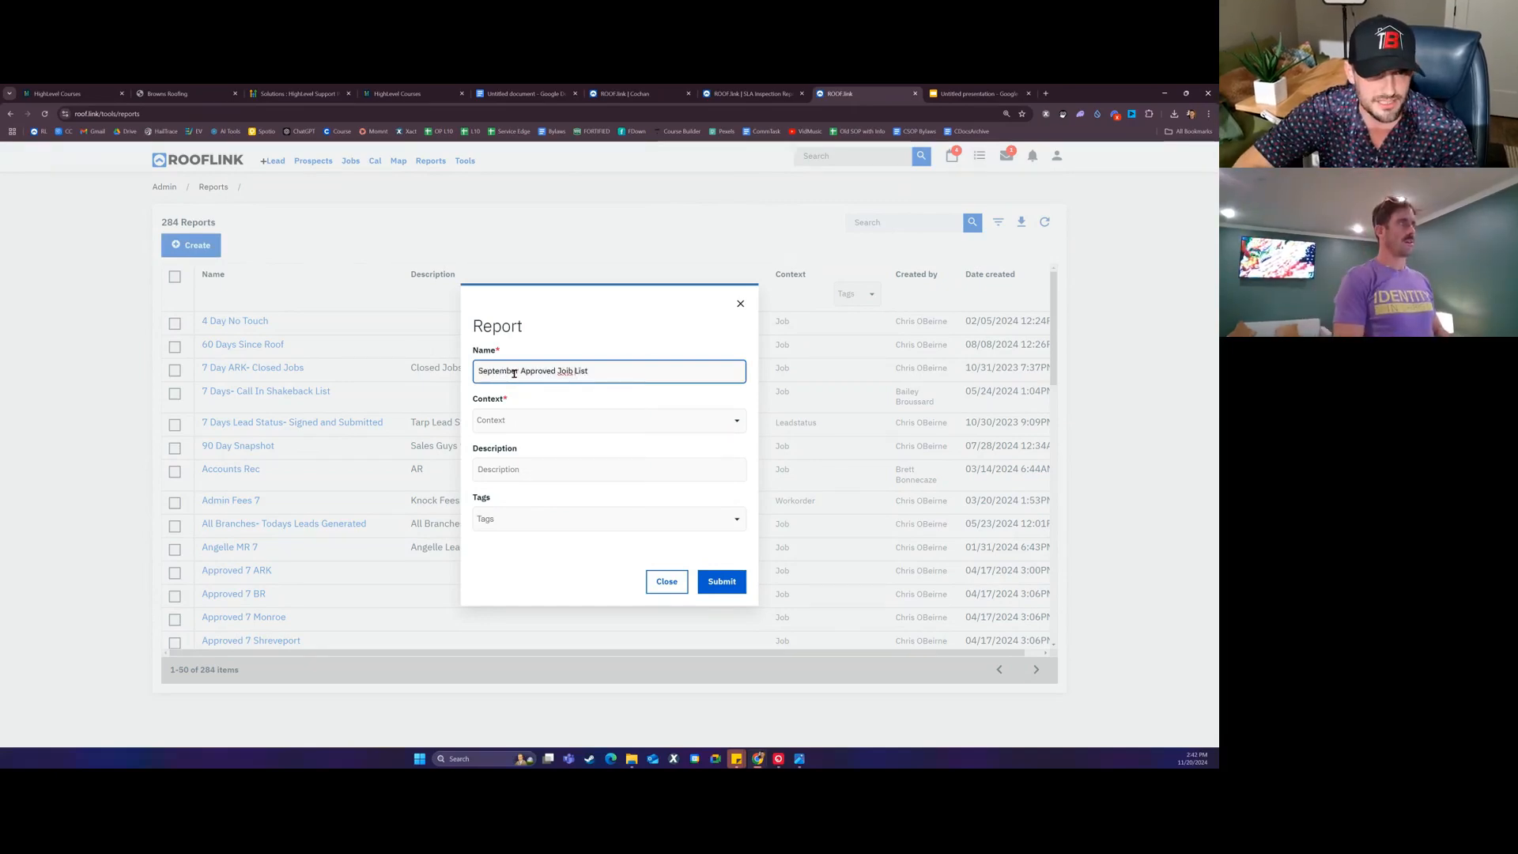
{"action": "key", "text": "Left"}
{"action": "key", "text": "BackSpace"}
{"action": "left_click", "coordinate": [569, 422]}
{"action": "type", "text": "job"}
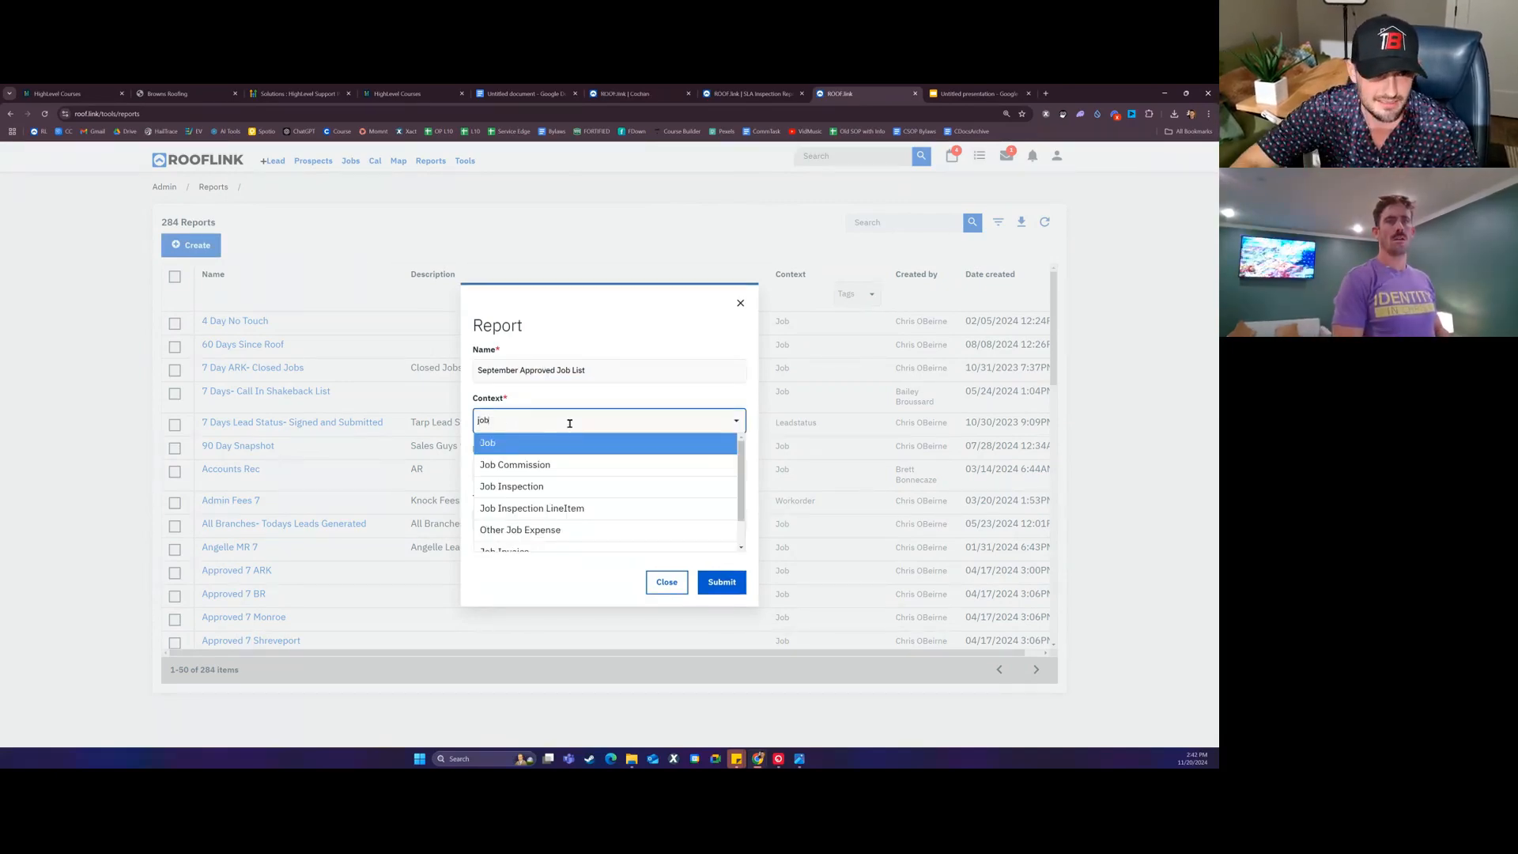
{"action": "left_click", "coordinate": [551, 444]}
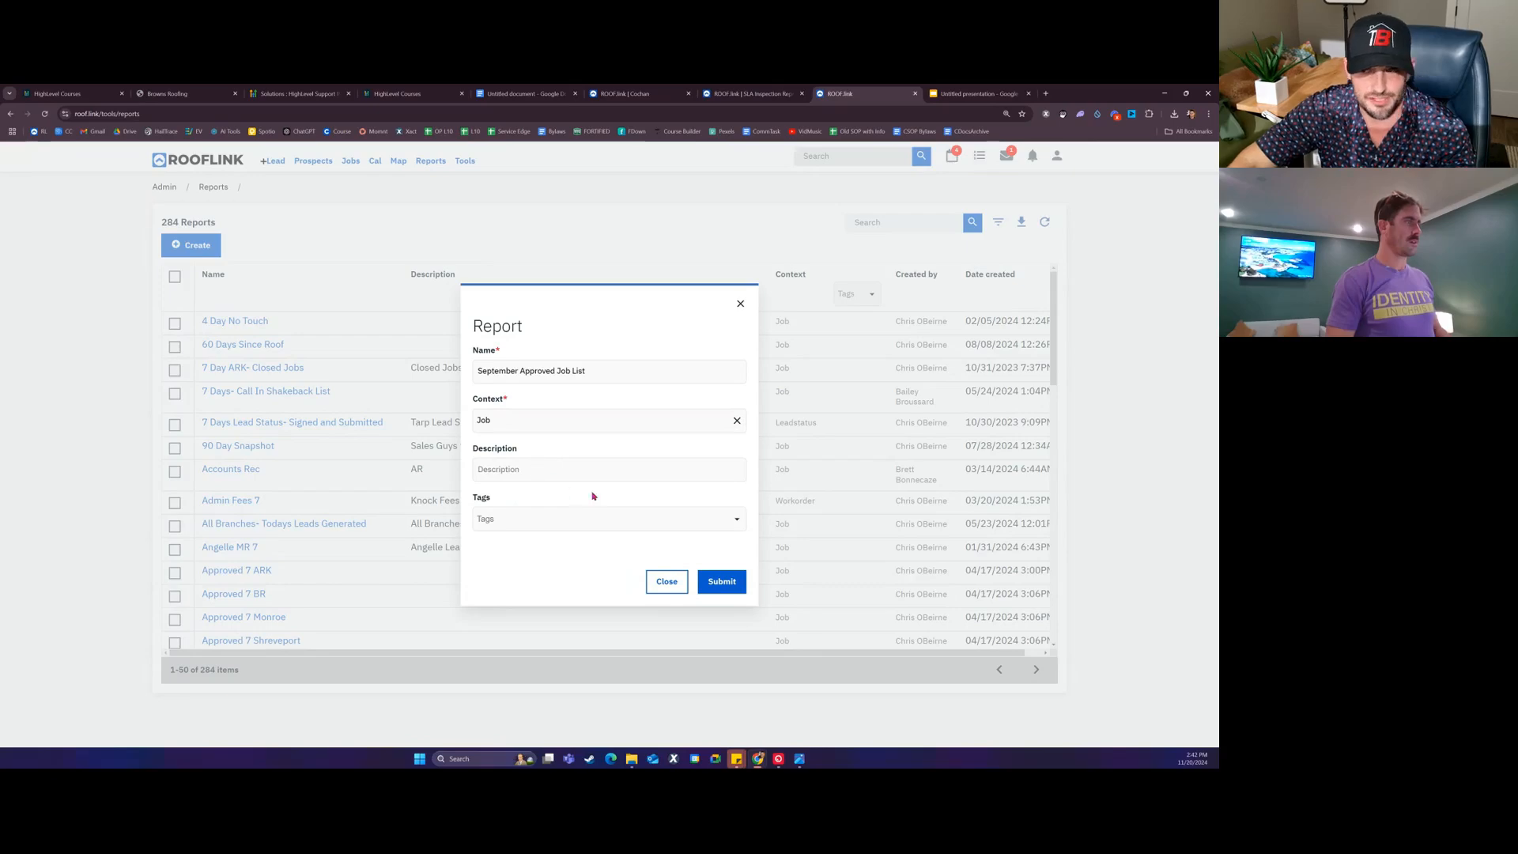
{"action": "left_click", "coordinate": [722, 581]}
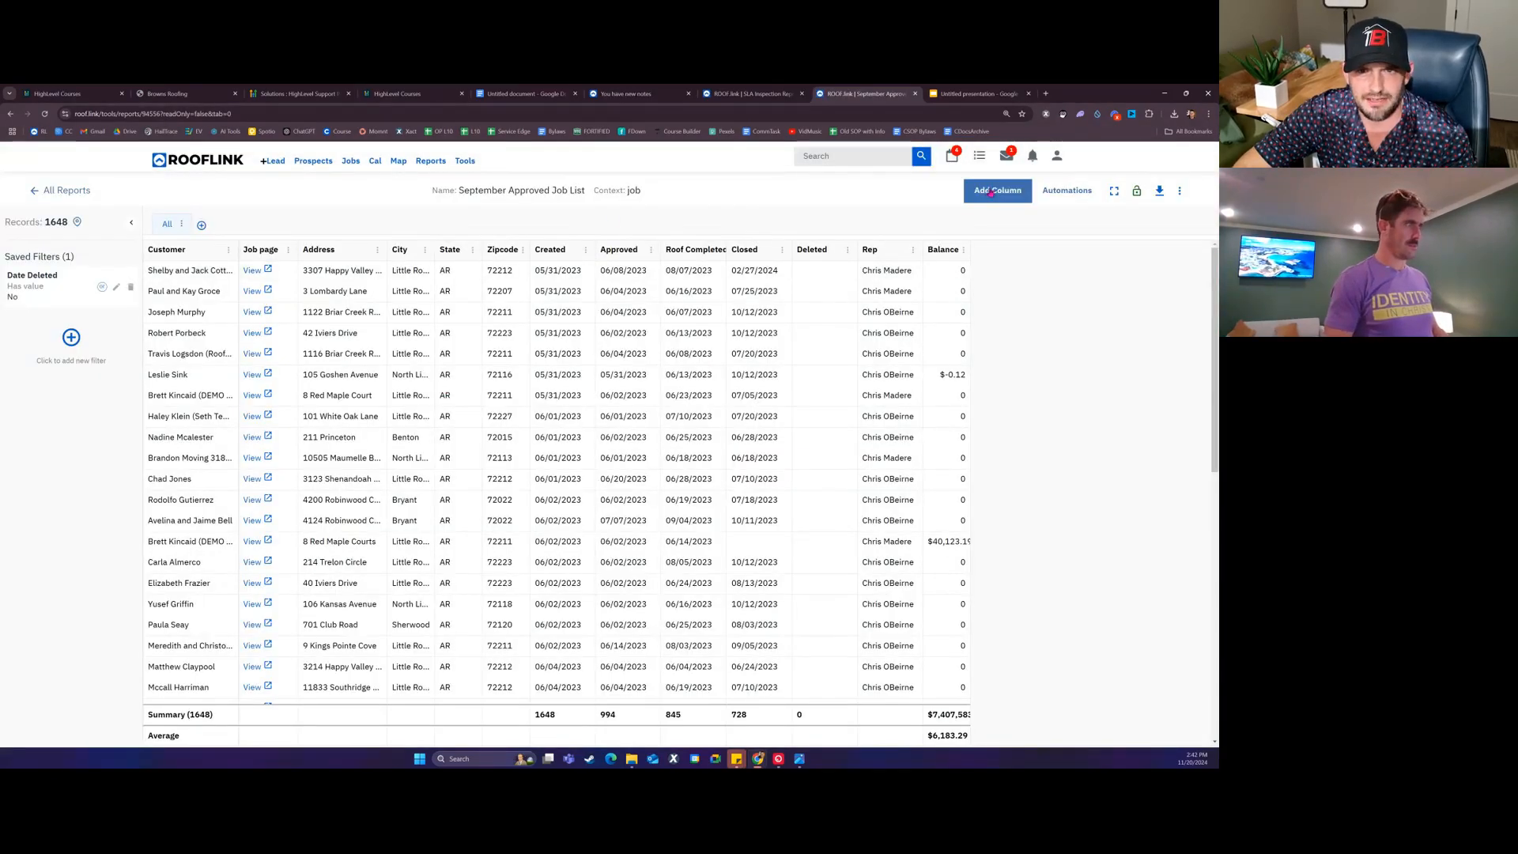
Step: Add a new column with data source Estimate.Job.Customer.Region.Abbr
{"action": "left_click", "coordinate": [988, 196]}
{"action": "left_click", "coordinate": [551, 442]}
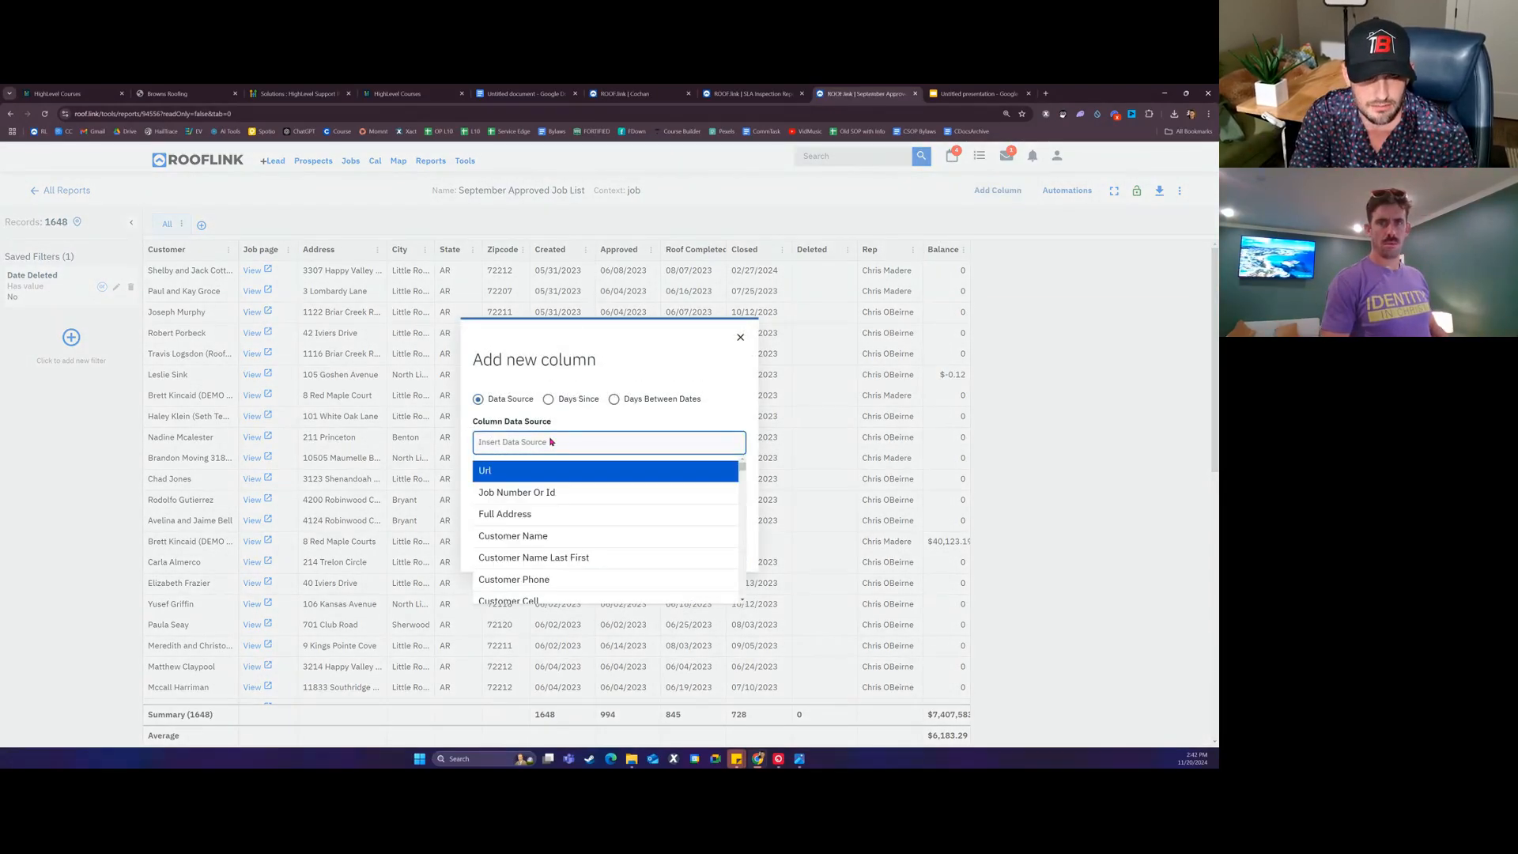
{"action": "type", "text": "estim"}
{"action": "left_click", "coordinate": [541, 492]}
{"action": "type", "text": ".cu"}
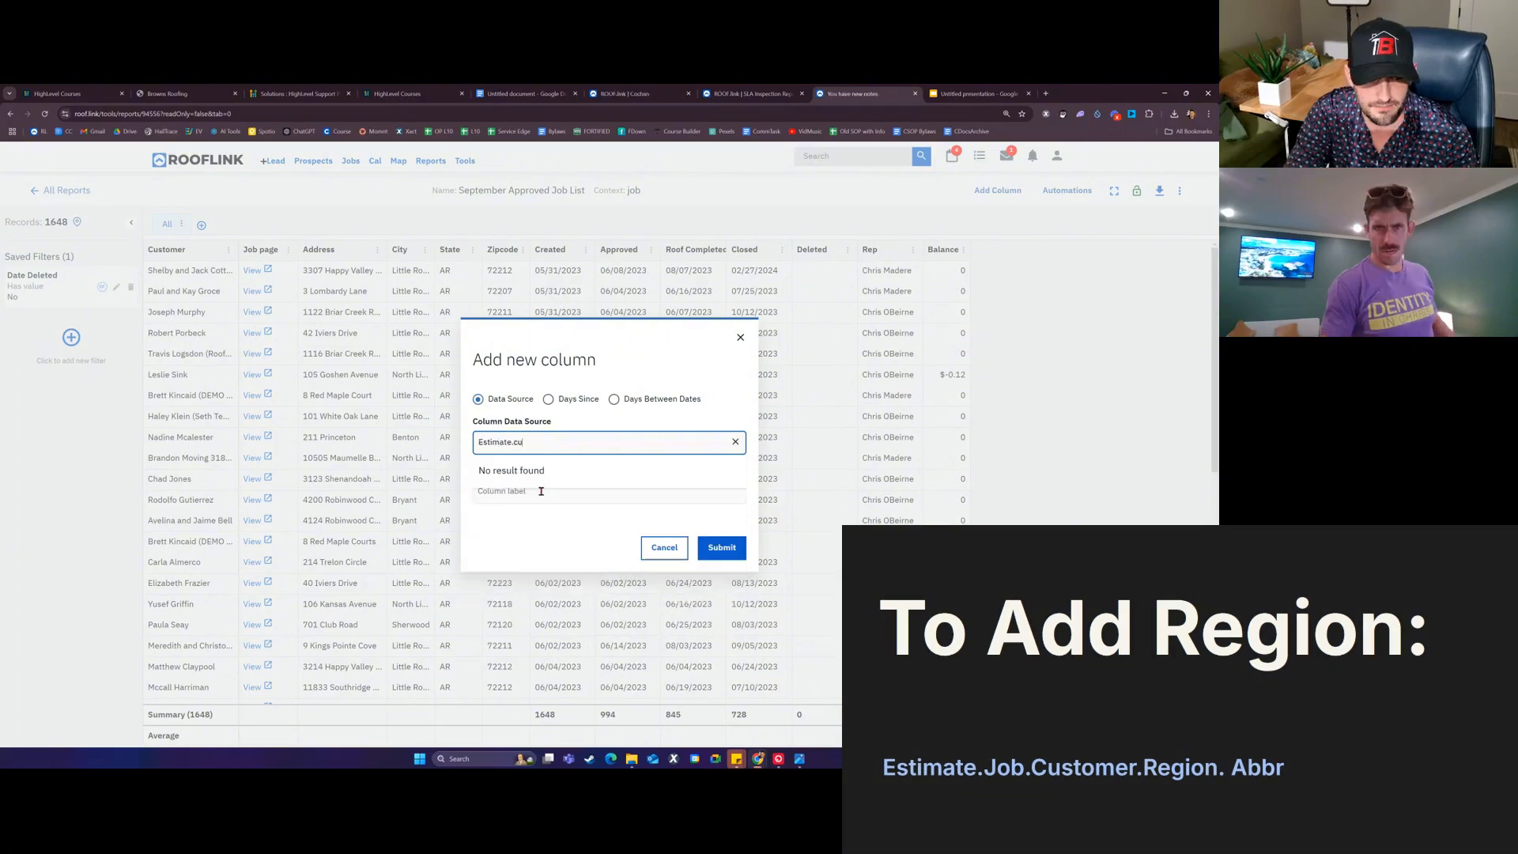
{"action": "key", "text": "BackSpace"}
{"action": "key", "text": "BackSpace"}
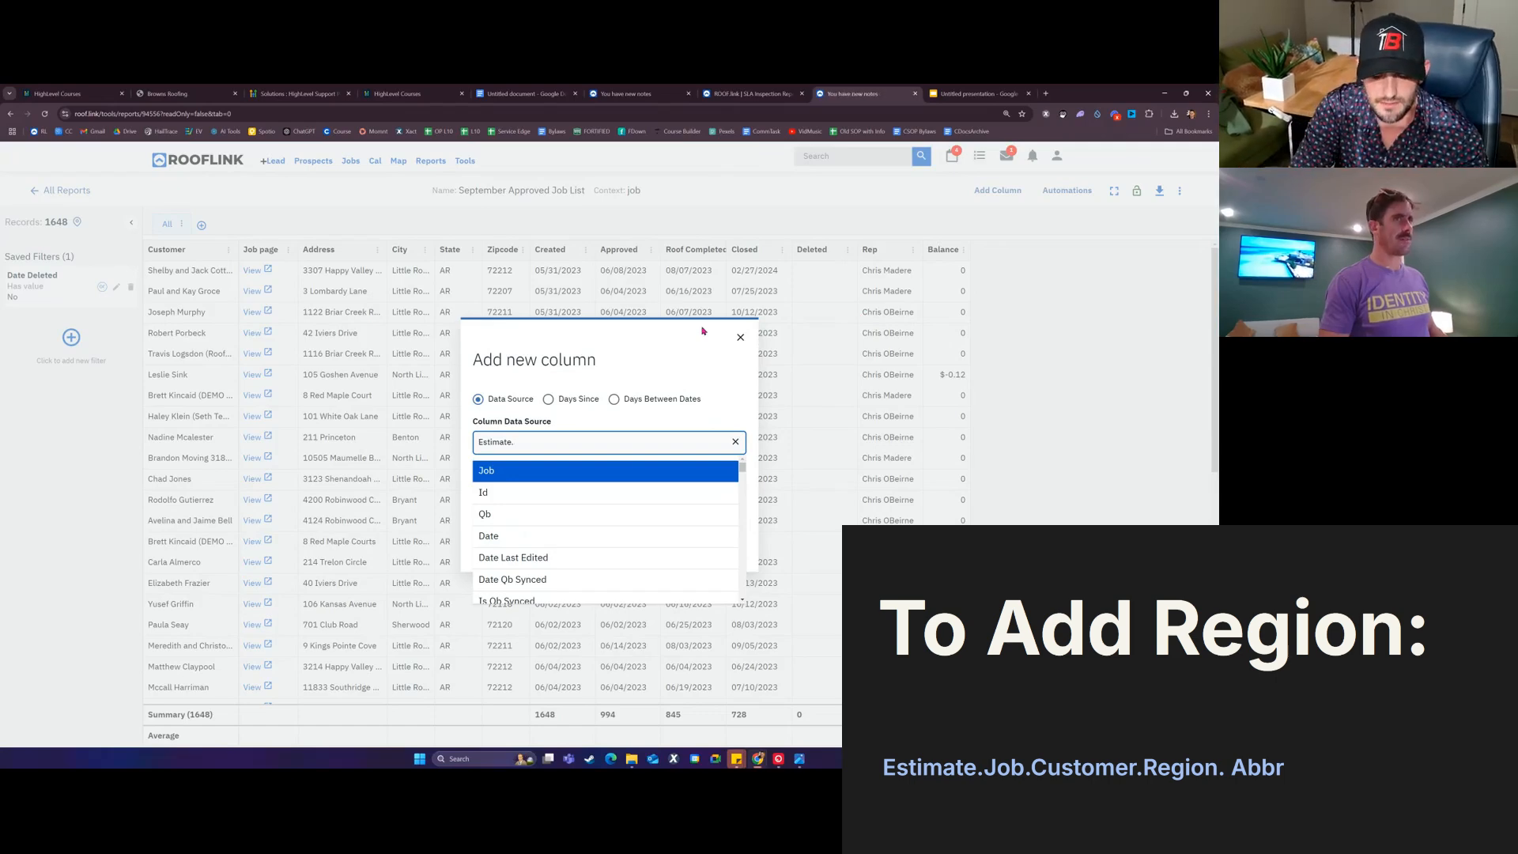
{"action": "type", "text": "job"}
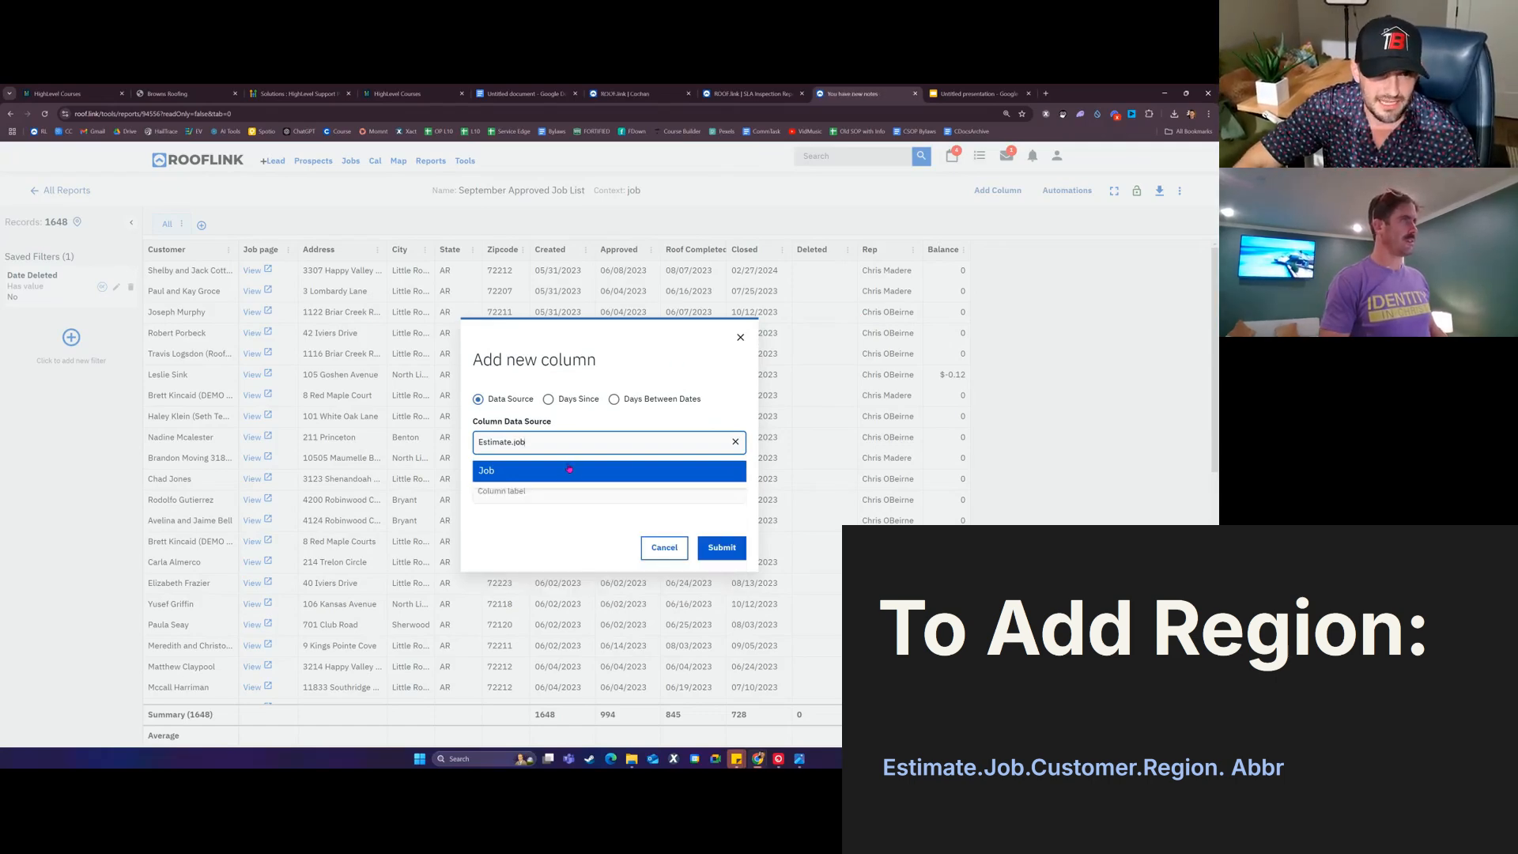
{"action": "left_click", "coordinate": [569, 469]}
{"action": "type", "text": "custom"}
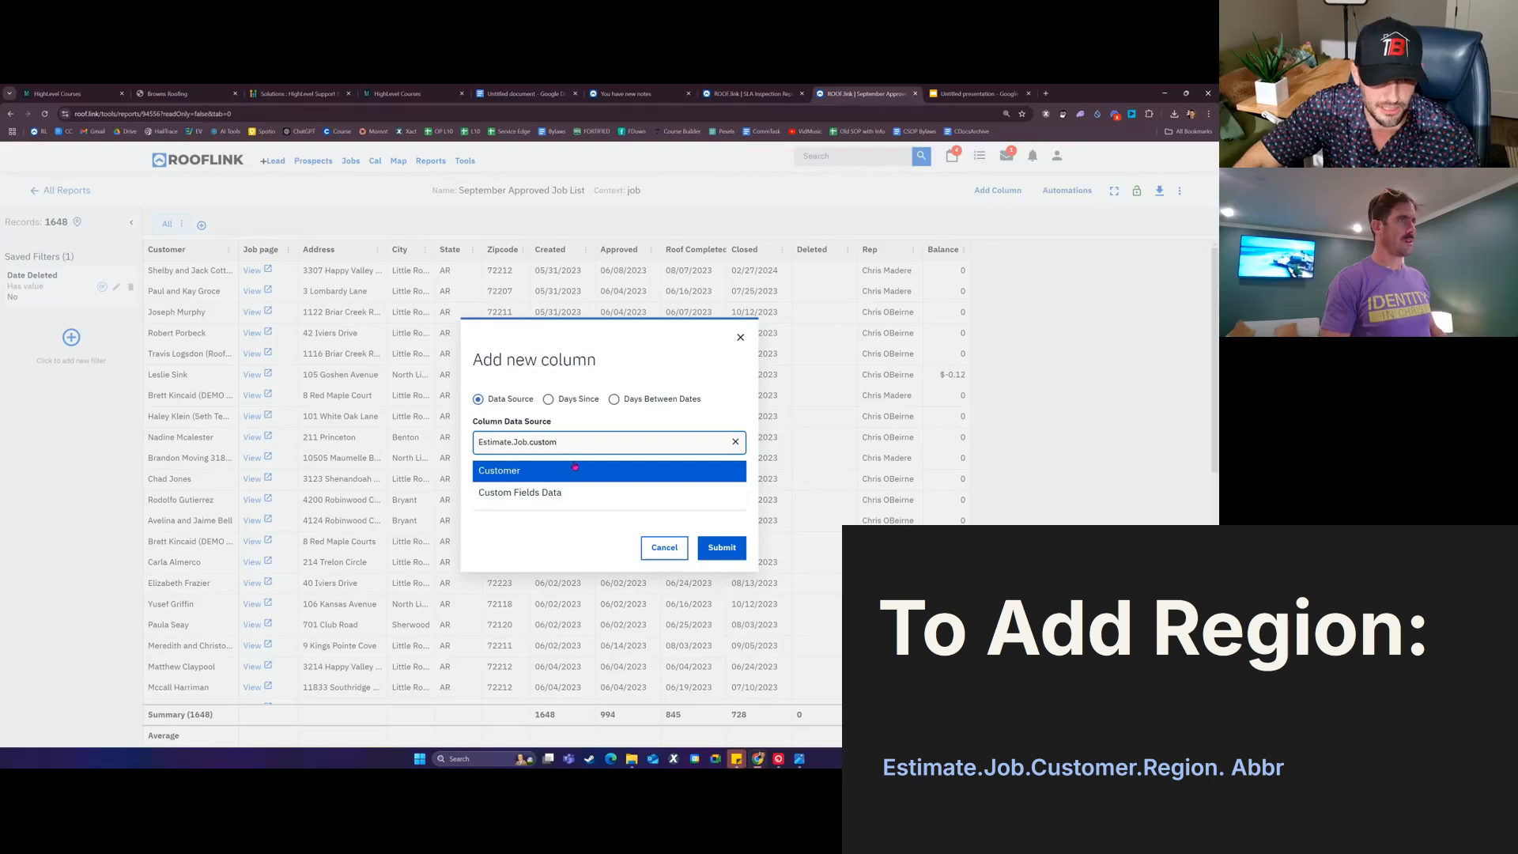
{"action": "left_click", "coordinate": [574, 467]}
{"action": "type", "text": "region"}
{"action": "left_click", "coordinate": [570, 469]}
{"action": "type", "text": "abbr"}
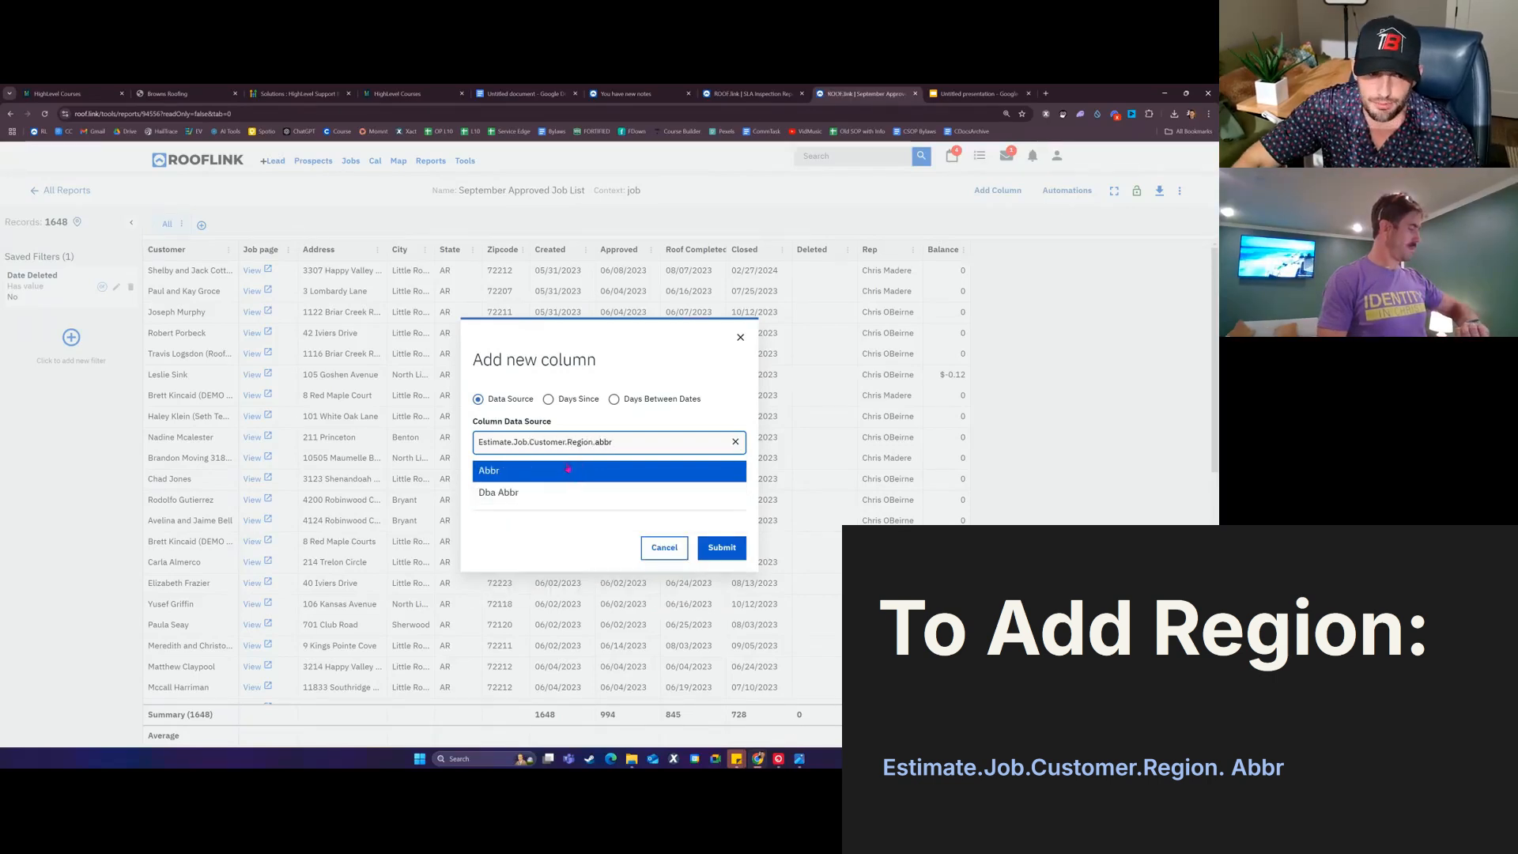
{"action": "left_click", "coordinate": [568, 470]}
Step: Relabel the new column 'Region Abbr' and submit it
{"action": "triple_click", "coordinate": [604, 487]}
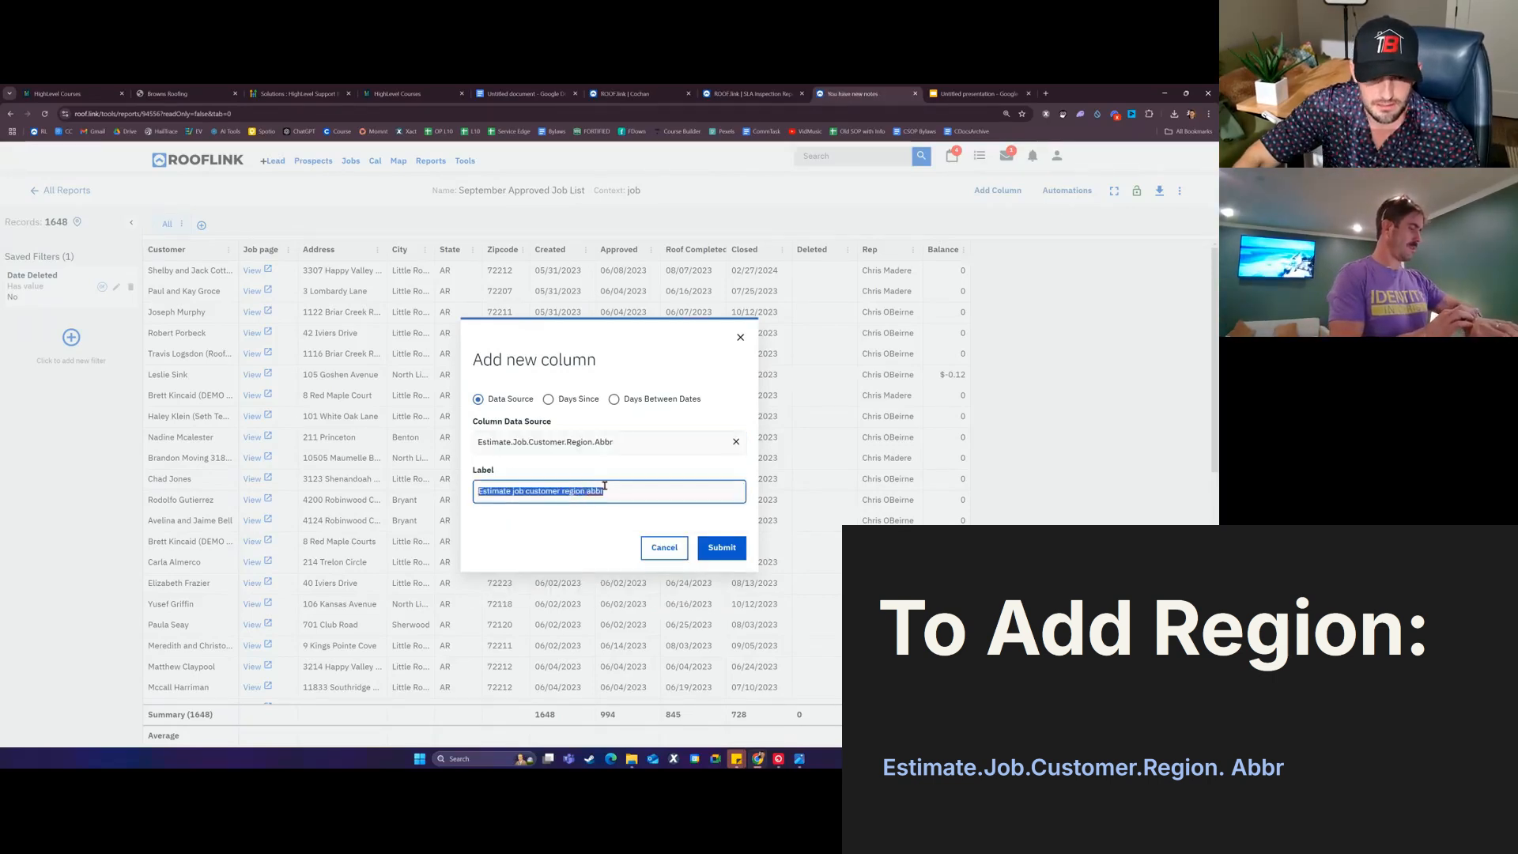
{"action": "type", "text": "Region A"}
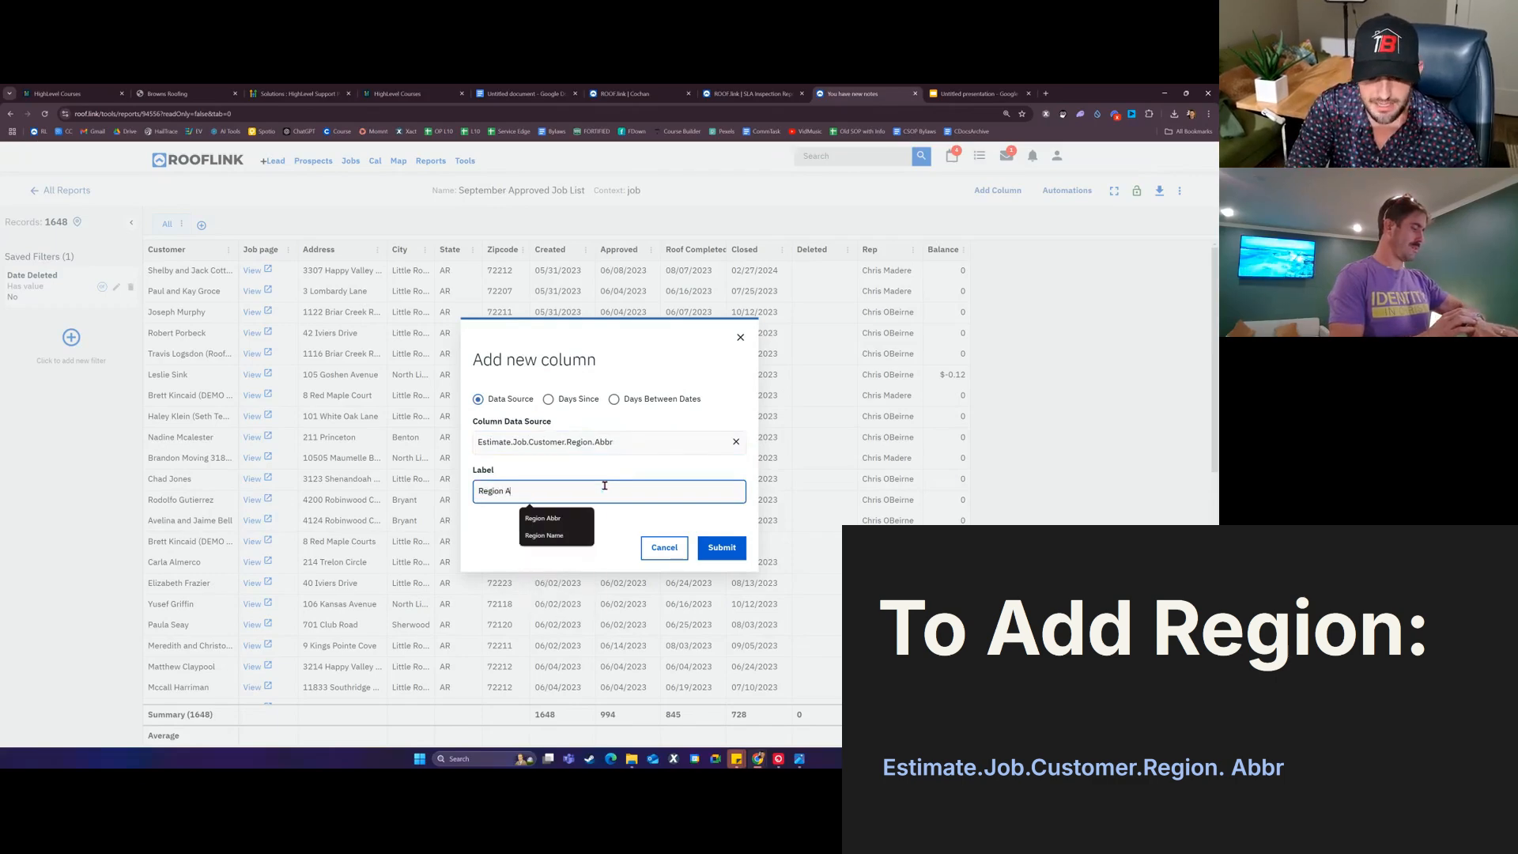
{"action": "type", "text": "bbr"}
{"action": "left_click", "coordinate": [749, 568]}
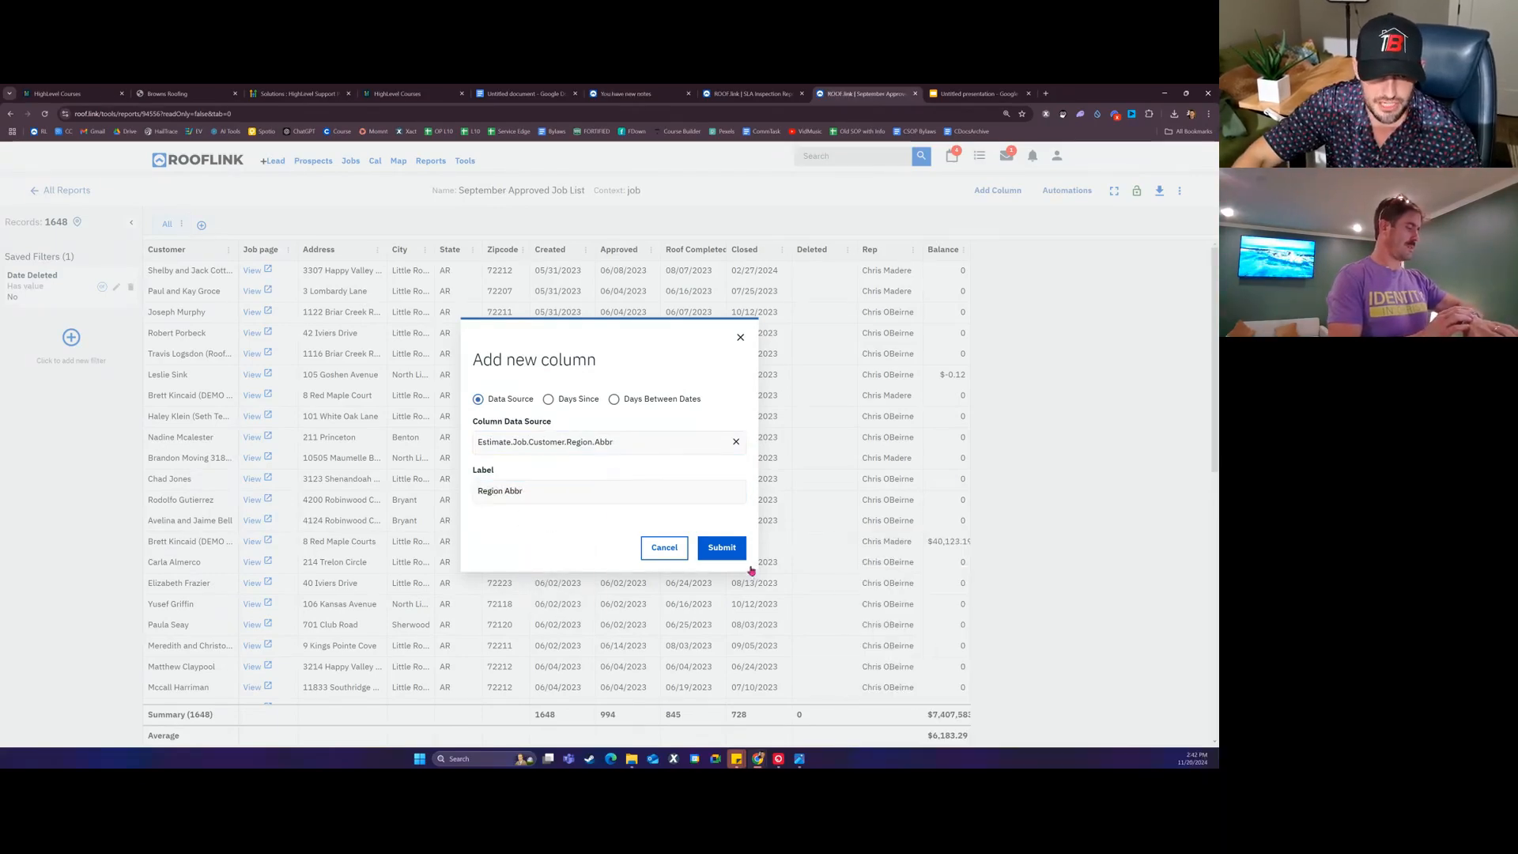
{"action": "left_click", "coordinate": [729, 547]}
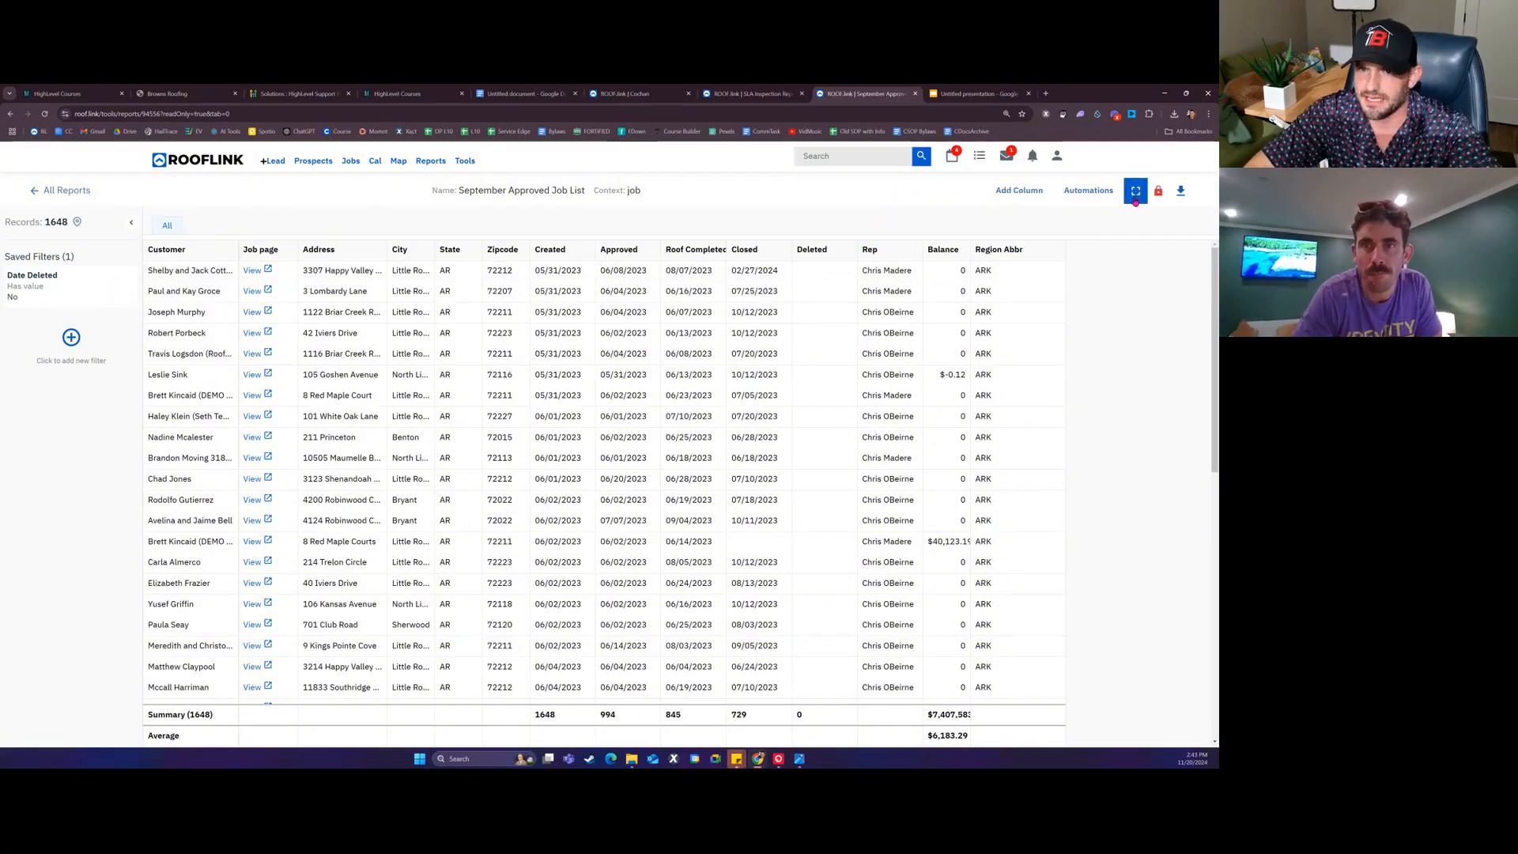
Step: Toggle the report's read-only lock on and off, then start adding another column
{"action": "left_click", "coordinate": [1136, 190]}
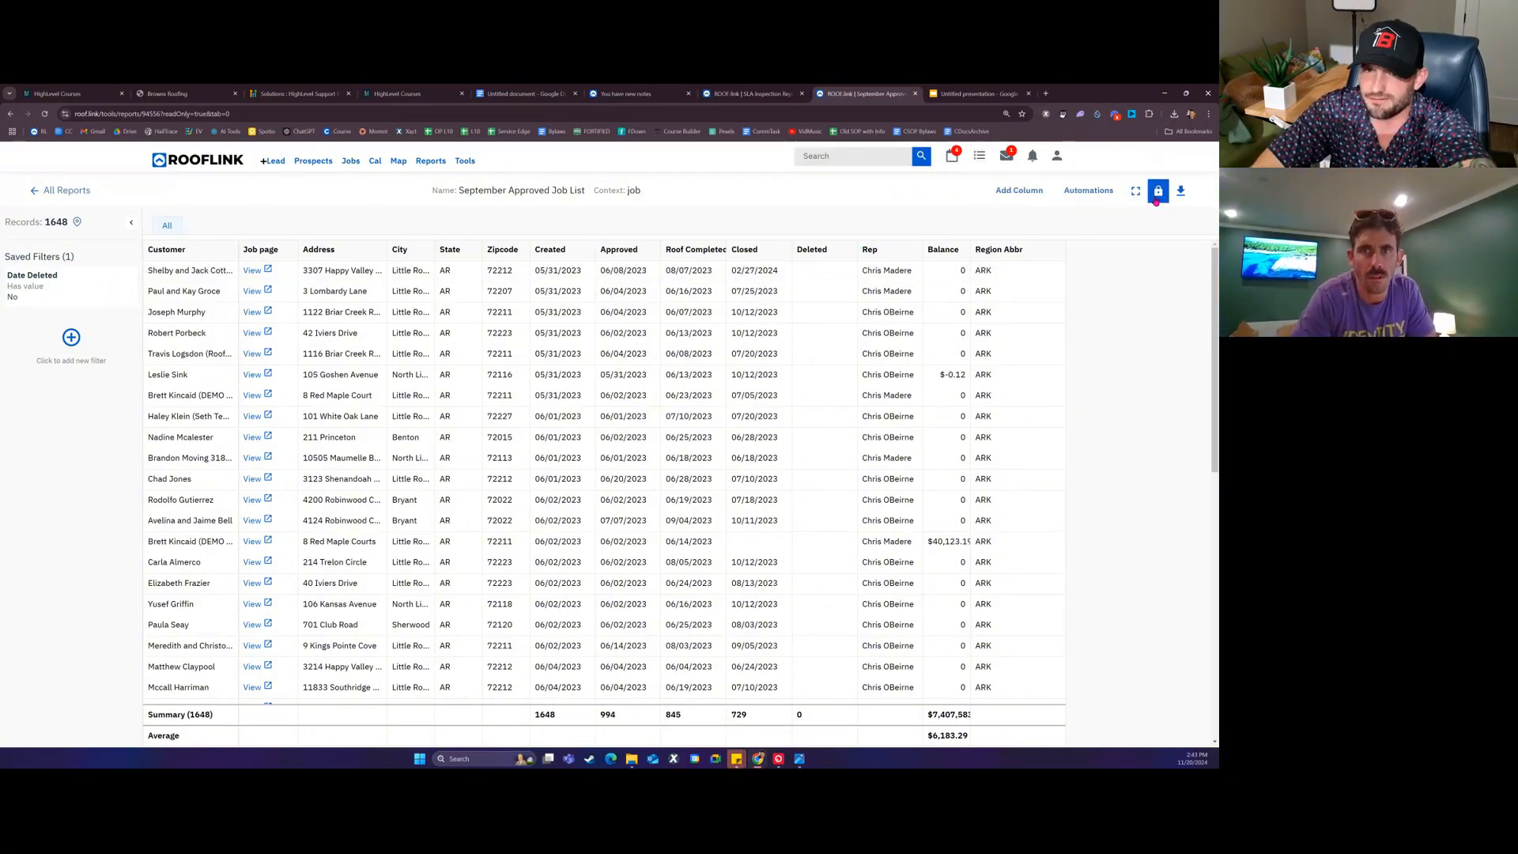
{"action": "left_click", "coordinate": [1156, 202]}
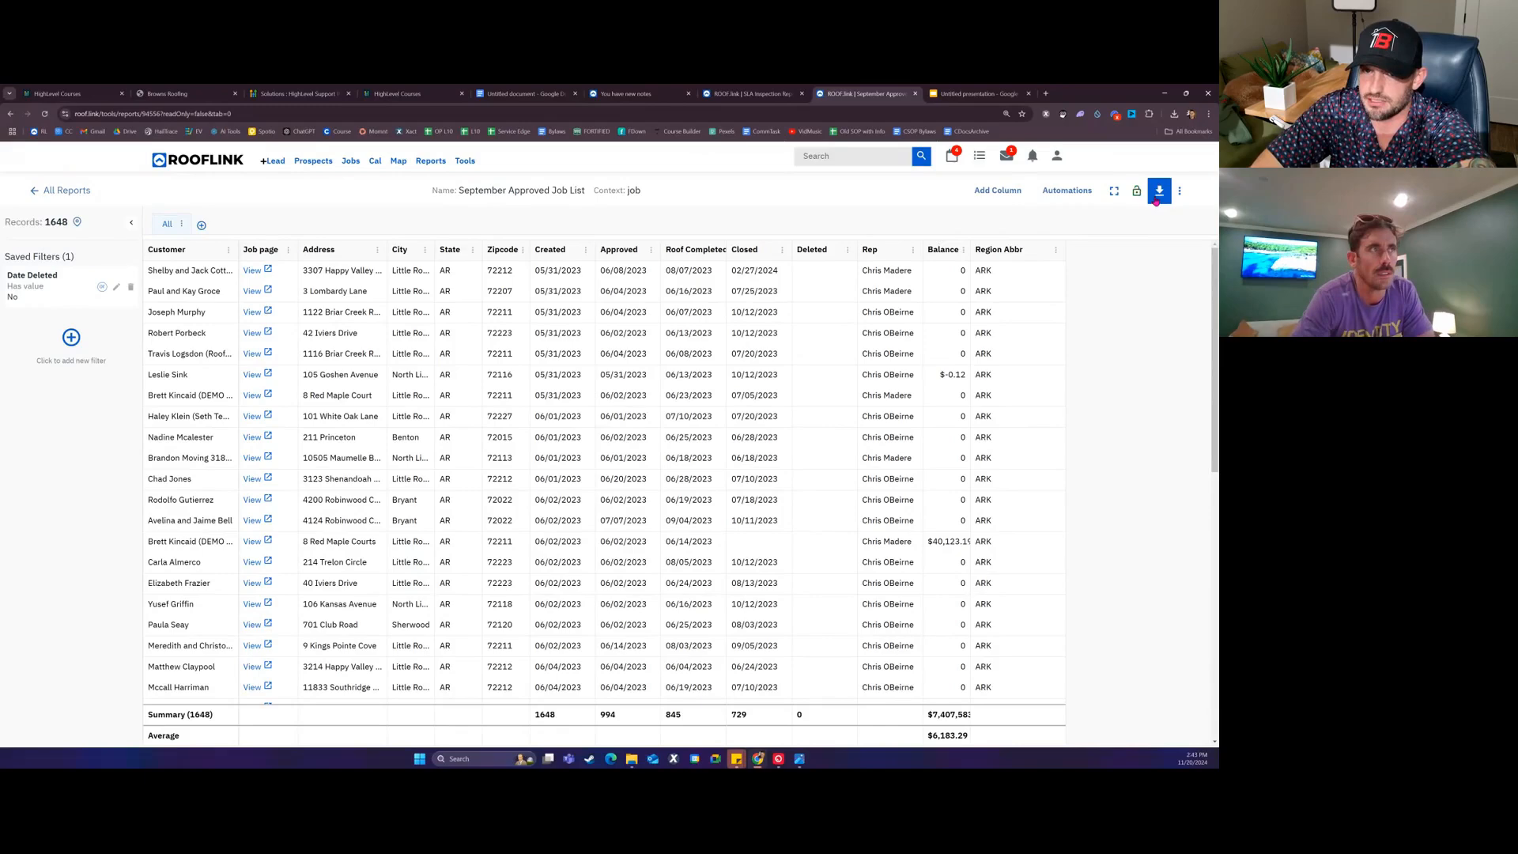
{"action": "left_click", "coordinate": [1015, 194]}
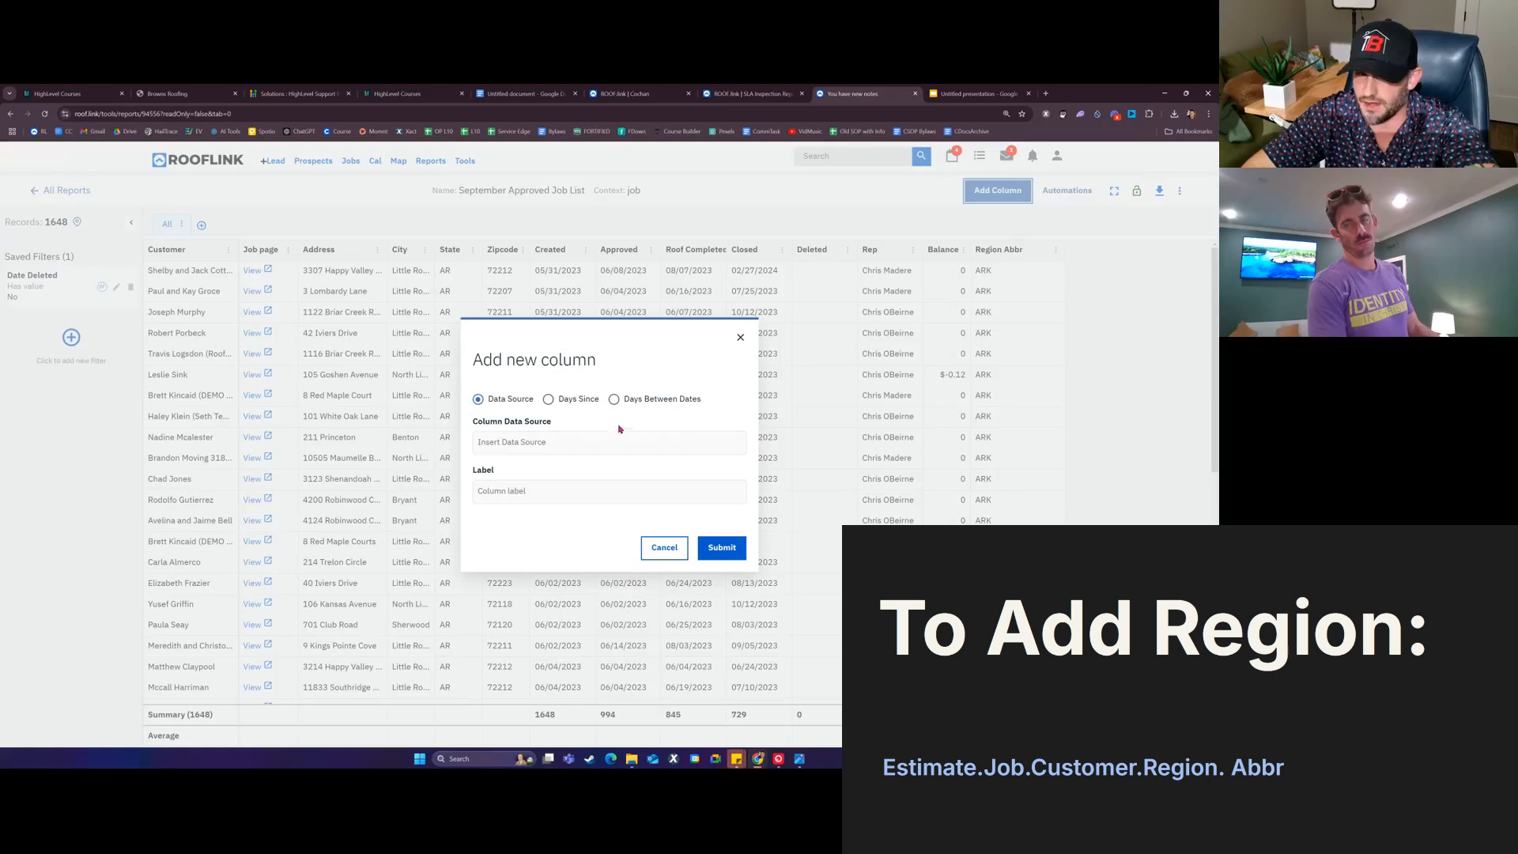
Step: Re-enter the data source path Estimate.Job.Customer.Region in the new-column form
{"action": "left_click", "coordinate": [572, 441]}
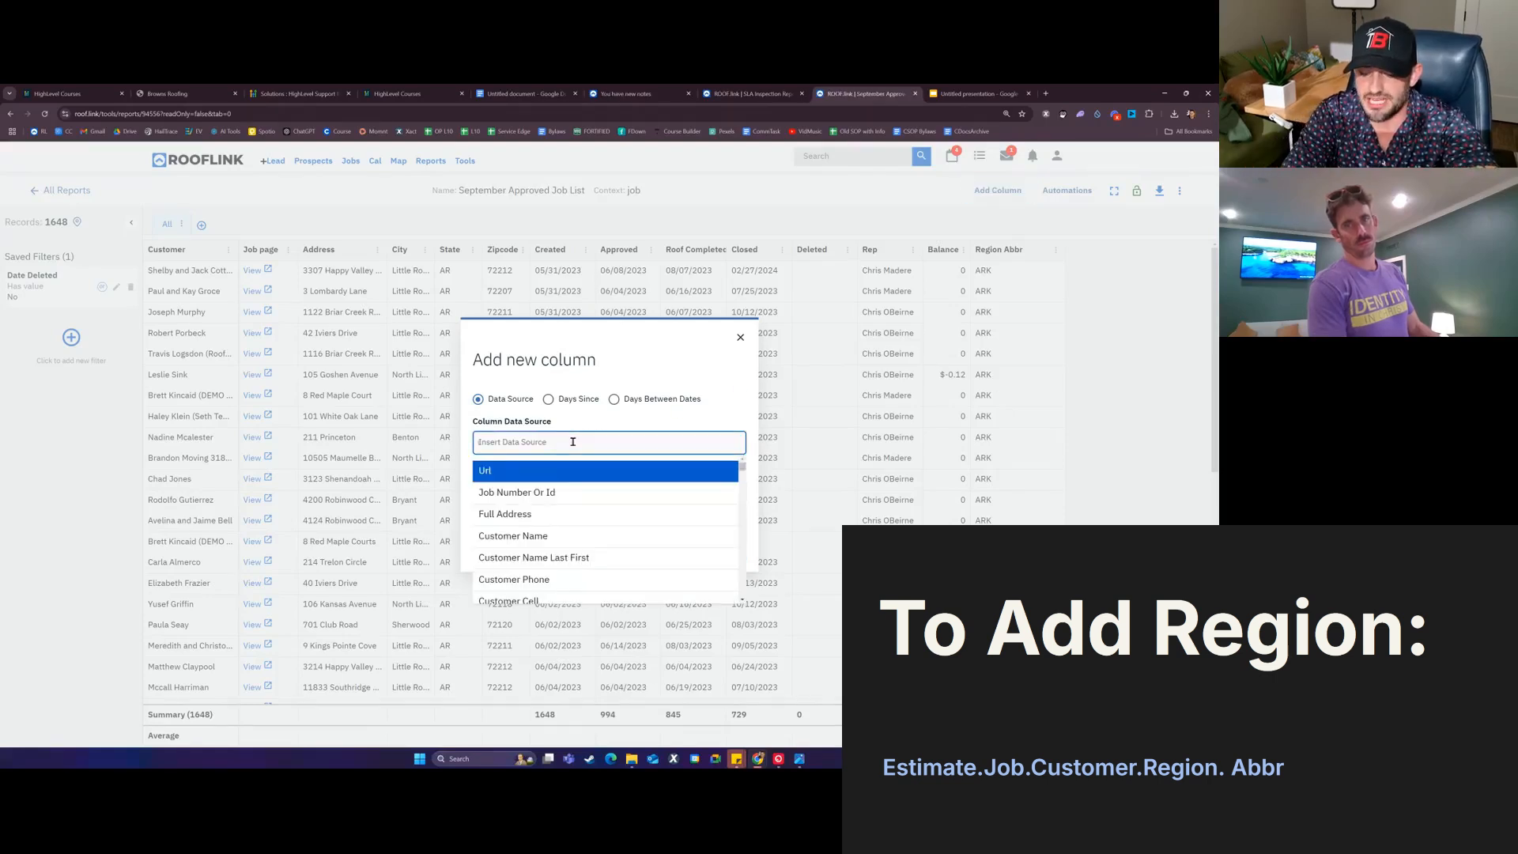
{"action": "type", "text": "estim"}
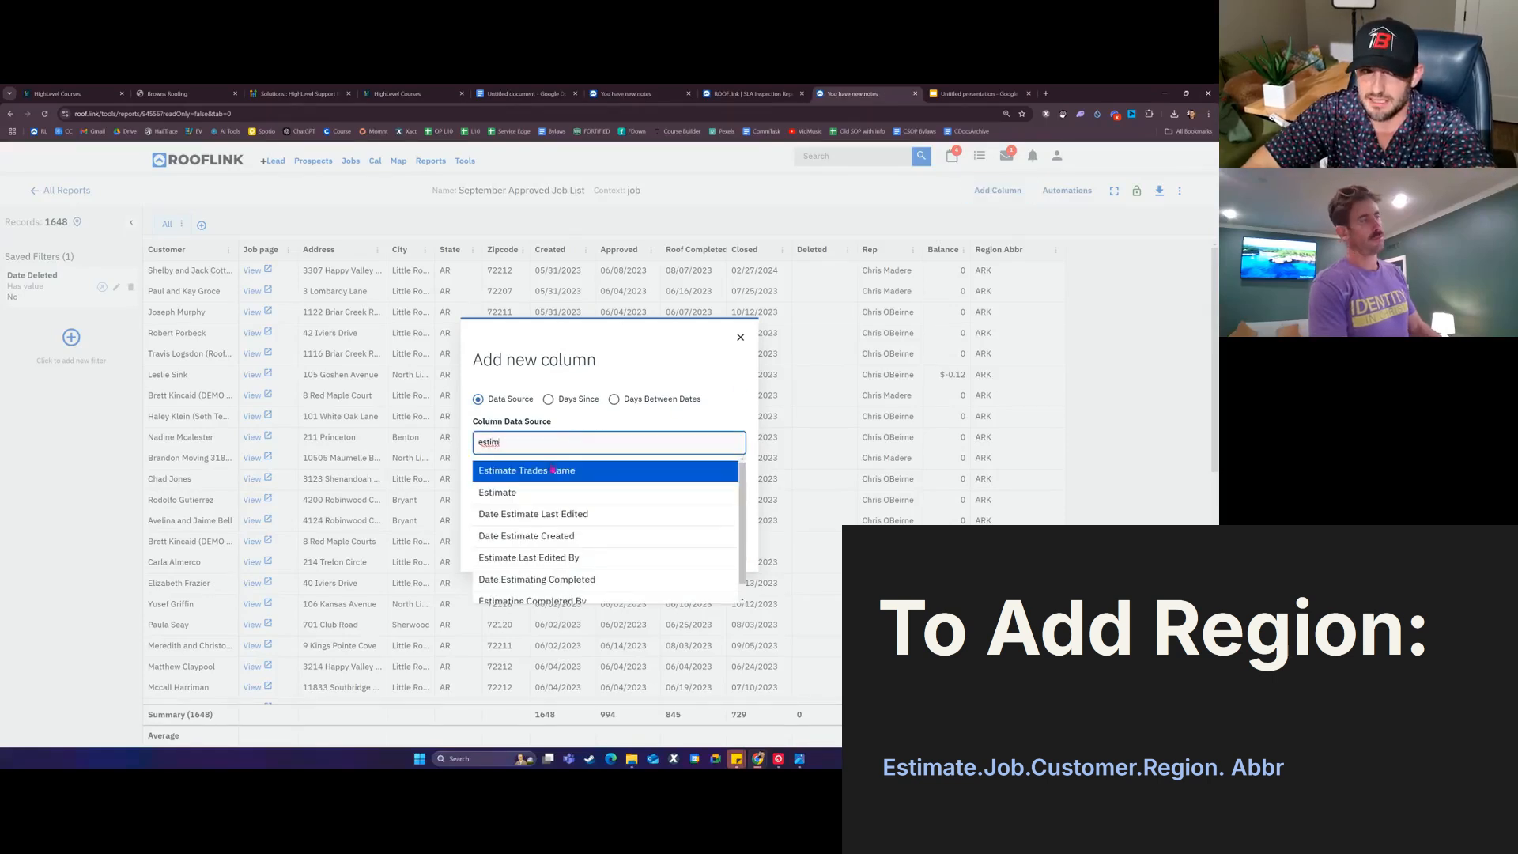
{"action": "left_click", "coordinate": [529, 494]}
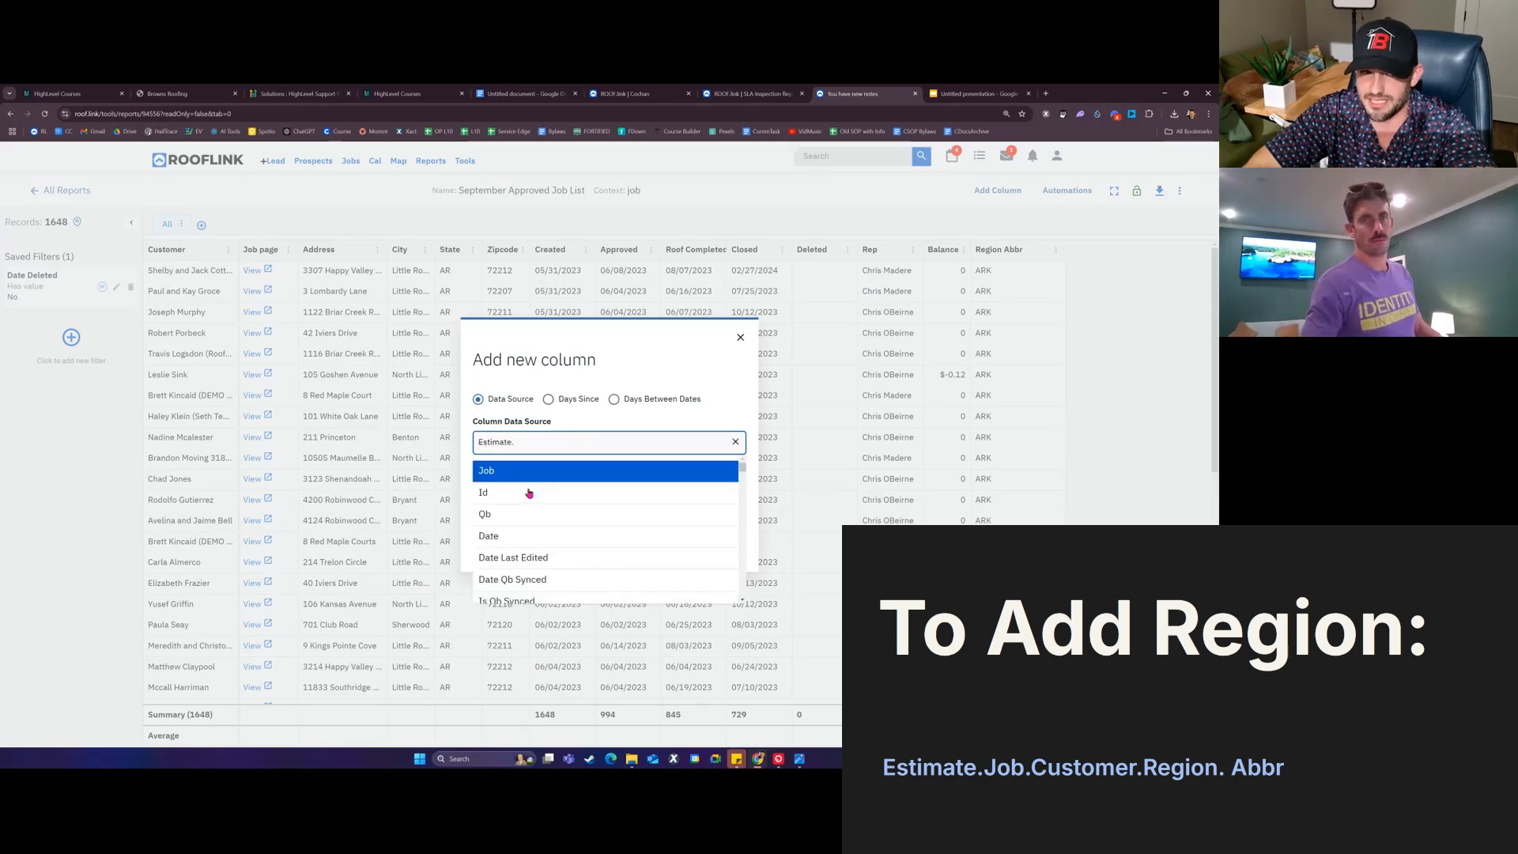
{"action": "type", "text": "custom"}
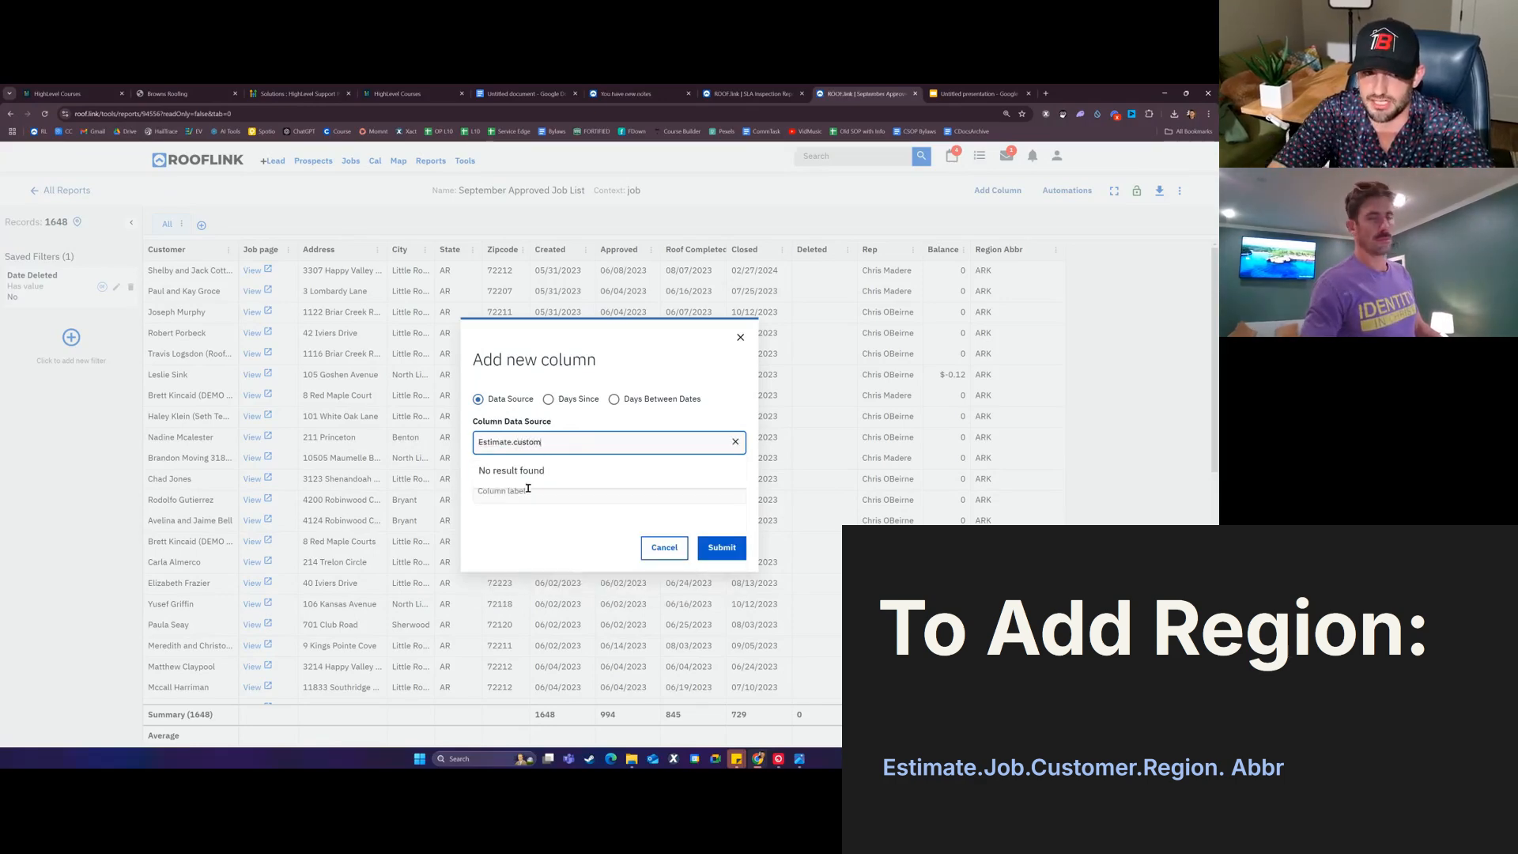
{"action": "key", "text": "BackSpace"}
{"action": "key", "text": "BackSpace"}
{"action": "key", "text": "BackSpace"}
{"action": "left_click", "coordinate": [528, 476]}
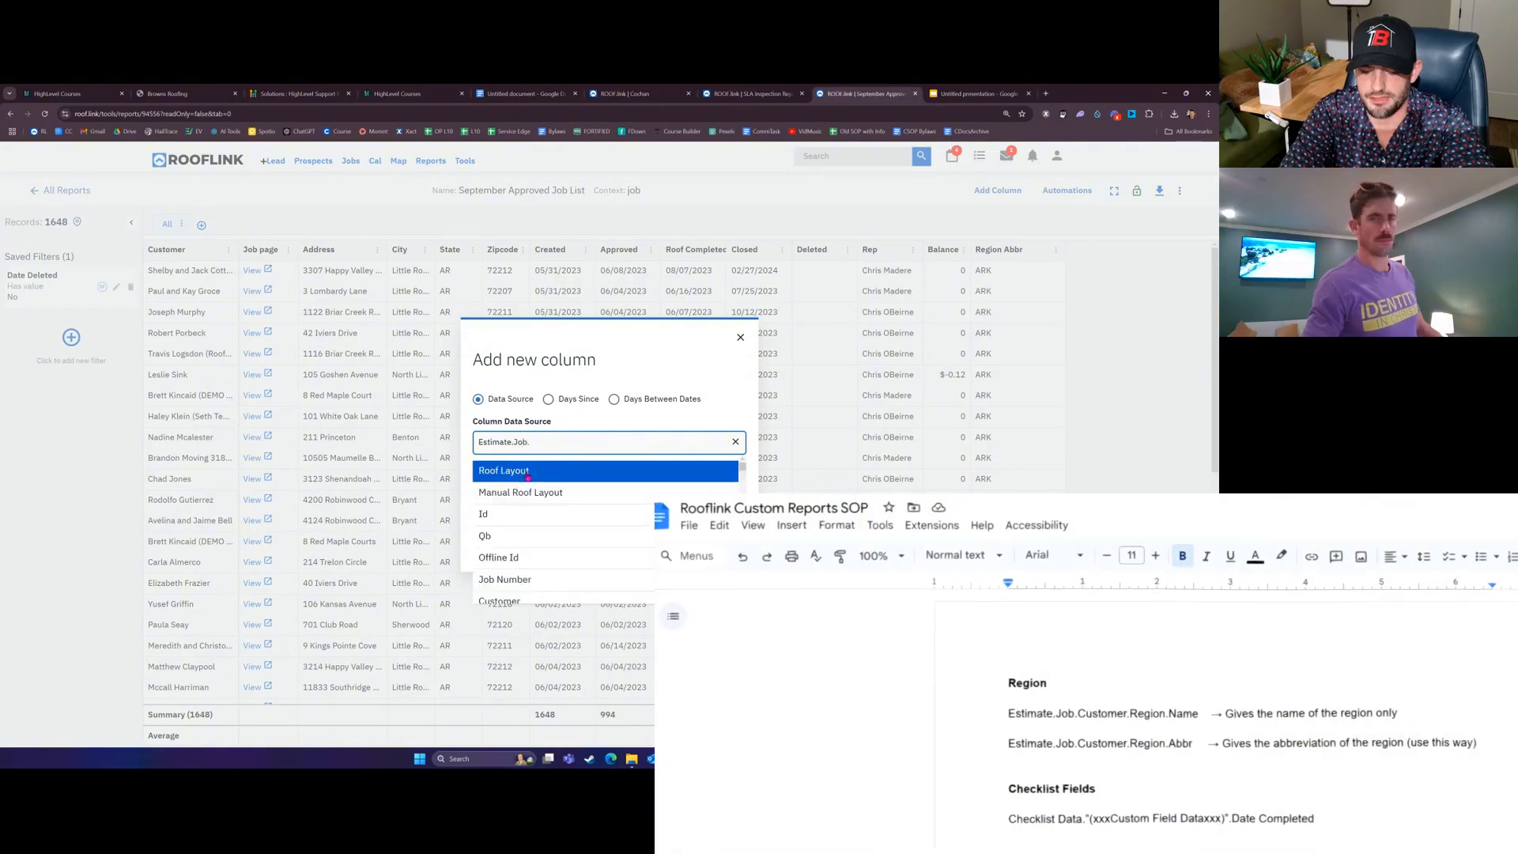
{"action": "type", "text": "custom"}
{"action": "left_click", "coordinate": [528, 472]}
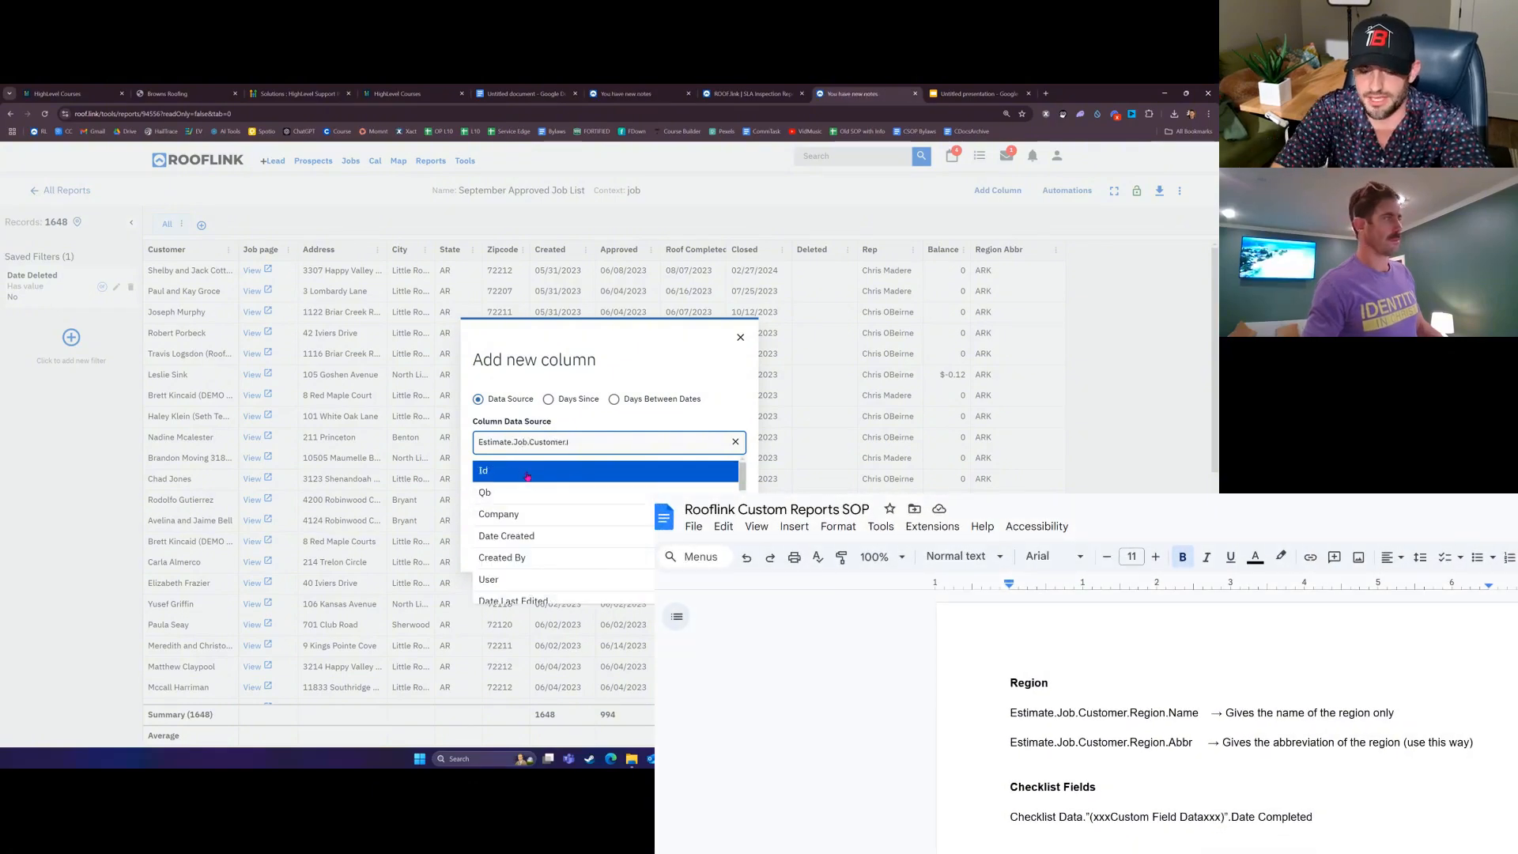
{"action": "type", "text": "region"}
{"action": "left_click", "coordinate": [527, 475]}
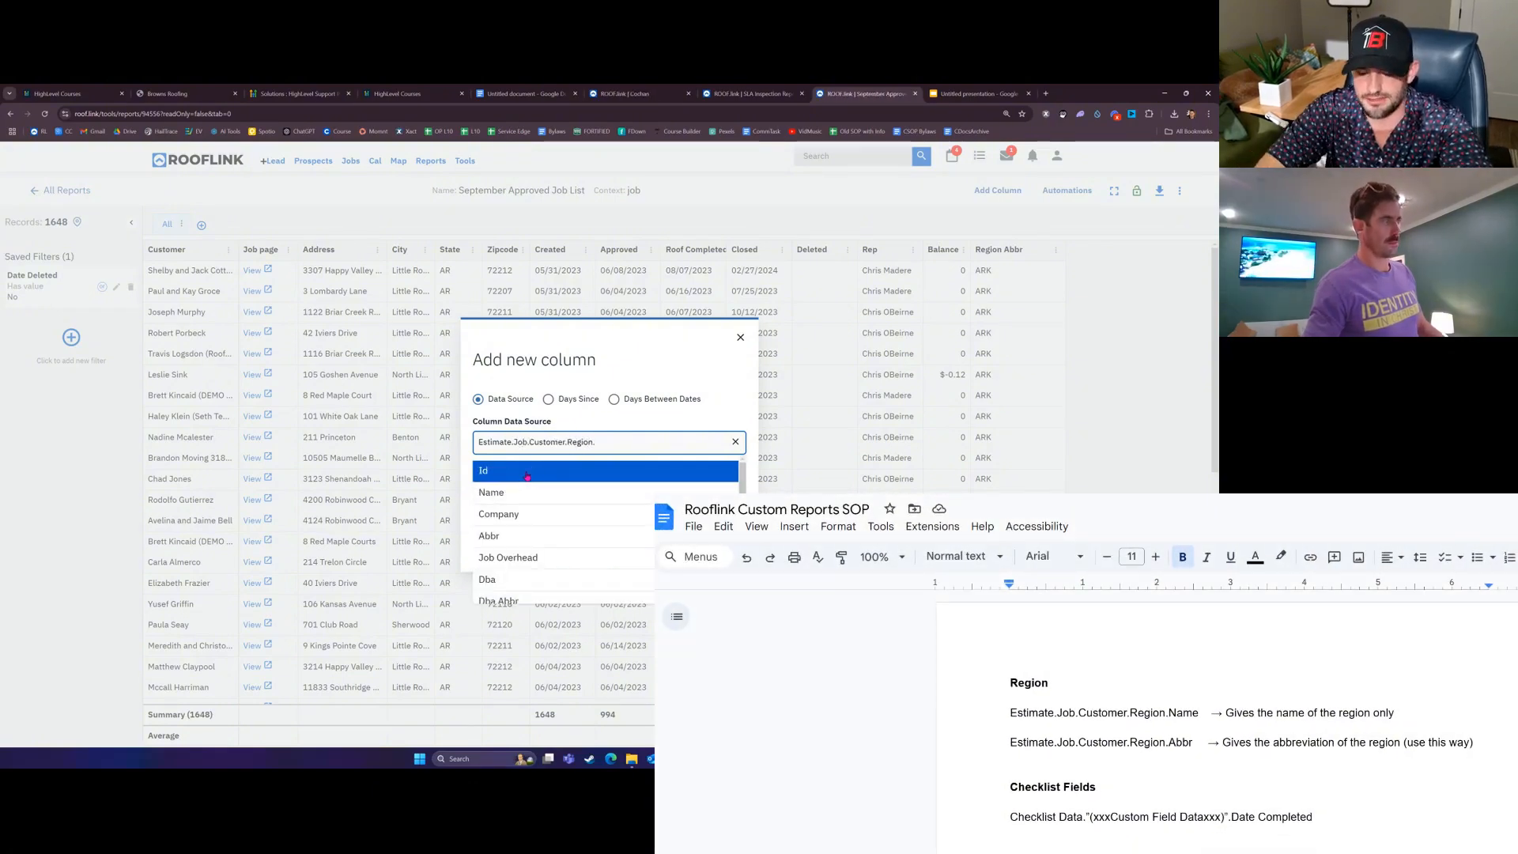
{"action": "type", "text": "abbr"}
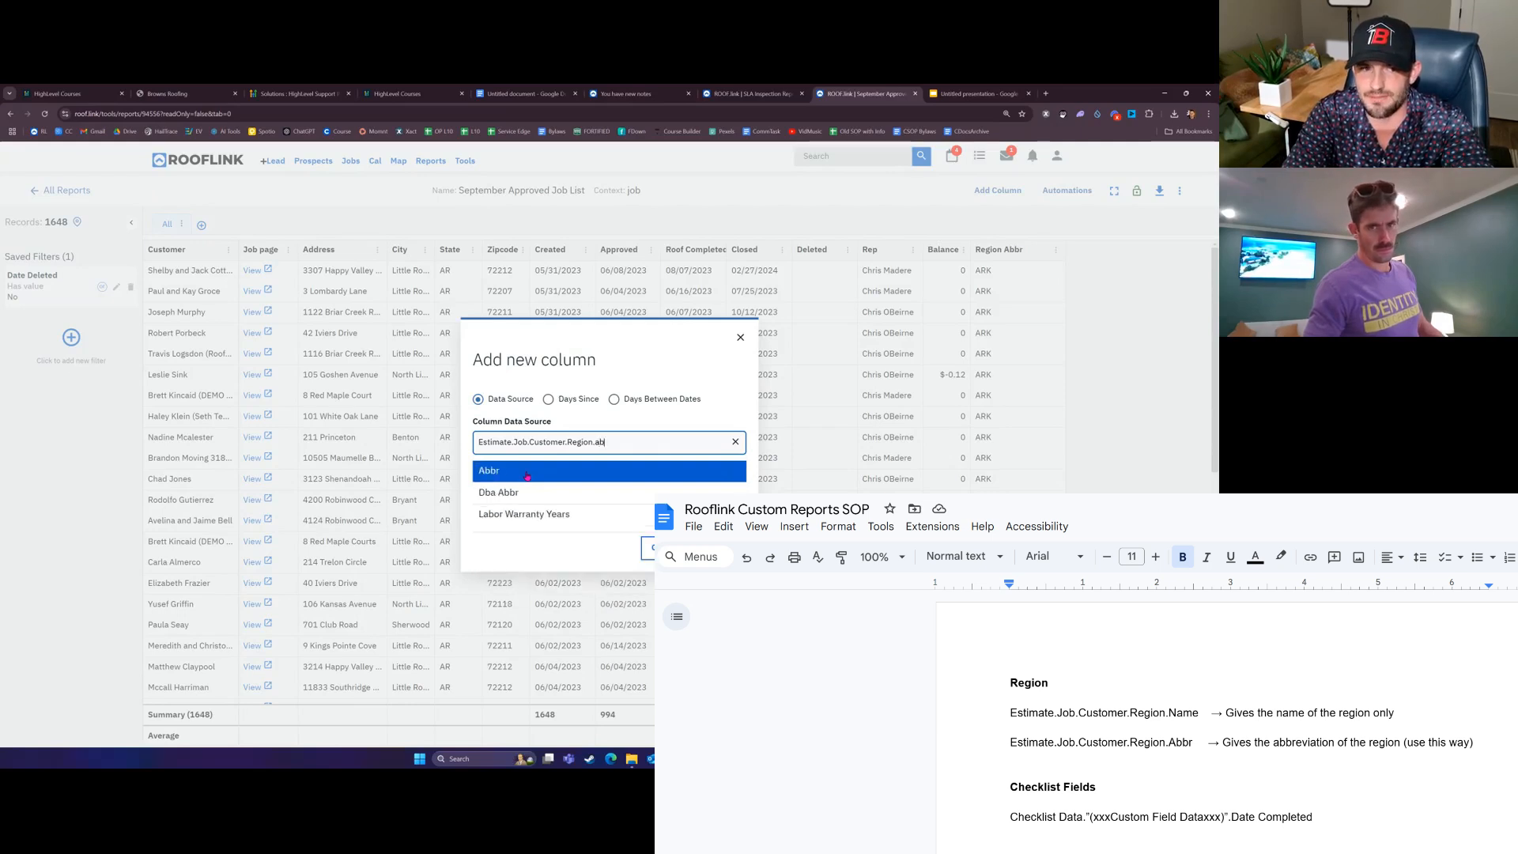
Step: Glance at the Region name field, pick Abbr again, then close the form without adding it
{"action": "key", "text": "shift+Left"}
{"action": "key", "text": "shift+Left"}
{"action": "key", "text": "shift+Left"}
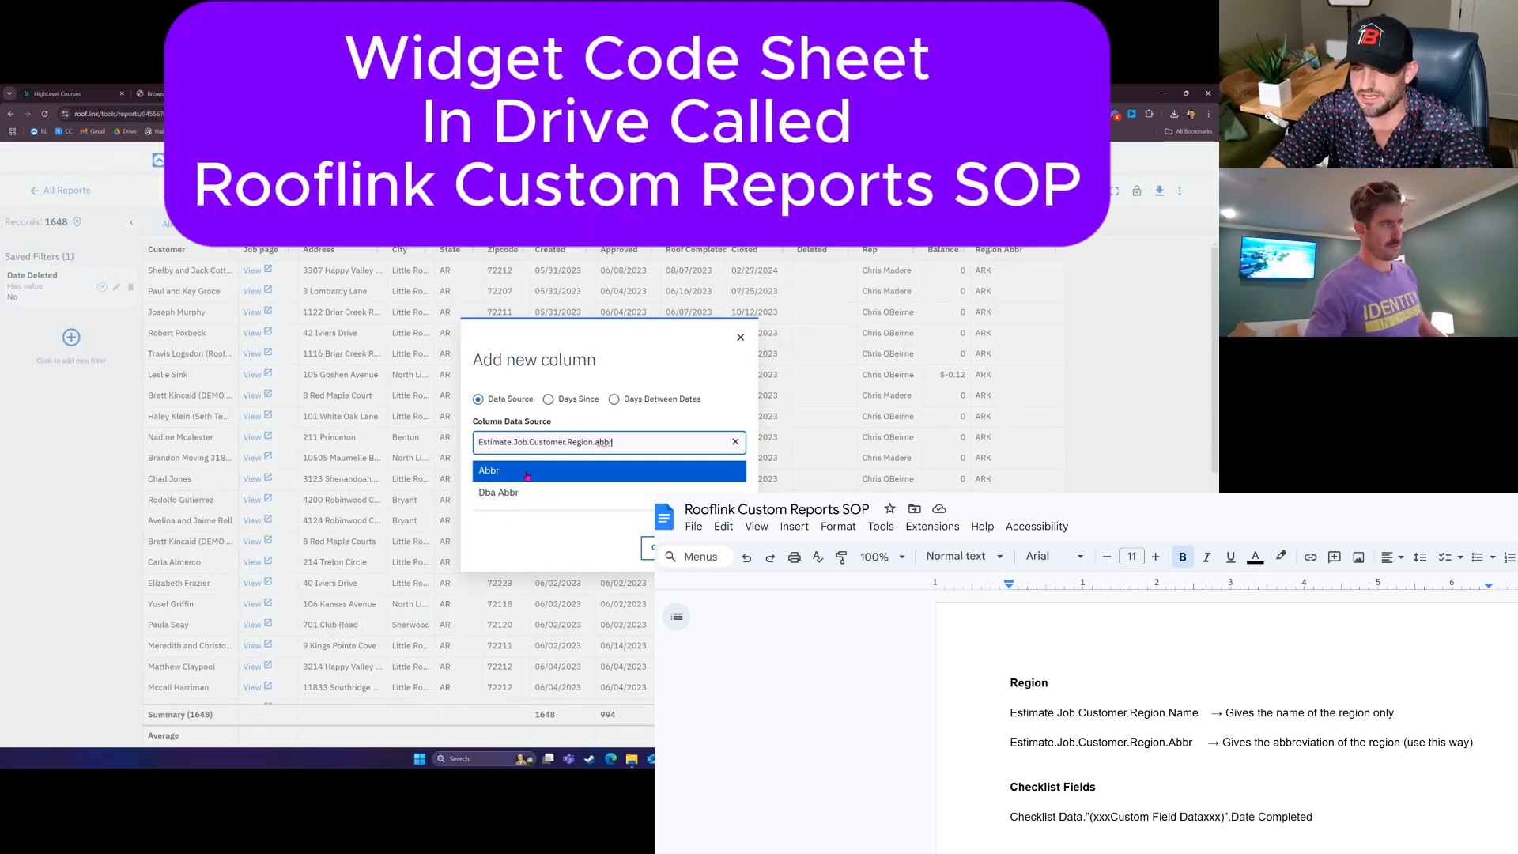
{"action": "key", "text": "BackSpace"}
{"action": "key", "text": "BackSpace"}
{"action": "type", "text": "name"}
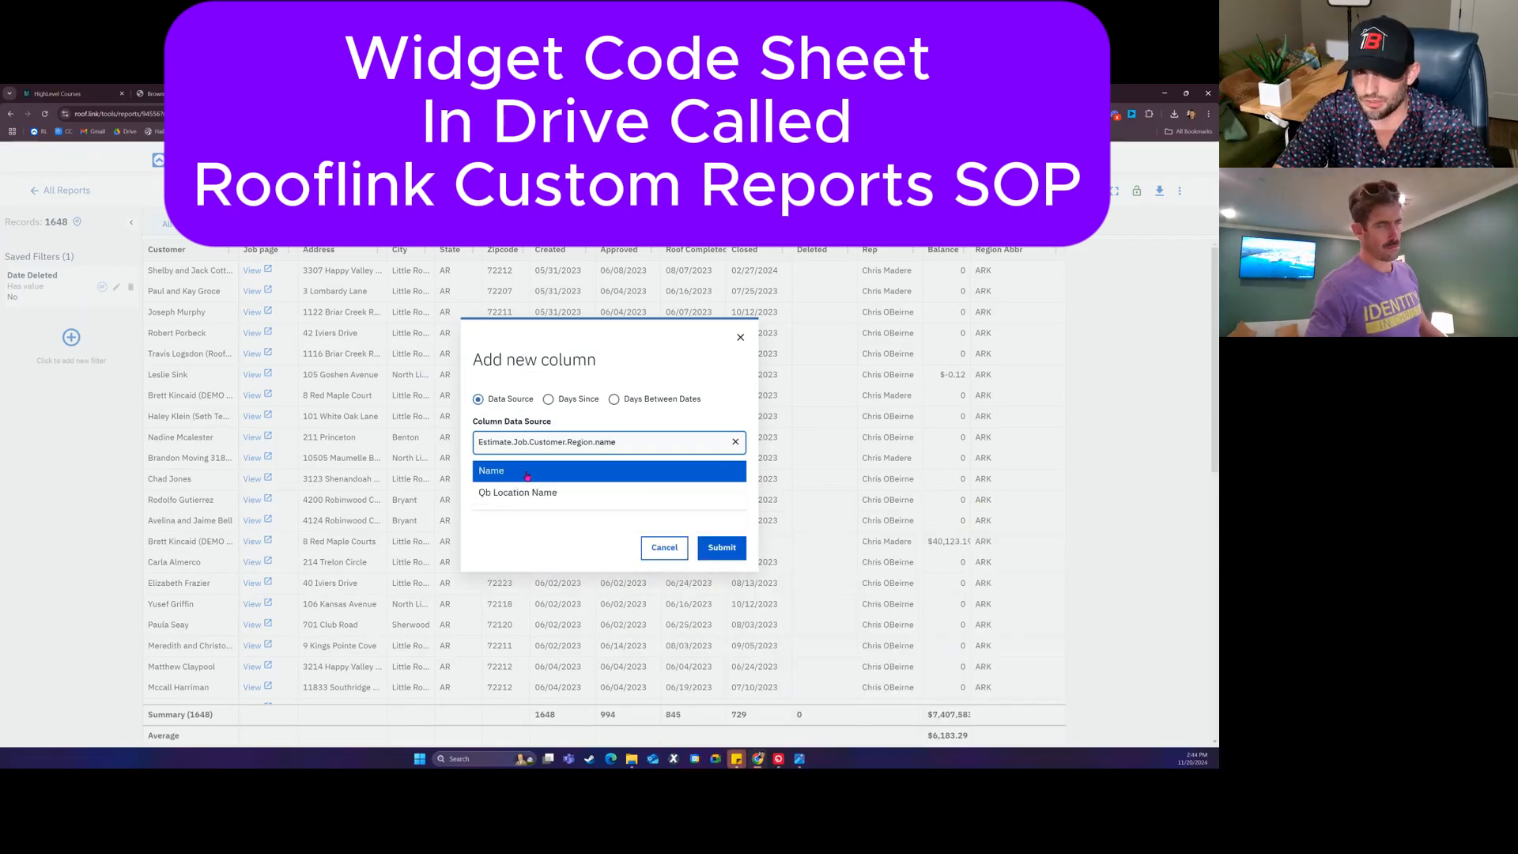
{"action": "key", "text": "BackSpace"}
{"action": "key", "text": "BackSpace"}
{"action": "key", "text": "BackSpace"}
{"action": "key", "text": "BackSpace"}
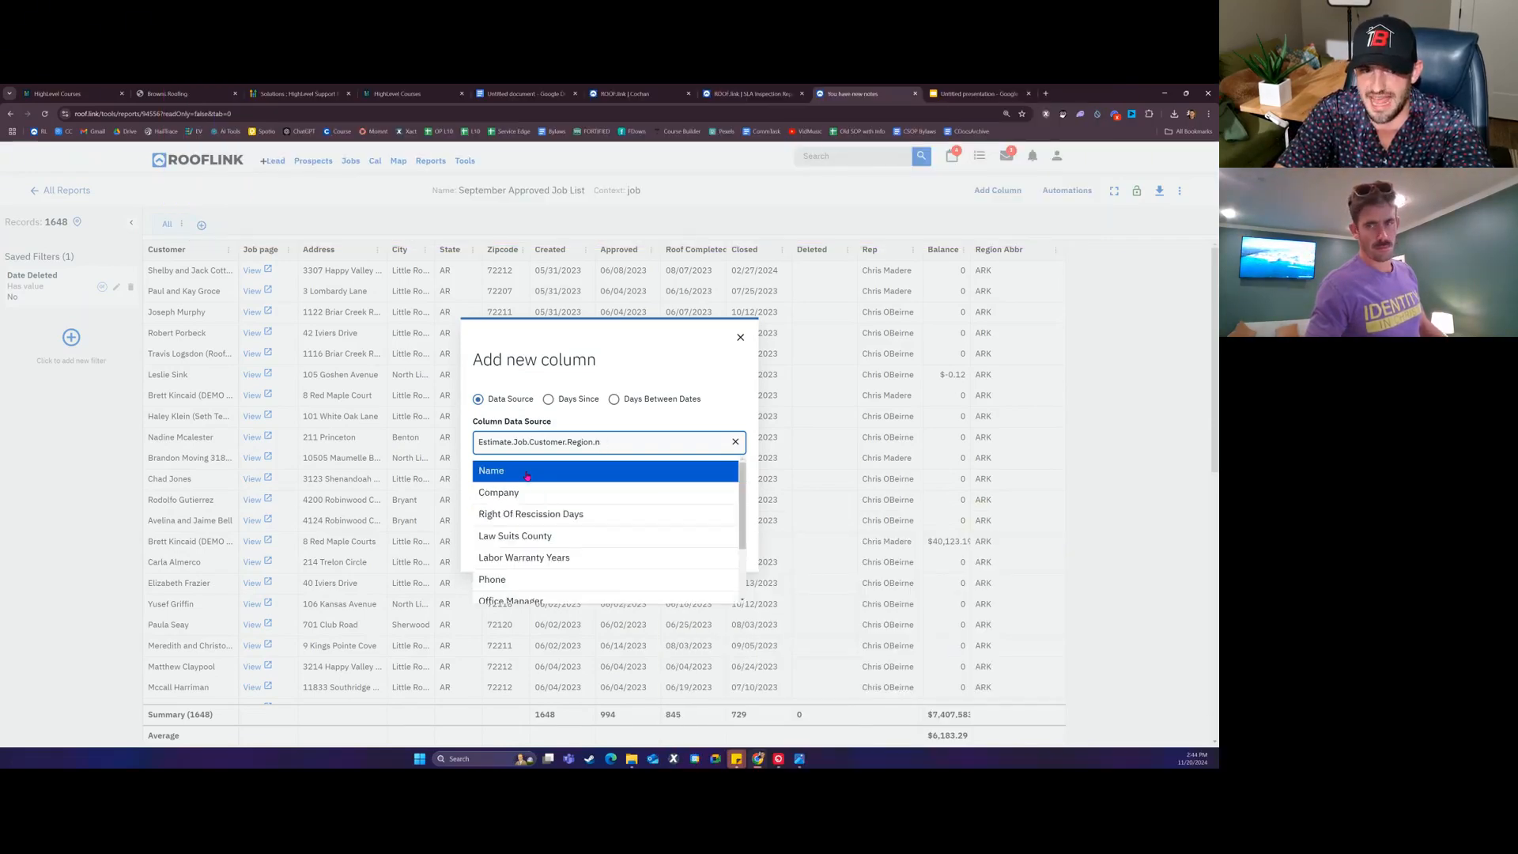
{"action": "type", "text": "abbr"}
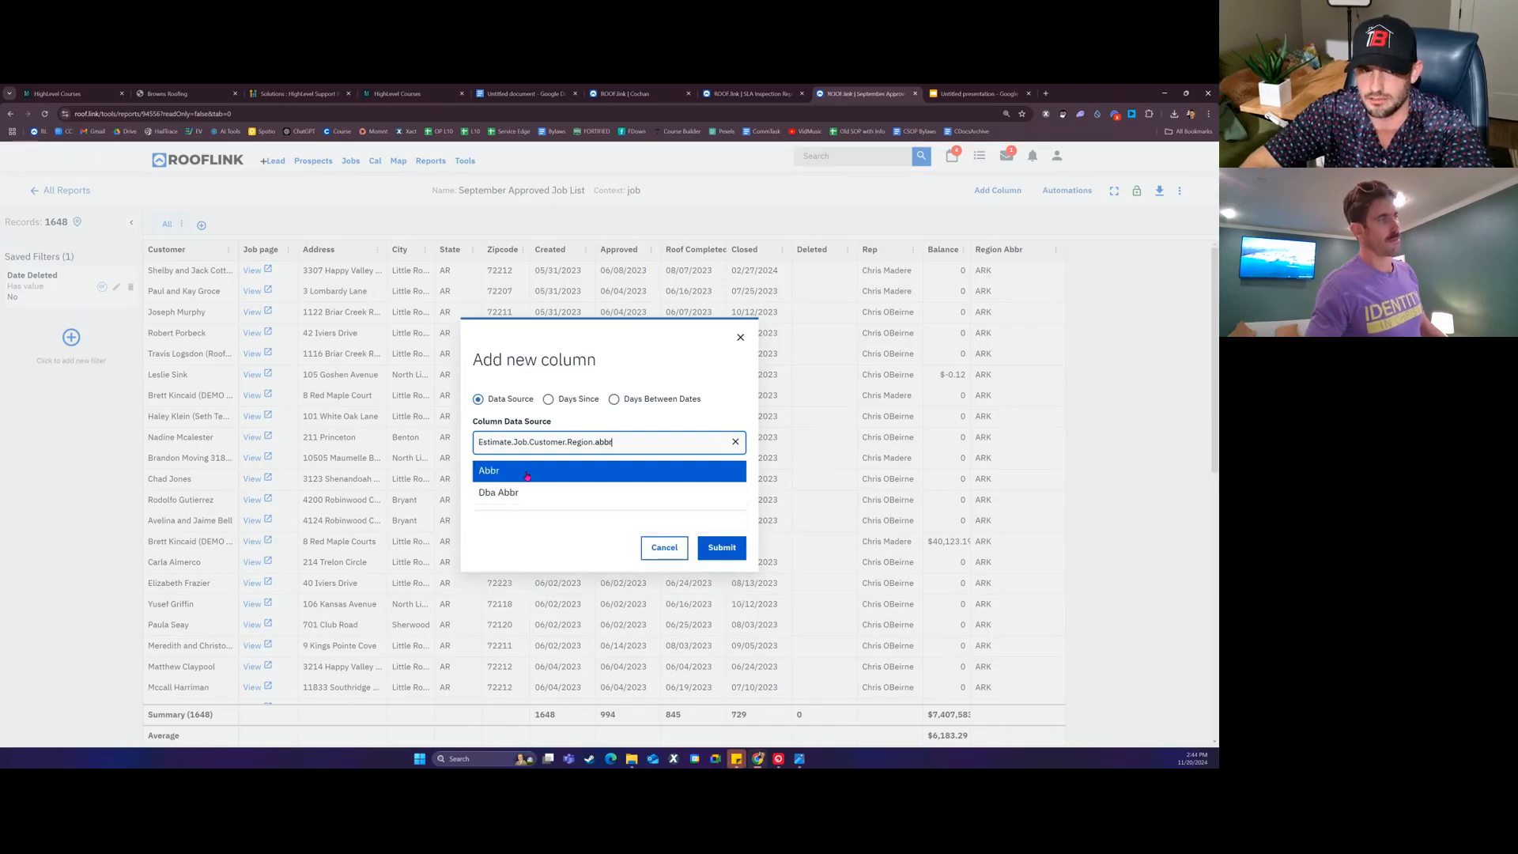
{"action": "left_click", "coordinate": [526, 474]}
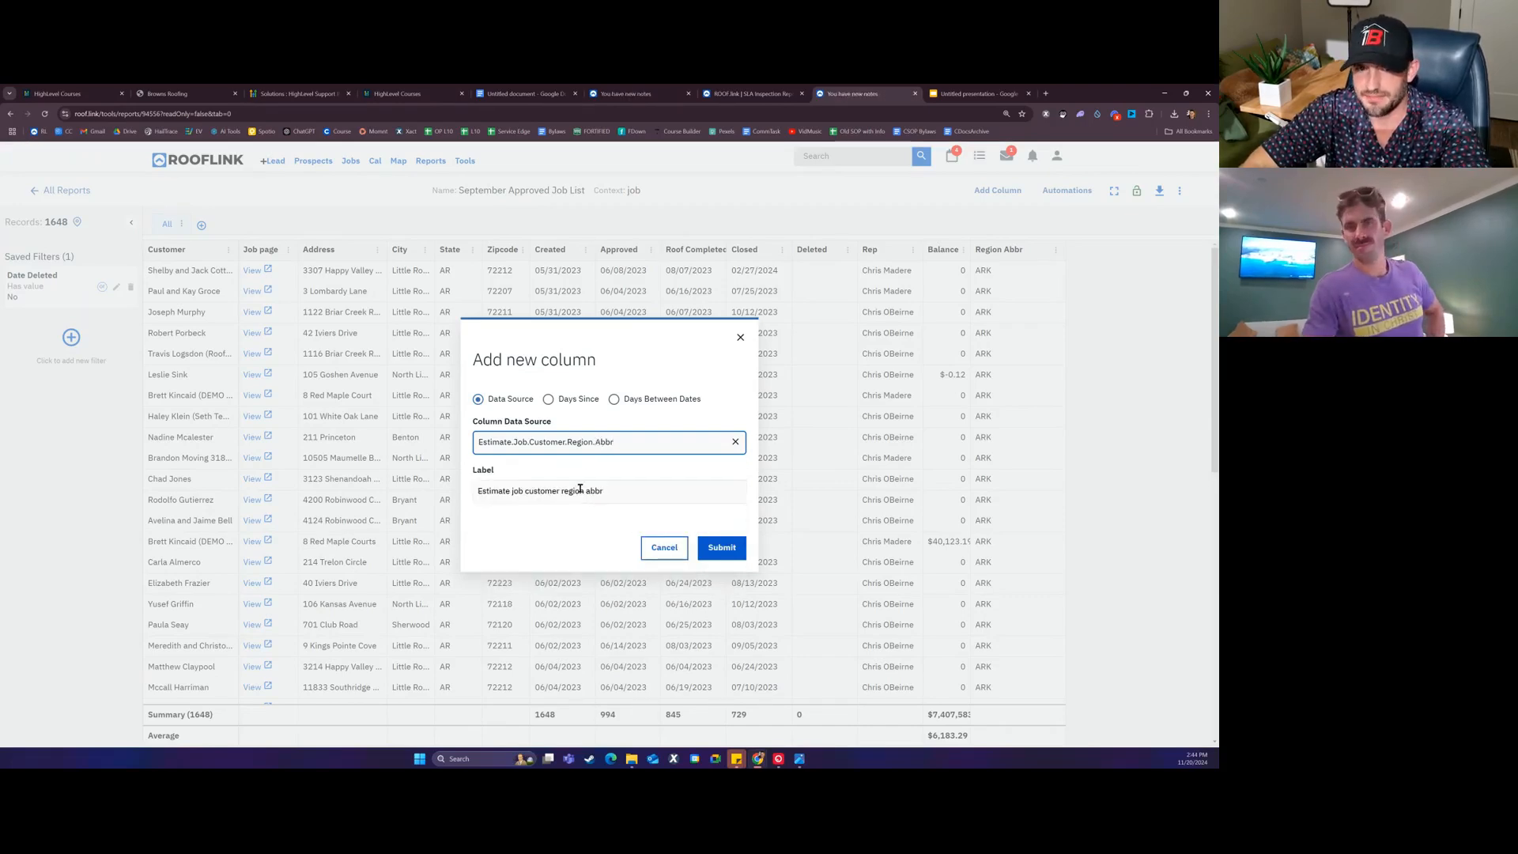
{"action": "triple_click", "coordinate": [581, 490]}
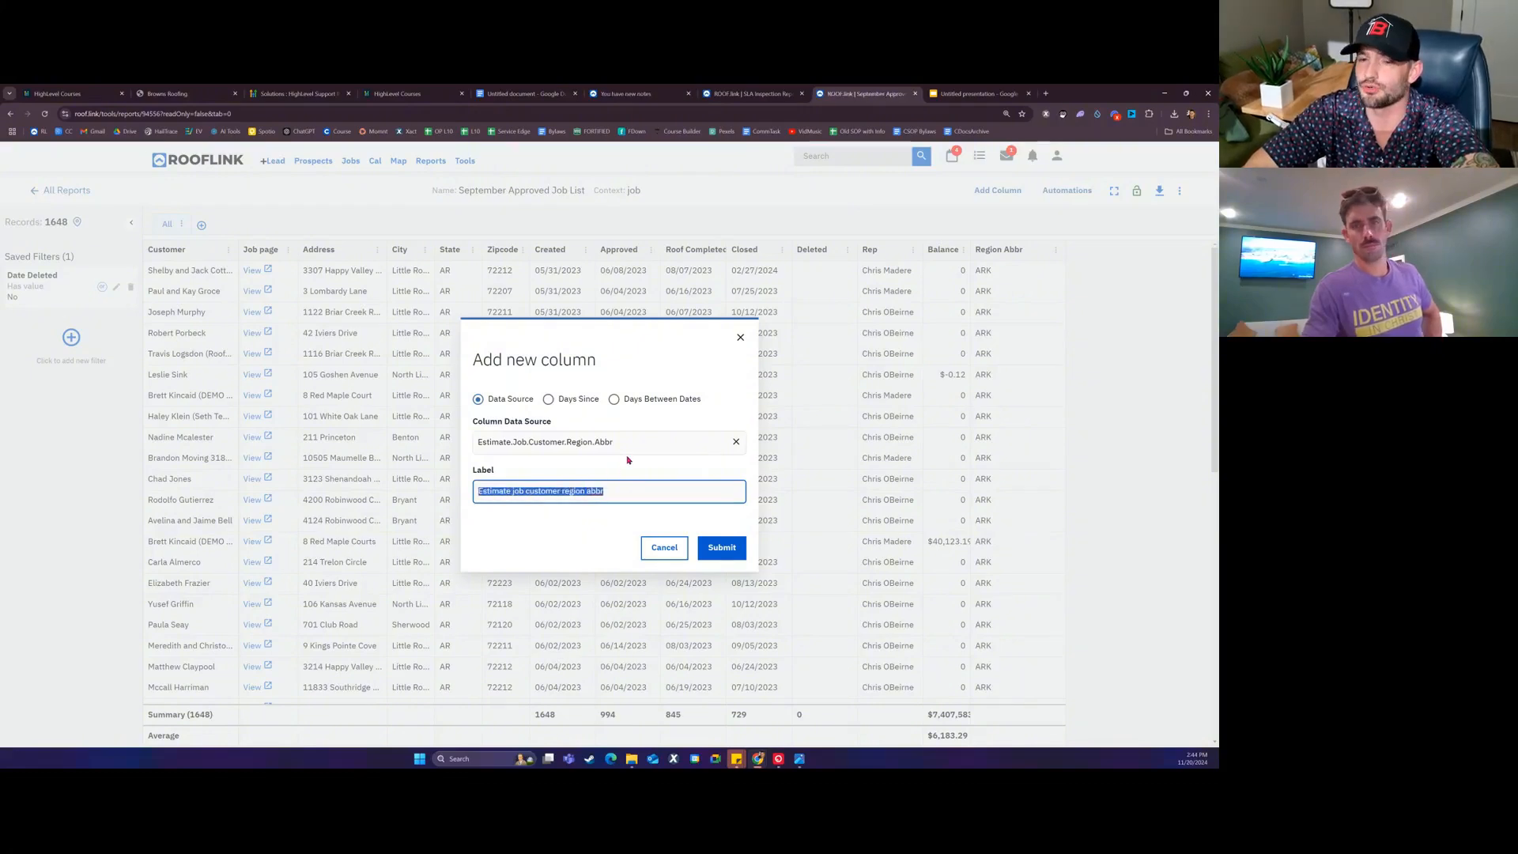
{"action": "left_click", "coordinate": [740, 337]}
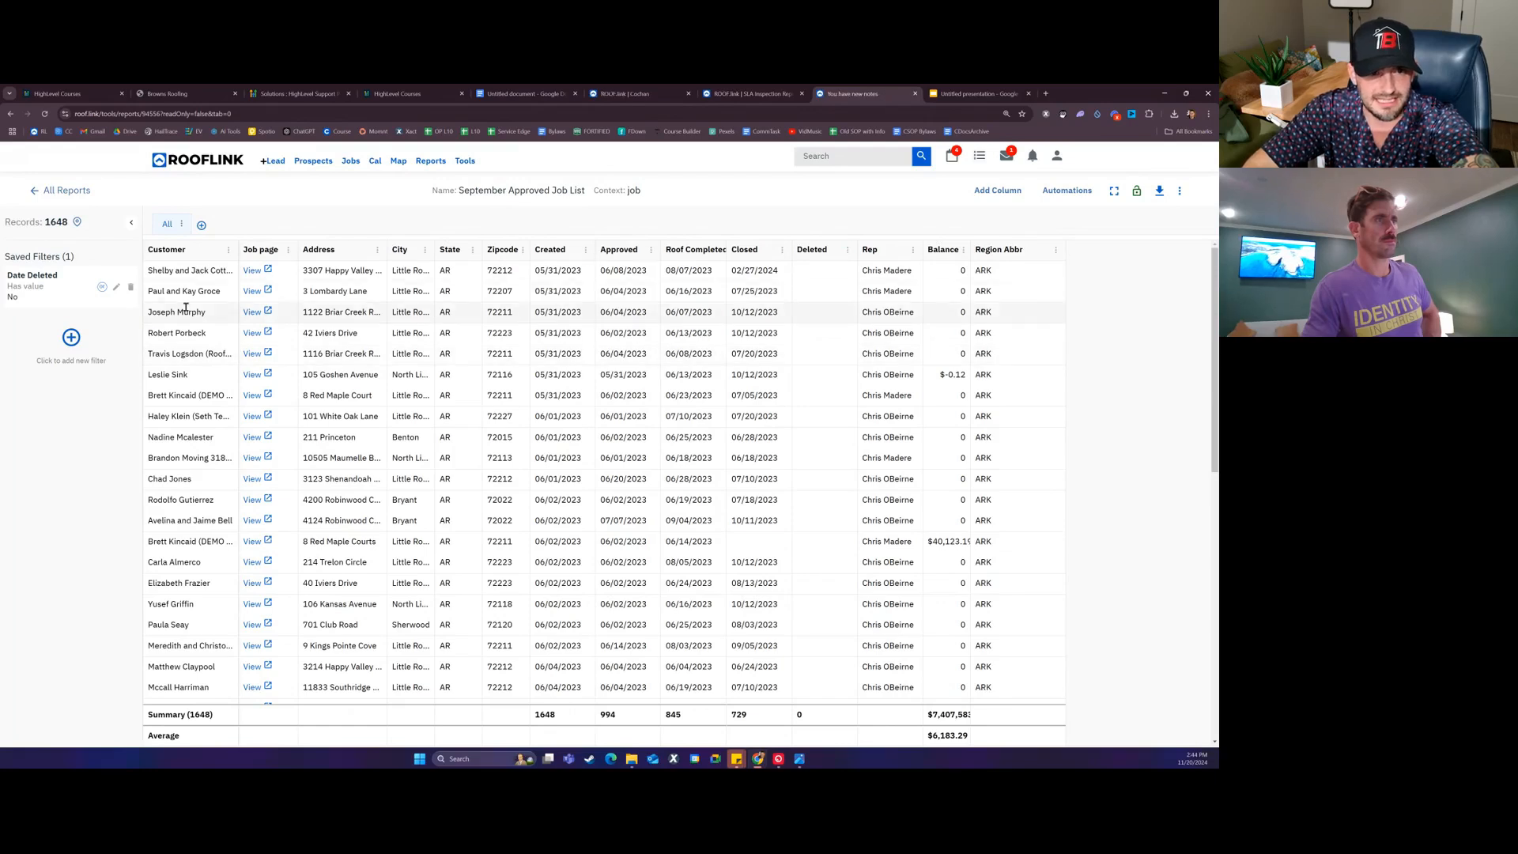
Step: Cancel the stray Approved date edit and add a Region Abbr 'Is exact' LA filter
{"action": "double_click", "coordinate": [619, 270]}
{"action": "left_click", "coordinate": [85, 340]}
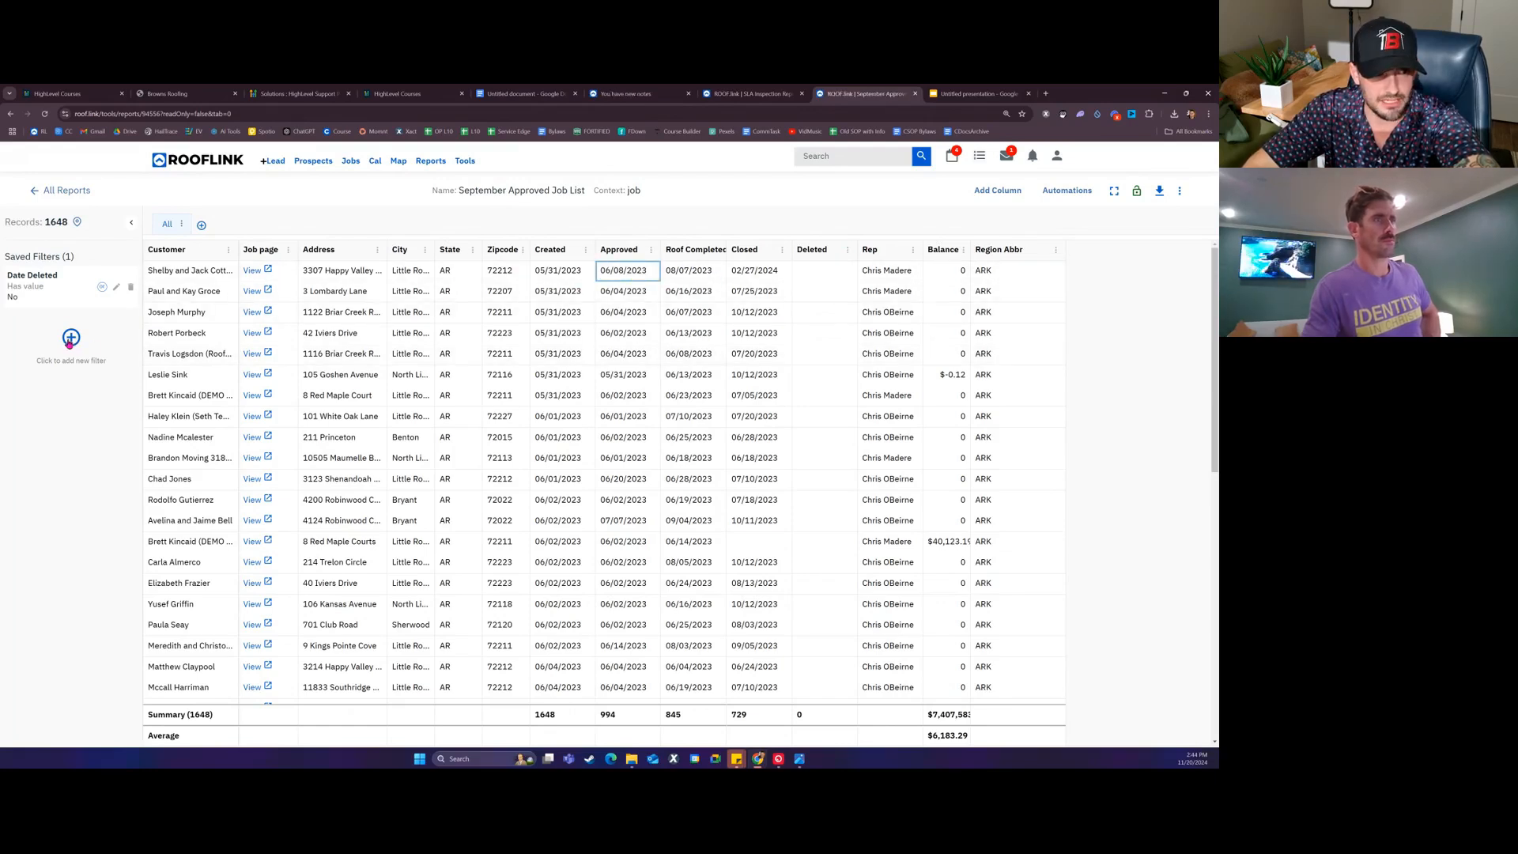
{"action": "left_click", "coordinate": [69, 342]}
{"action": "left_click", "coordinate": [79, 357]}
{"action": "type", "text": "region"}
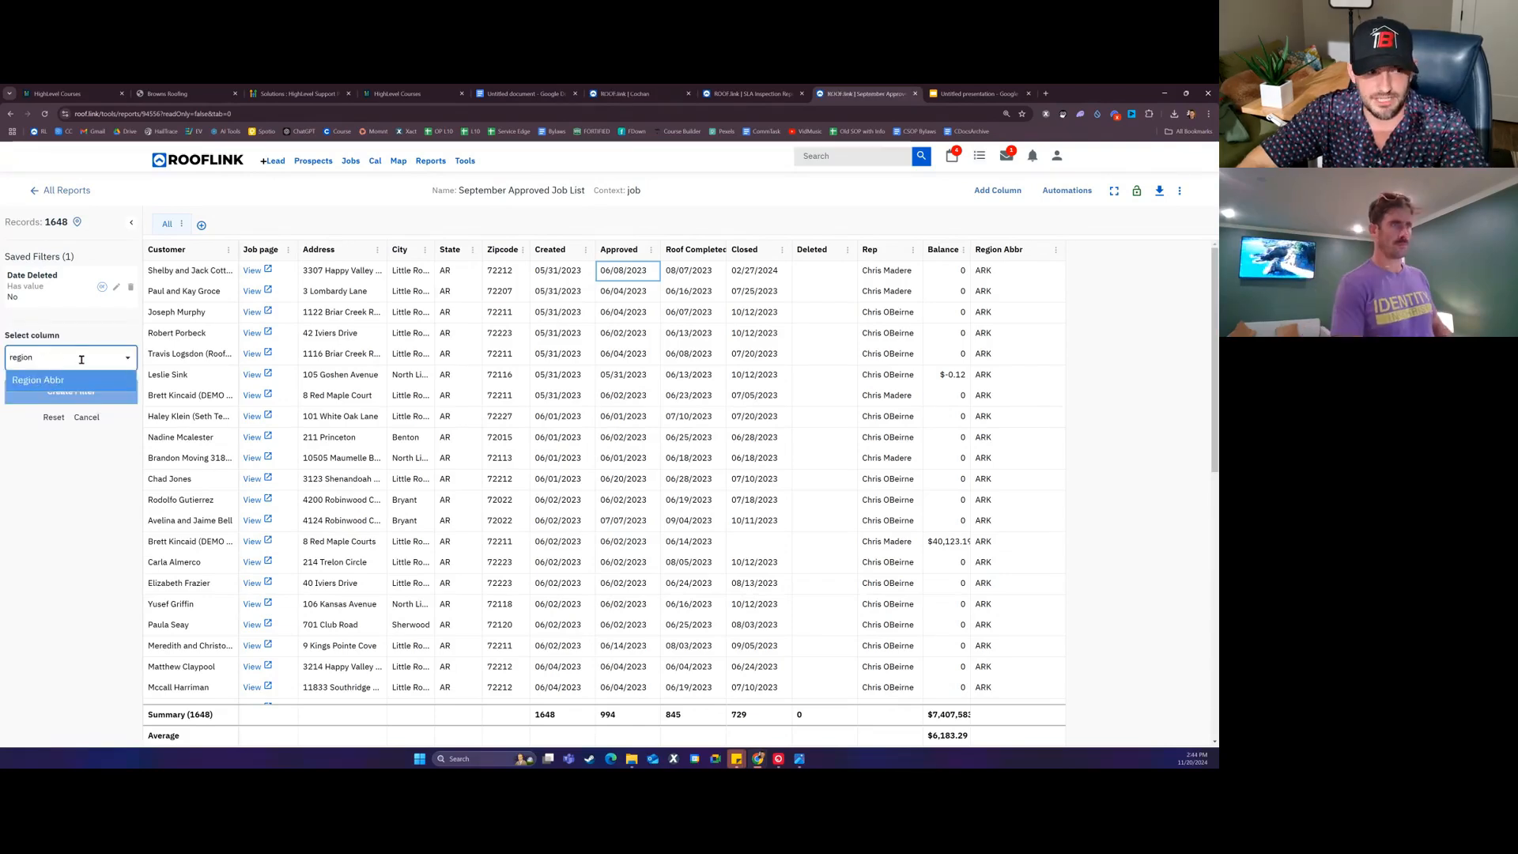
{"action": "left_click", "coordinate": [79, 381]}
{"action": "left_click", "coordinate": [75, 405]}
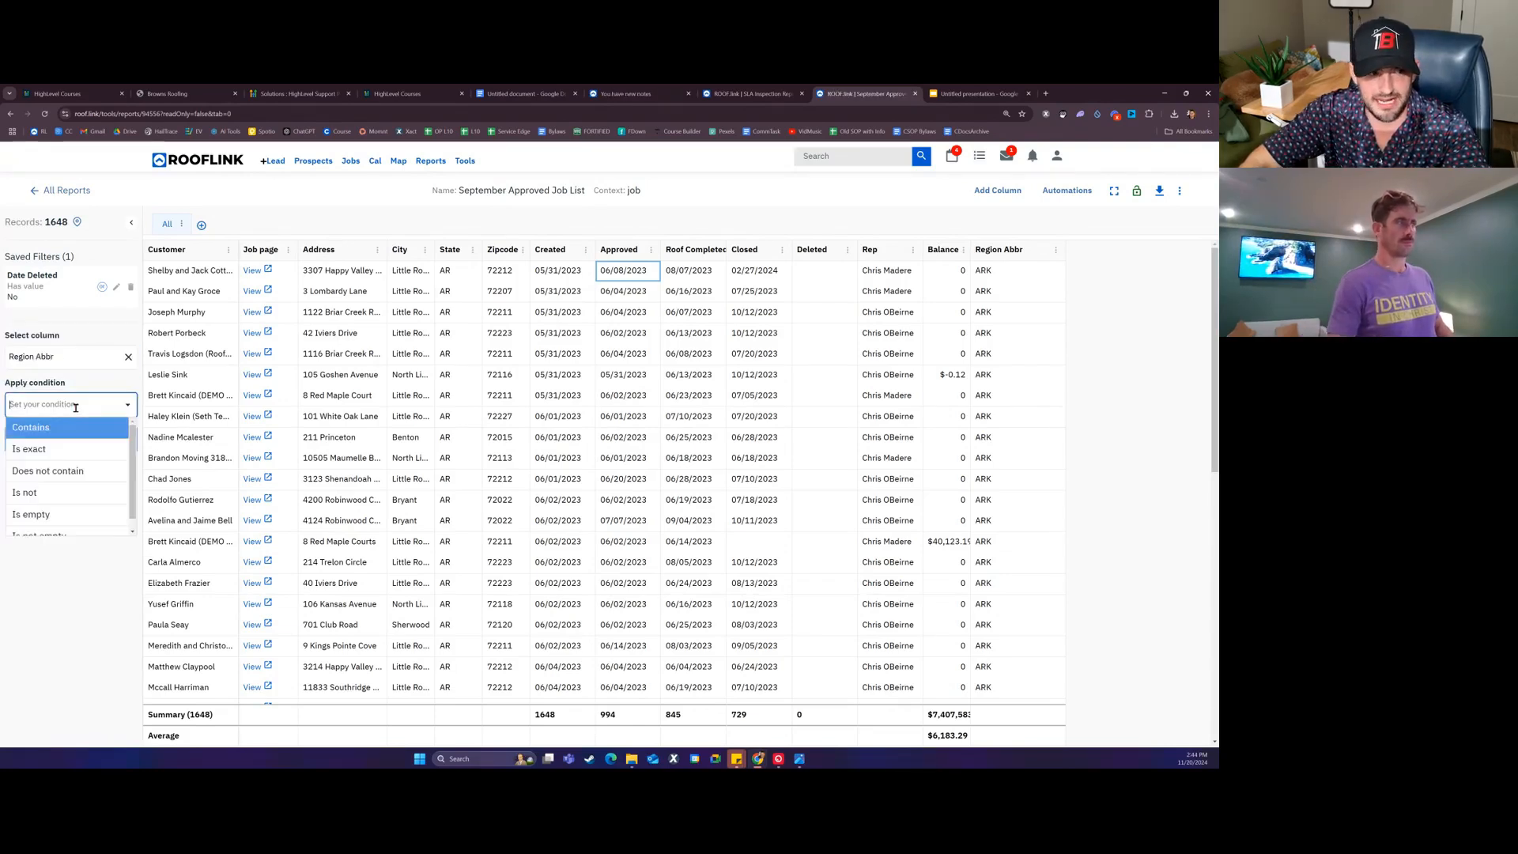
{"action": "left_click", "coordinate": [62, 449]}
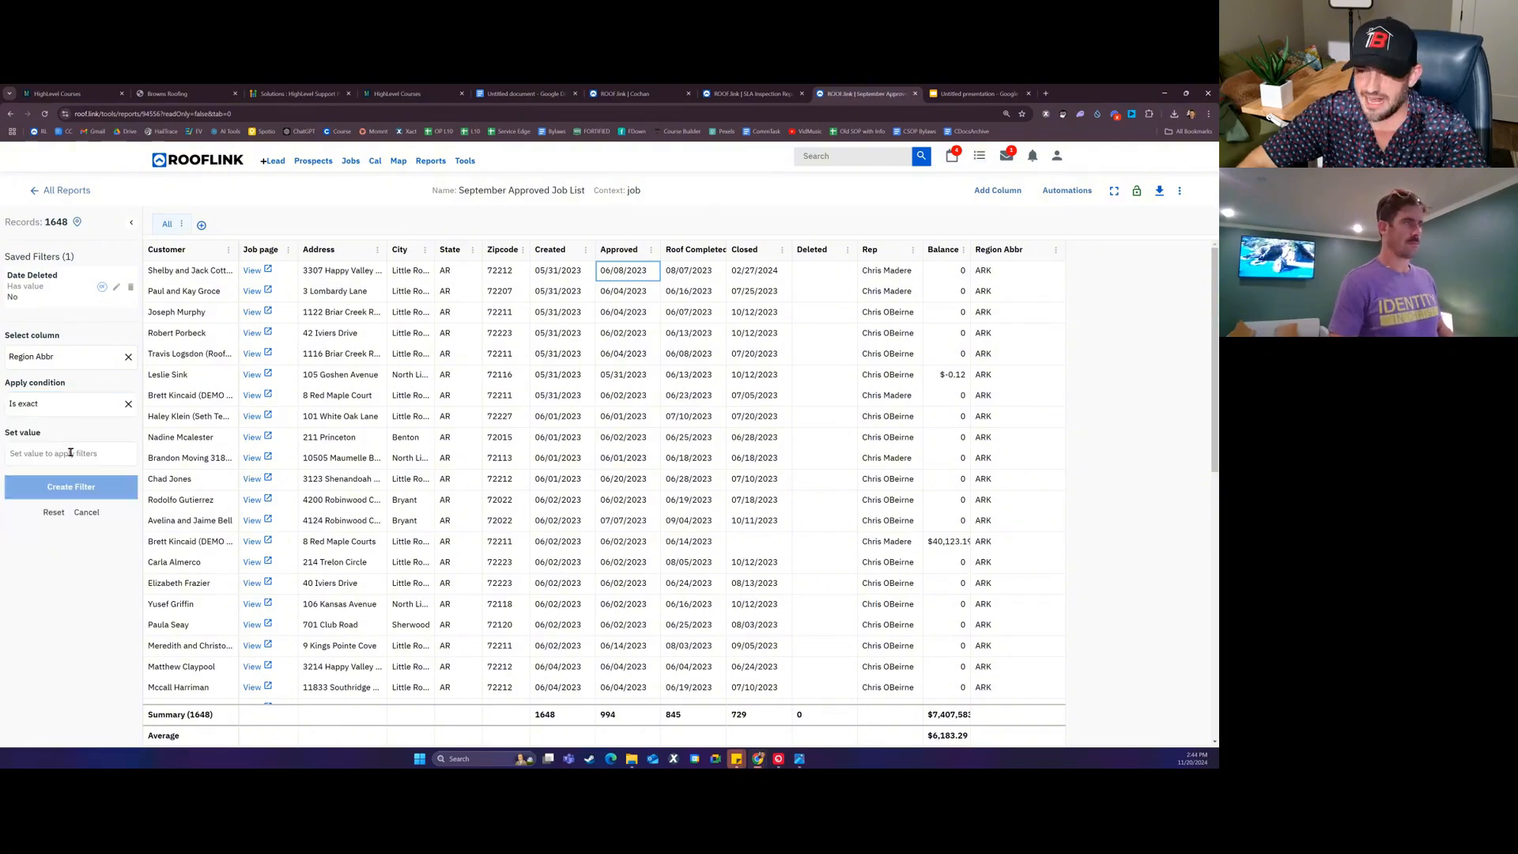
{"action": "left_click", "coordinate": [70, 453]}
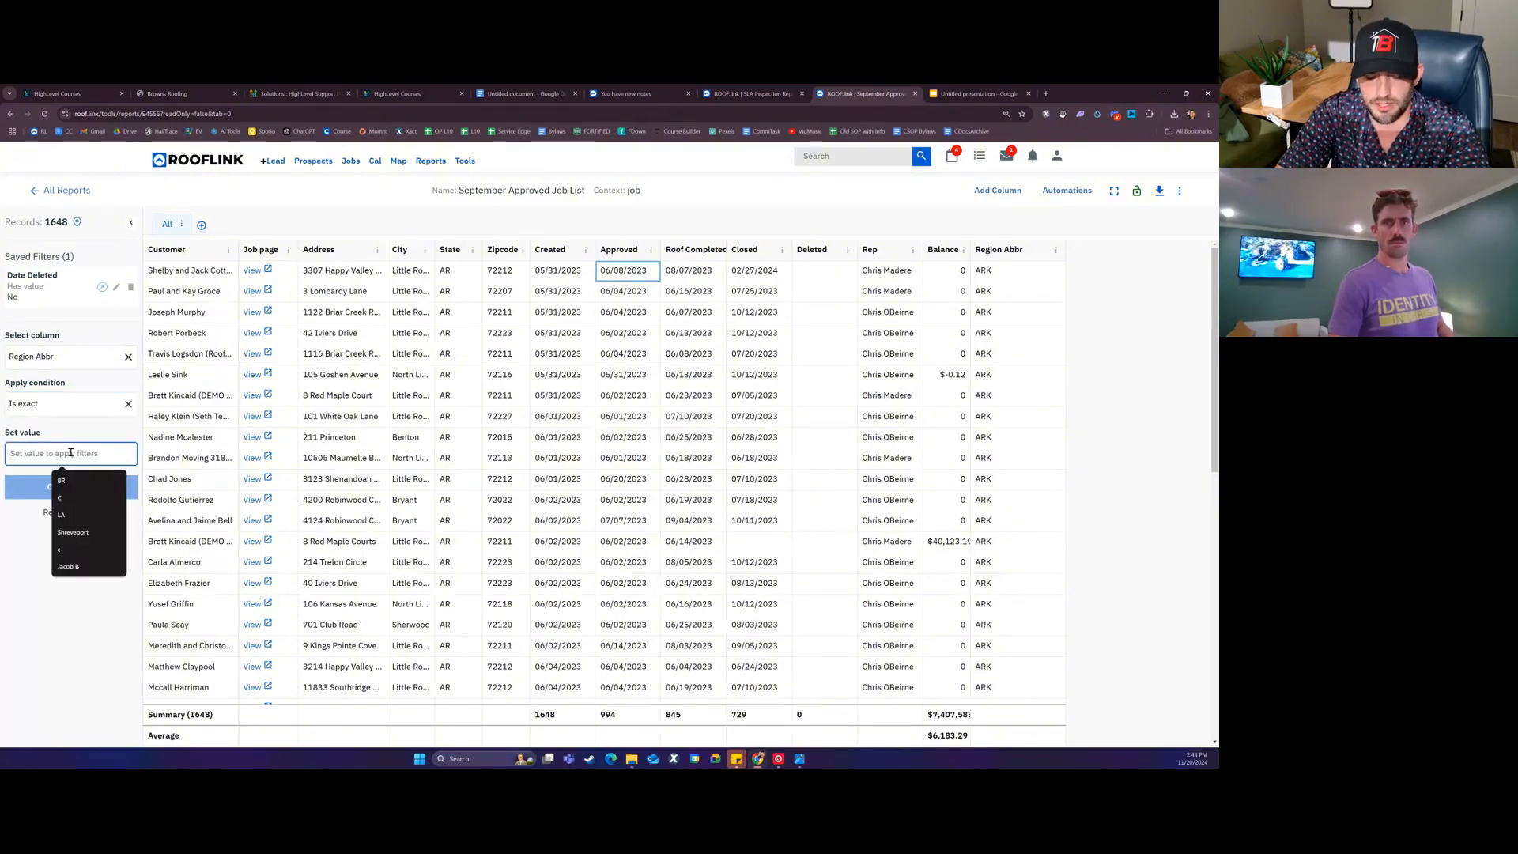
{"action": "type", "text": "LA"}
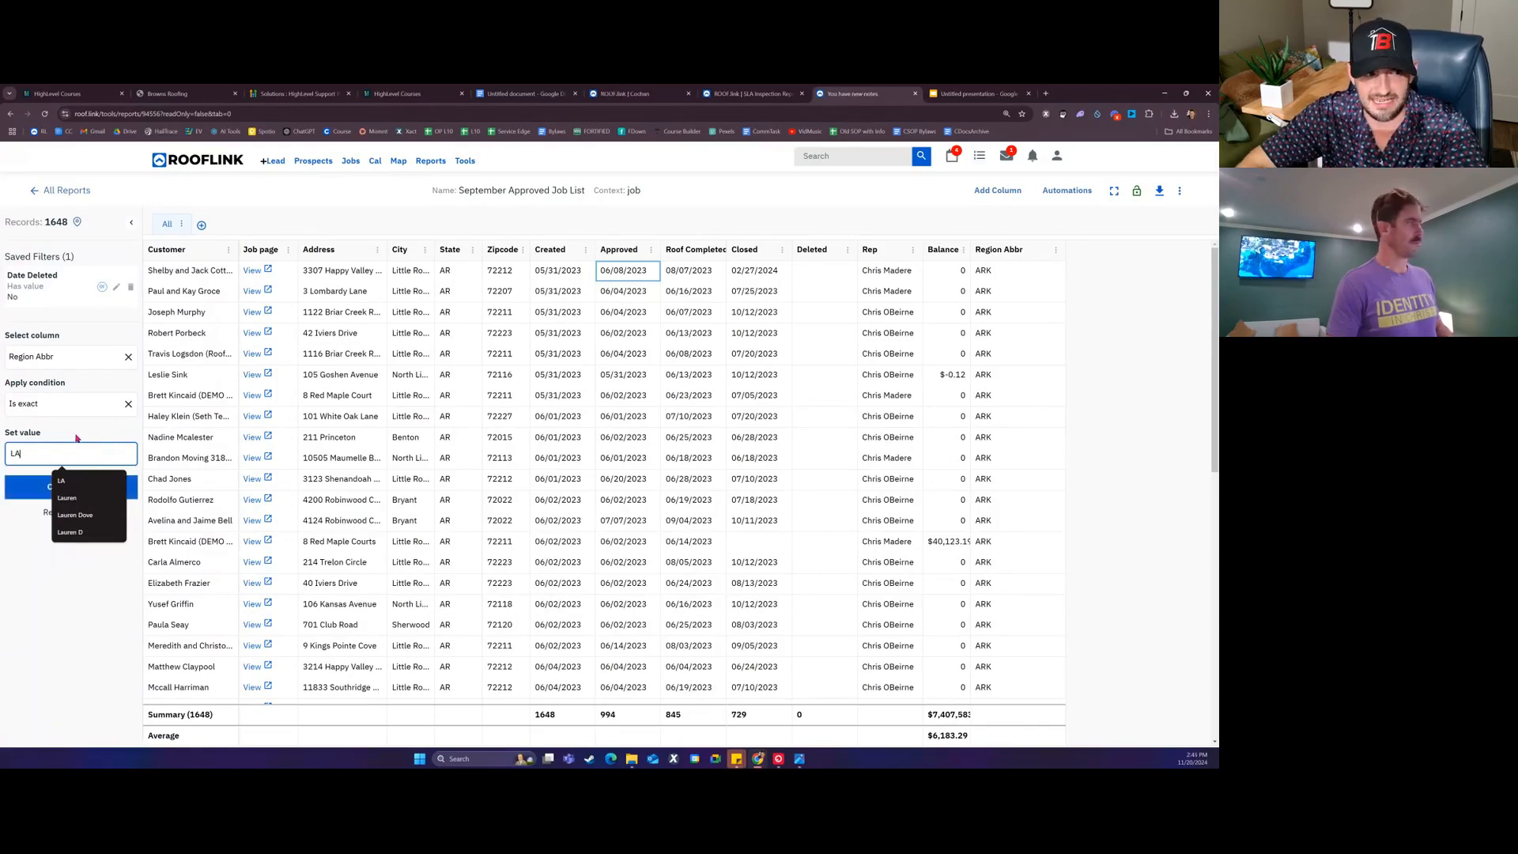
{"action": "left_click", "coordinate": [78, 438]}
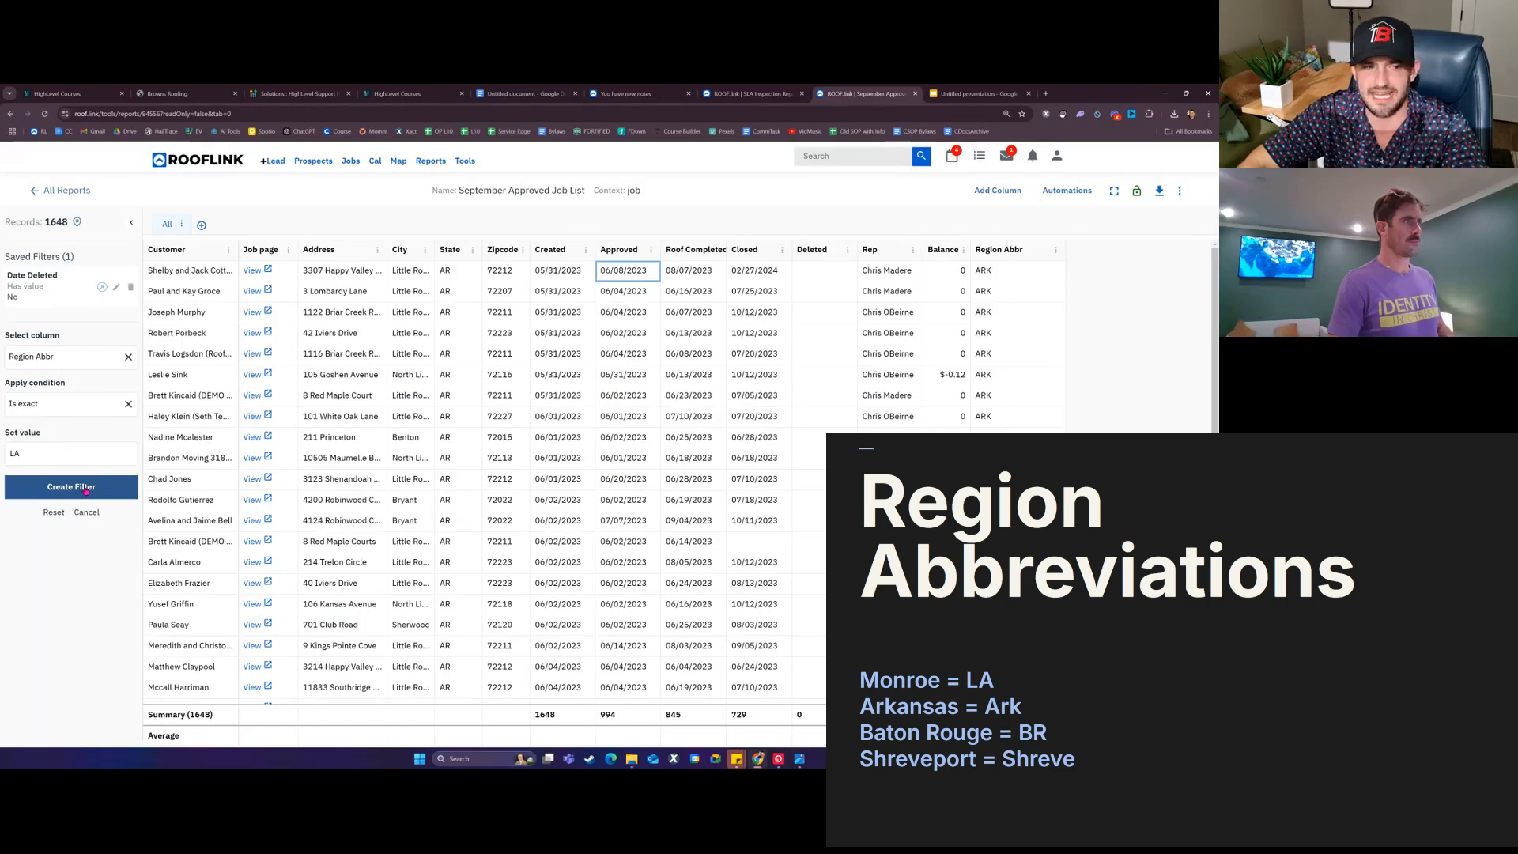
{"action": "left_click", "coordinate": [86, 488]}
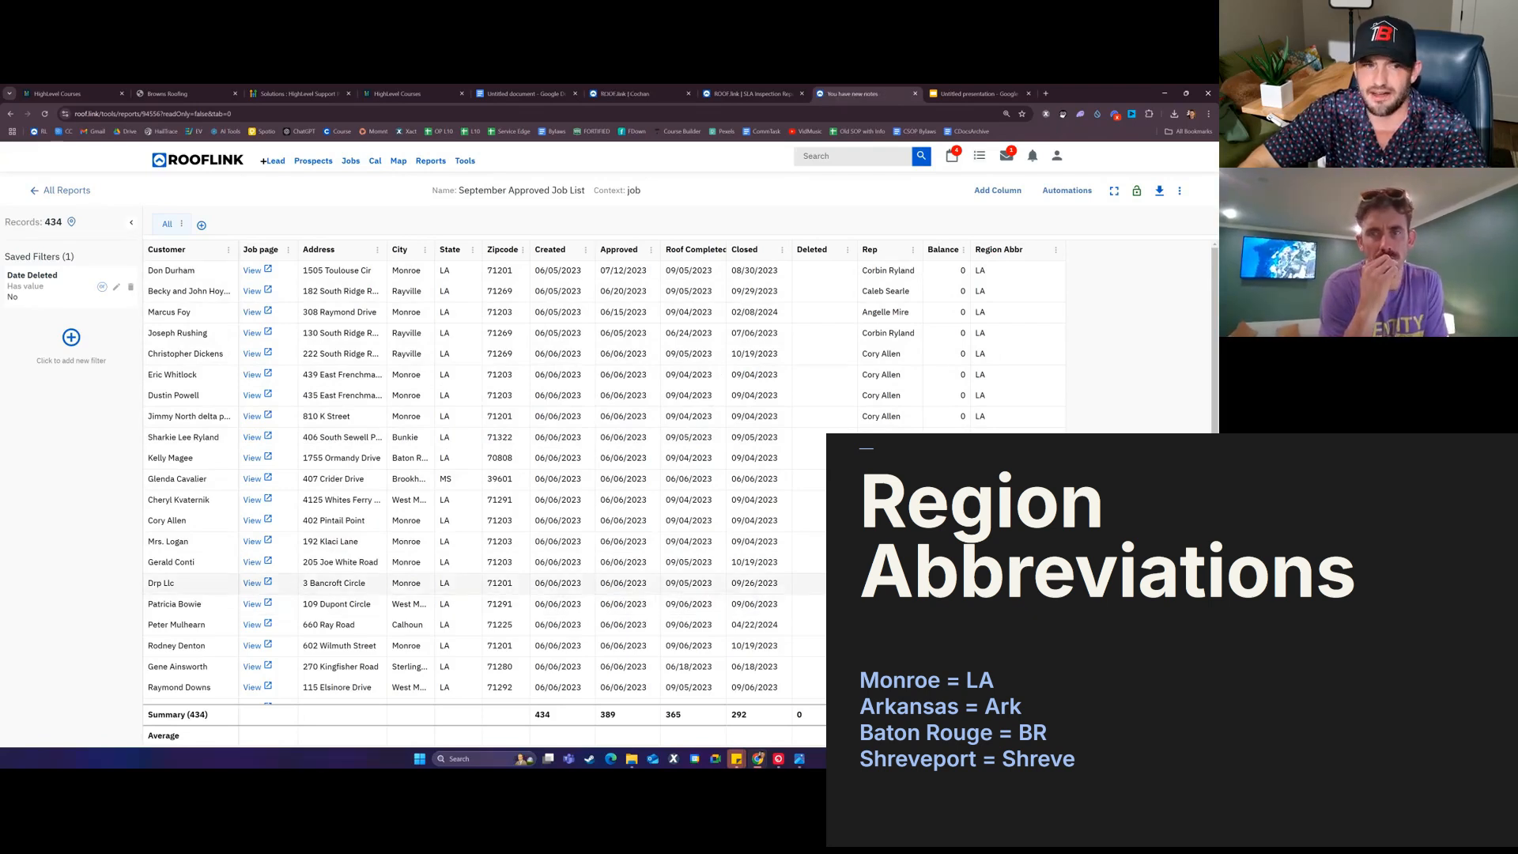
Step: Start a new filter on the Approved column with a Custom range condition
{"action": "left_click", "coordinate": [71, 338]}
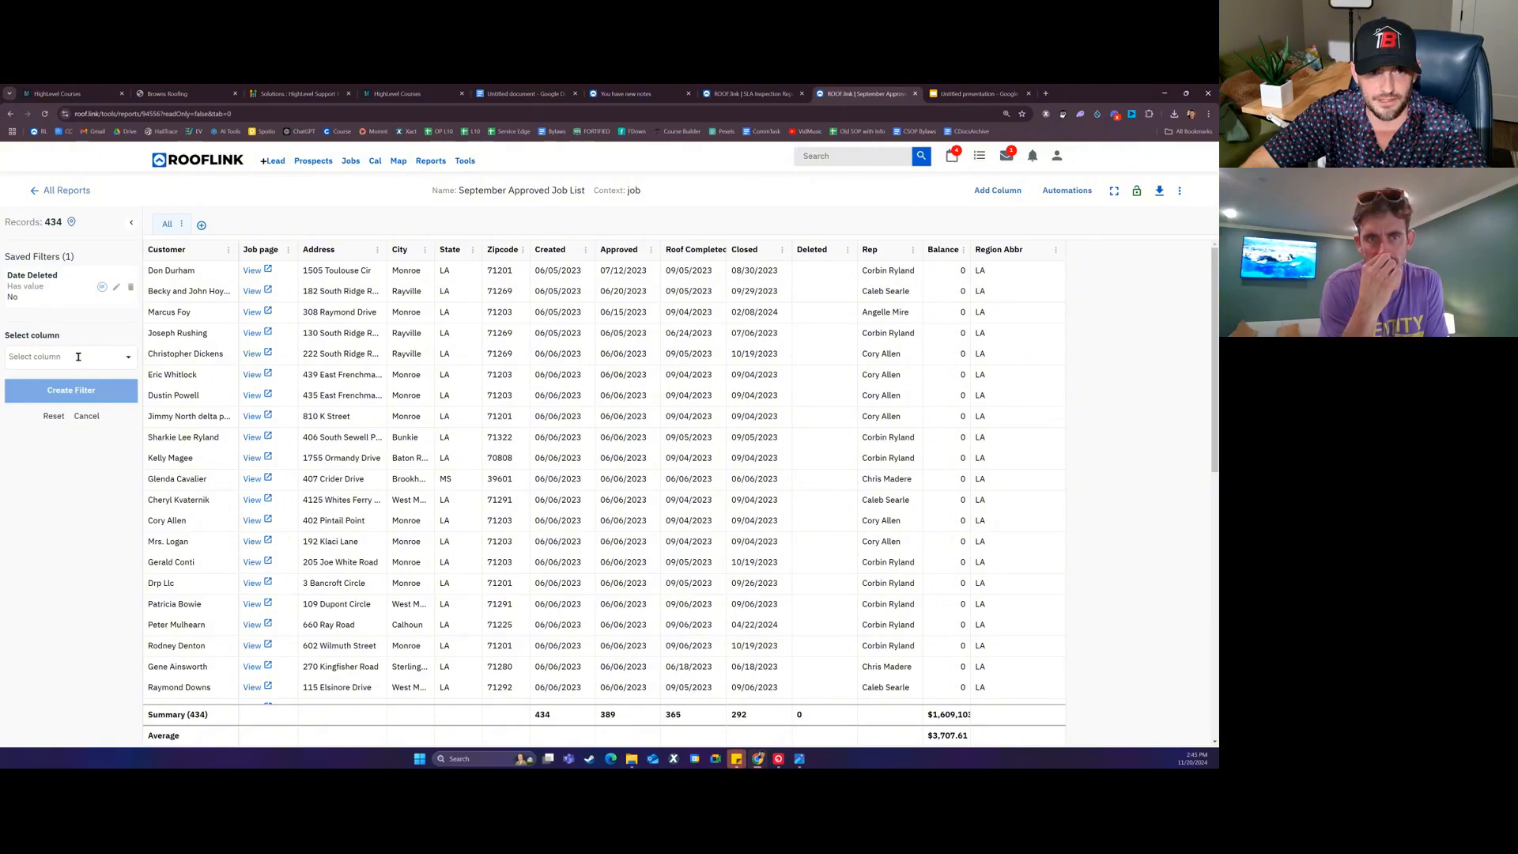
{"action": "left_click", "coordinate": [78, 357]}
{"action": "type", "text": "app"}
{"action": "left_click", "coordinate": [66, 381]}
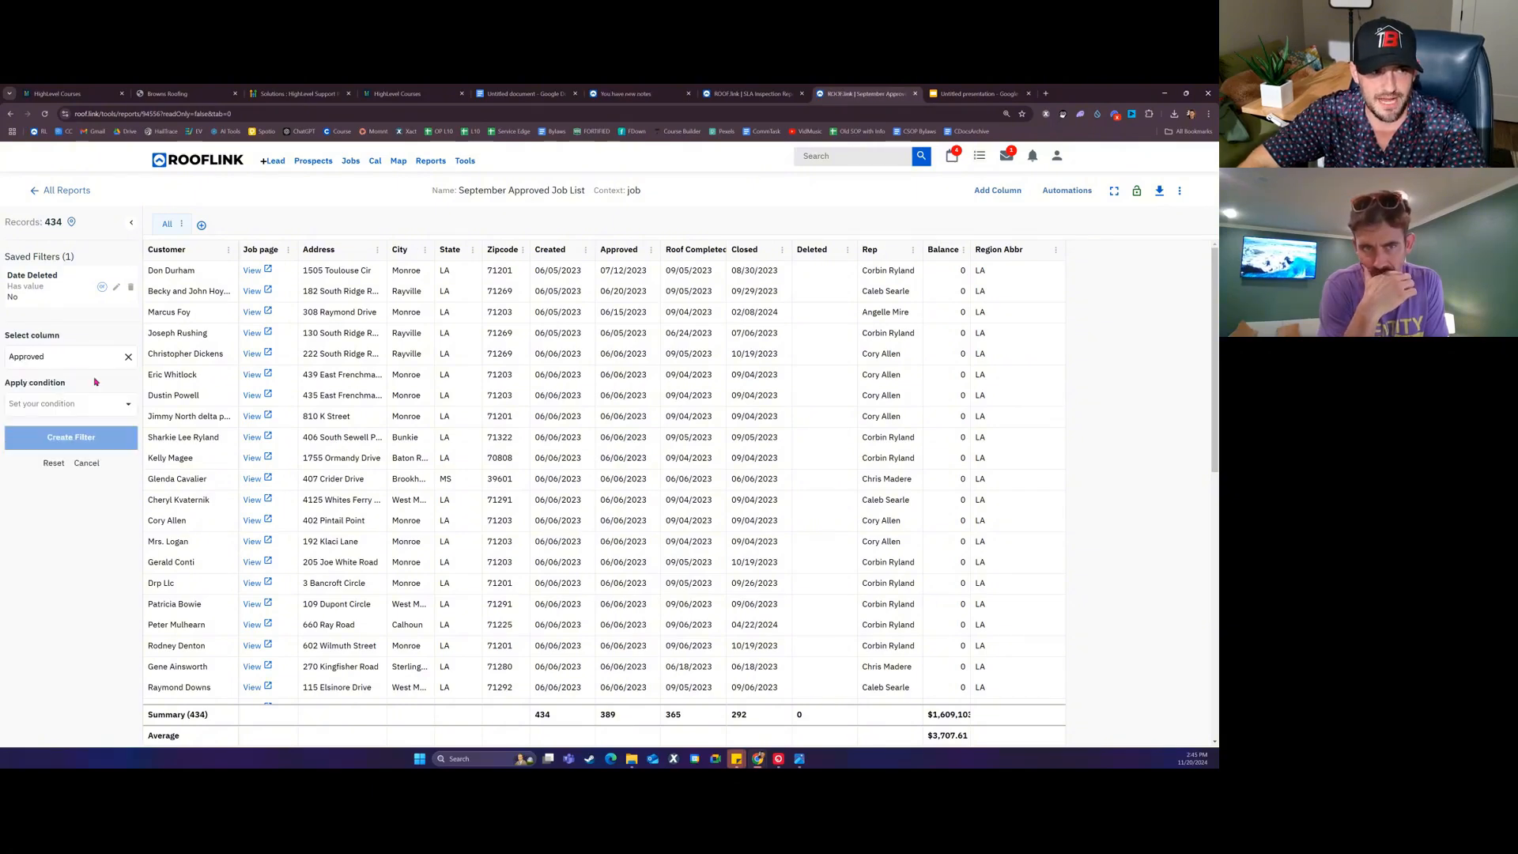
{"action": "left_click", "coordinate": [71, 404]}
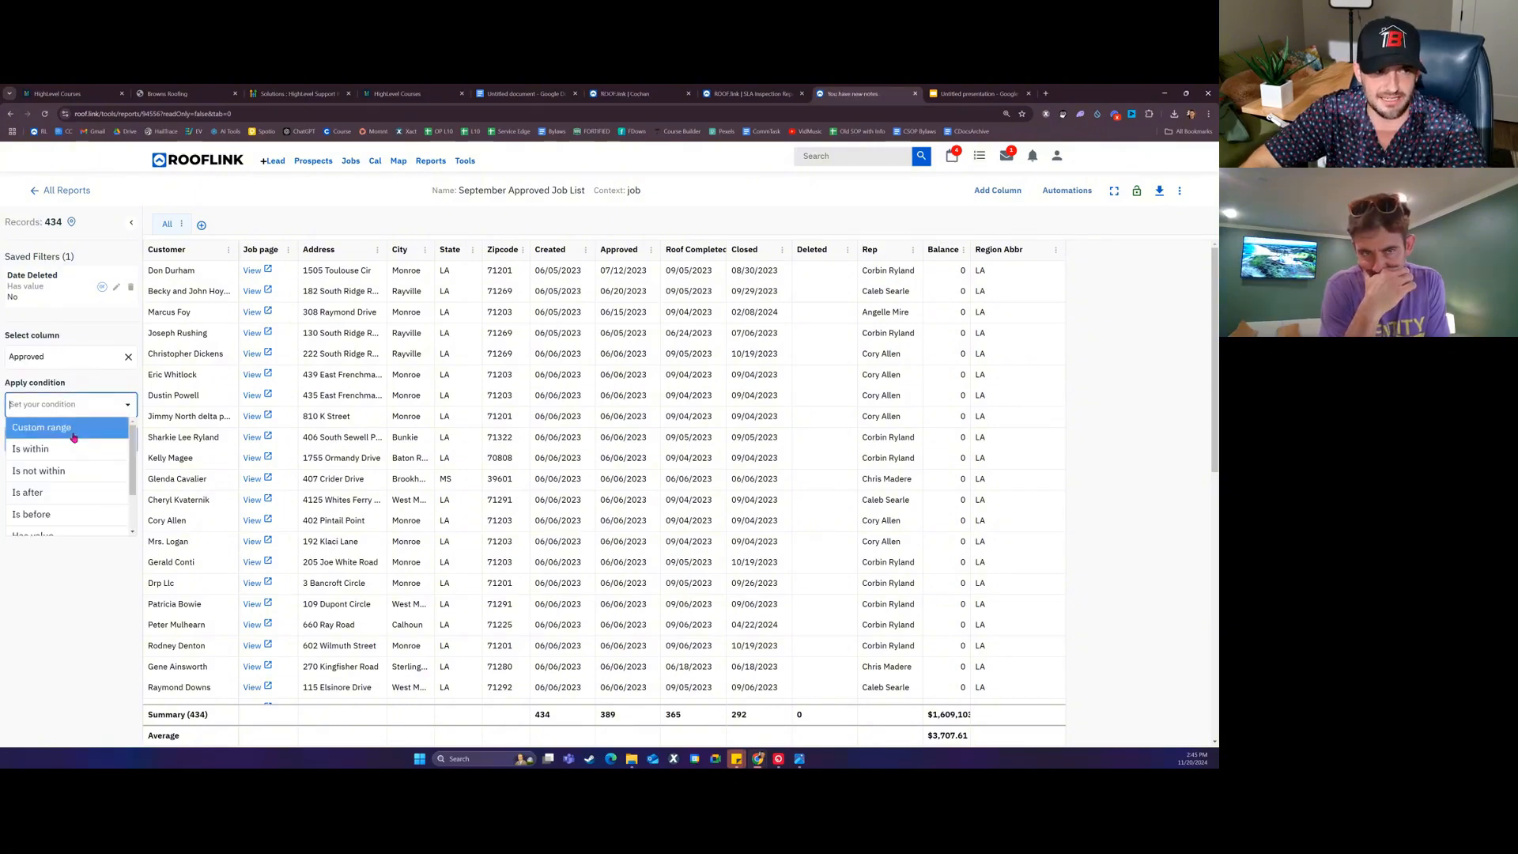
{"action": "left_click", "coordinate": [73, 431]}
Step: Set the Approved range to 09/01/2024–09/30/2024 and create the filter
{"action": "left_click", "coordinate": [39, 450]}
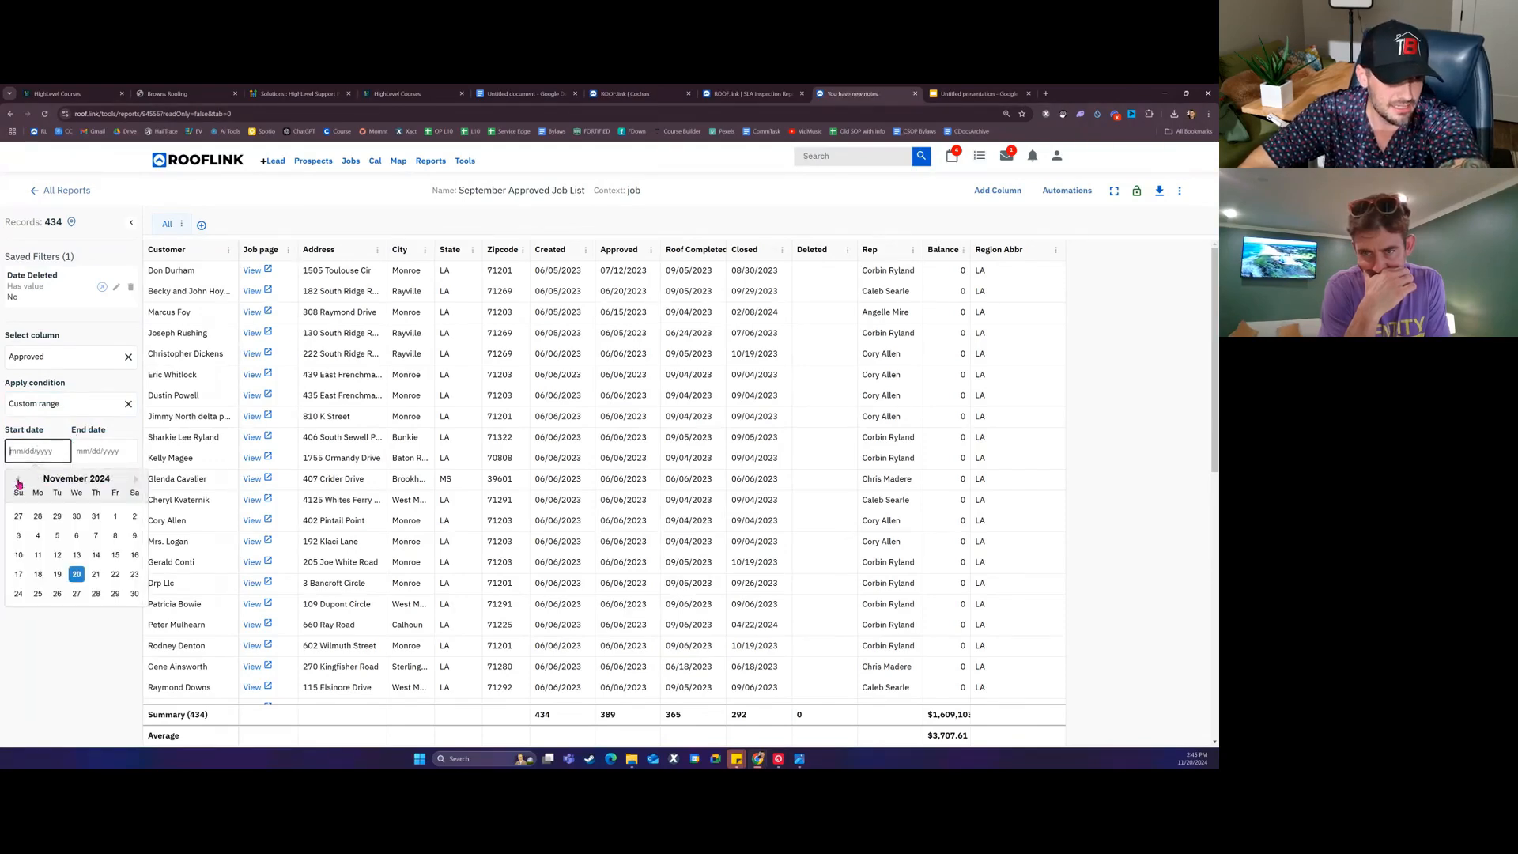
{"action": "left_click", "coordinate": [26, 481]}
{"action": "left_click", "coordinate": [26, 481]}
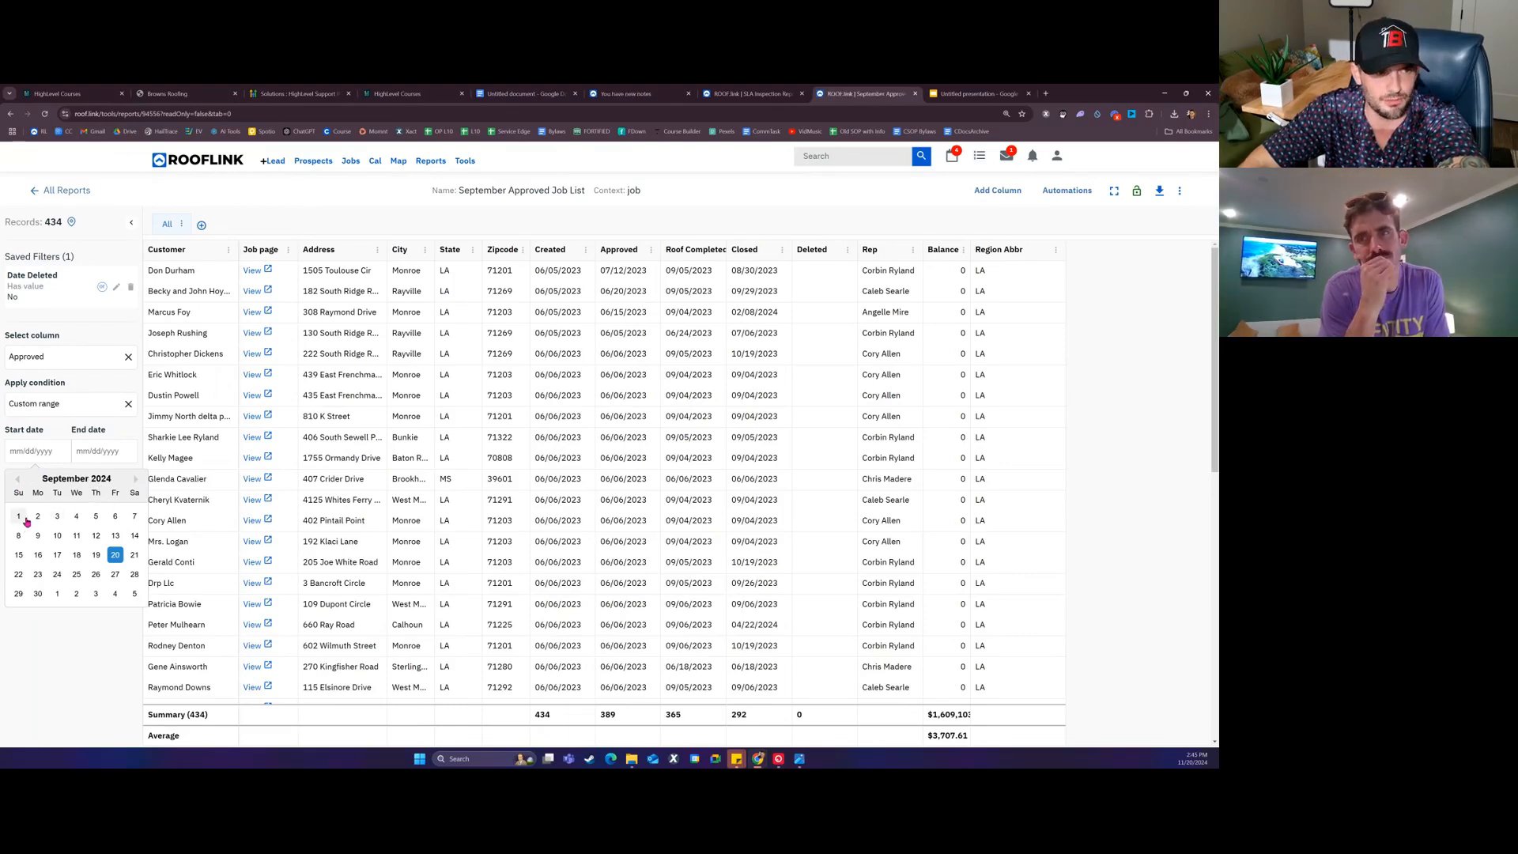
{"action": "left_click", "coordinate": [25, 520]}
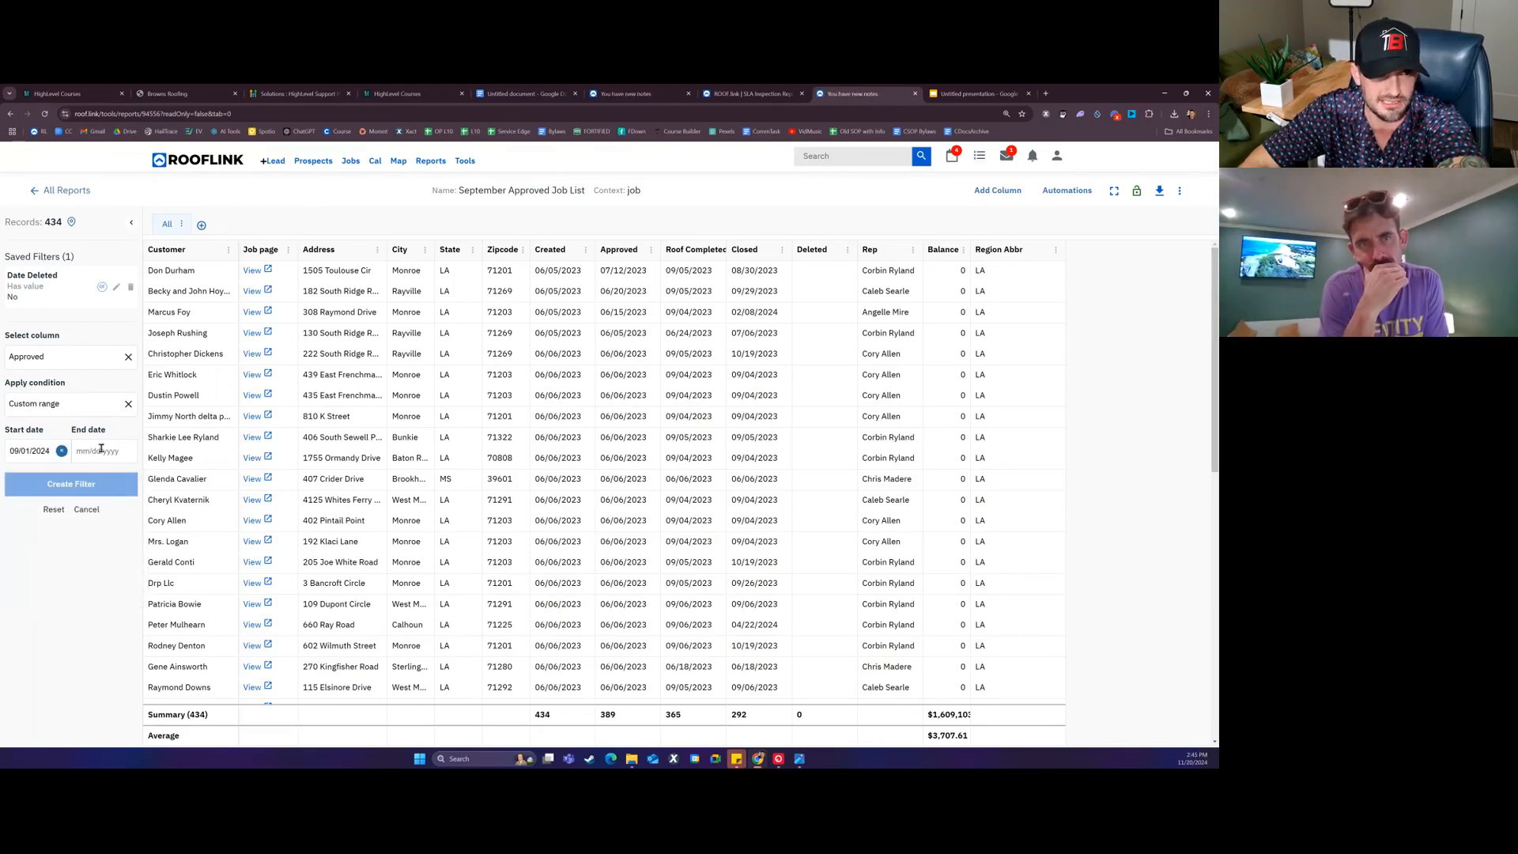
{"action": "left_click", "coordinate": [92, 452]}
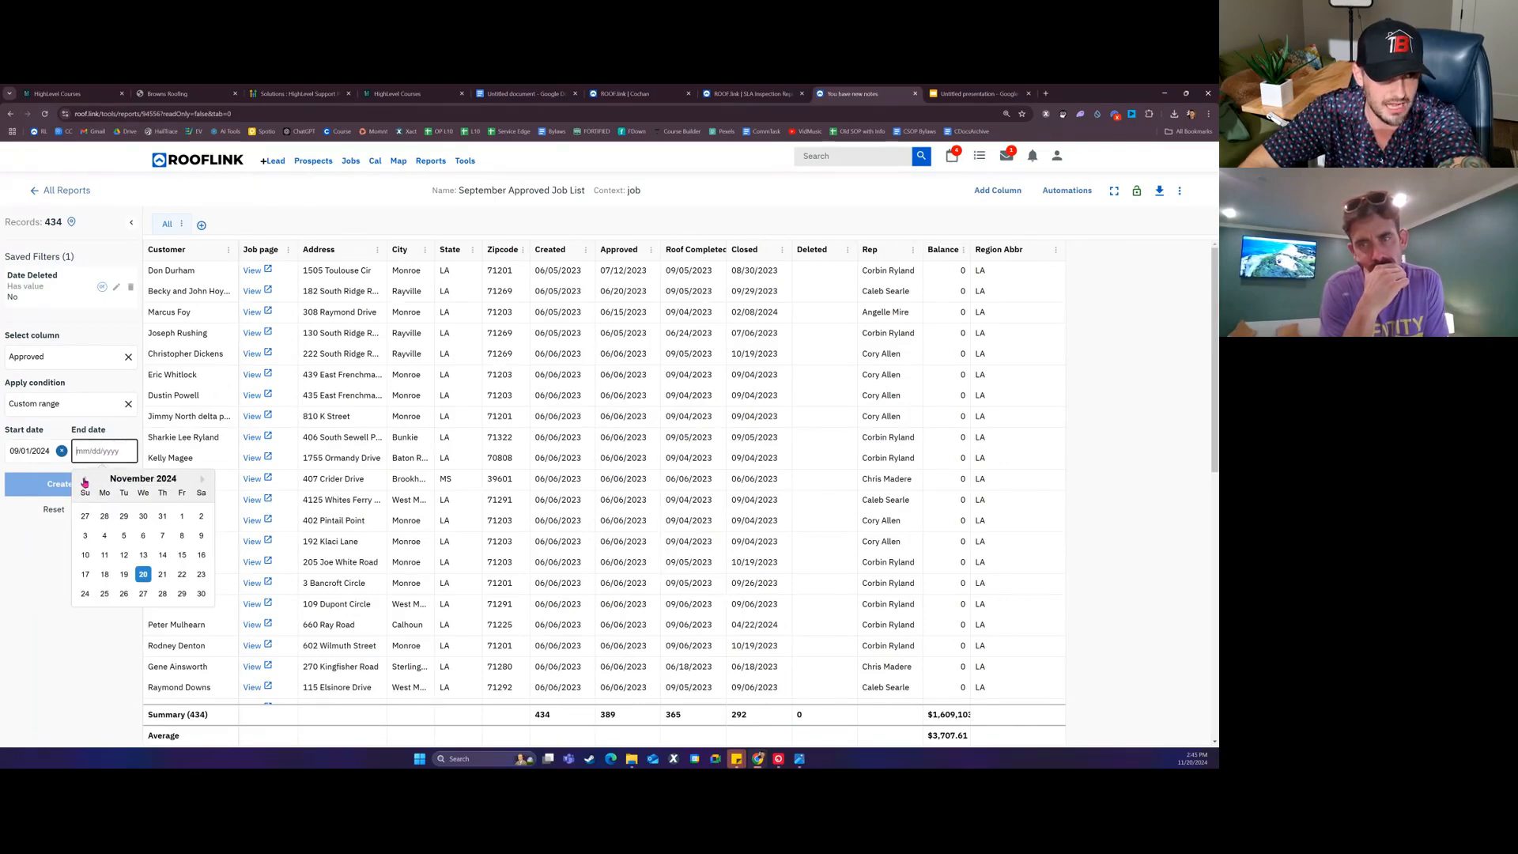
{"action": "left_click", "coordinate": [83, 482]}
{"action": "left_click", "coordinate": [83, 481]}
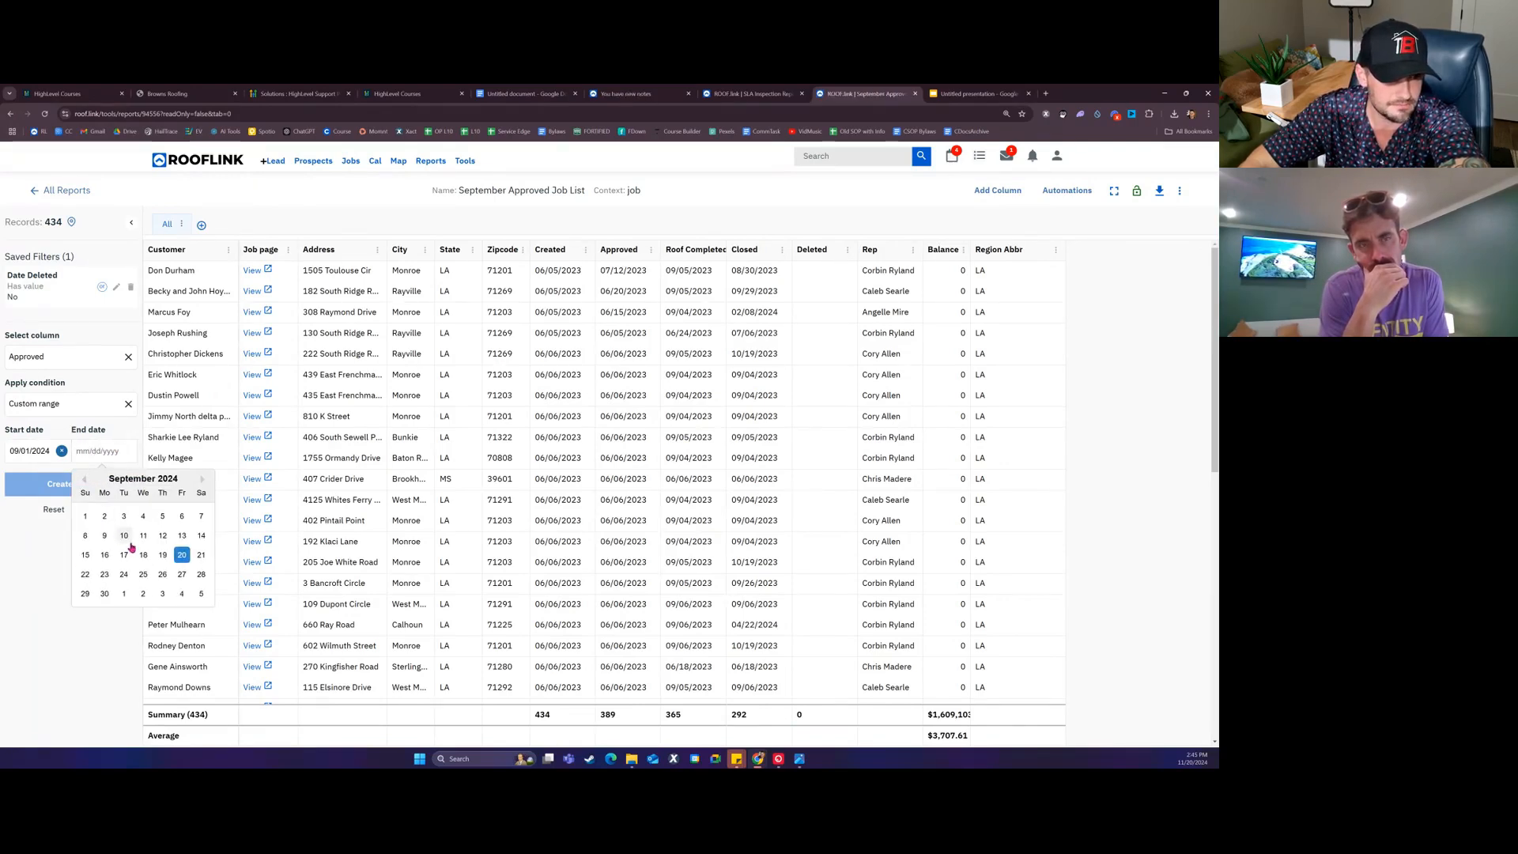
{"action": "left_click", "coordinate": [105, 594]}
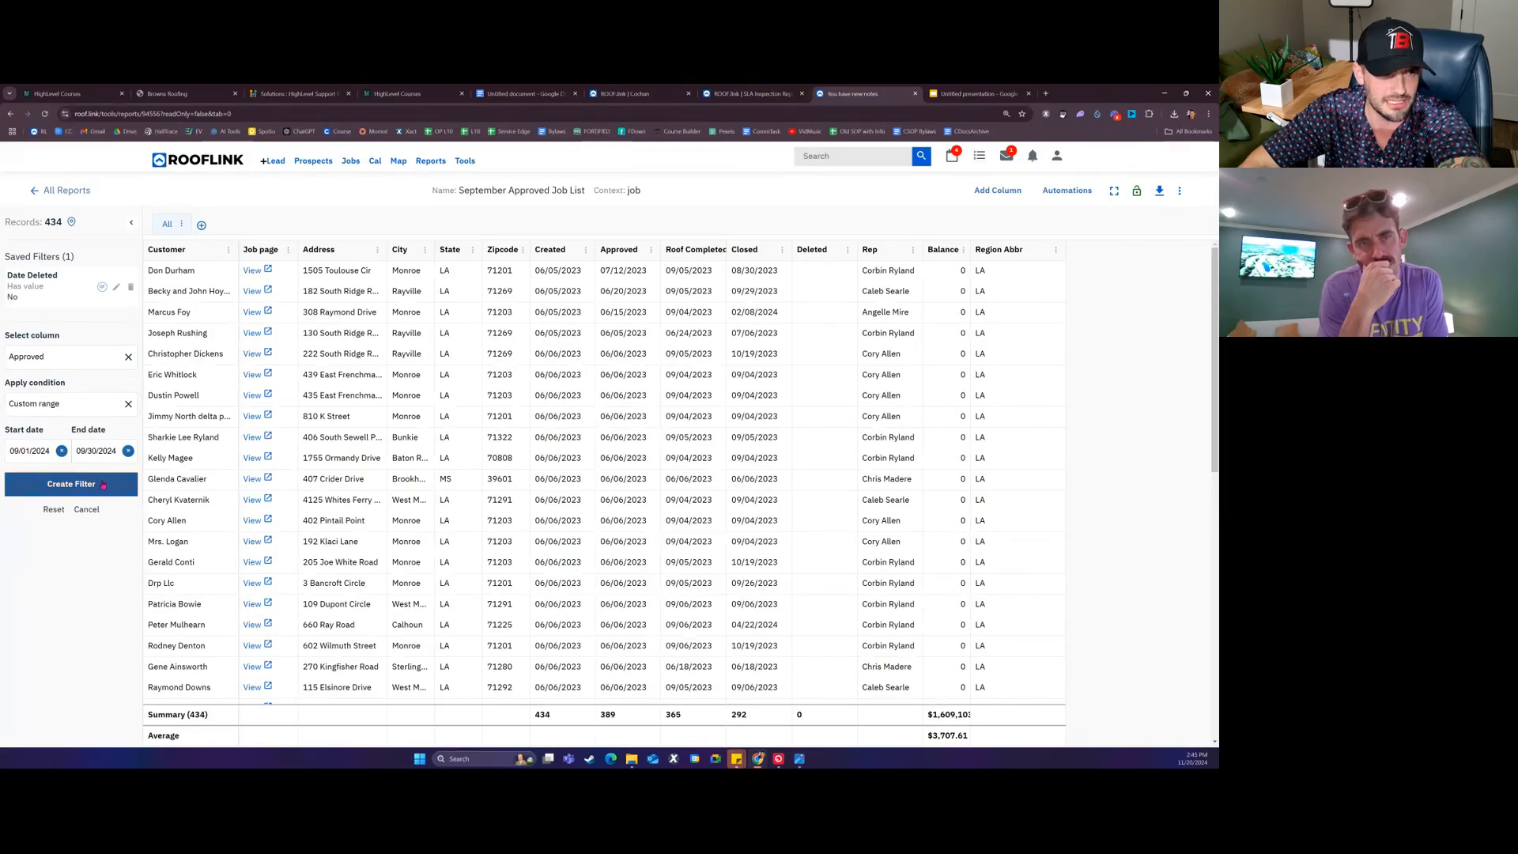
{"action": "left_click", "coordinate": [71, 484]}
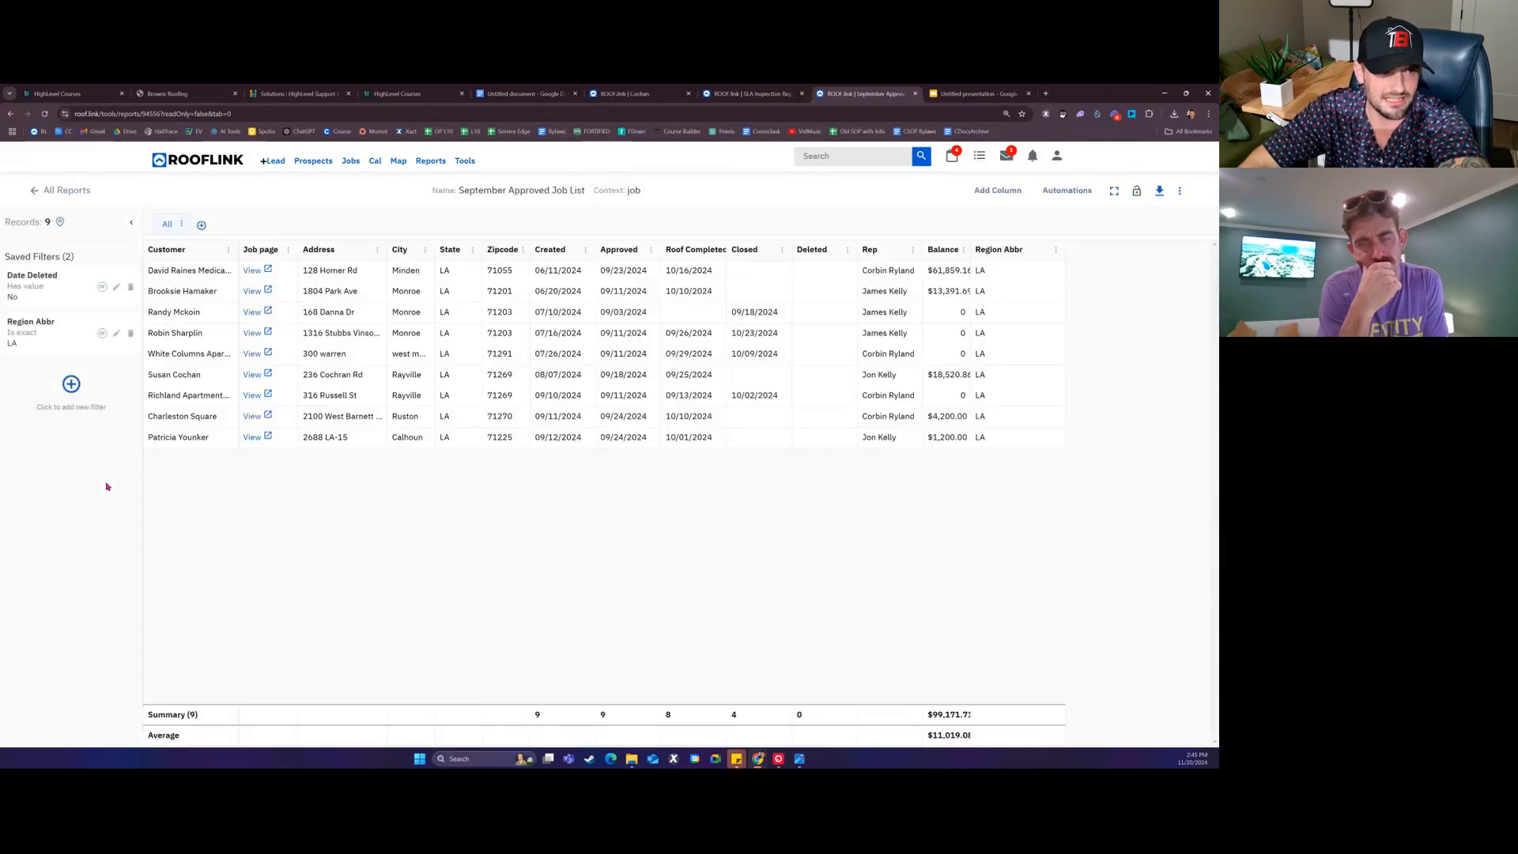
Step: Add a Job Type column to the report
{"action": "left_click", "coordinate": [997, 190]}
{"action": "left_click", "coordinate": [564, 439]}
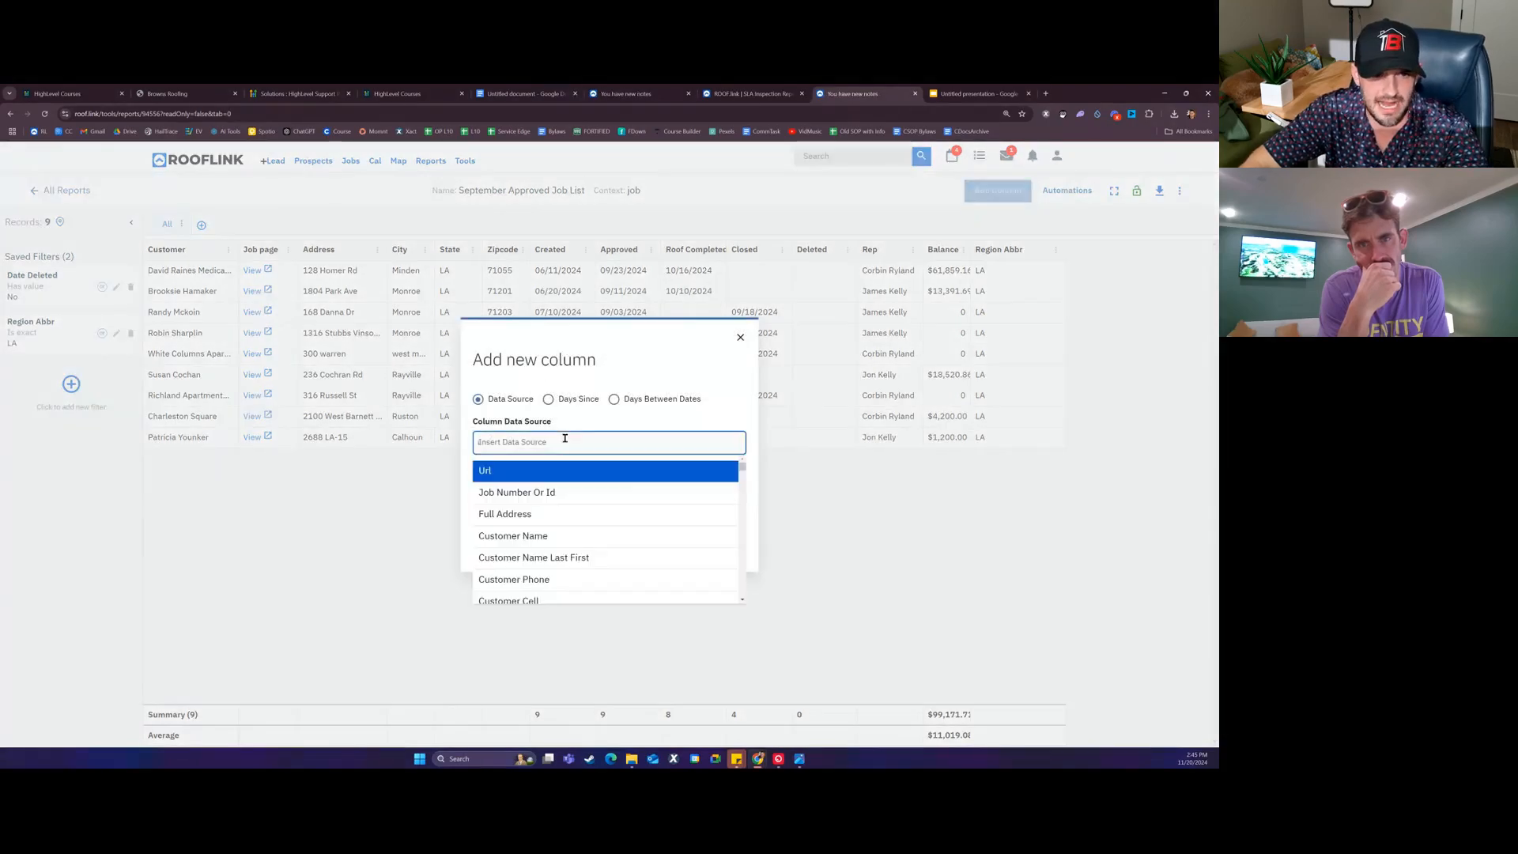
{"action": "type", "text": "job"}
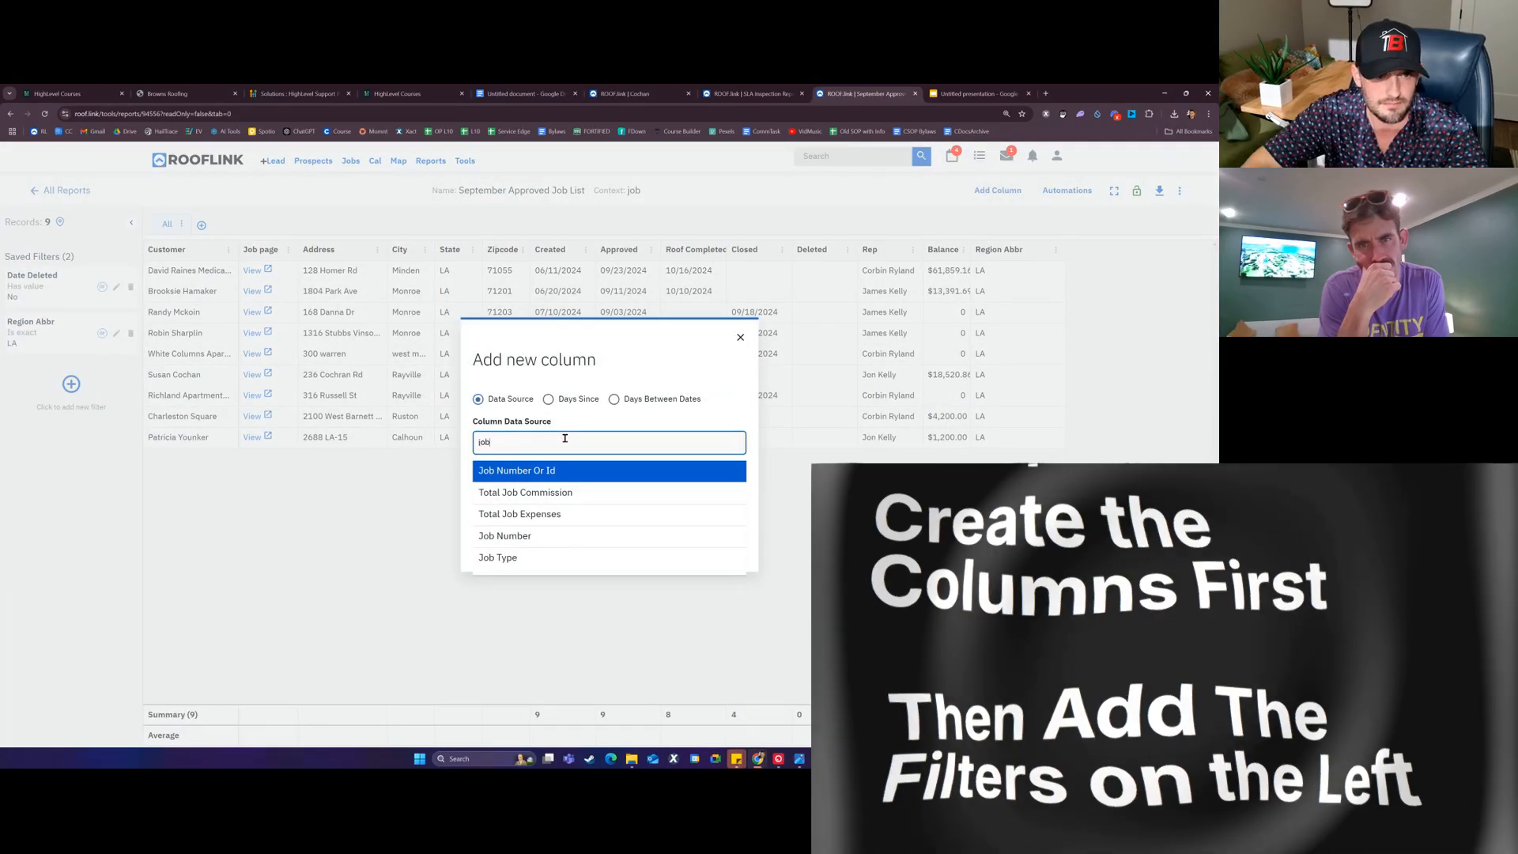
{"action": "left_click", "coordinate": [542, 558]}
{"action": "key", "text": "Return"}
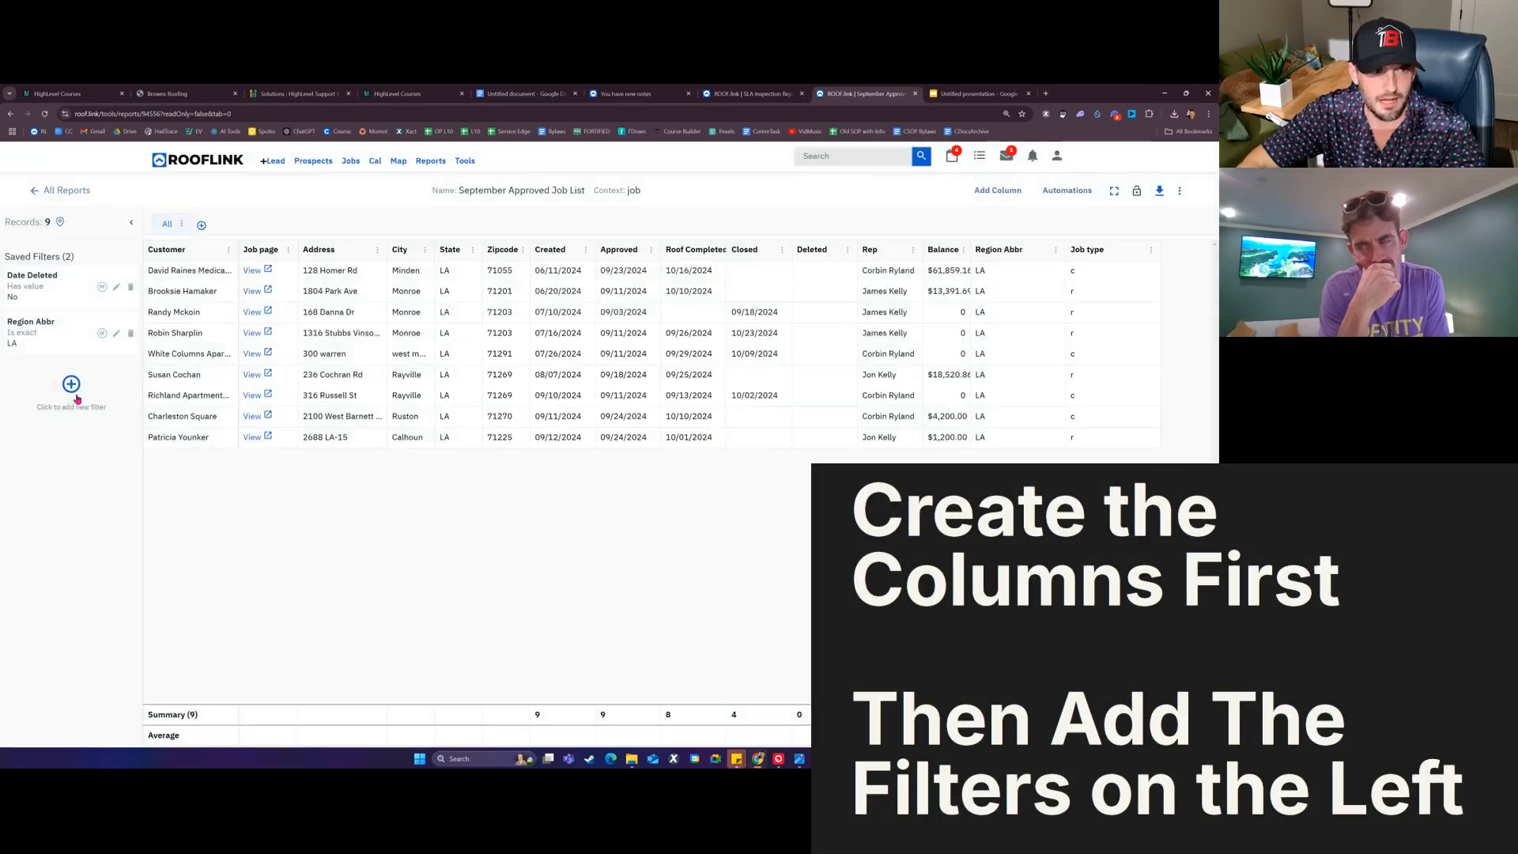
Step: Add a filter where Job type is exactly R
{"action": "left_click", "coordinate": [72, 384]}
{"action": "left_click", "coordinate": [79, 409]}
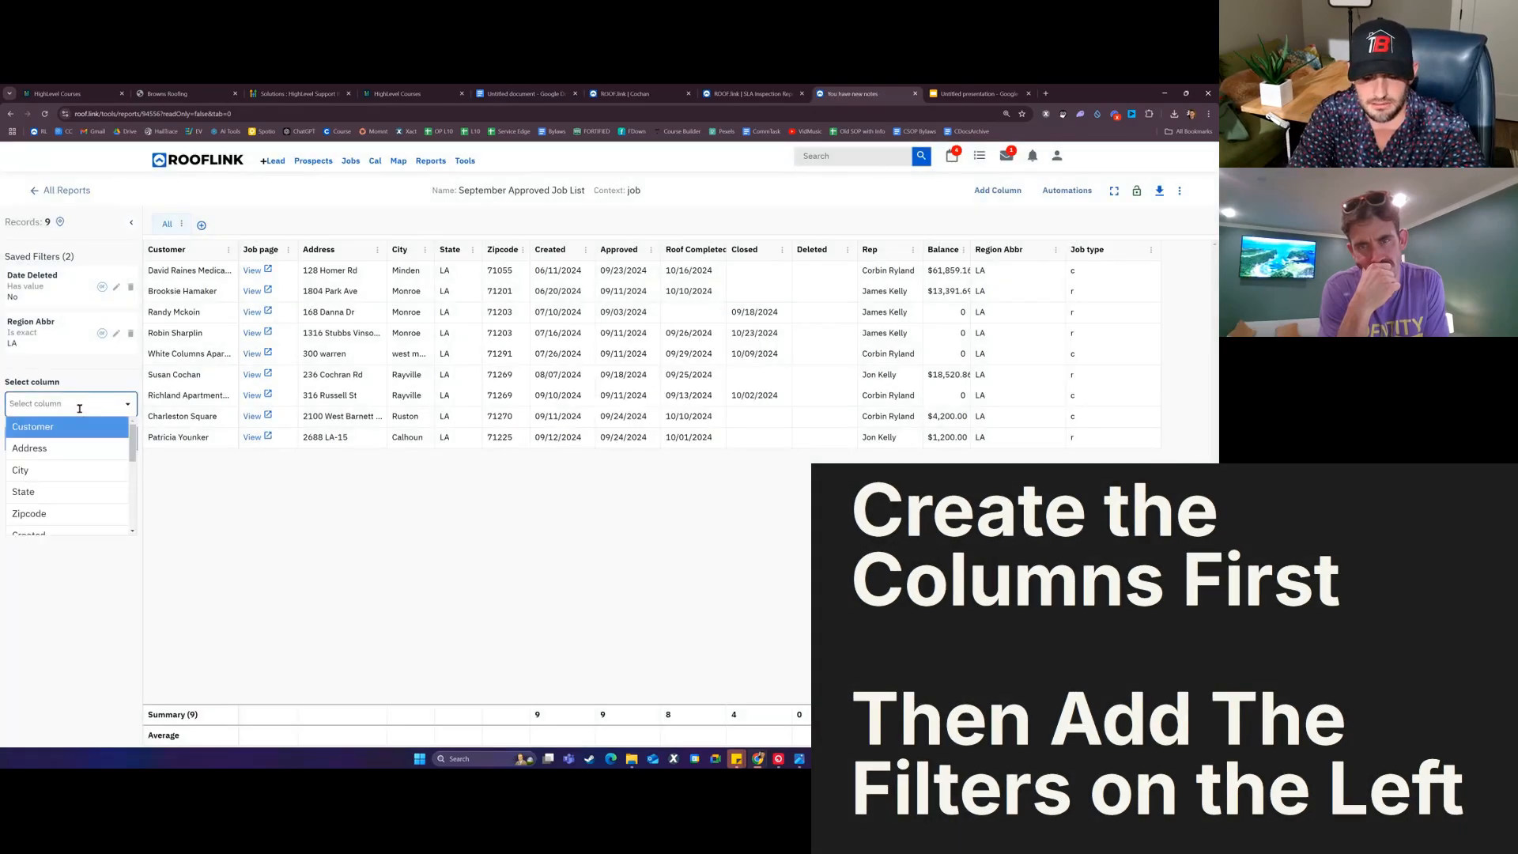
{"action": "type", "text": "job"}
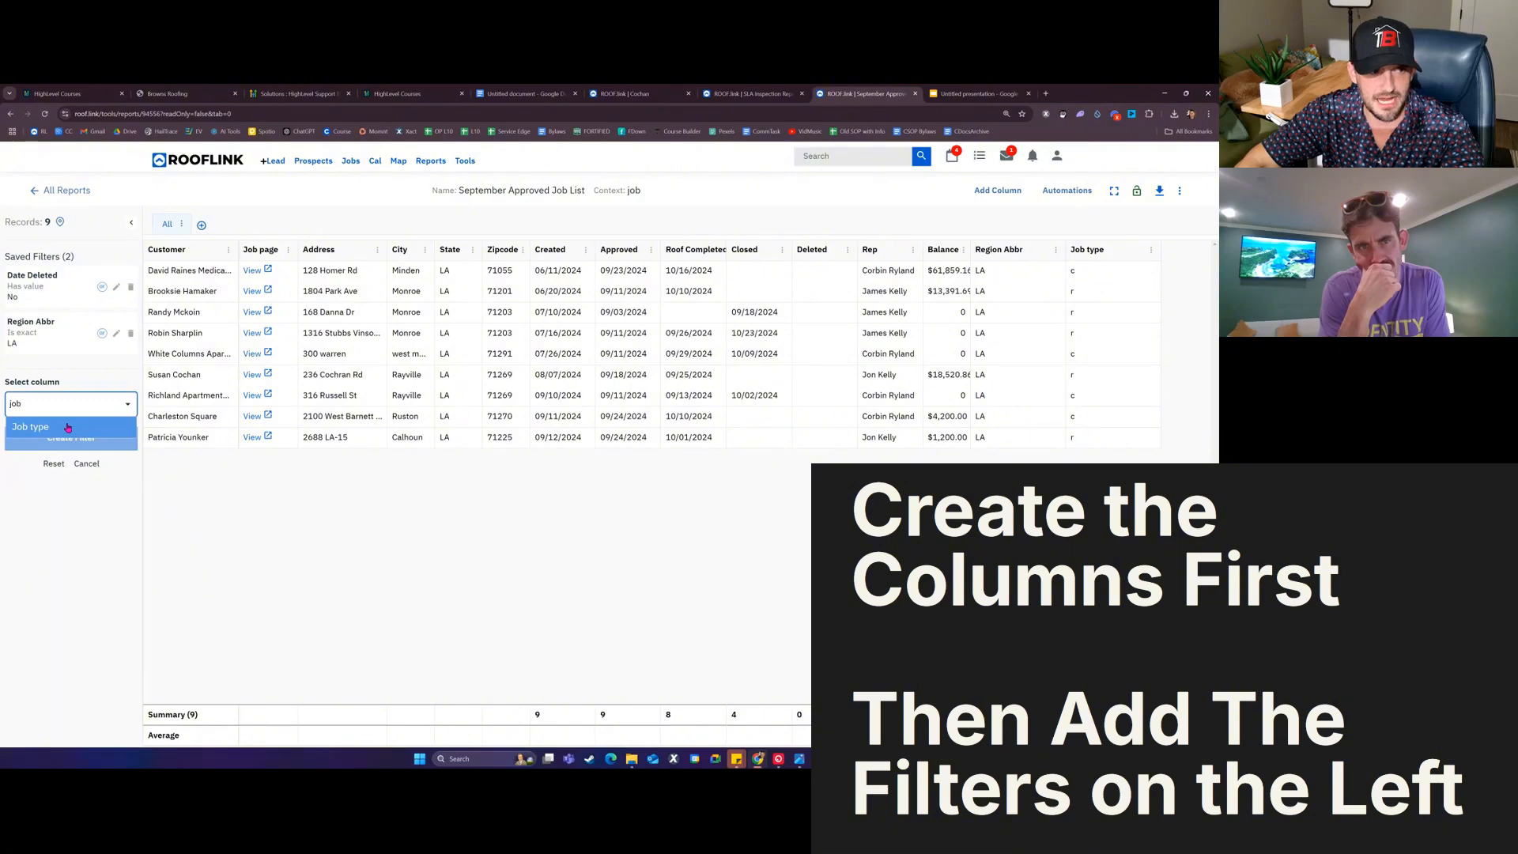
{"action": "left_click", "coordinate": [57, 428]}
{"action": "left_click", "coordinate": [57, 450]}
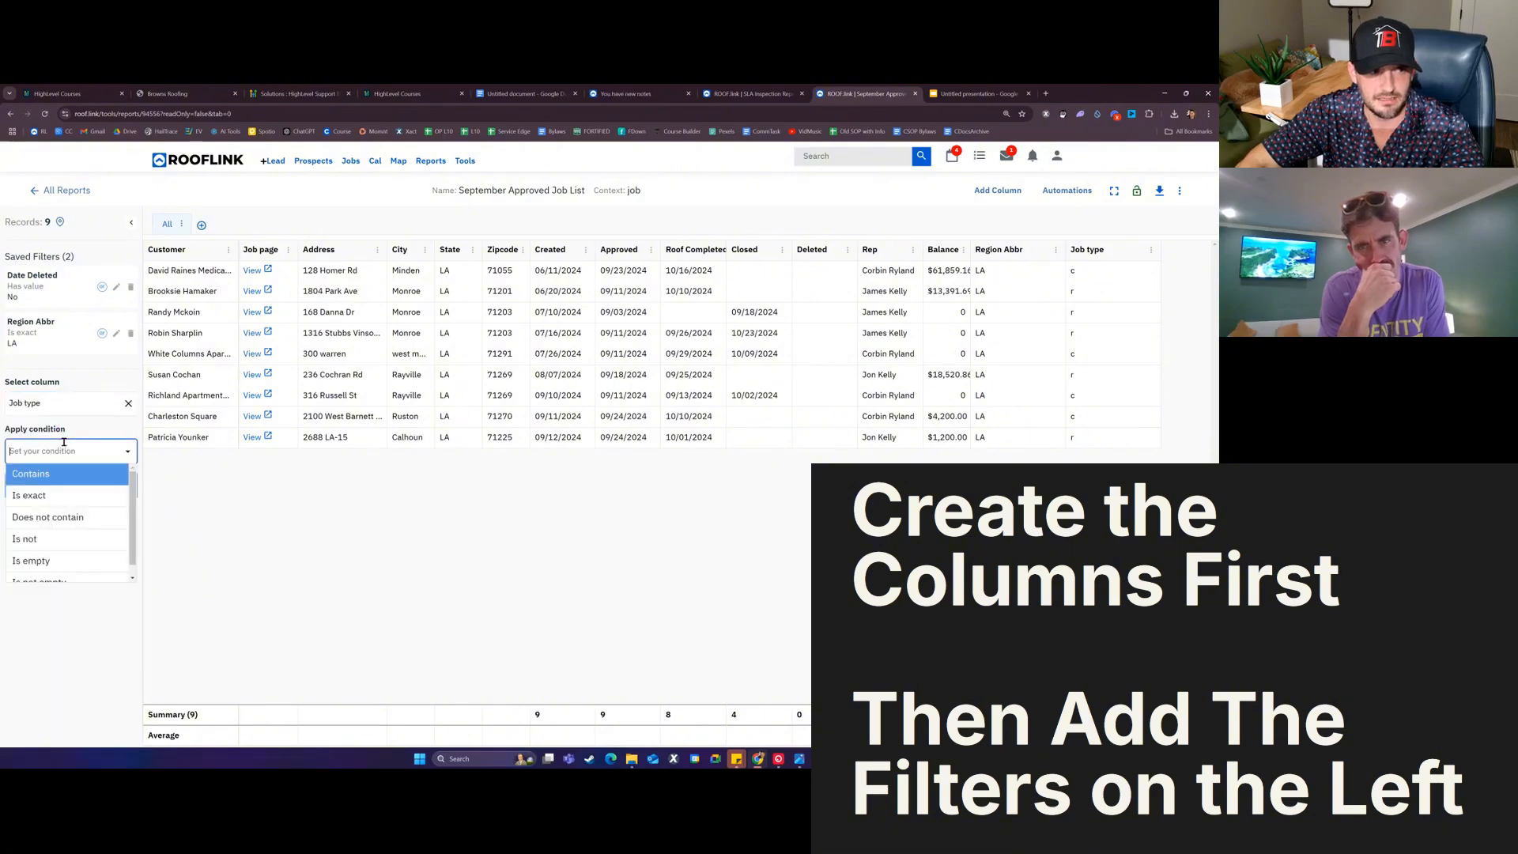
{"action": "left_click", "coordinate": [57, 491]}
{"action": "left_click", "coordinate": [58, 499]}
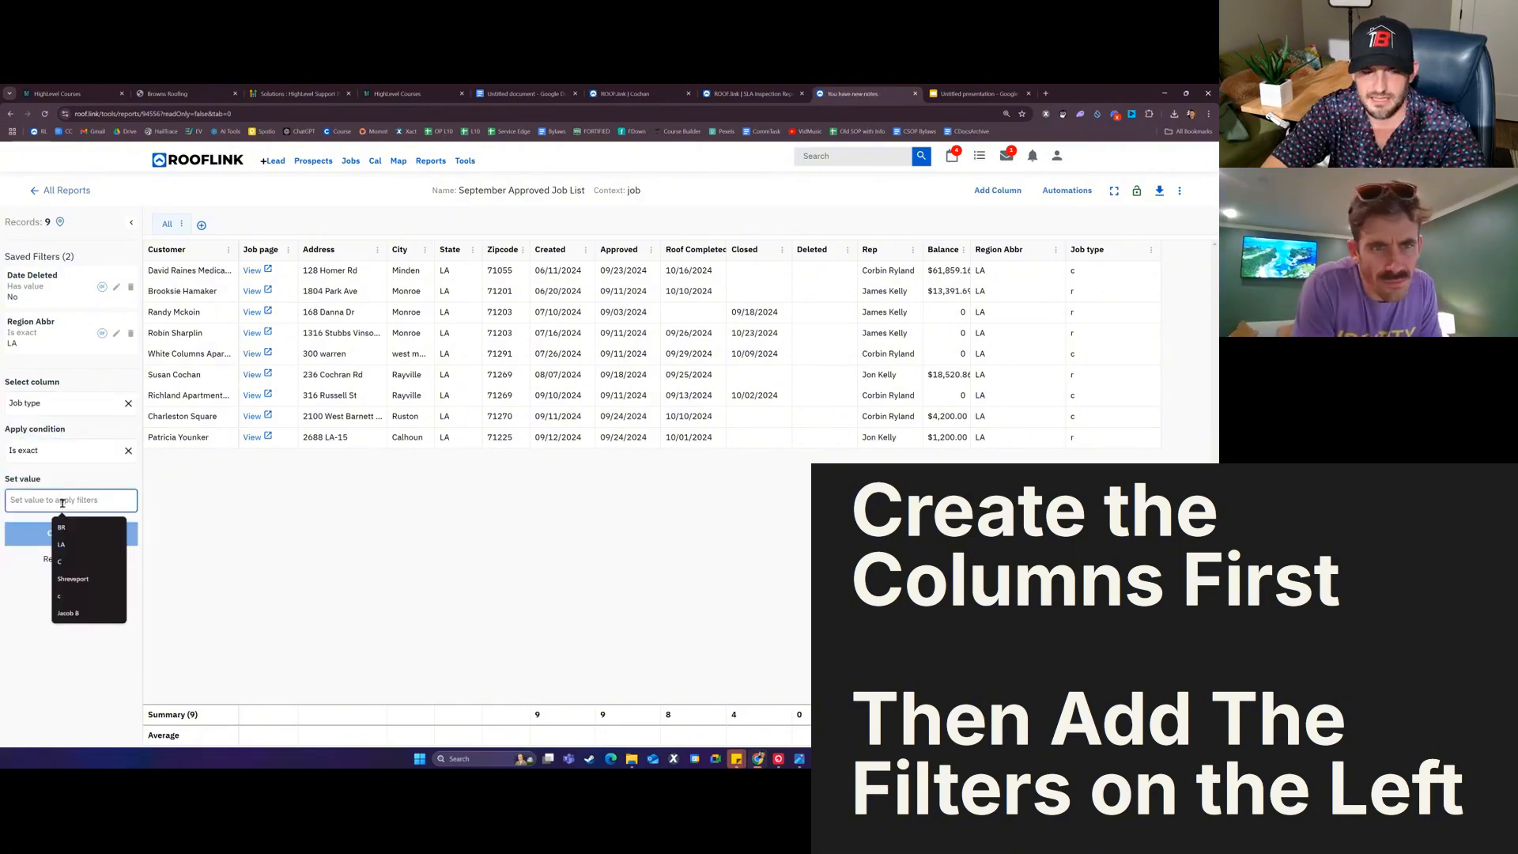
{"action": "type", "text": "R"}
{"action": "left_click", "coordinate": [72, 483]}
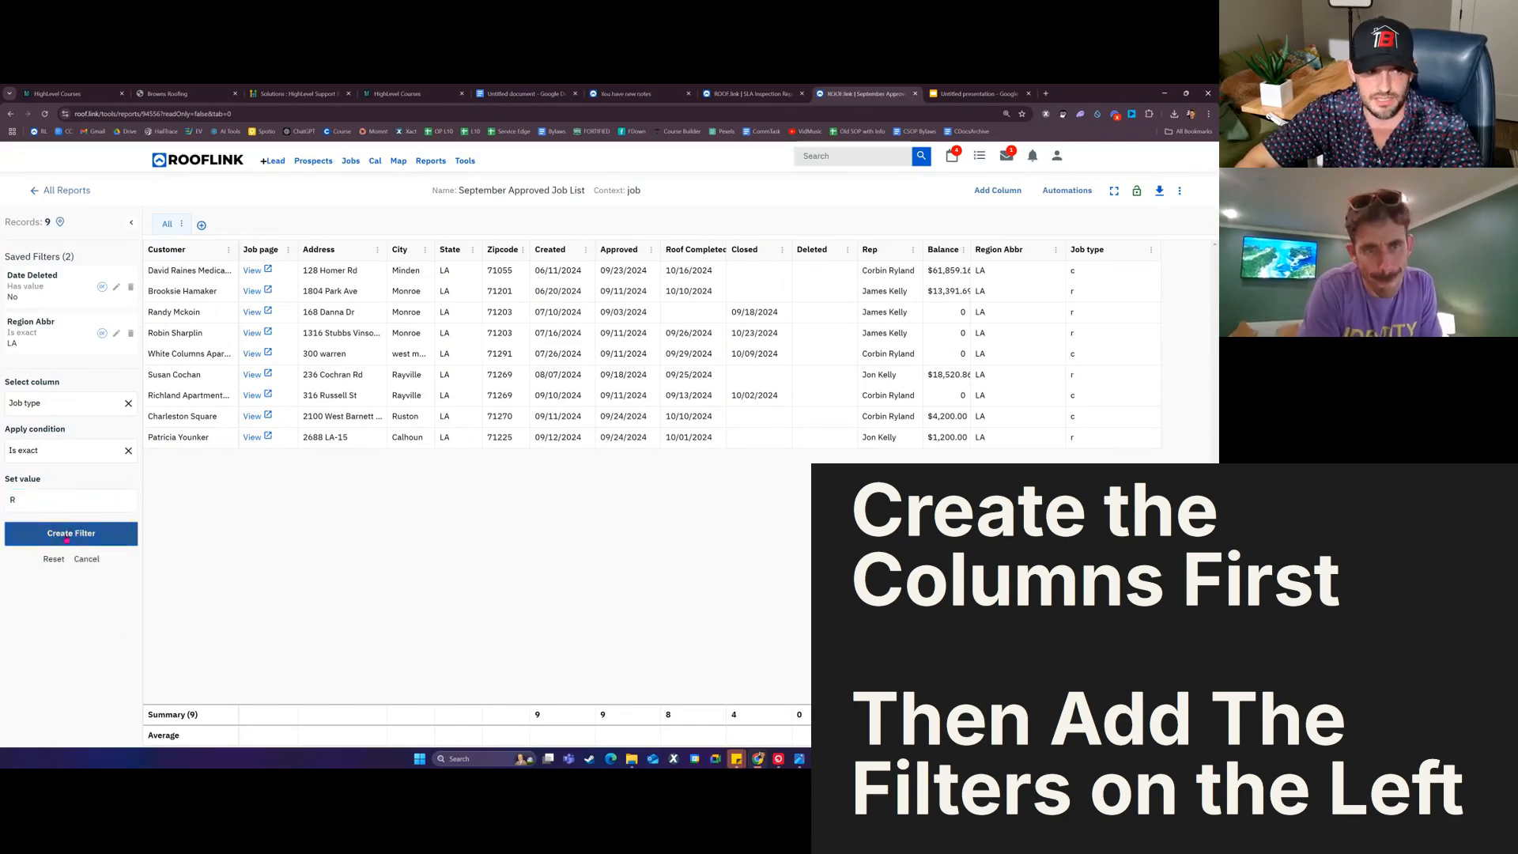
{"action": "left_click", "coordinate": [67, 538]}
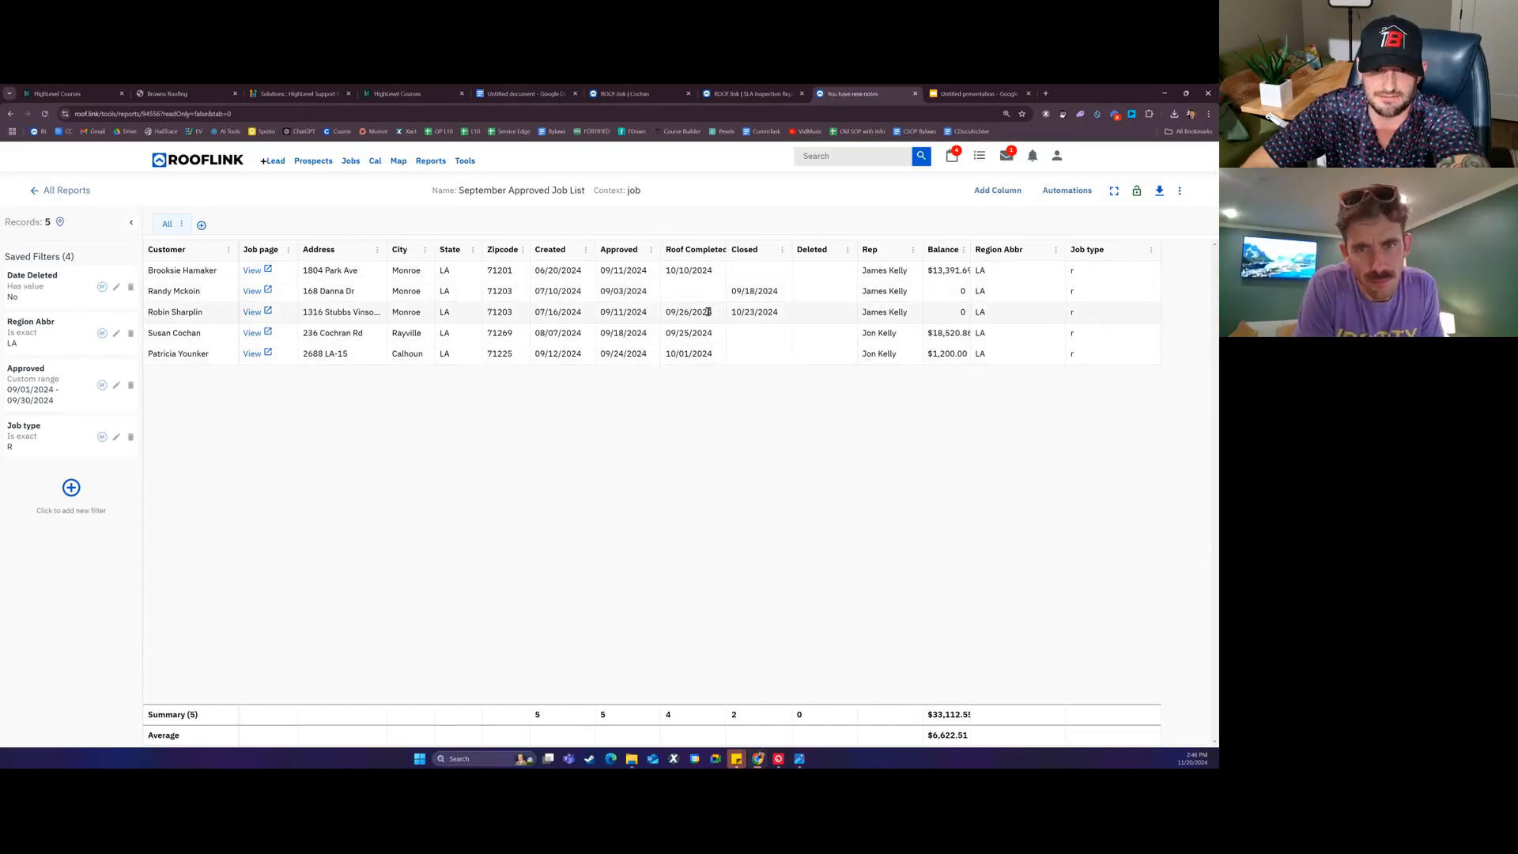
Step: Format the Gross Total column as Currency and hide the Deleted column
{"action": "double_click", "coordinate": [1178, 708]}
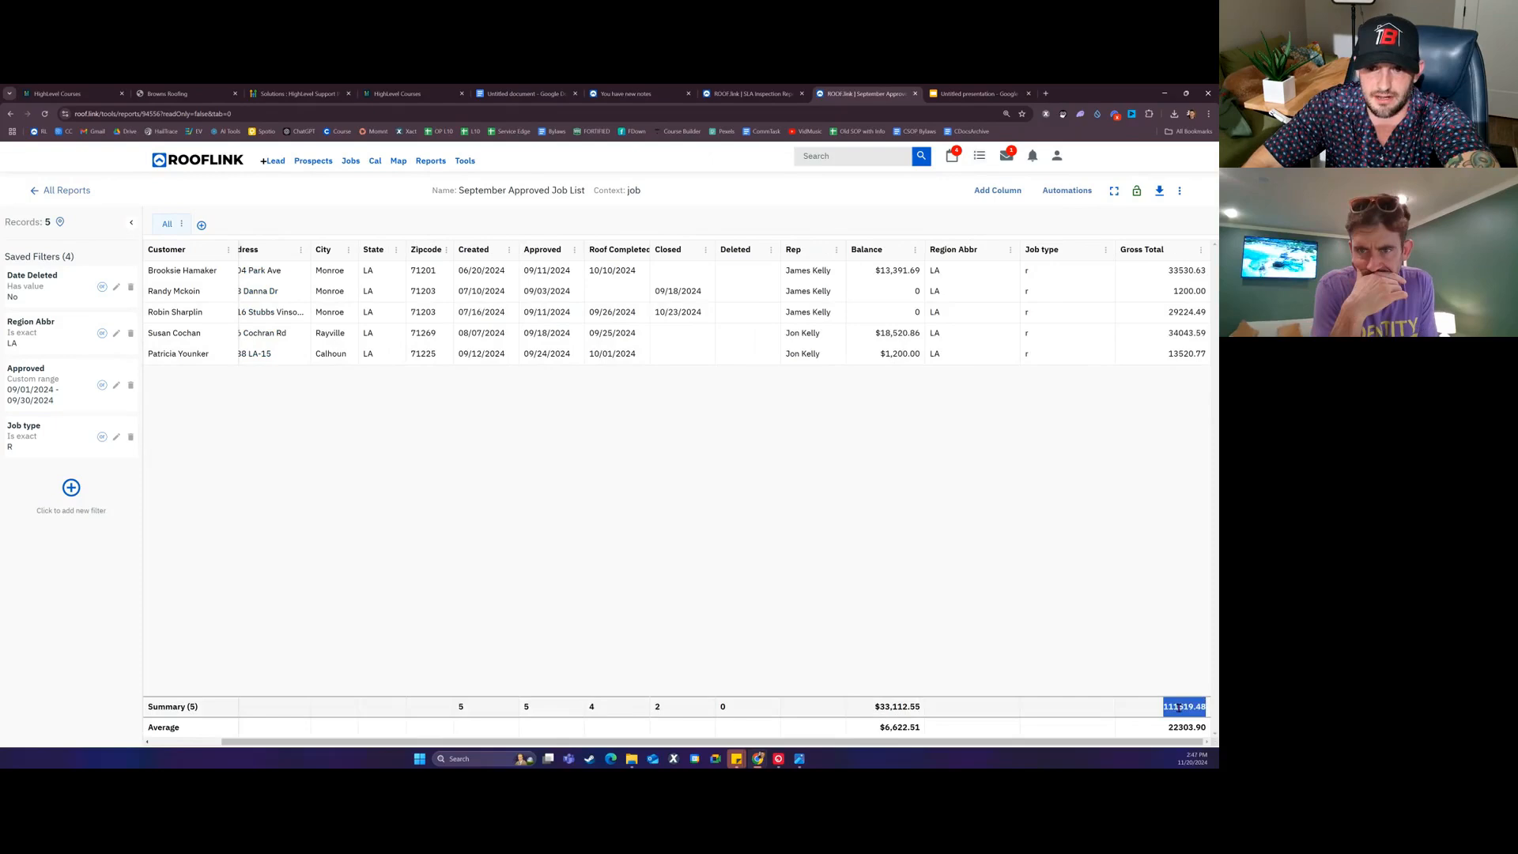
{"action": "left_click", "coordinate": [1201, 249]}
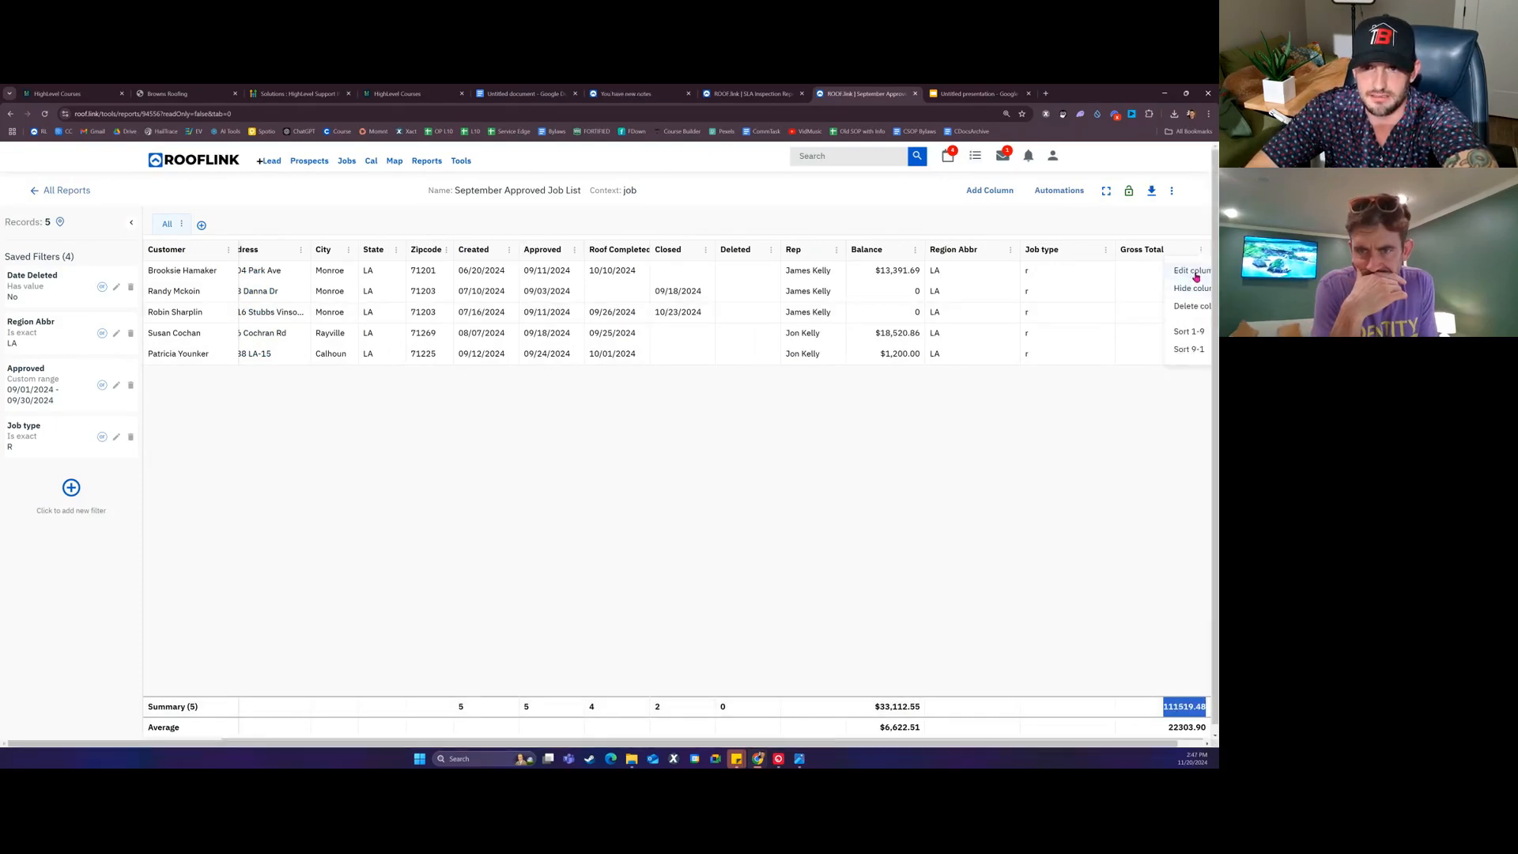
{"action": "left_click", "coordinate": [1194, 271]}
{"action": "left_click", "coordinate": [575, 496]}
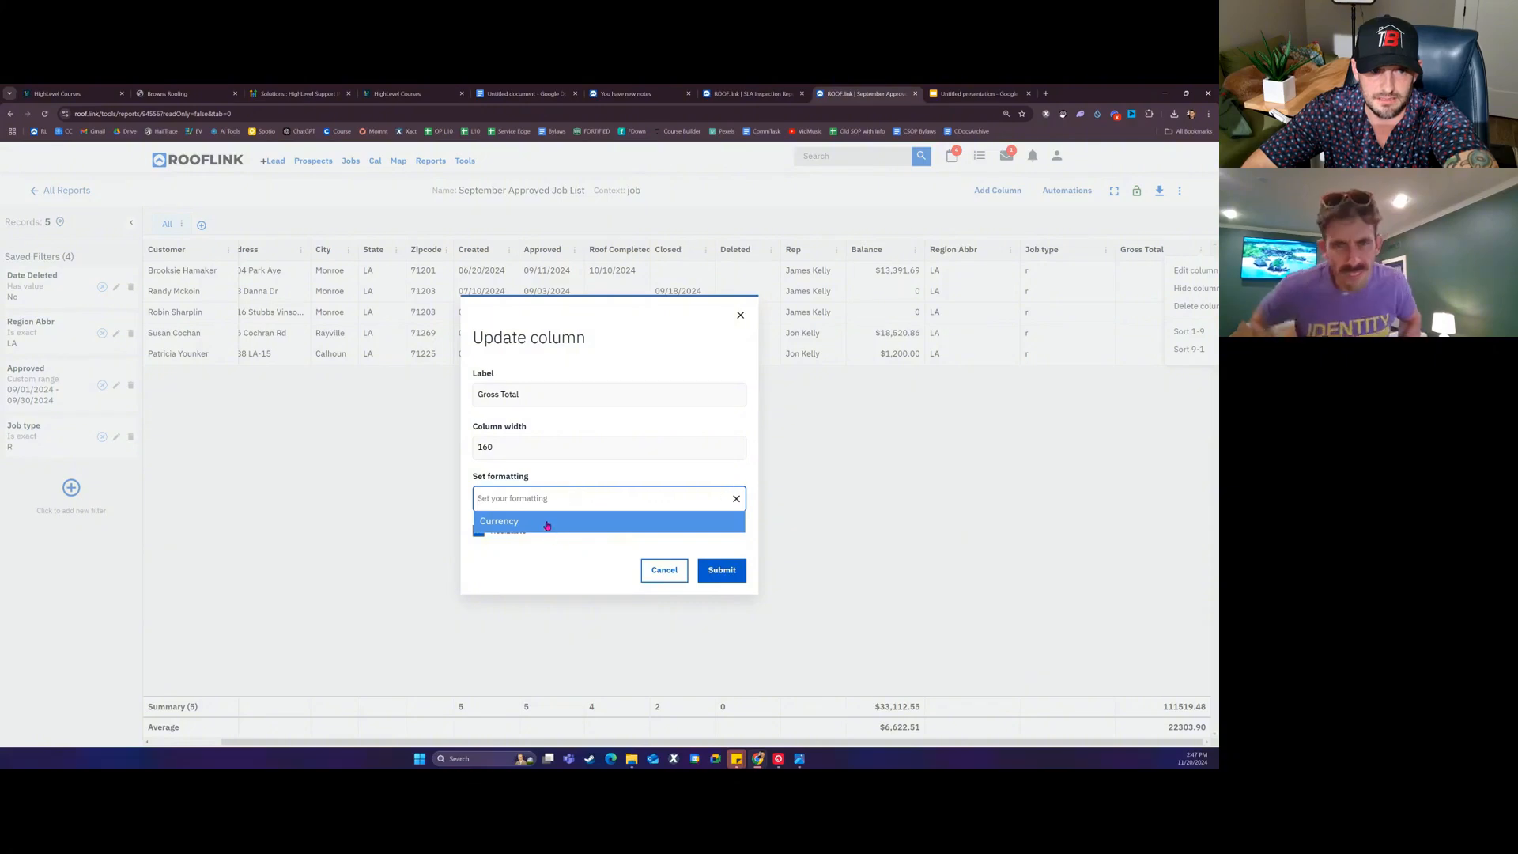
{"action": "left_click", "coordinate": [547, 524]}
{"action": "left_click", "coordinate": [714, 568]}
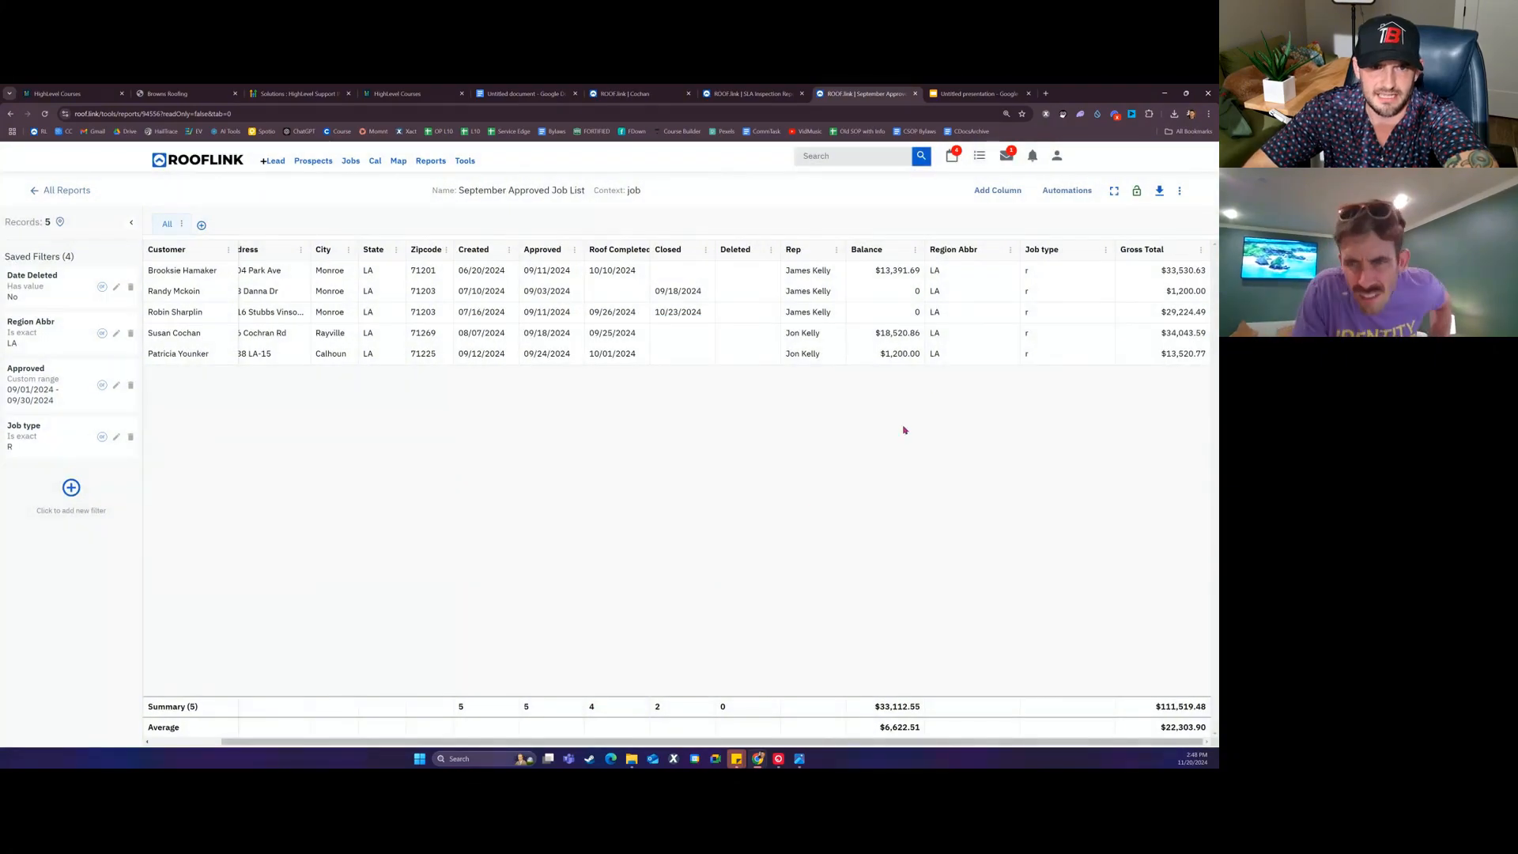
{"action": "left_click", "coordinate": [768, 252]}
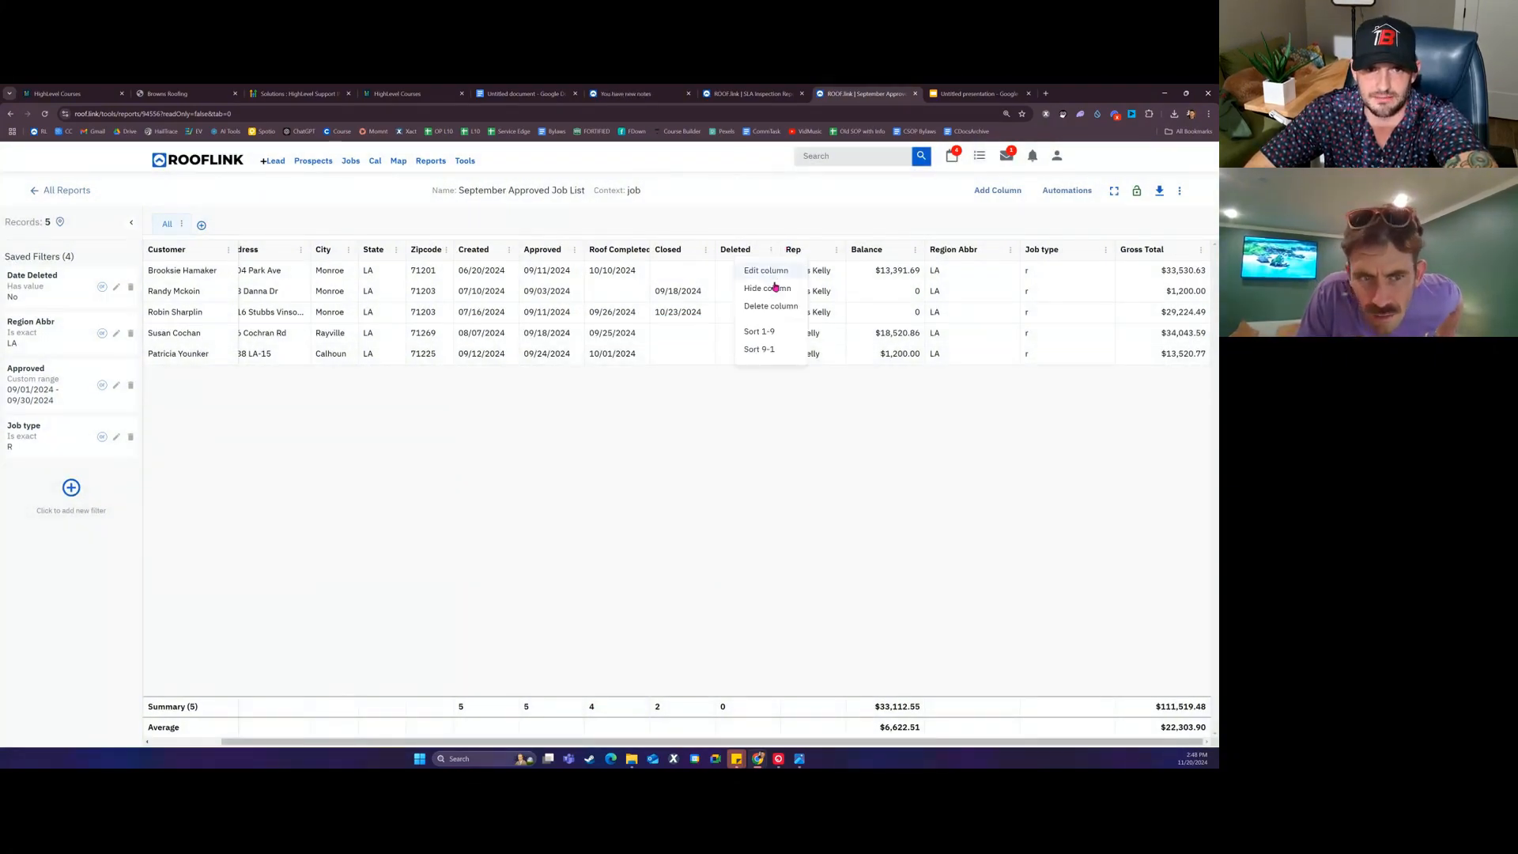
{"action": "left_click", "coordinate": [775, 290]}
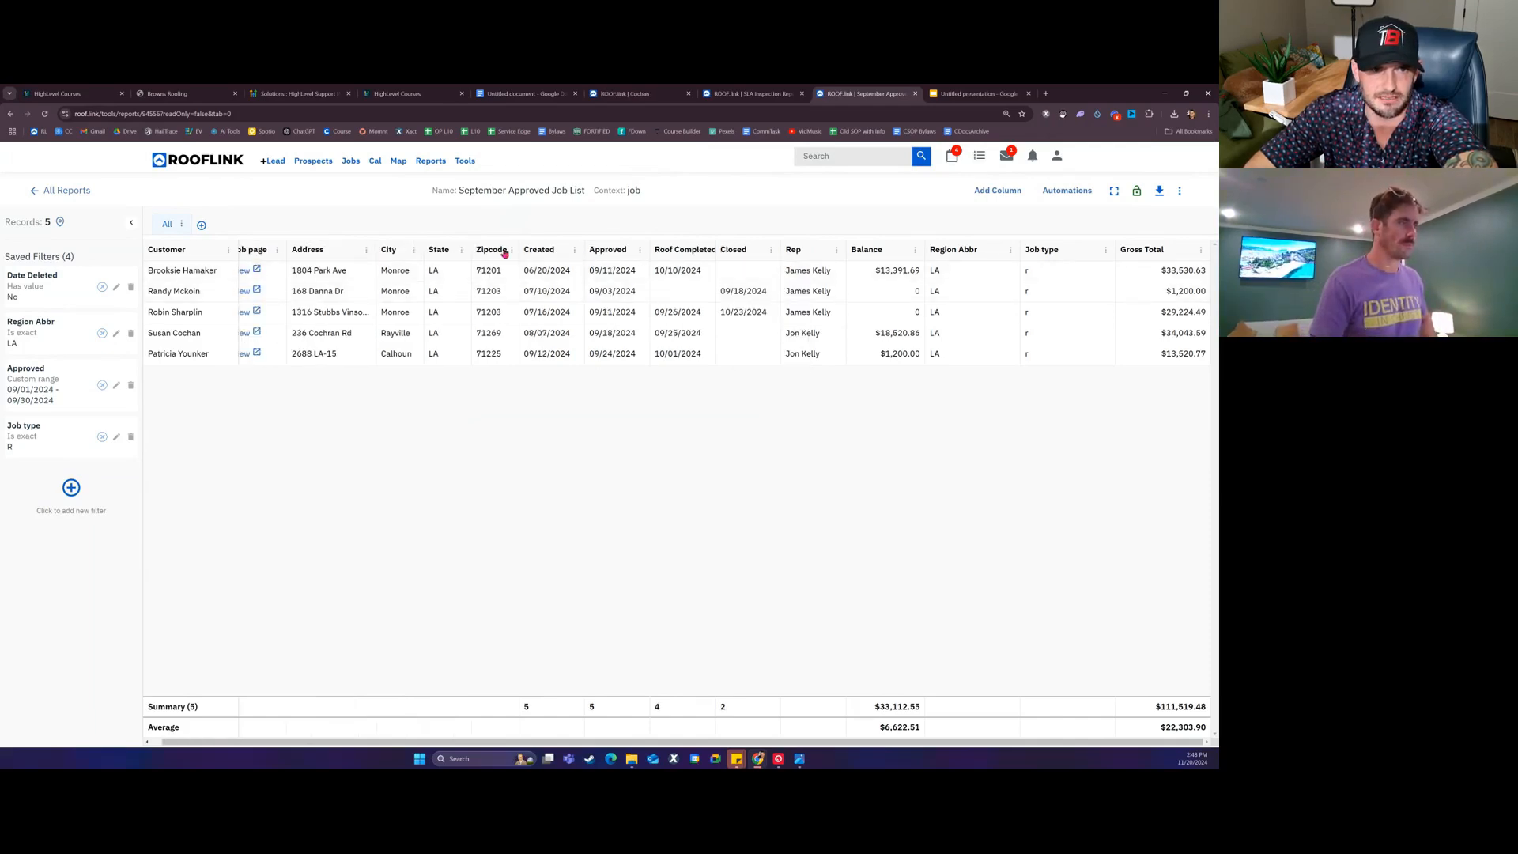
Step: Hide the State and Zipcode columns from the report table
{"action": "left_click", "coordinate": [458, 249]}
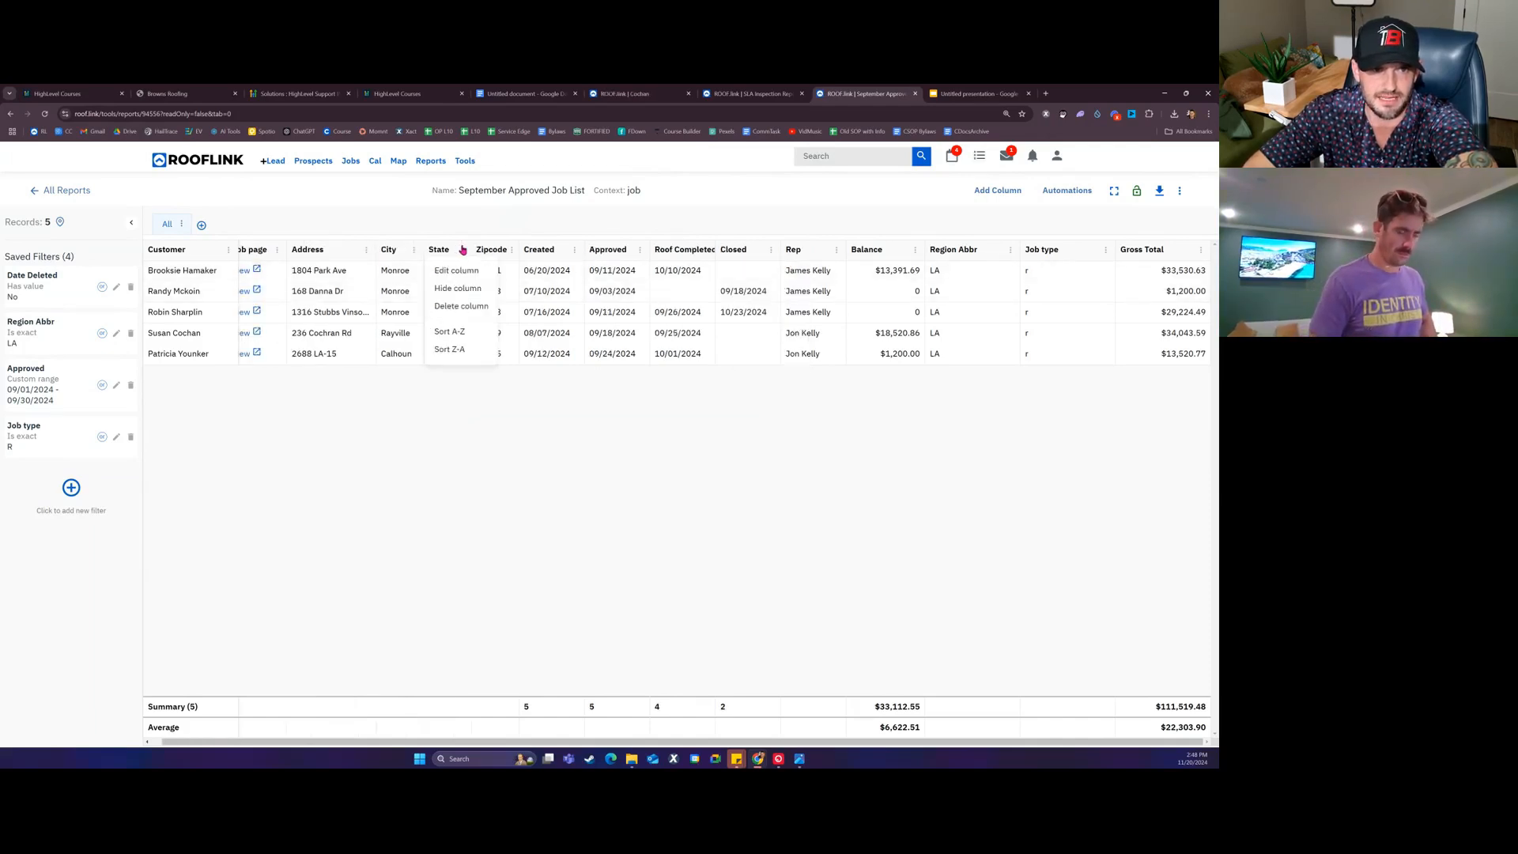
{"action": "left_click", "coordinate": [462, 290]}
{"action": "left_click", "coordinate": [474, 250]}
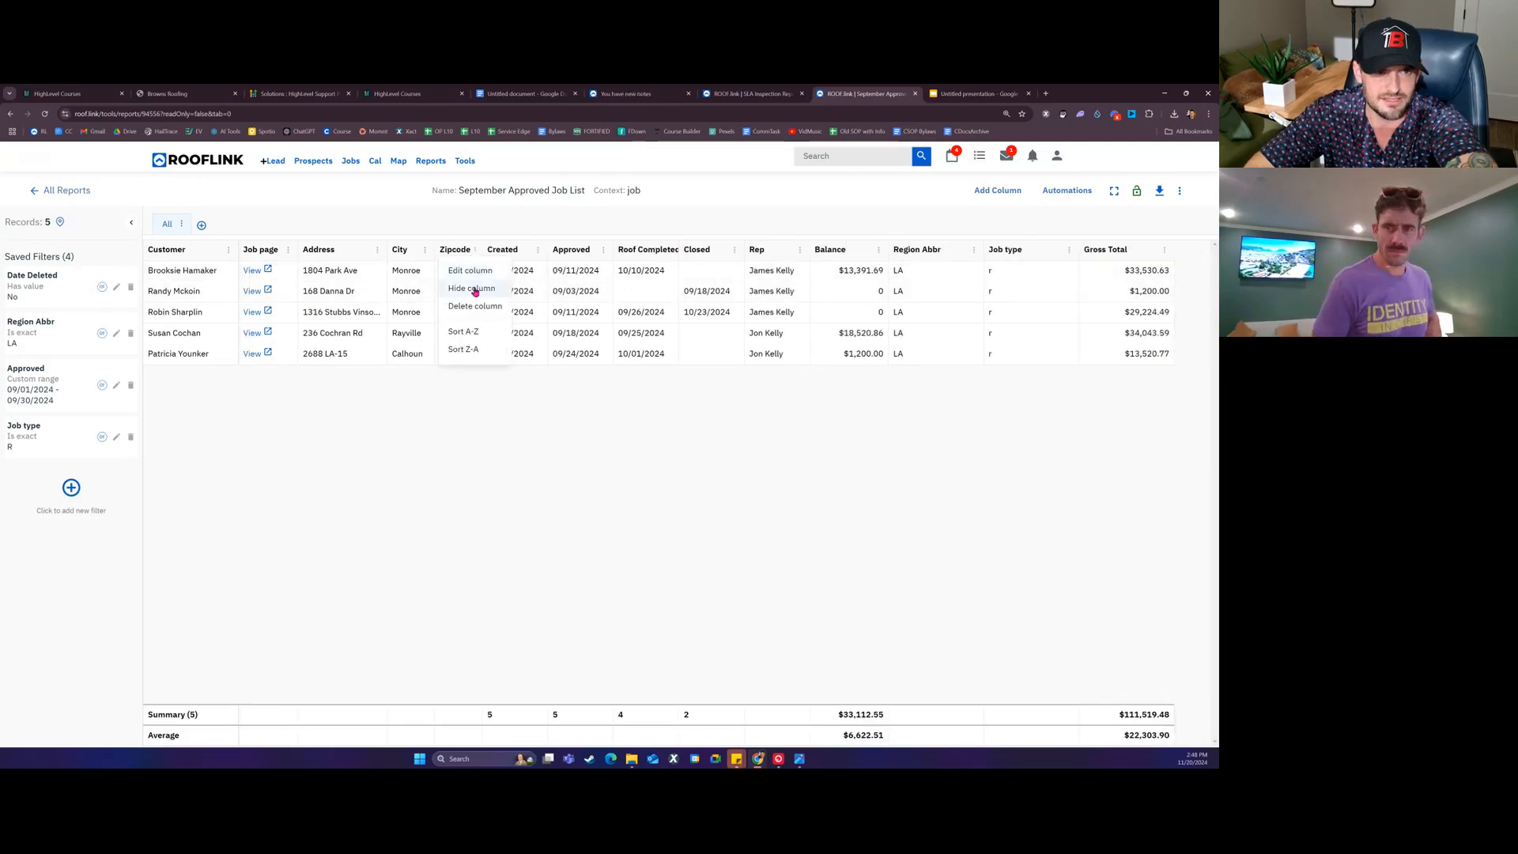
{"action": "left_click", "coordinate": [472, 290]}
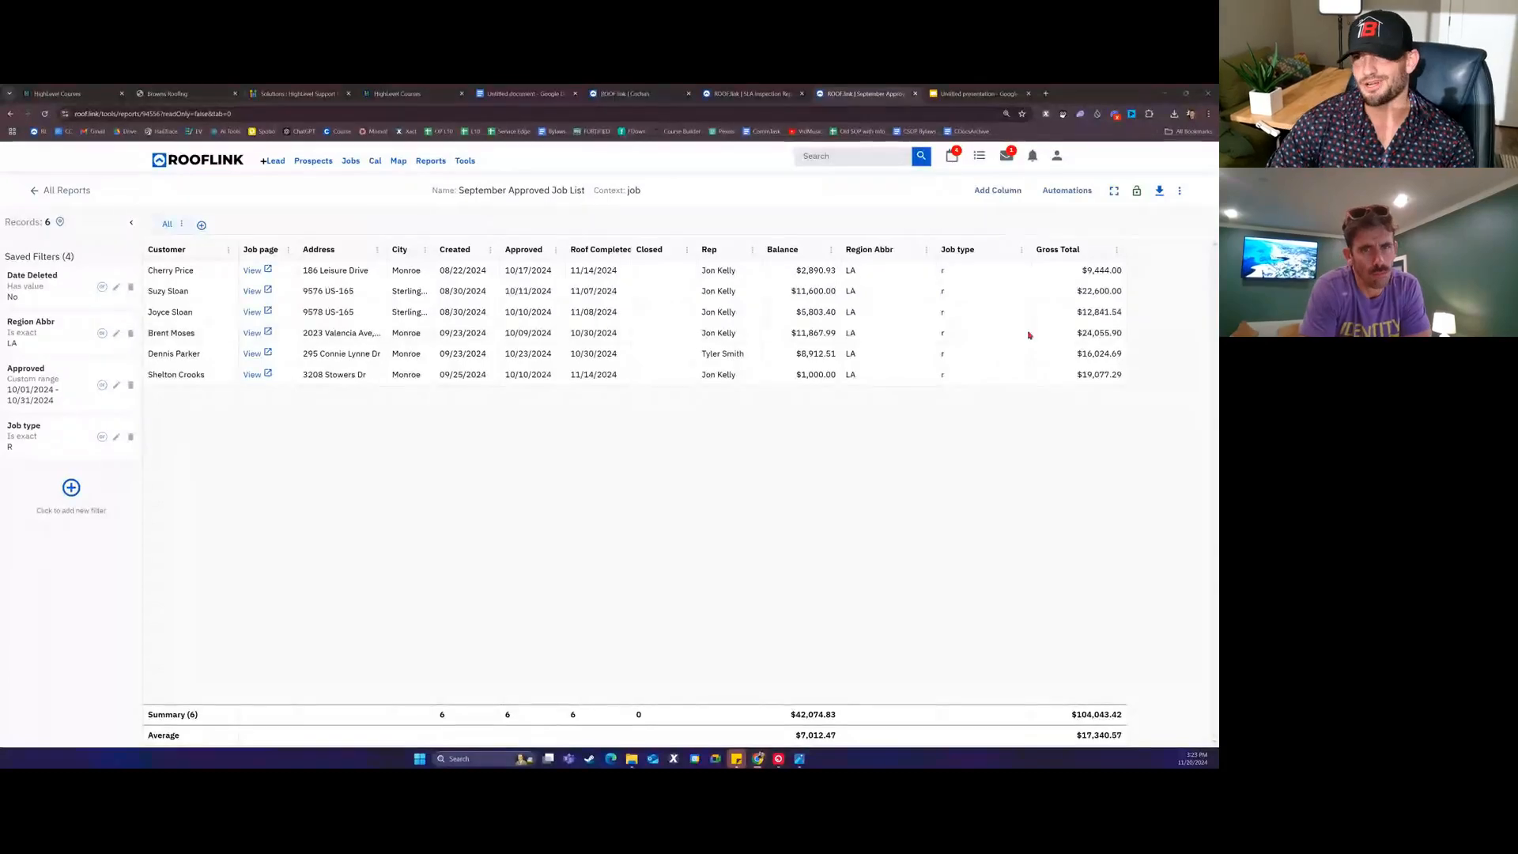
Step: Lock the September report, then create a Job-context report named 'Monroe Monthly Sales Report'
{"action": "left_click", "coordinate": [1137, 190]}
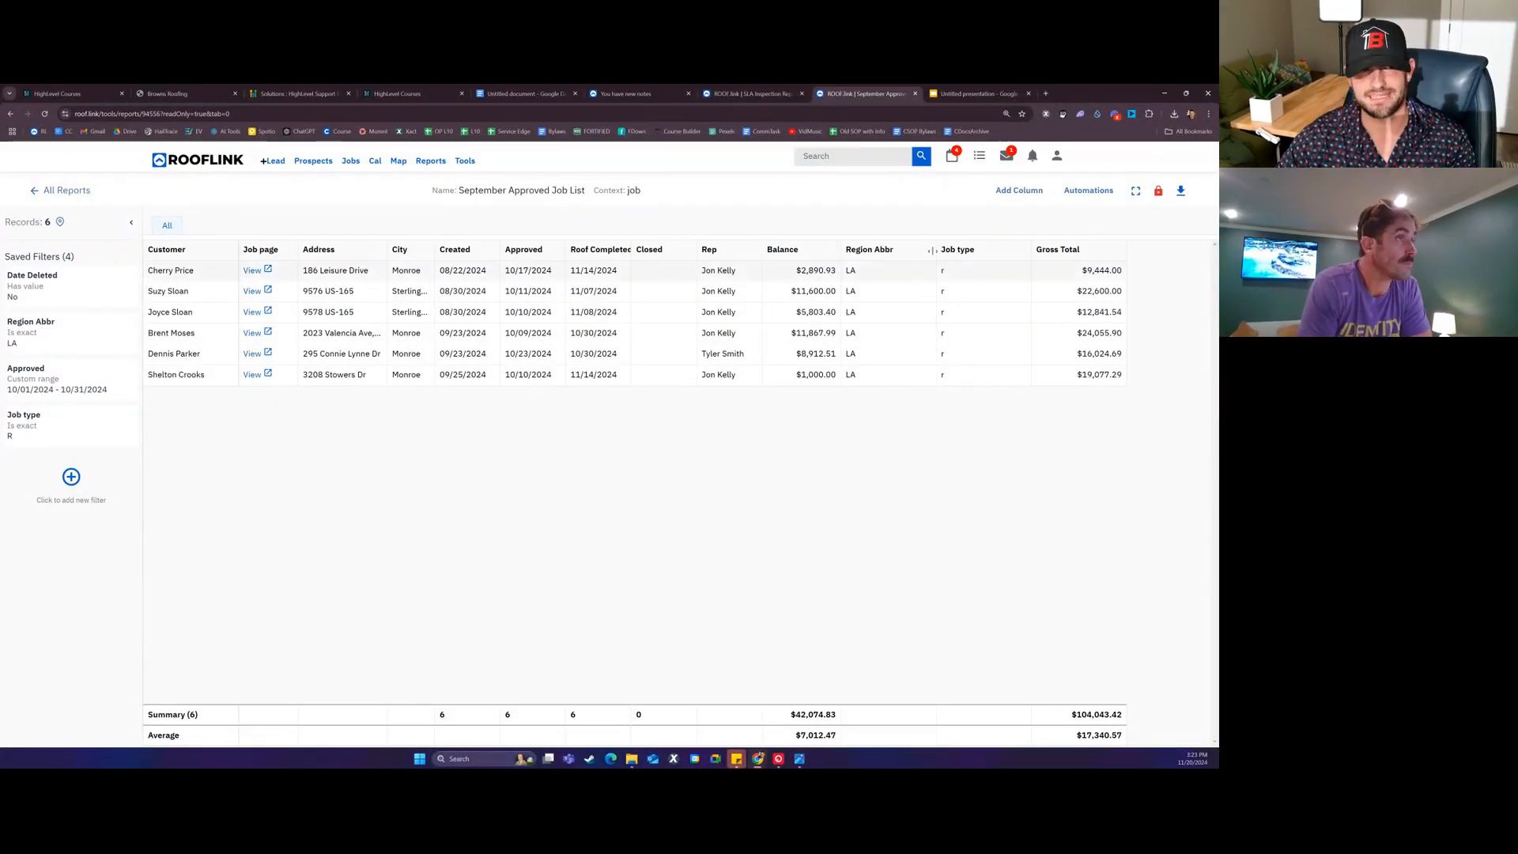
{"action": "left_click", "coordinate": [82, 193]}
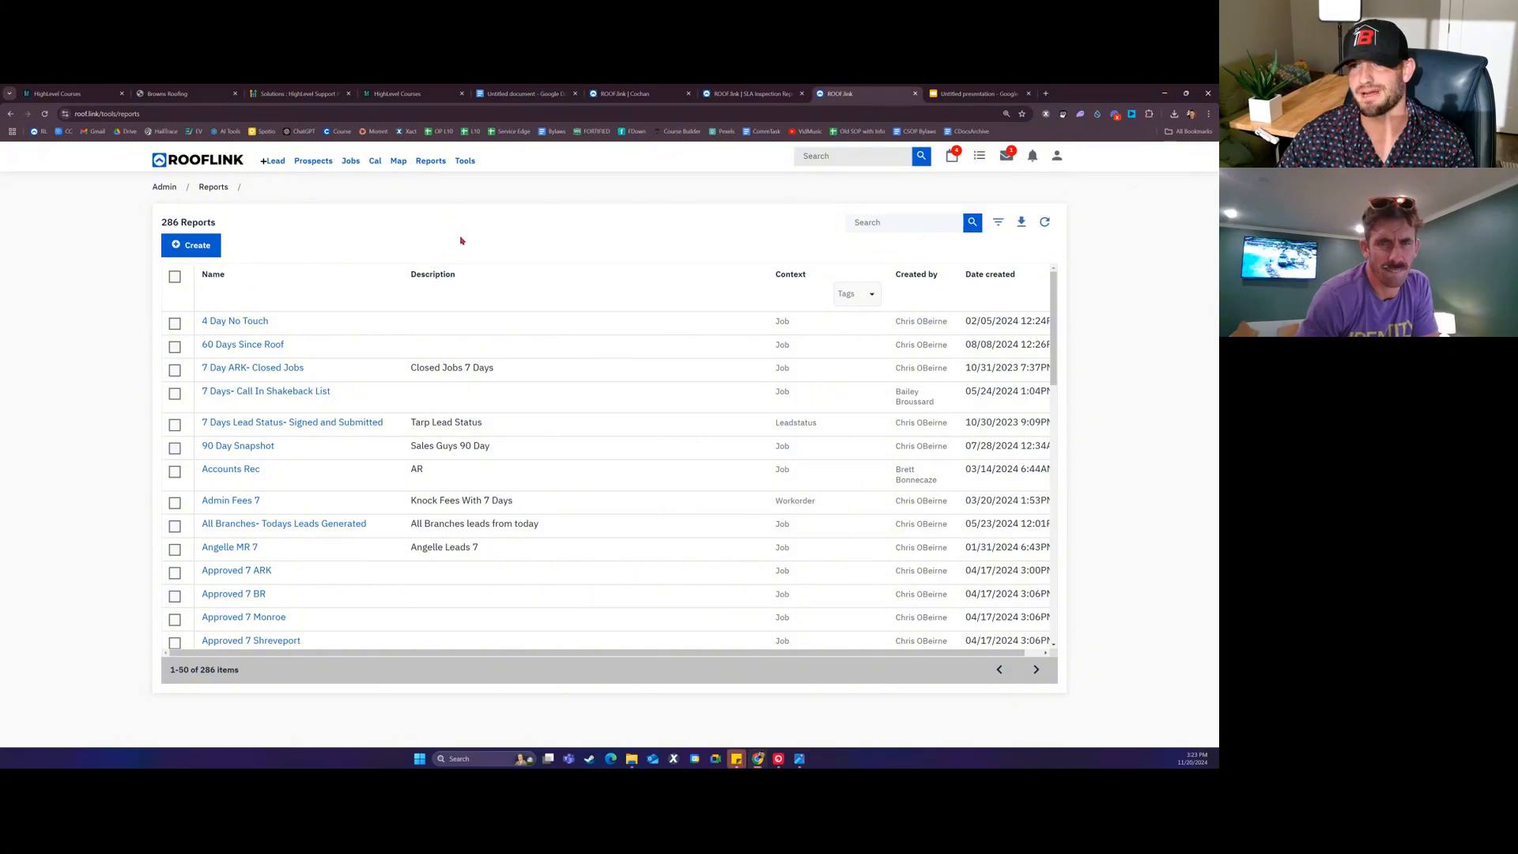
{"action": "left_click", "coordinate": [202, 246]}
{"action": "left_click", "coordinate": [544, 371]}
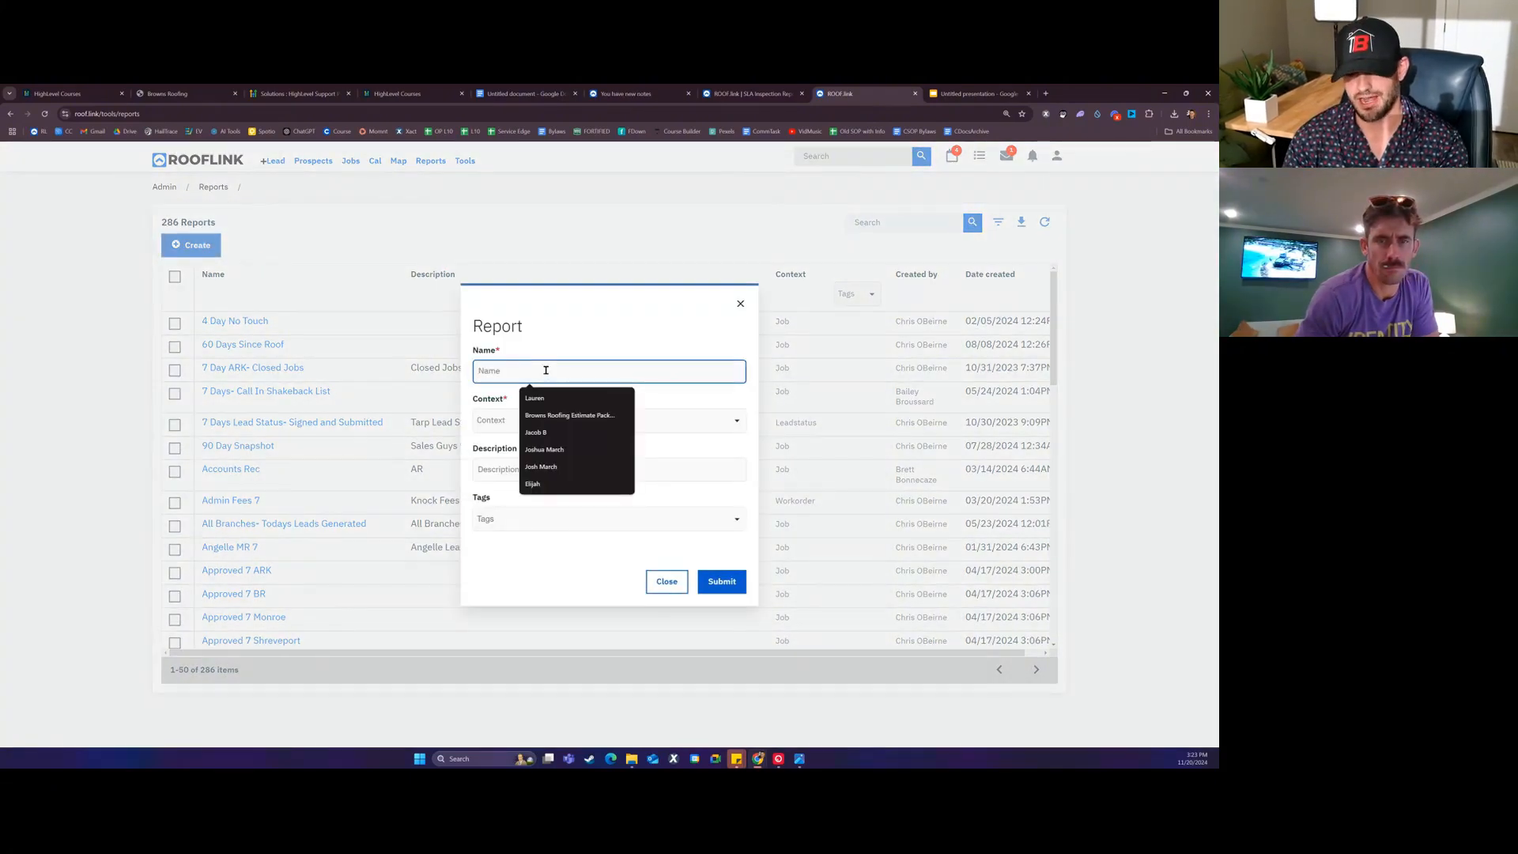
{"action": "type", "text": "Monroe"}
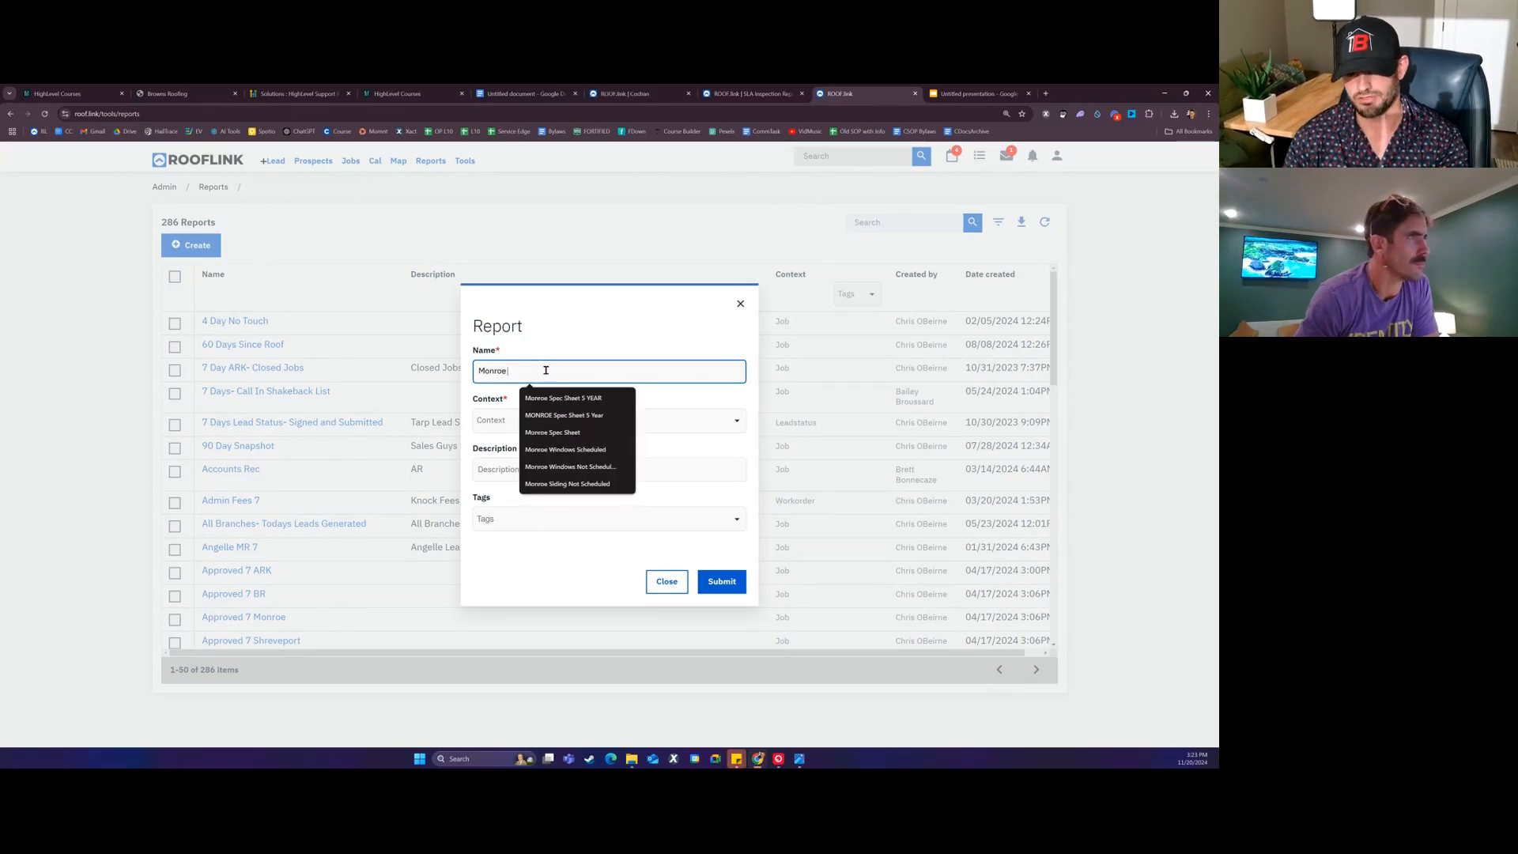
{"action": "type", "text": " Monthly Sales Report"}
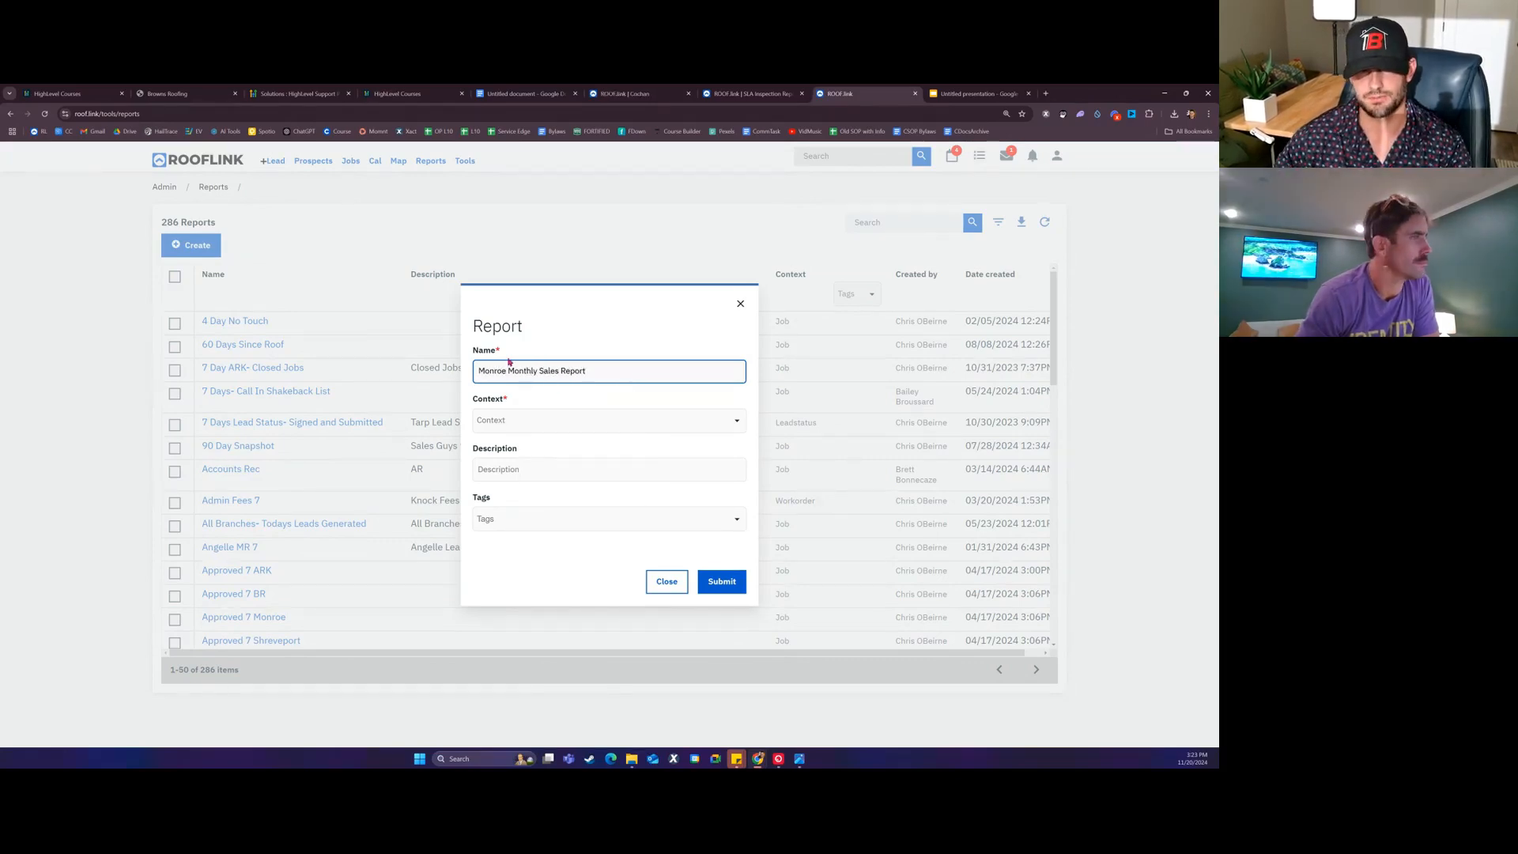
{"action": "left_click", "coordinate": [534, 416]}
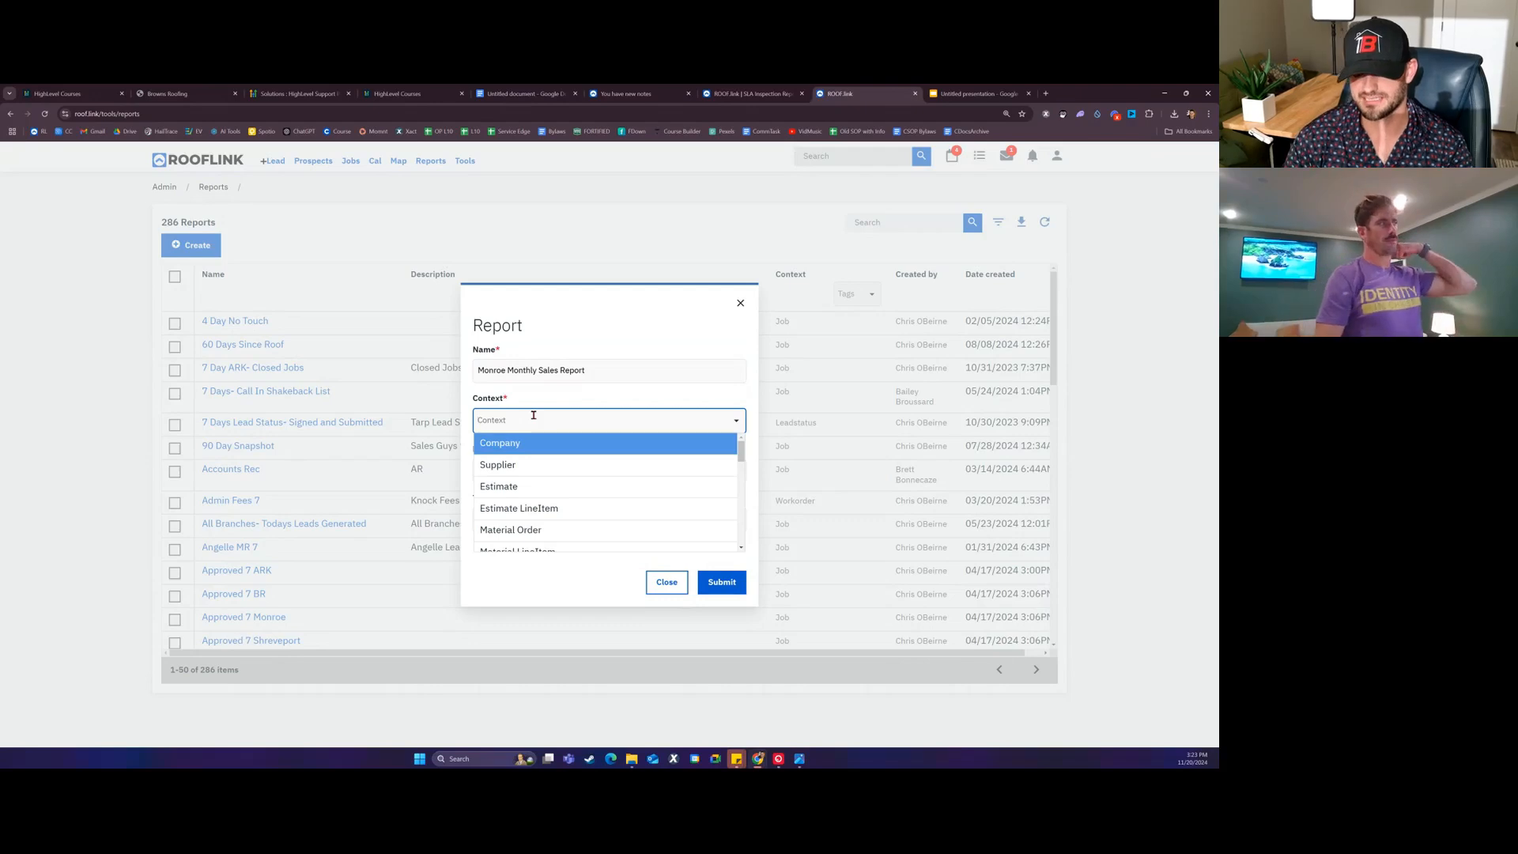
{"action": "type", "text": "job"}
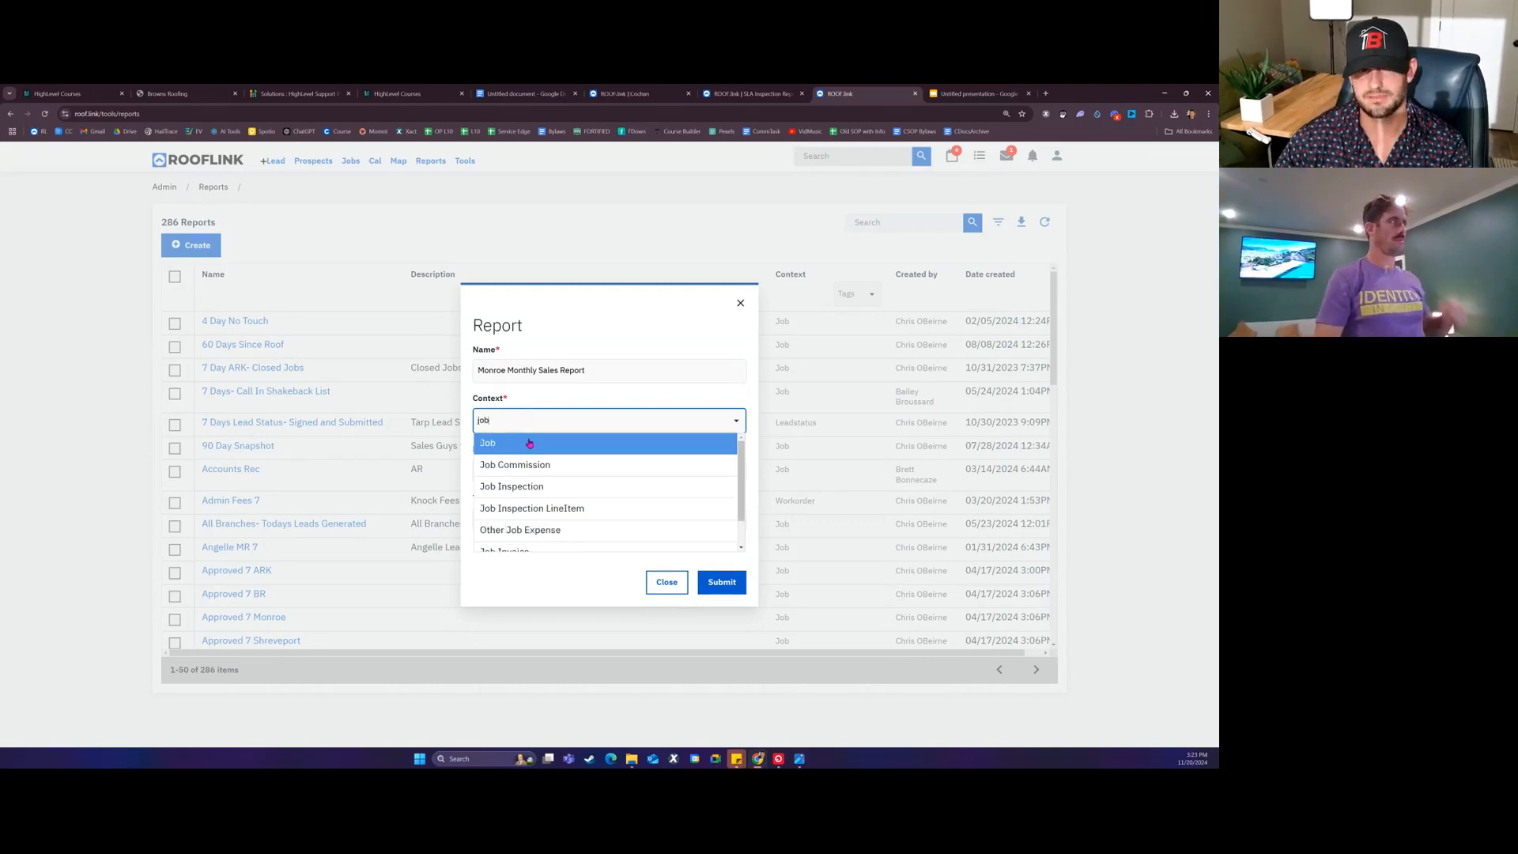
{"action": "left_click", "coordinate": [529, 444]}
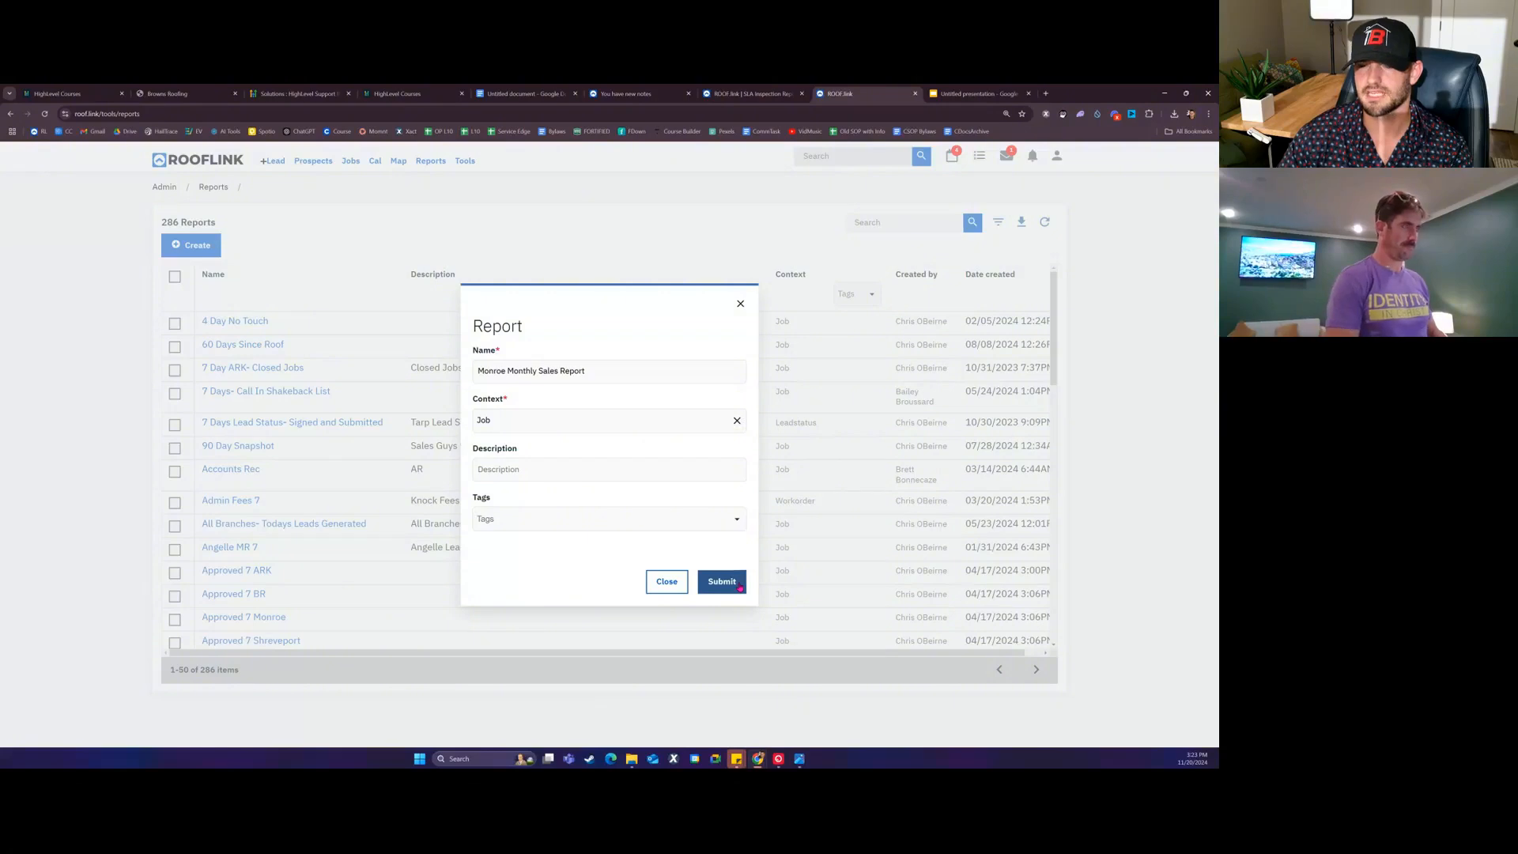
{"action": "left_click", "coordinate": [722, 583]}
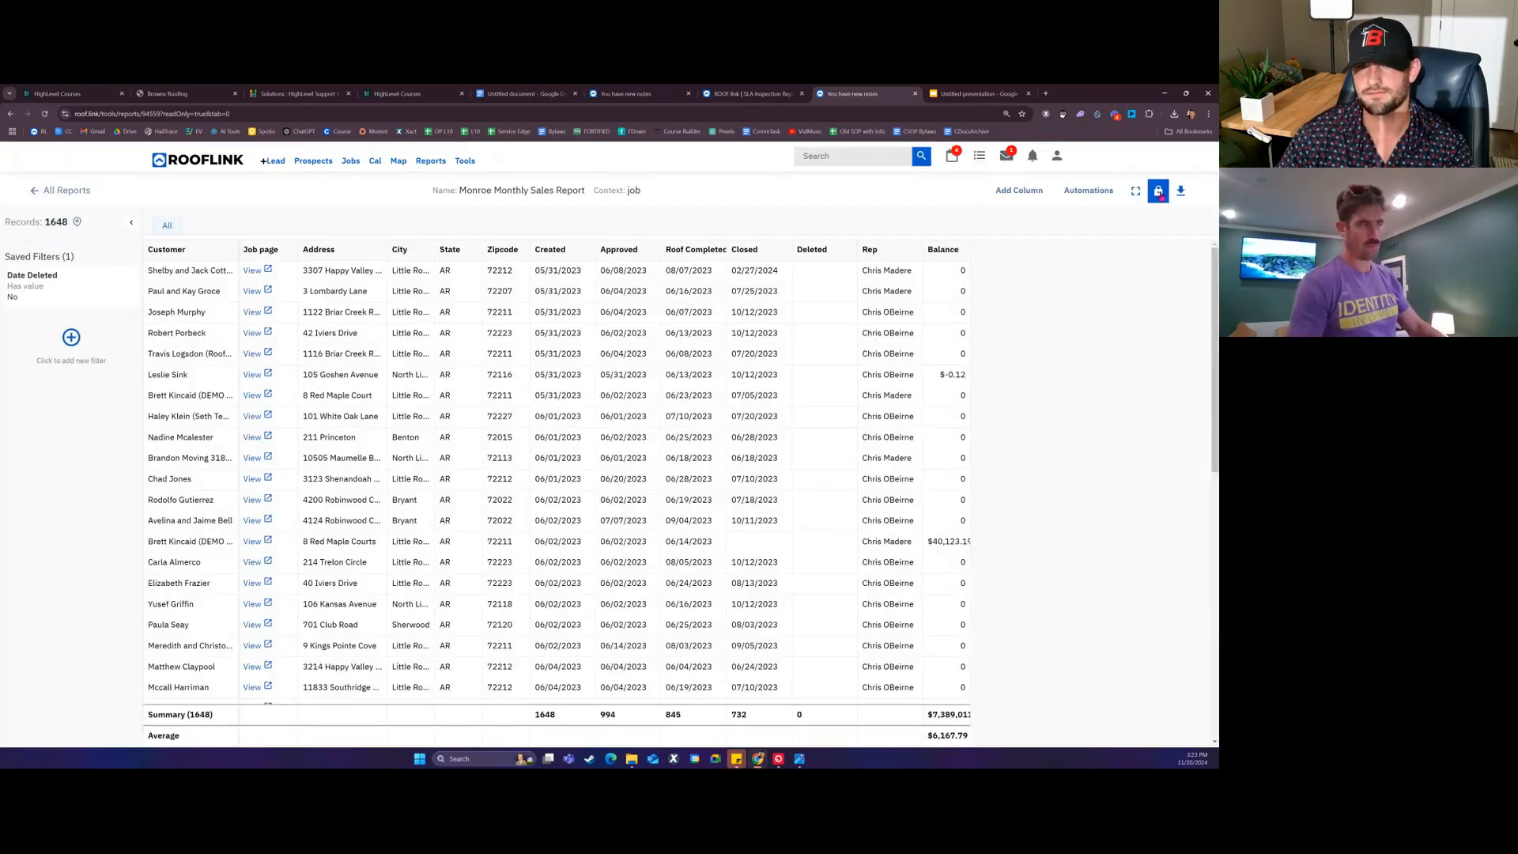
Step: Unlock the report and add a 'Region Abbr' column sourced from Estimate.Job.Customer.Region.Abbr
{"action": "left_click", "coordinate": [1159, 194]}
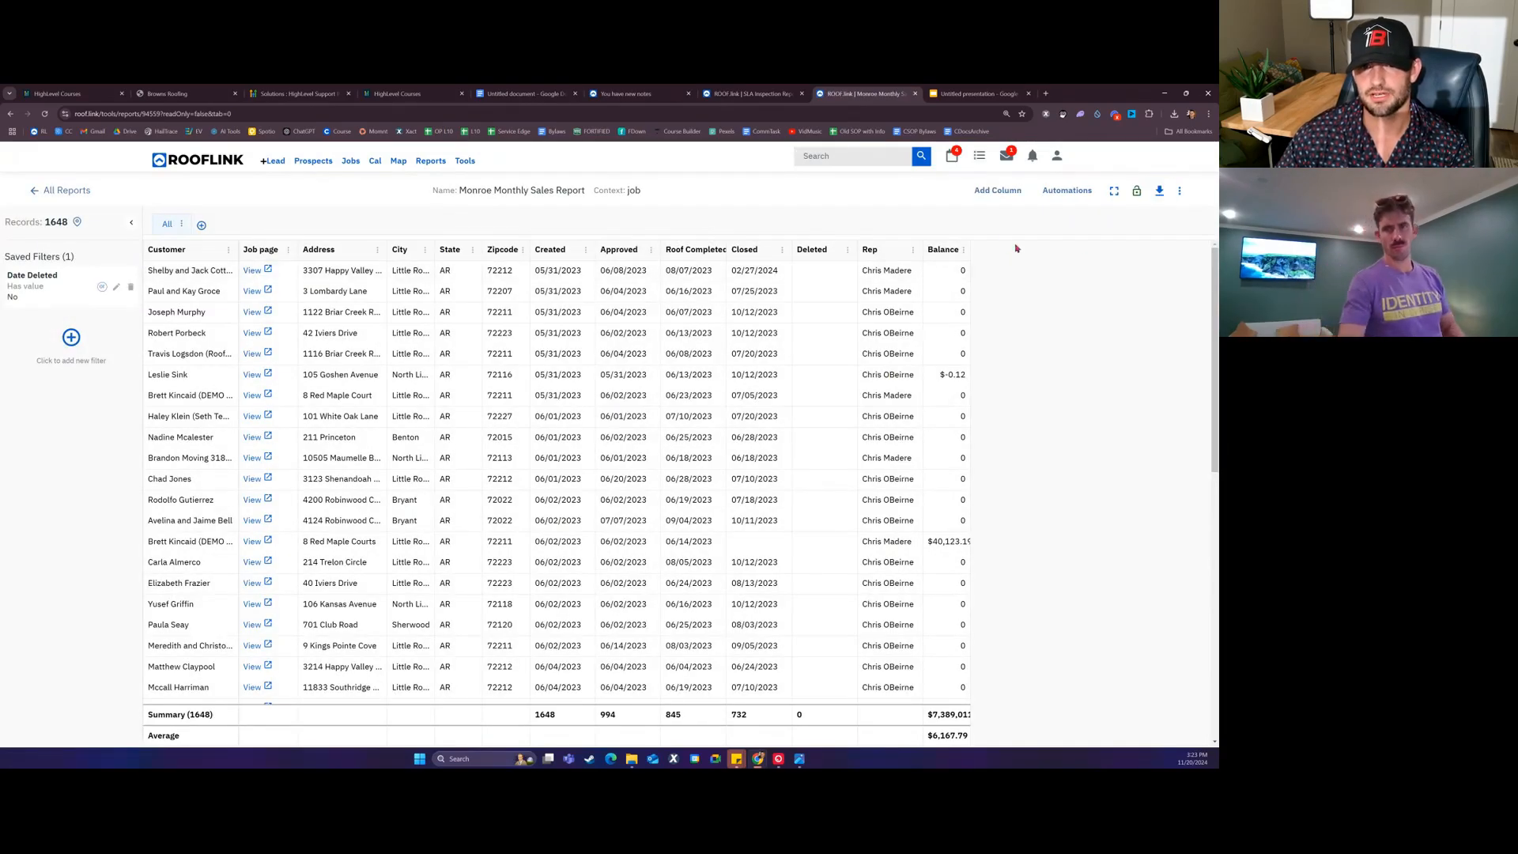
{"action": "left_click", "coordinate": [1009, 197]}
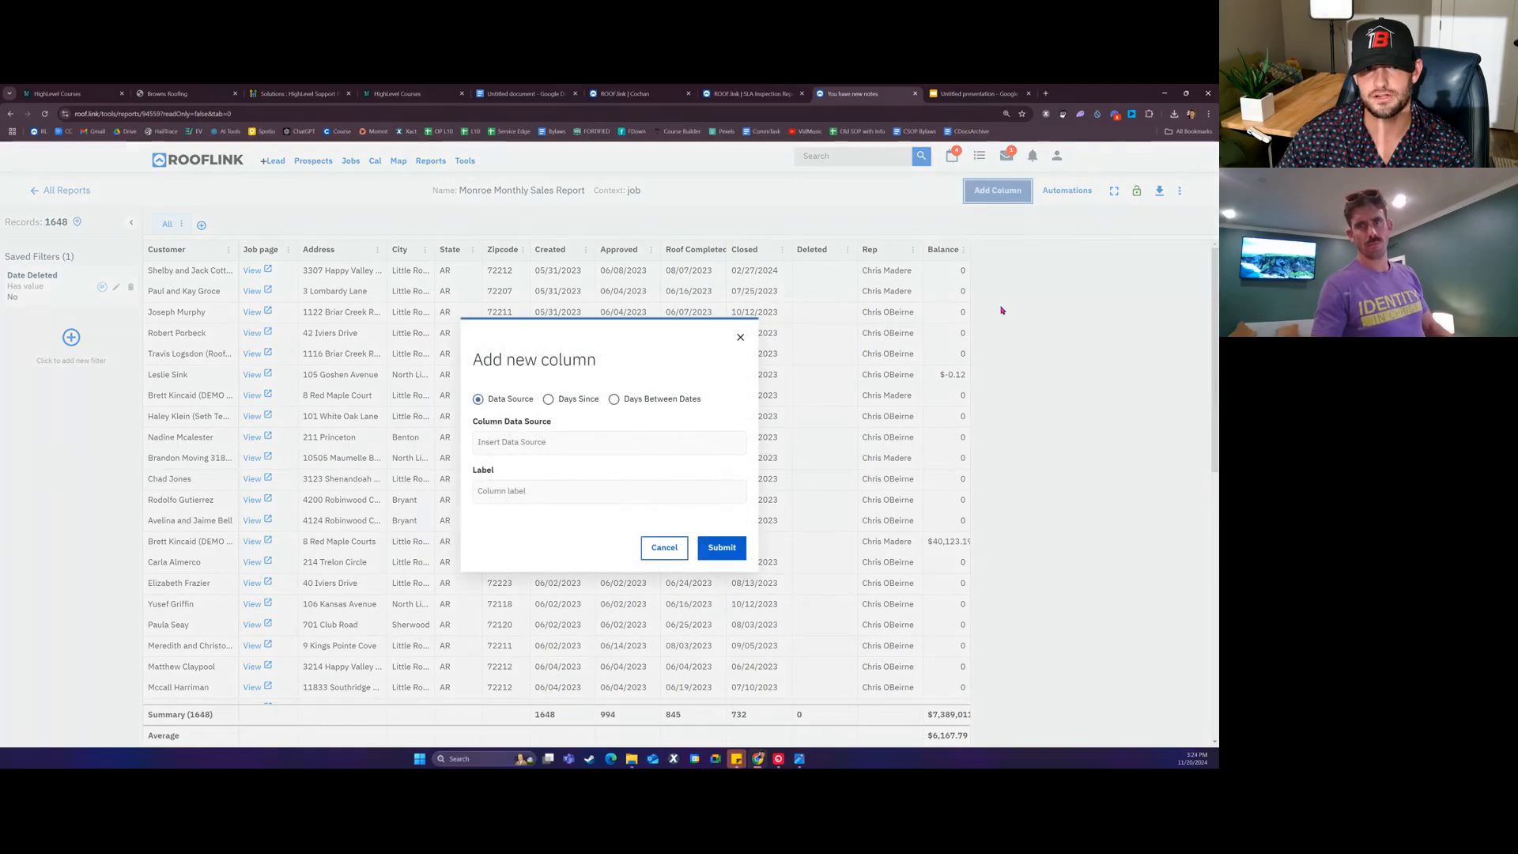
{"action": "left_click", "coordinate": [600, 440]}
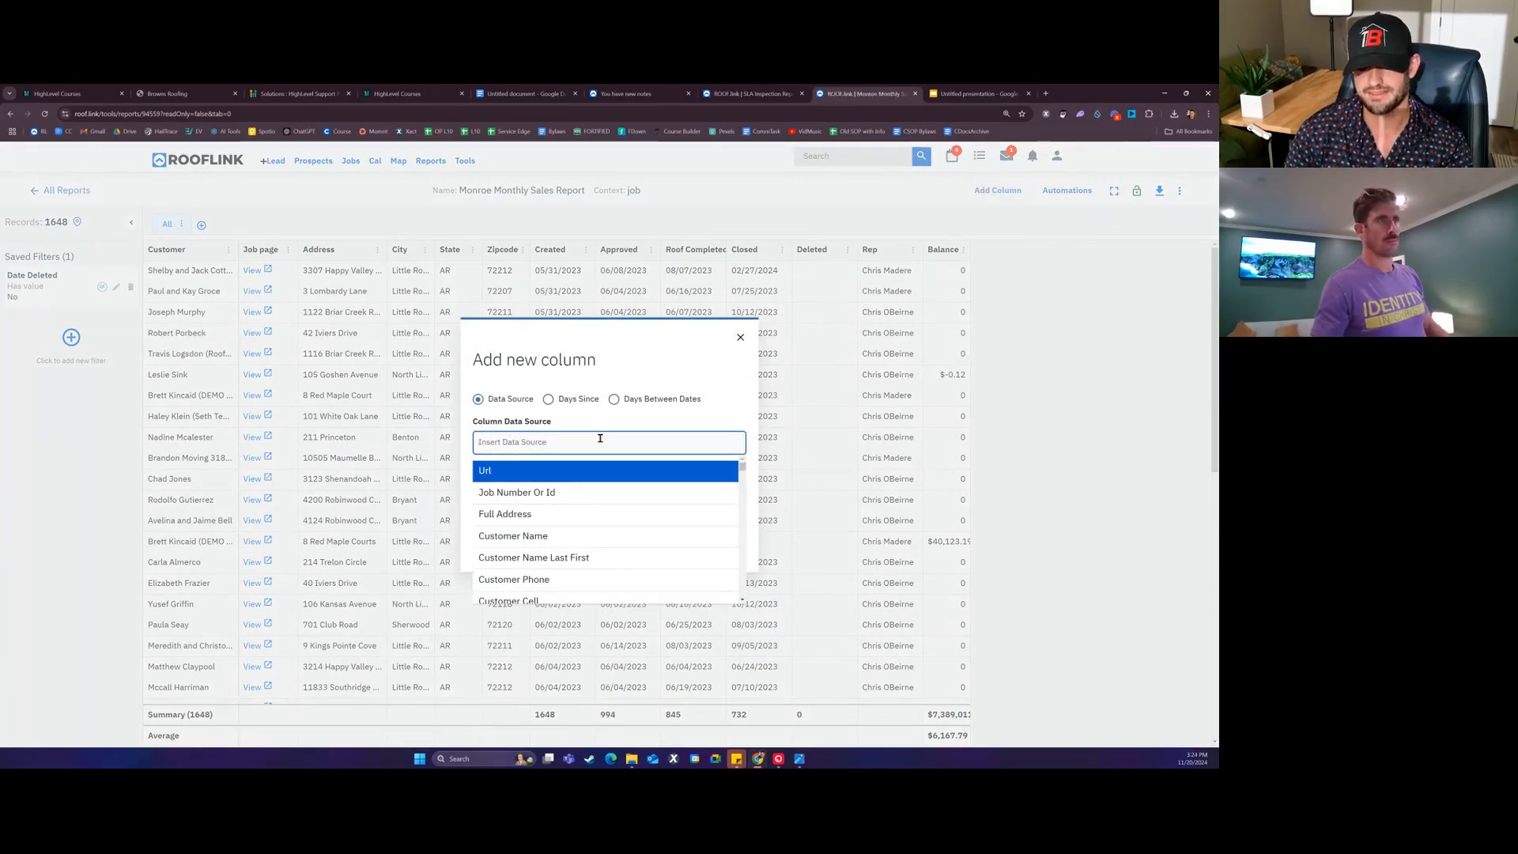
{"action": "type", "text": "estyim"}
{"action": "key", "text": "BackSpace"}
{"action": "key", "text": "BackSpace"}
{"action": "key", "text": "BackSpace"}
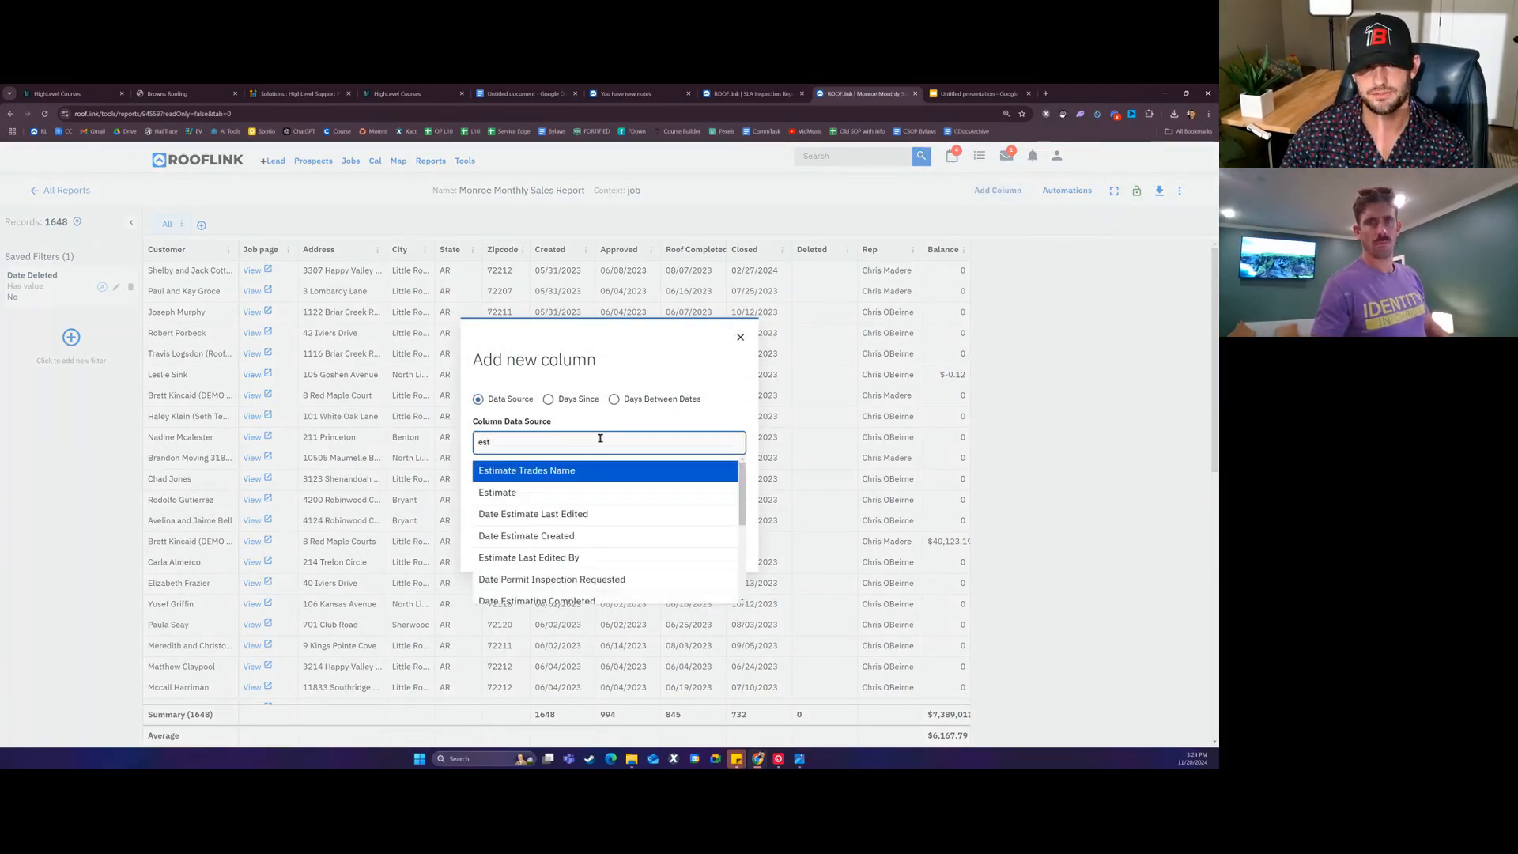
{"action": "left_click", "coordinate": [550, 494]}
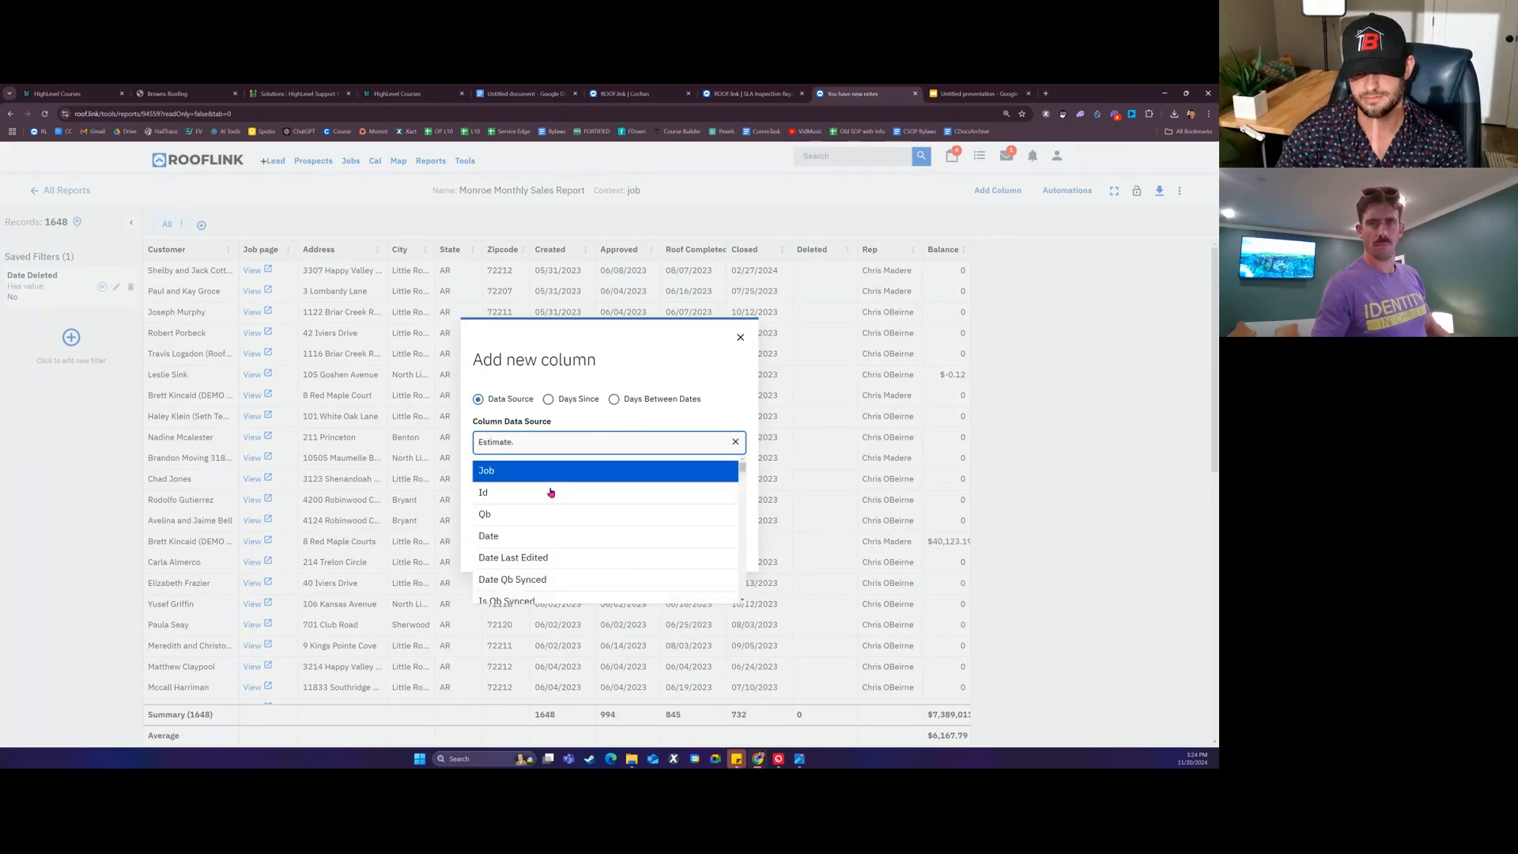
{"action": "type", "text": "job"}
{"action": "left_click", "coordinate": [564, 483]}
{"action": "type", "text": "custom"}
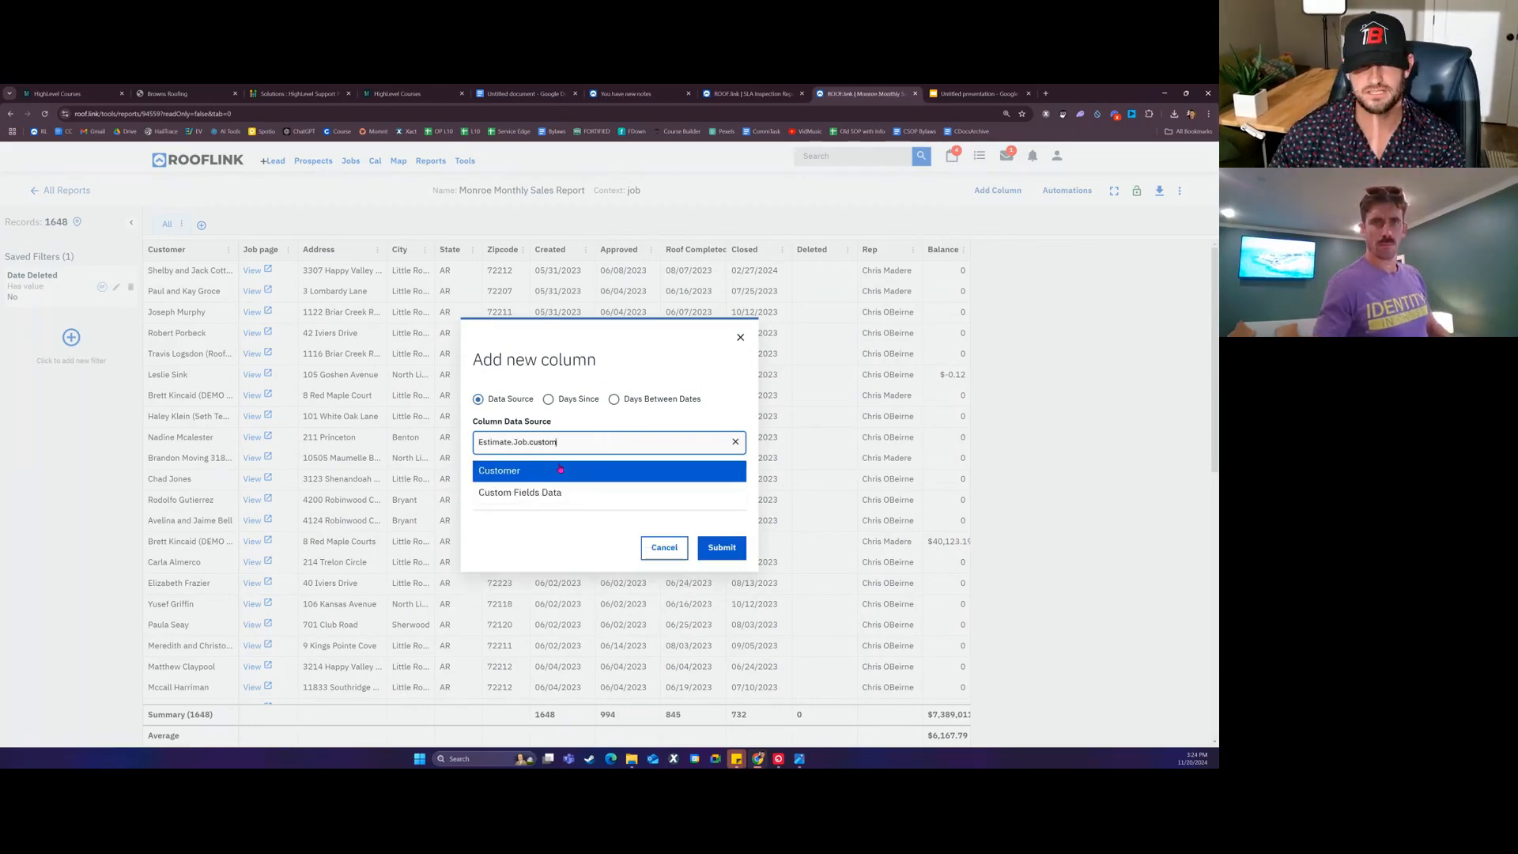
{"action": "left_click", "coordinate": [556, 469]}
{"action": "type", "text": "r.Region"}
{"action": "left_click", "coordinate": [555, 470]}
{"action": "type", "text": "abbr"}
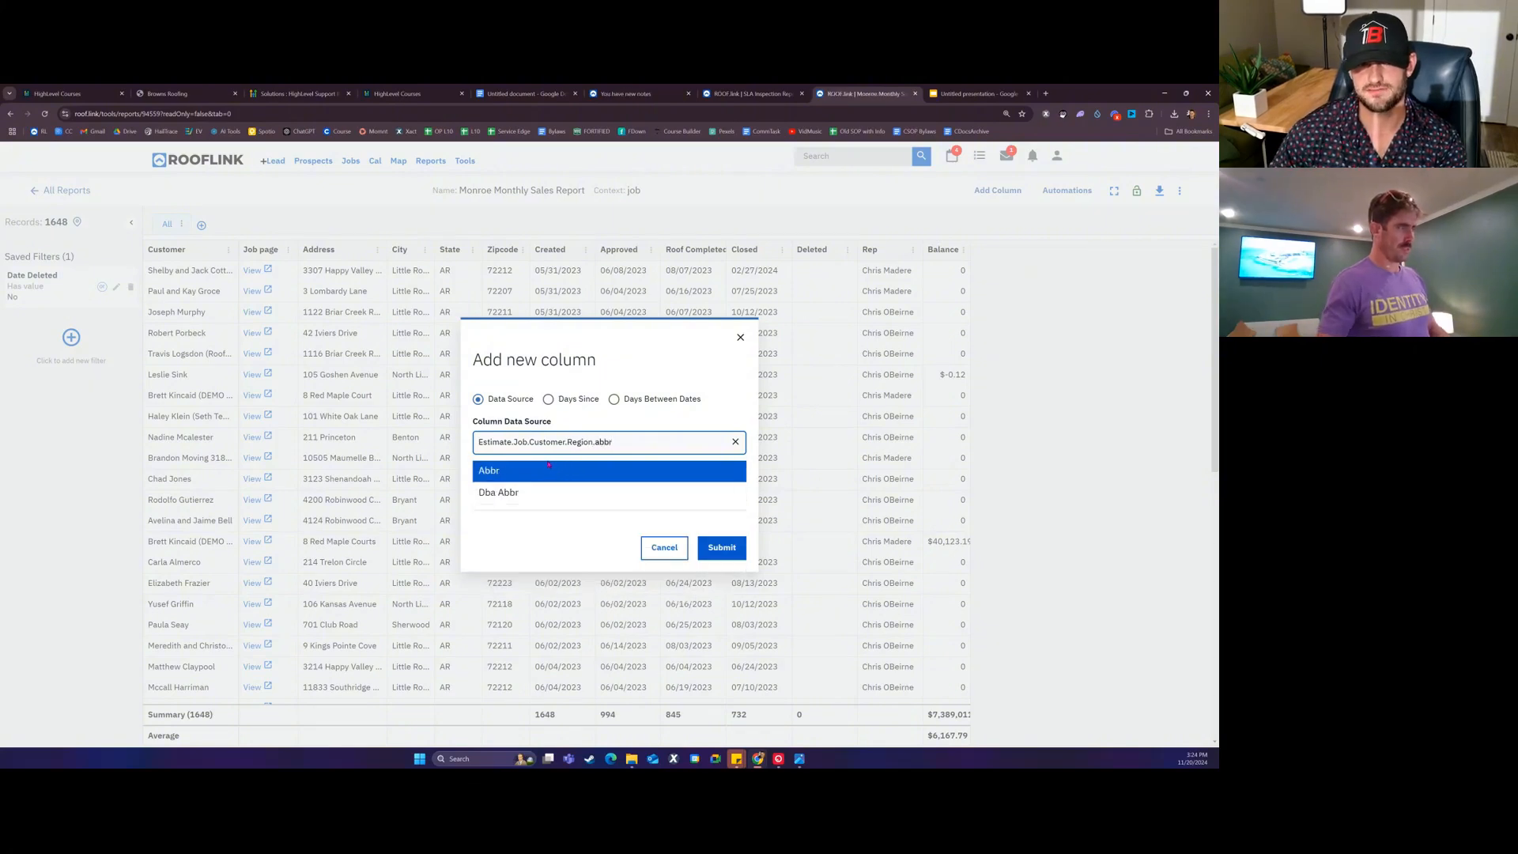
{"action": "left_click", "coordinate": [548, 469]}
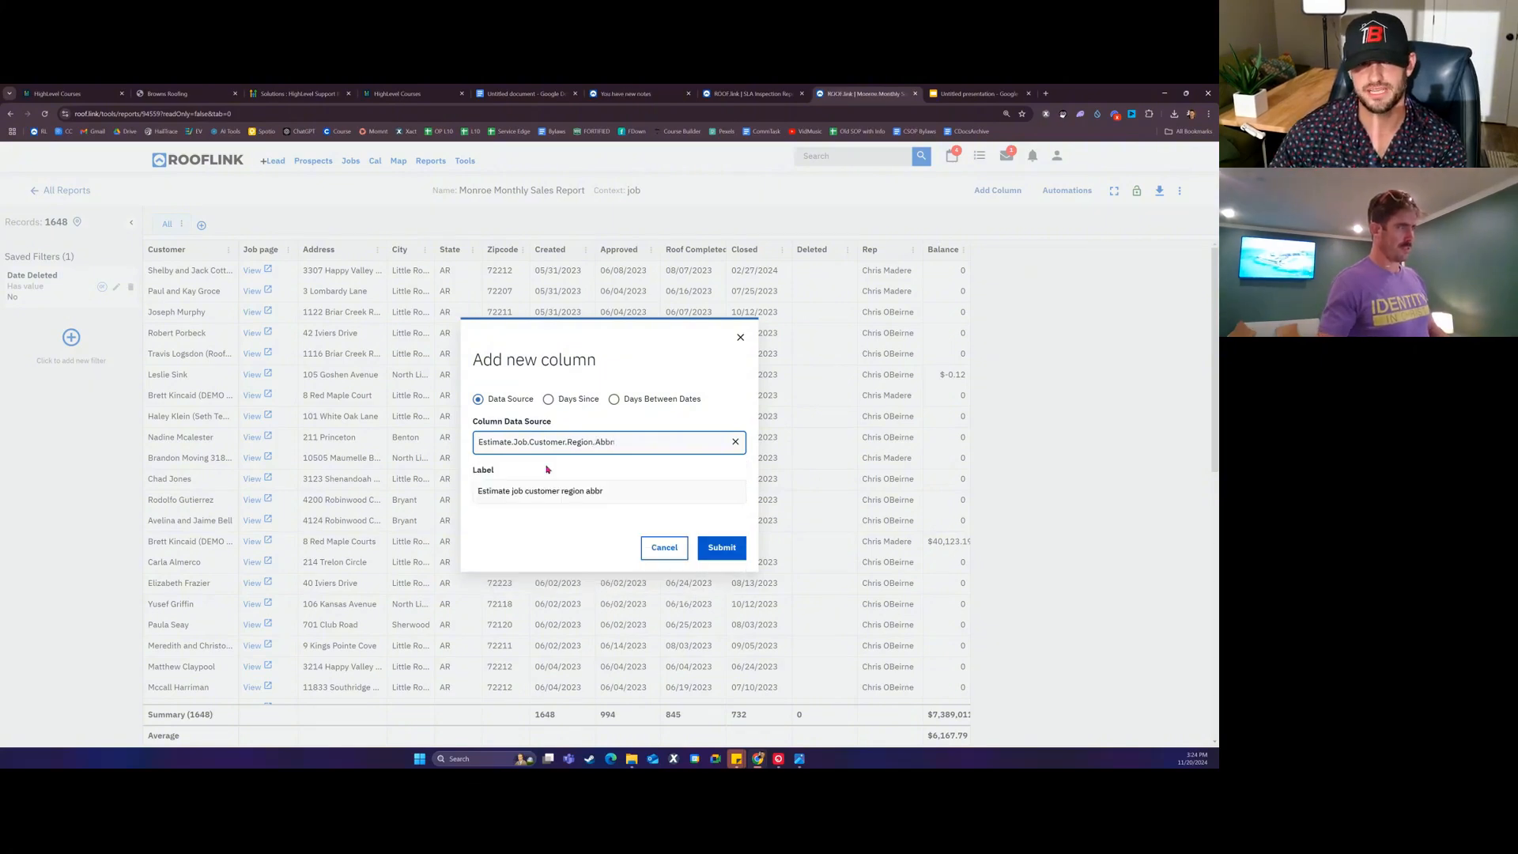
{"action": "triple_click", "coordinate": [608, 490]}
{"action": "type", "text": "Region Abbr"}
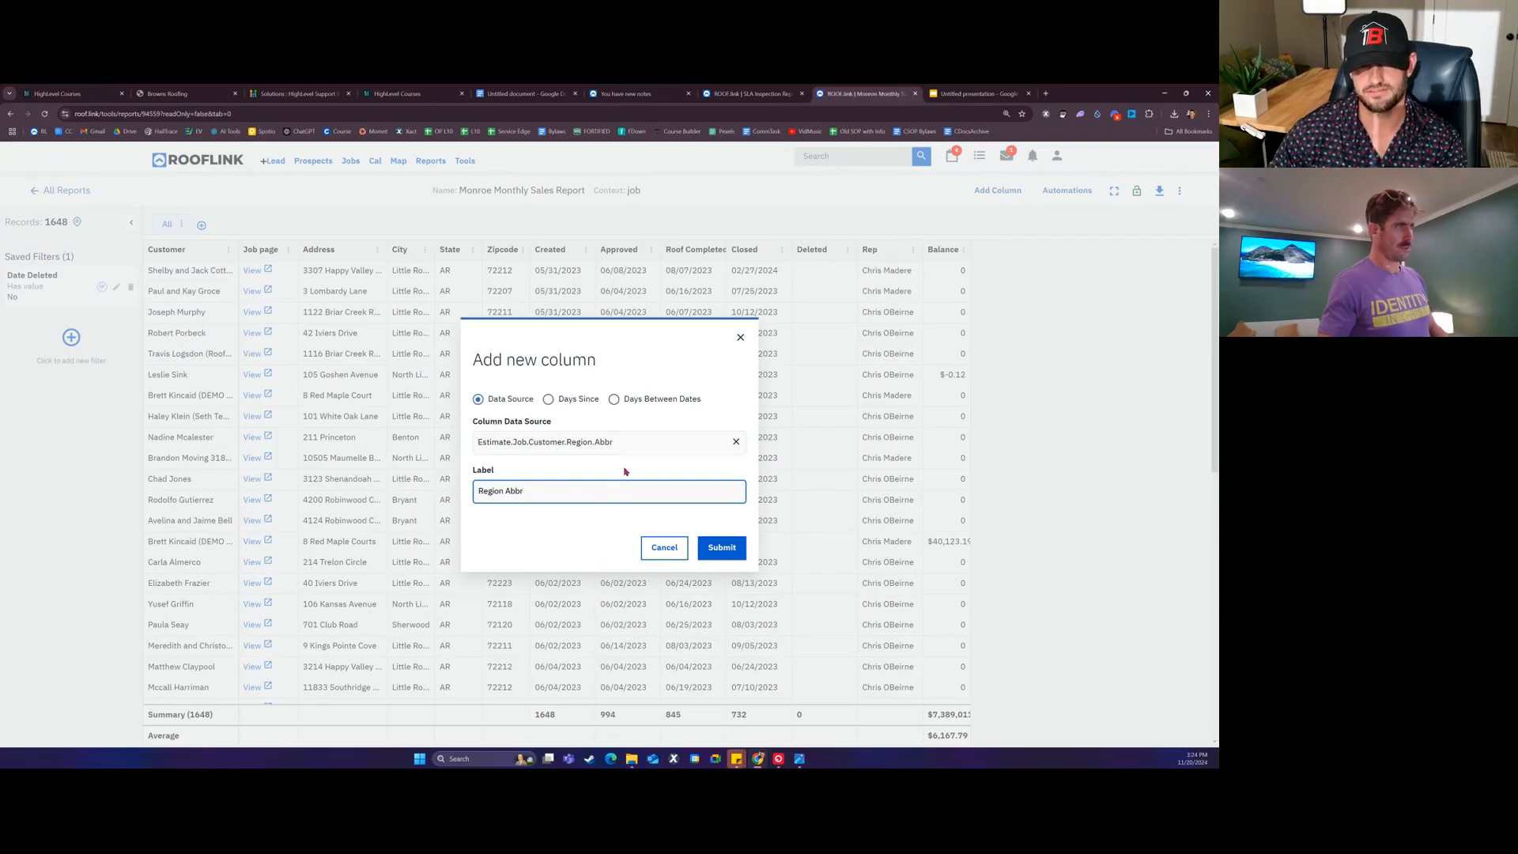
{"action": "left_click", "coordinate": [721, 547]}
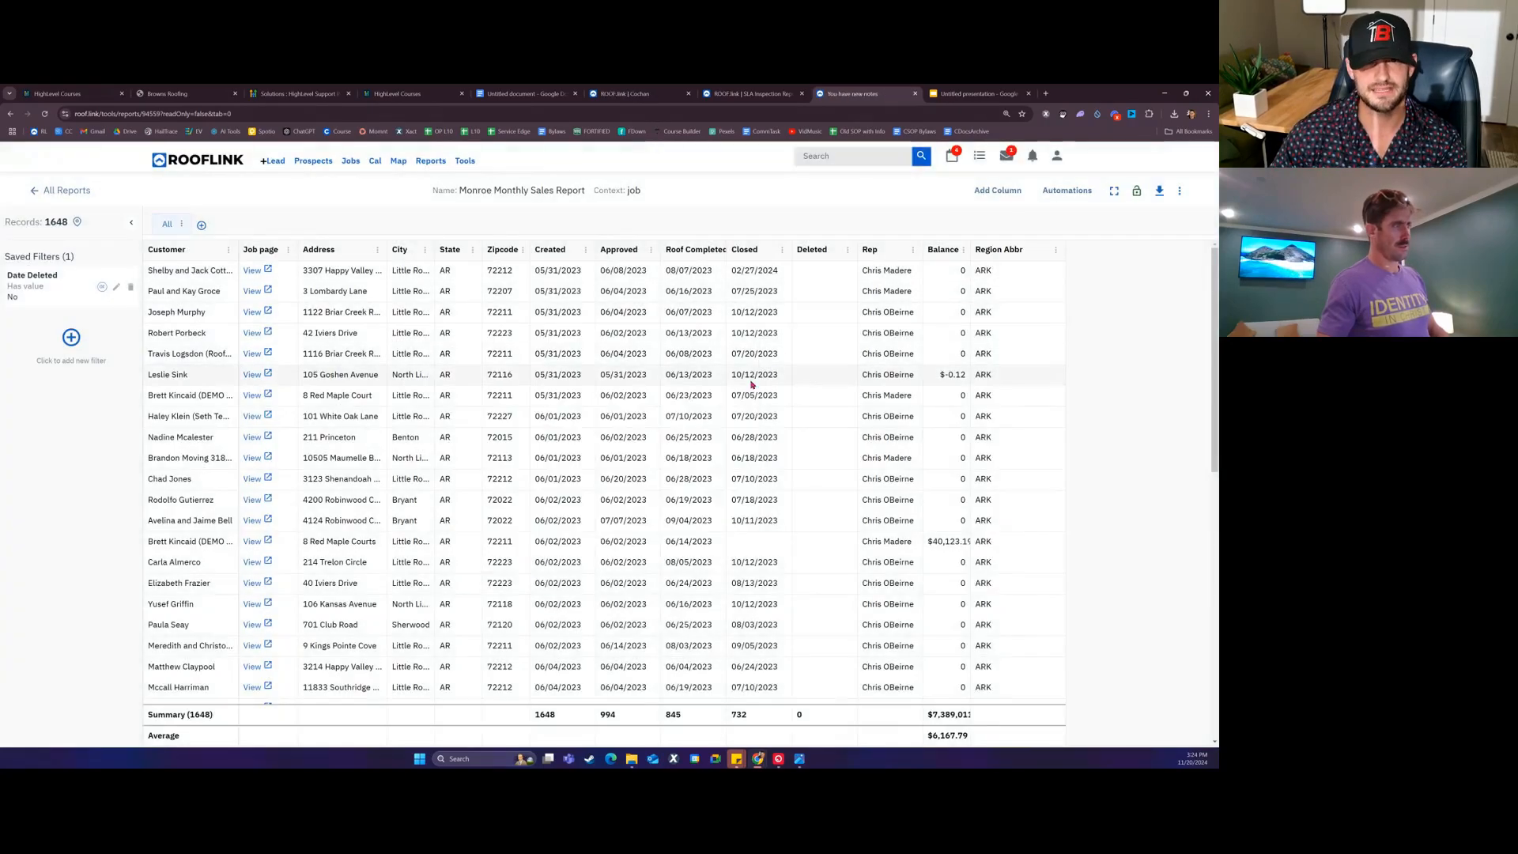
Step: Add a filter Region Abbr is exact LA
{"action": "left_click", "coordinate": [71, 337]}
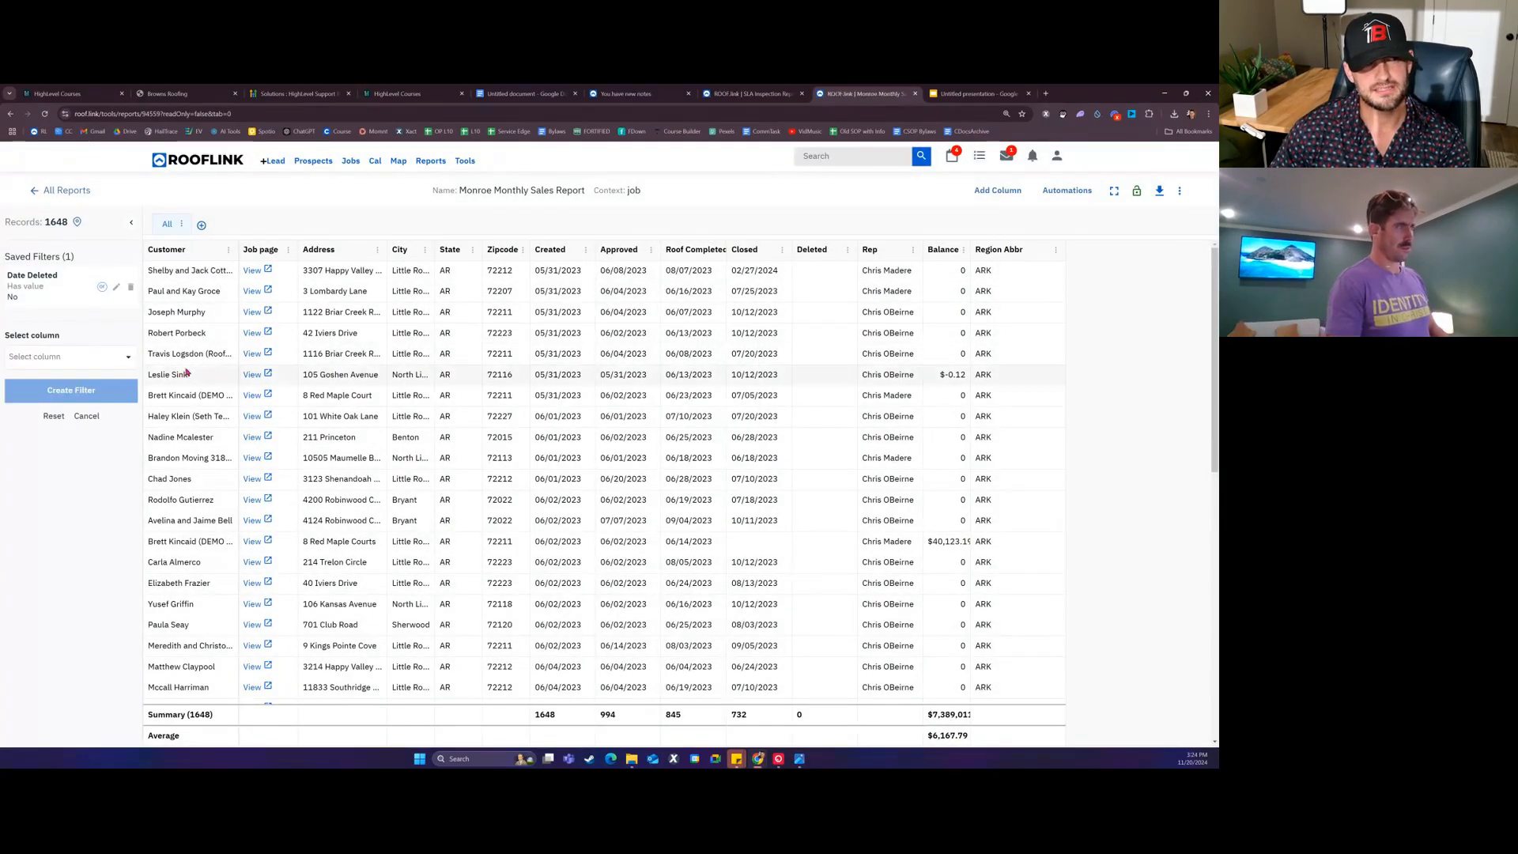
{"action": "left_click", "coordinate": [84, 360]}
{"action": "type", "text": "region"}
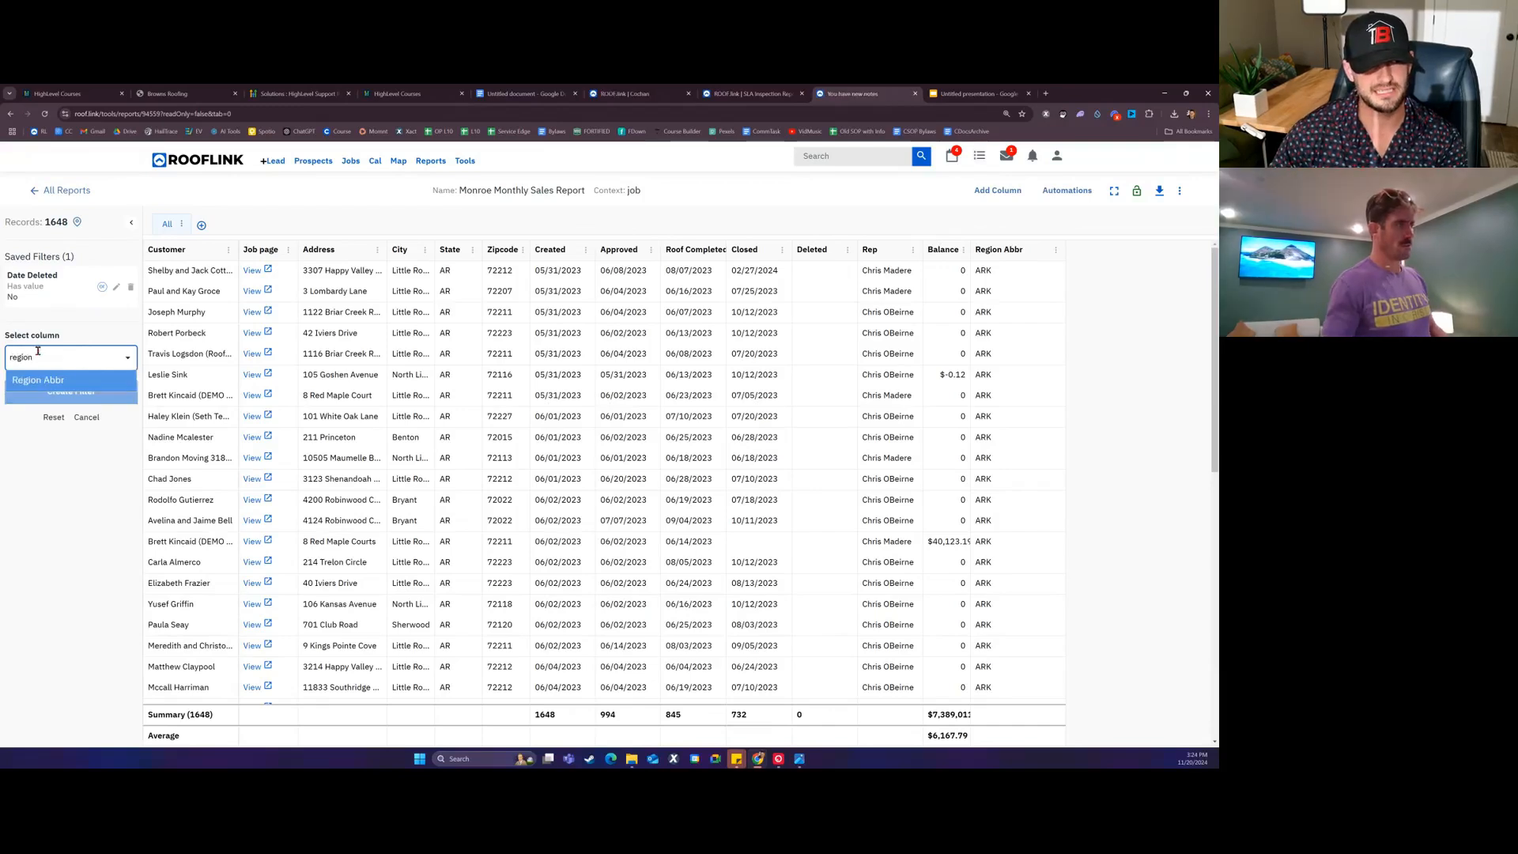
{"action": "left_click", "coordinate": [37, 380]}
{"action": "left_click", "coordinate": [47, 404]}
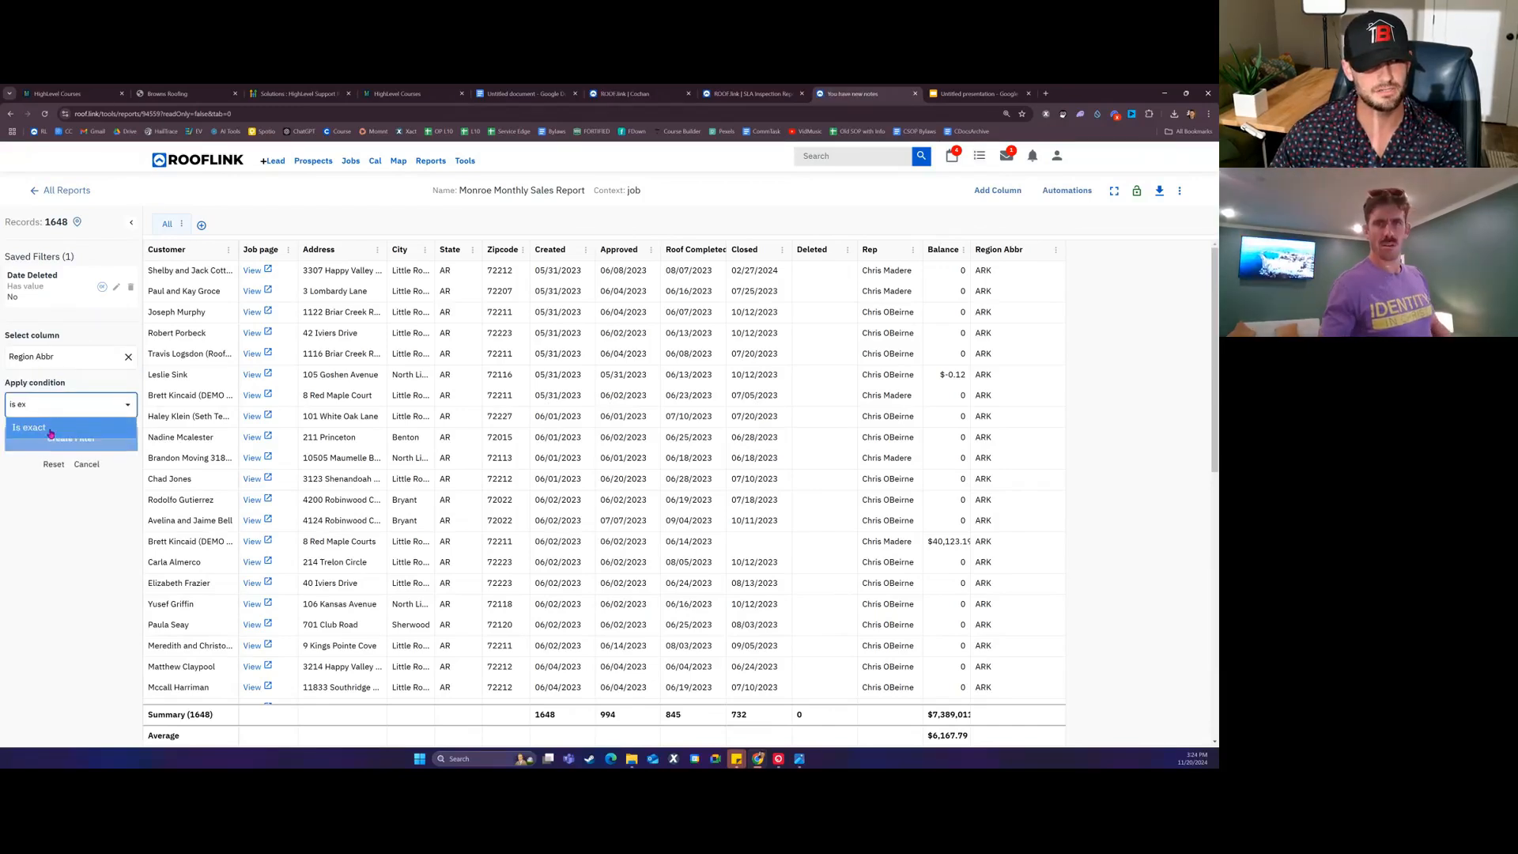
{"action": "left_click", "coordinate": [35, 424]}
{"action": "left_click", "coordinate": [79, 455]}
{"action": "type", "text": "LA"}
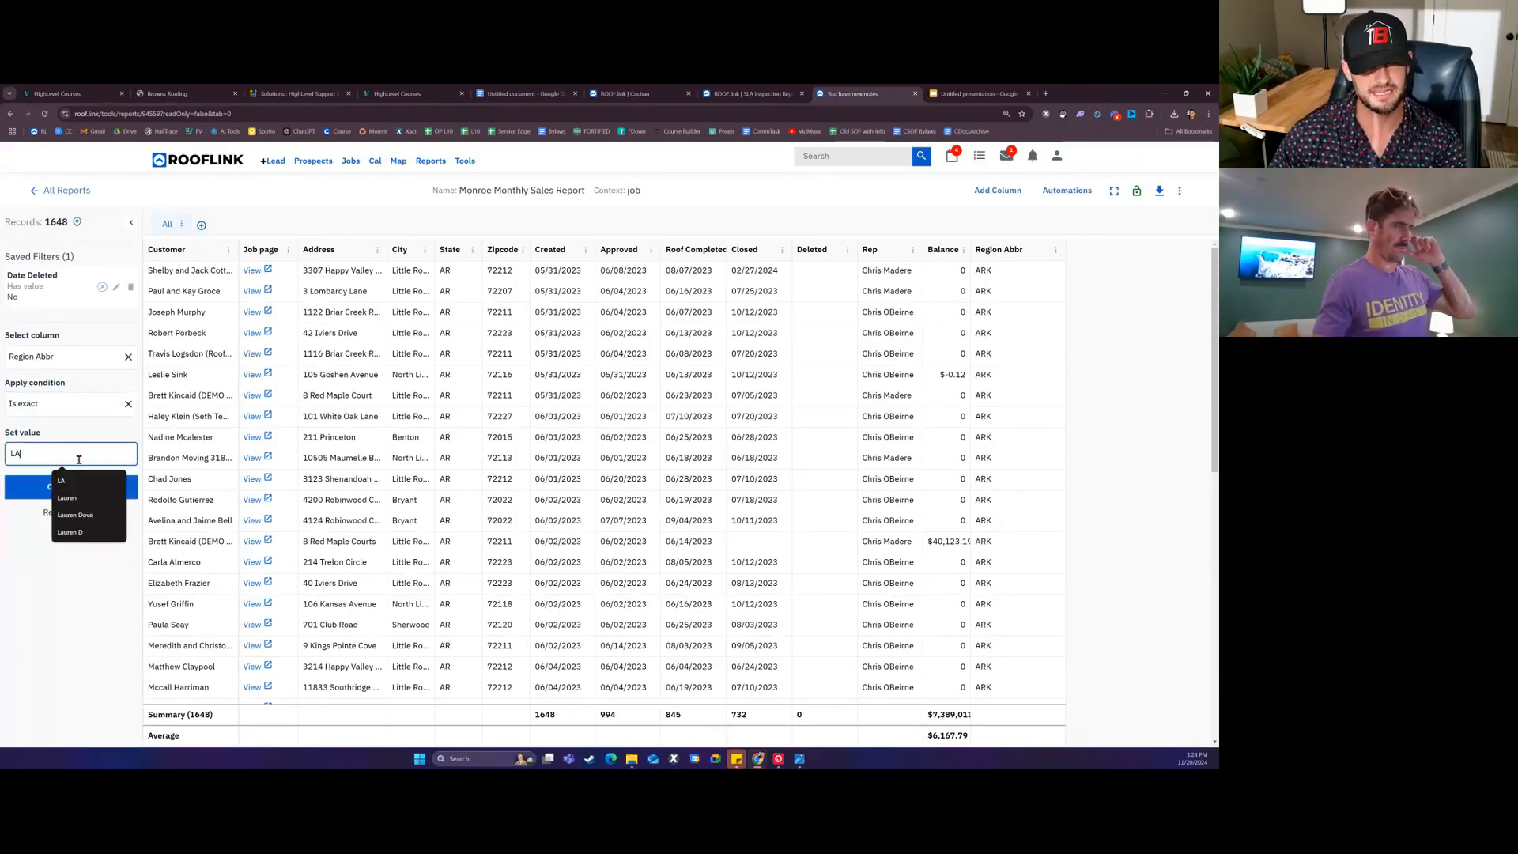
{"action": "key", "text": "Return"}
Step: Abandon the extra column attempt, closing the Add new column dialog unchanged
{"action": "left_click", "coordinate": [998, 191]}
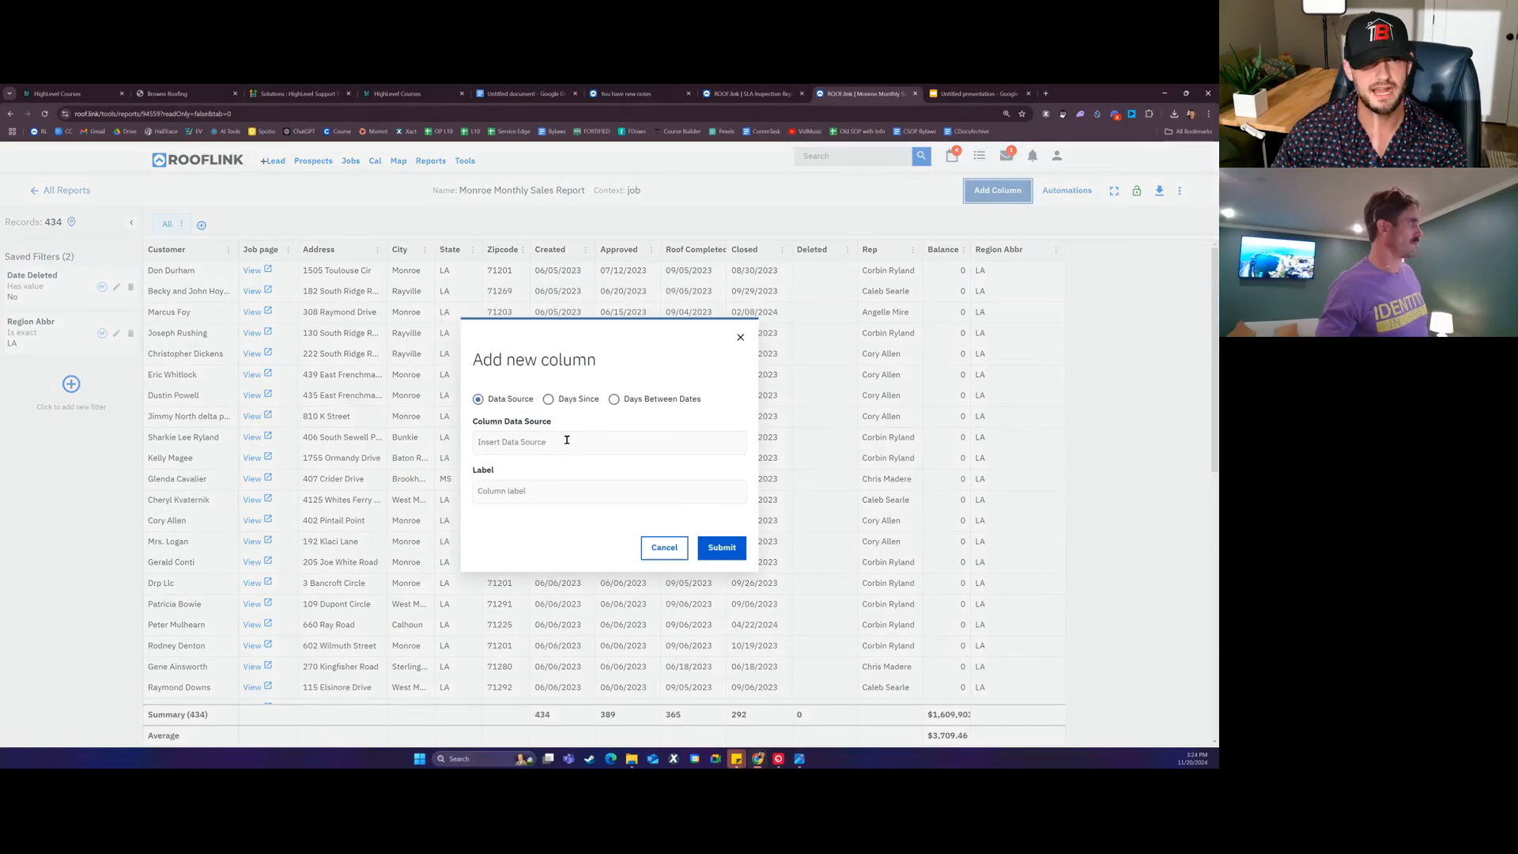
{"action": "left_click", "coordinate": [567, 439]}
{"action": "type", "text": "app"}
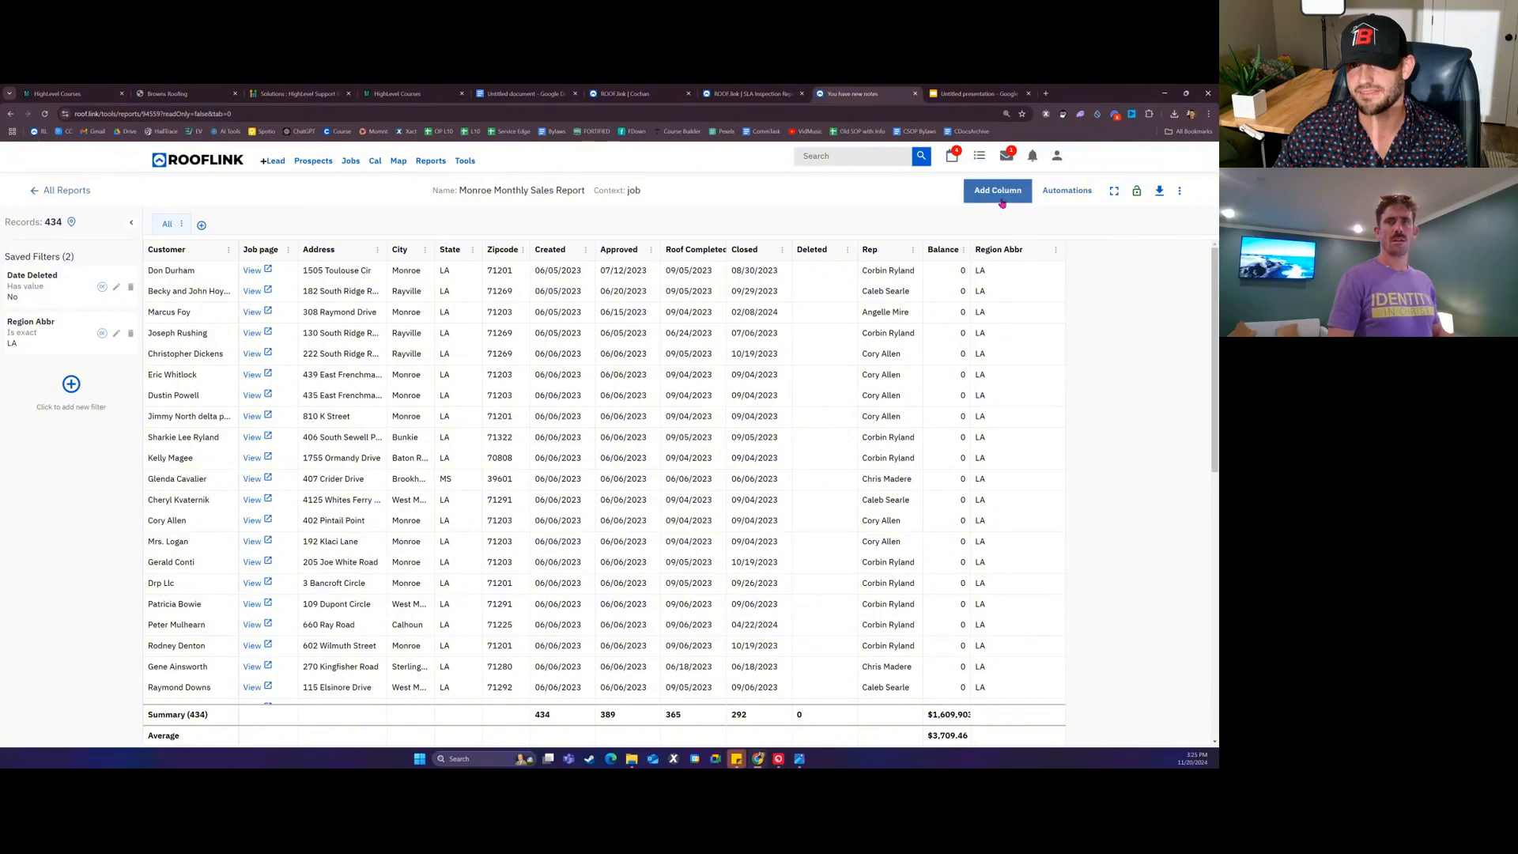
{"action": "left_click", "coordinate": [1002, 200]}
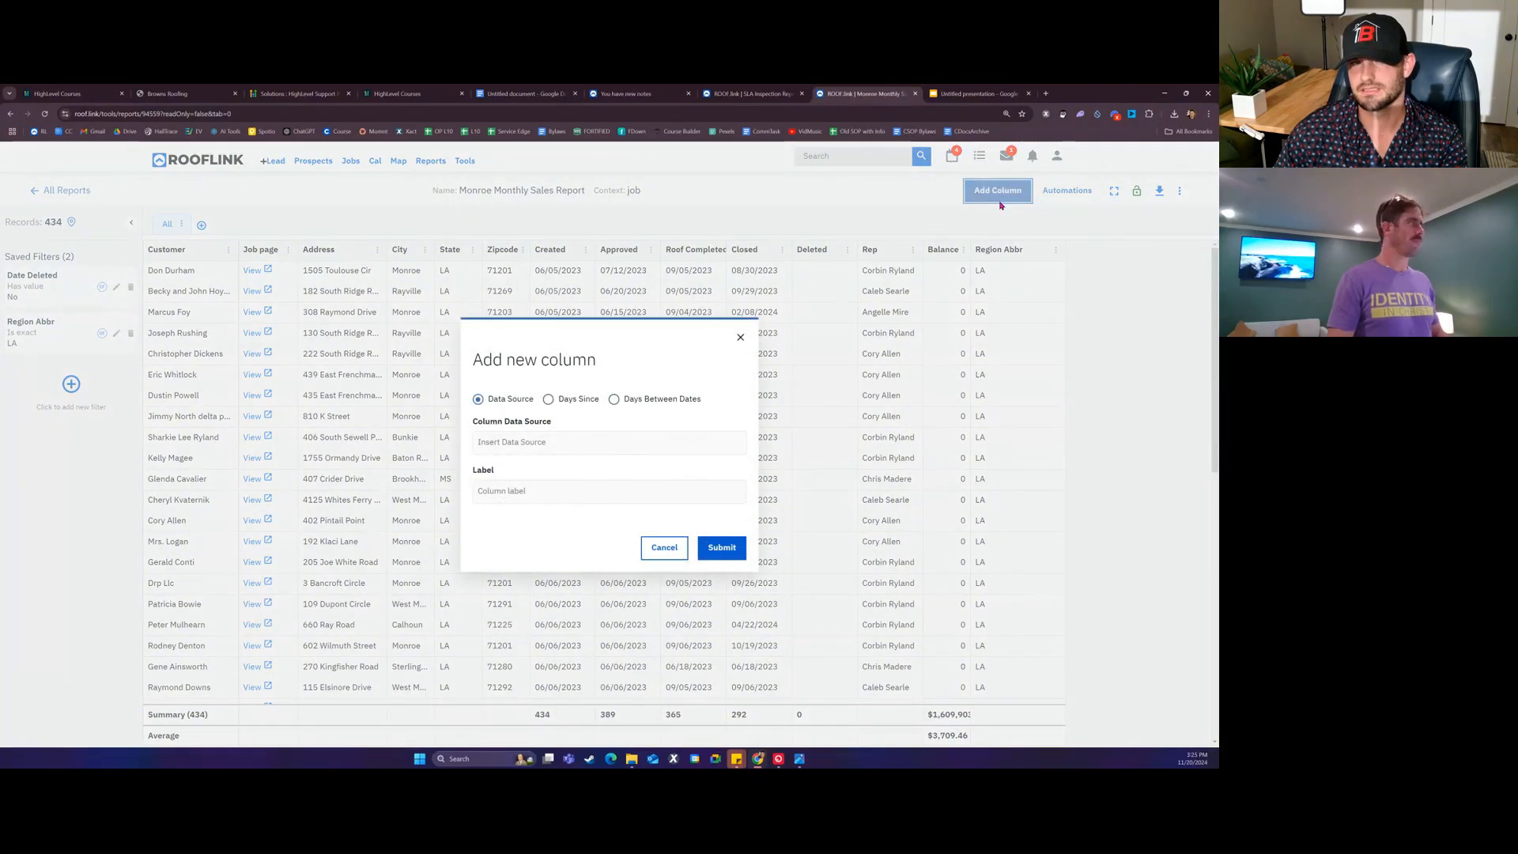
{"action": "left_click", "coordinate": [560, 443]}
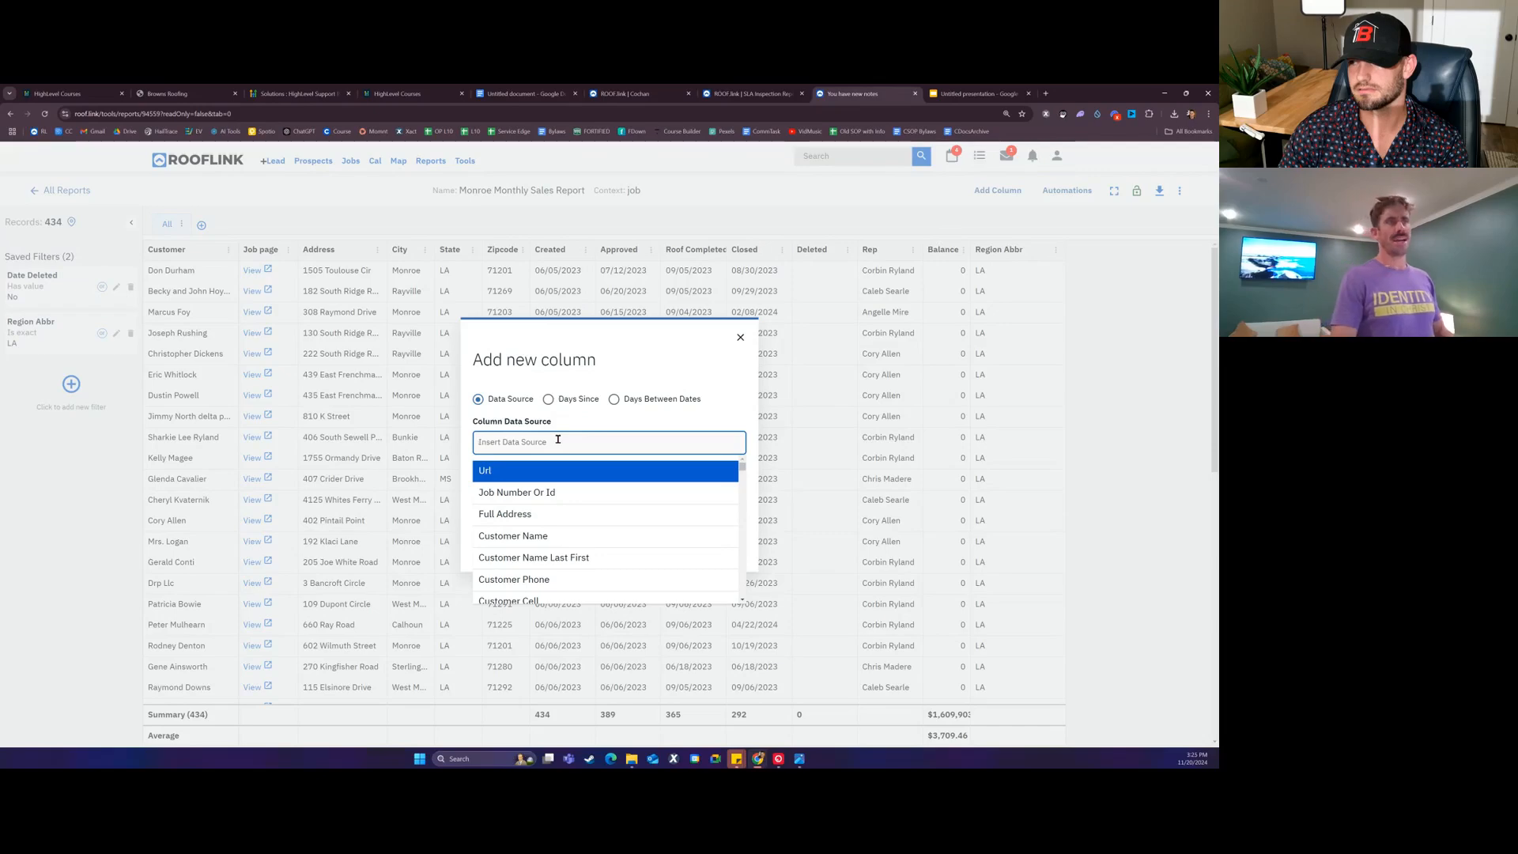
{"action": "left_click", "coordinate": [740, 338]}
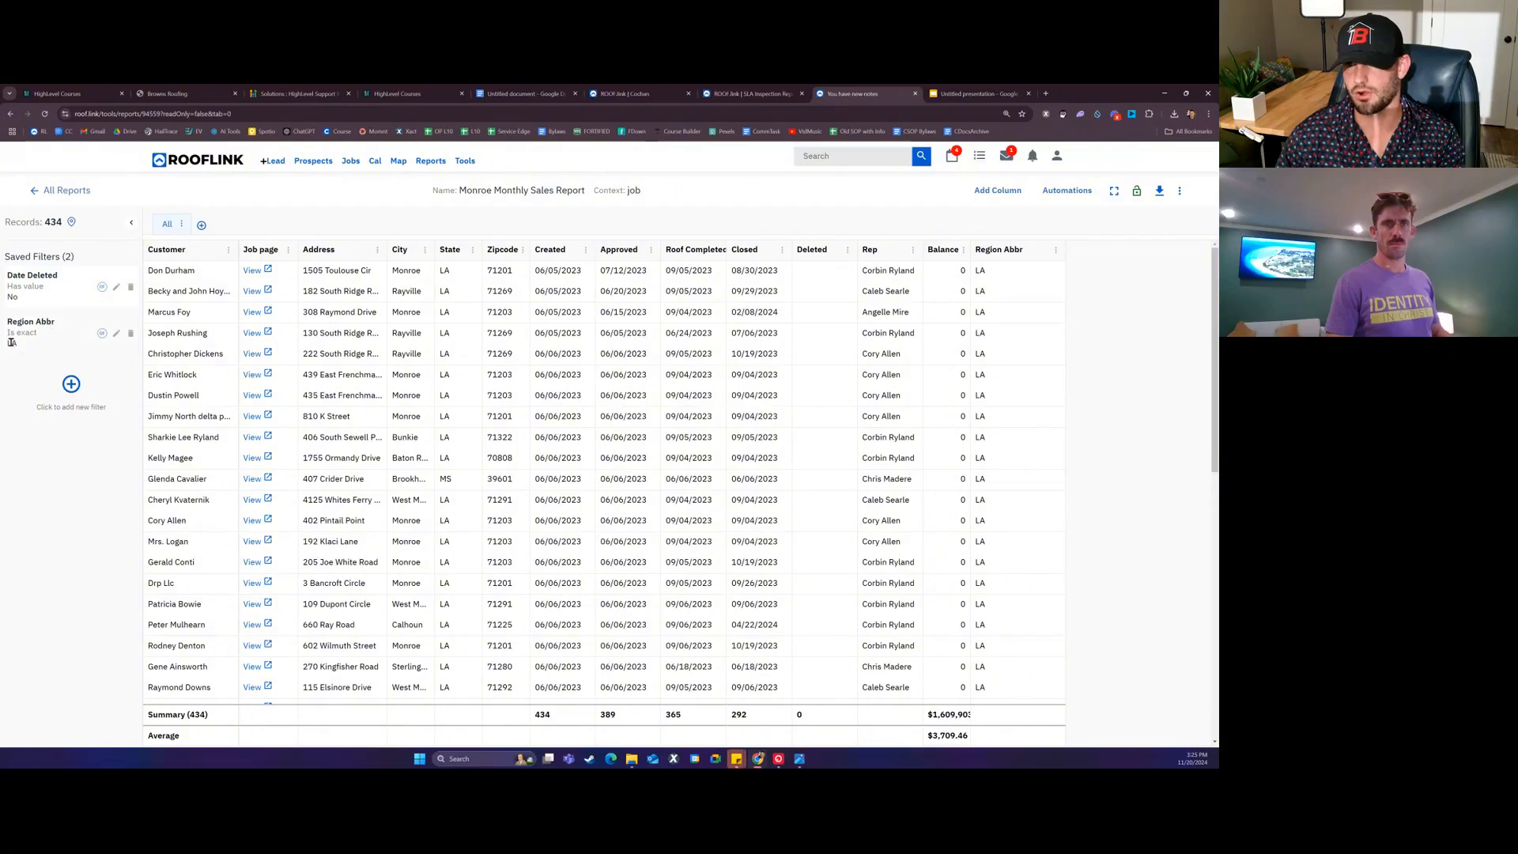
{"action": "left_click_drag", "start_coordinate": [11, 332], "coordinate": [39, 334]}
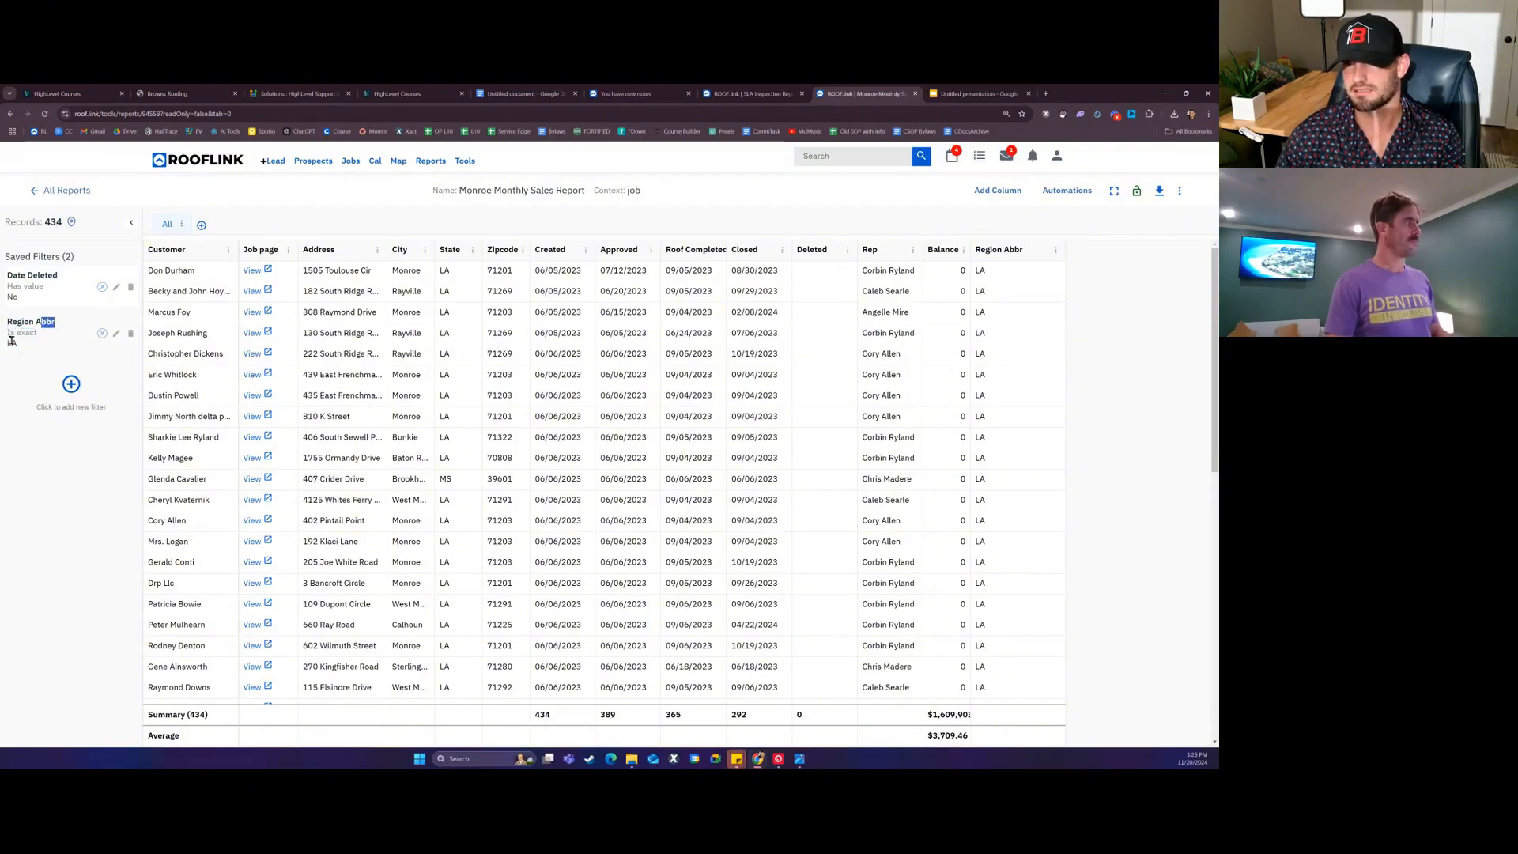
{"action": "left_click", "coordinate": [52, 340]}
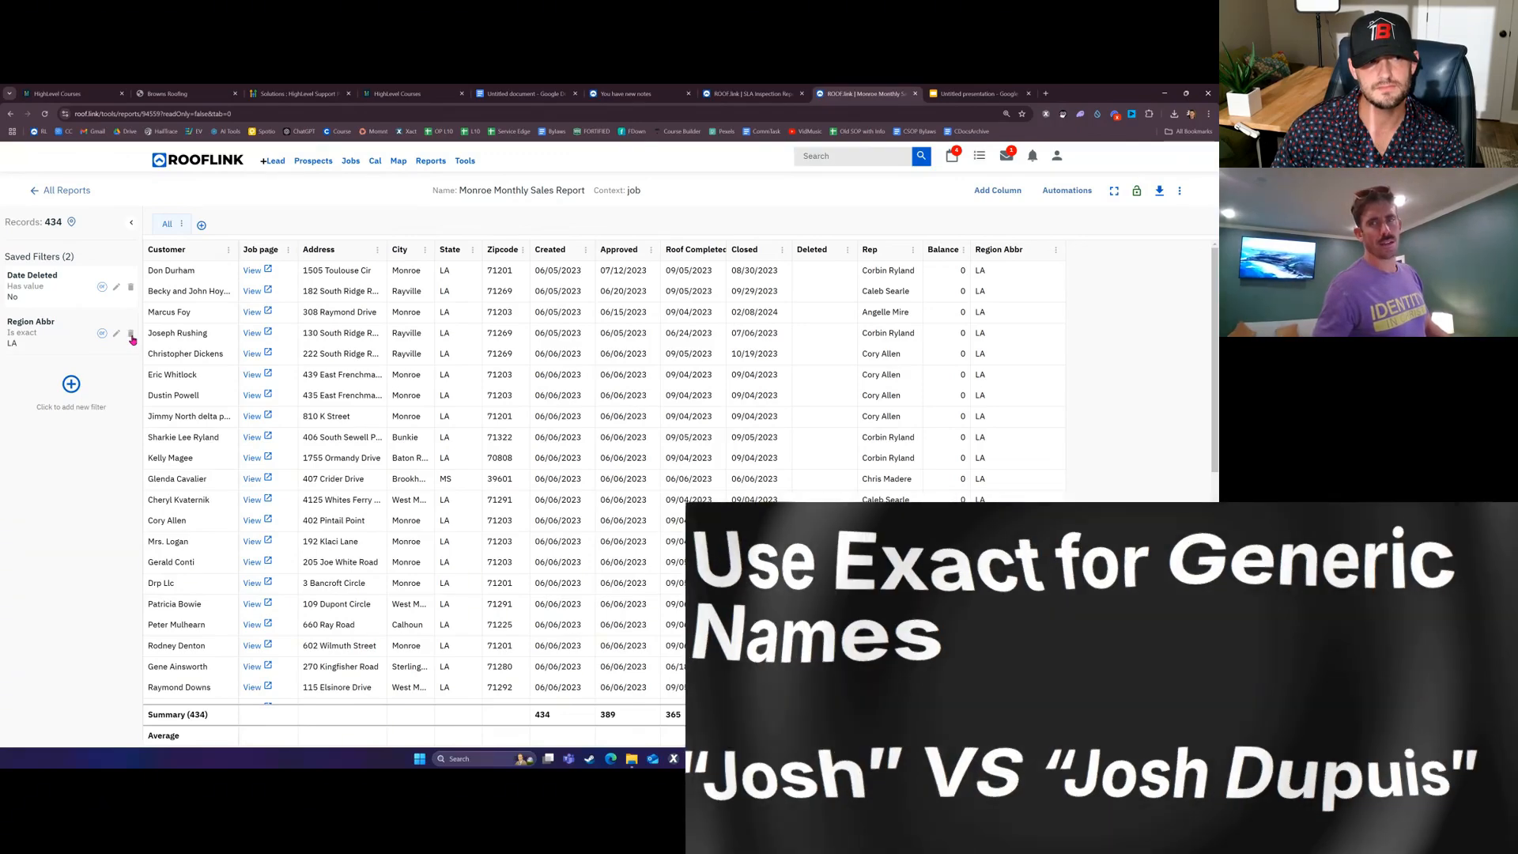
Step: Delete the Region Abbr filter and recreate it as Region Abbr is exact LA
{"action": "left_click", "coordinate": [132, 337]}
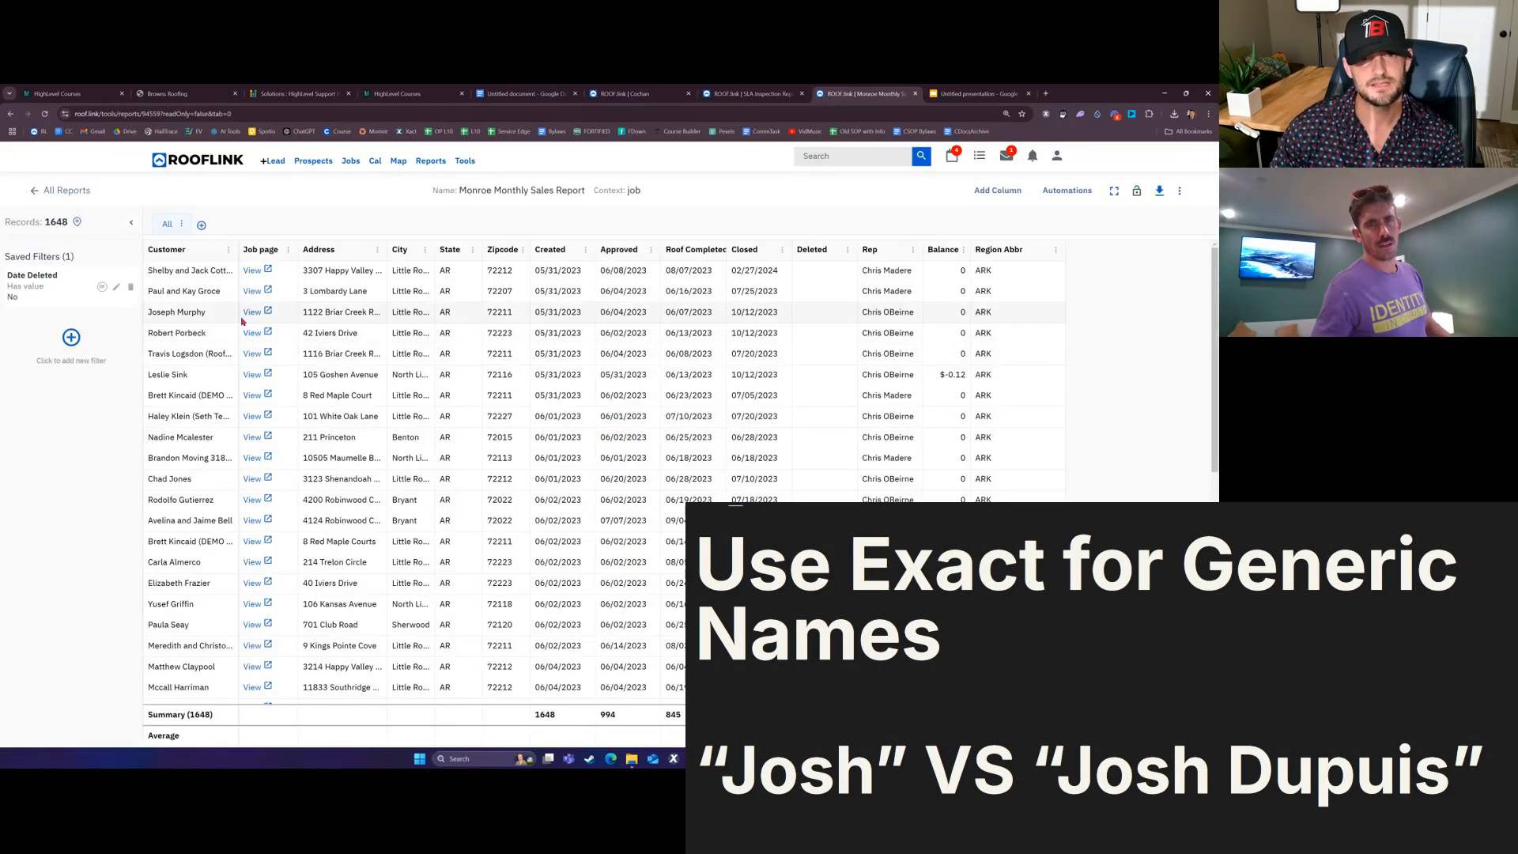
{"action": "left_click", "coordinate": [77, 341]}
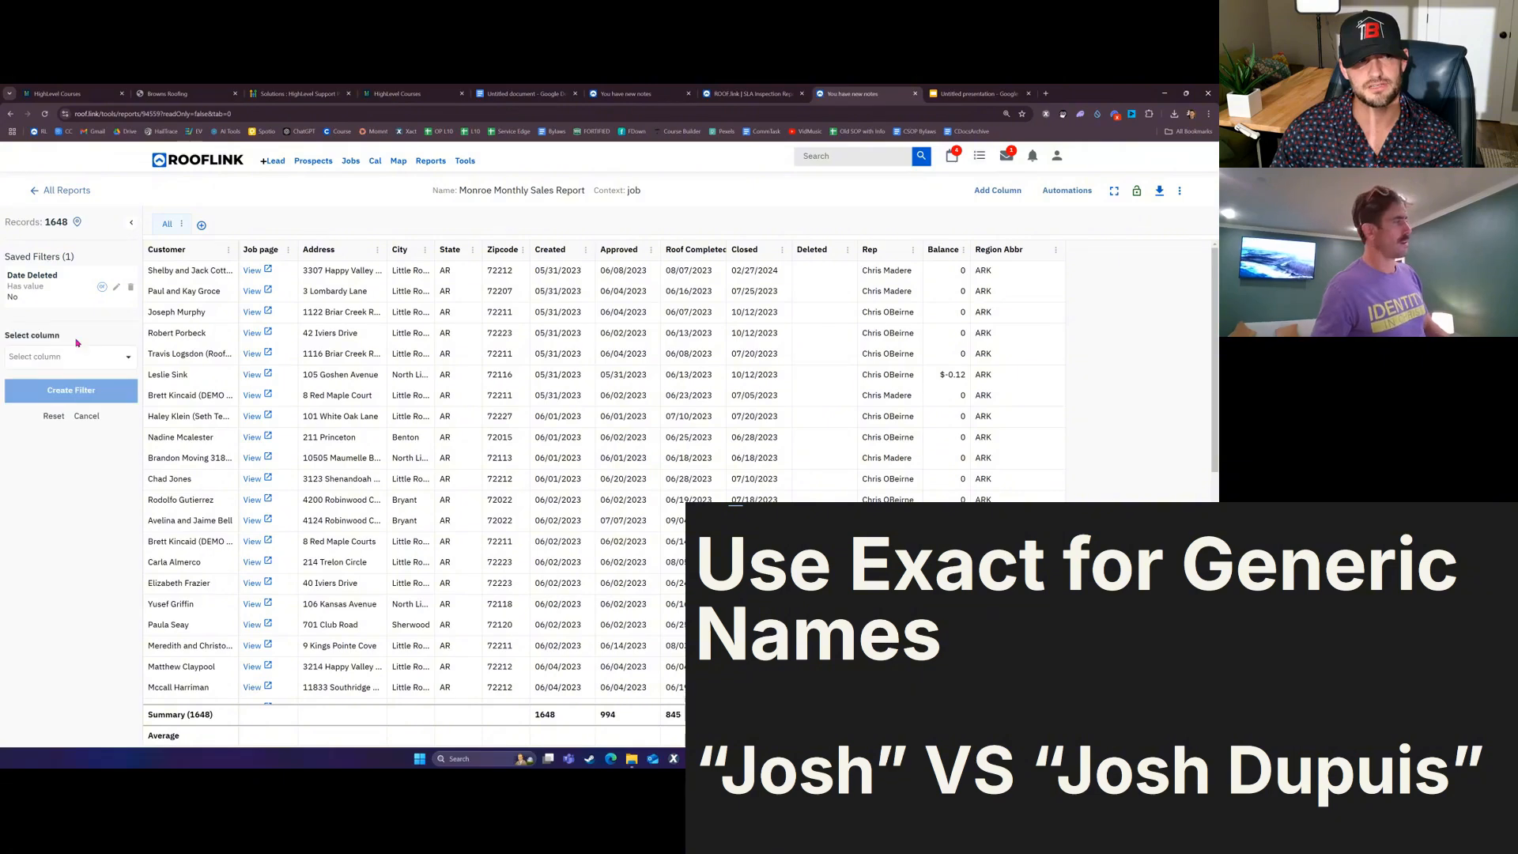
{"action": "left_click", "coordinate": [86, 356]}
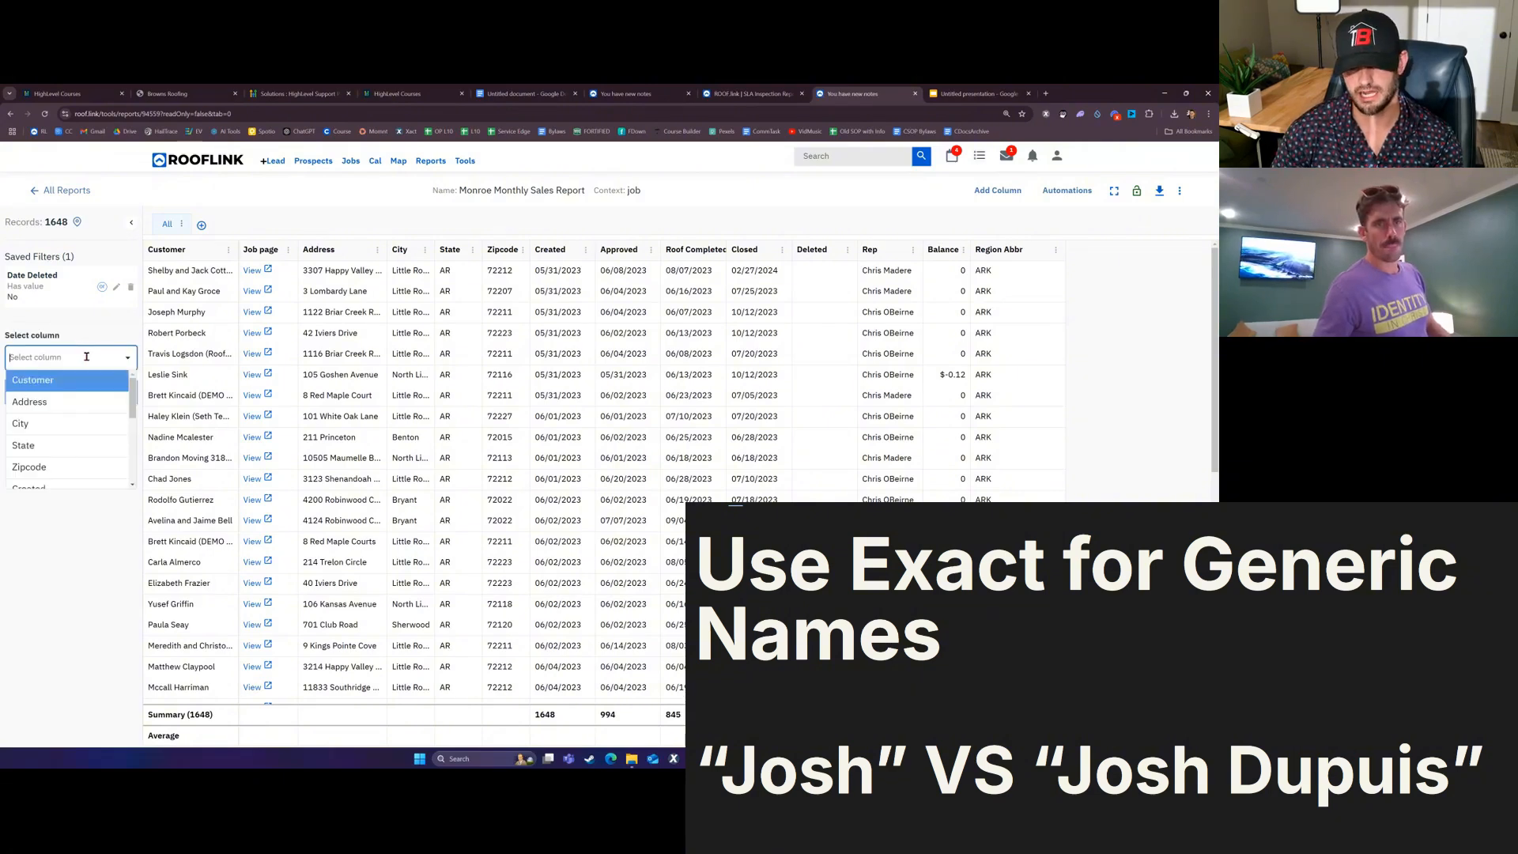
{"action": "type", "text": "region"}
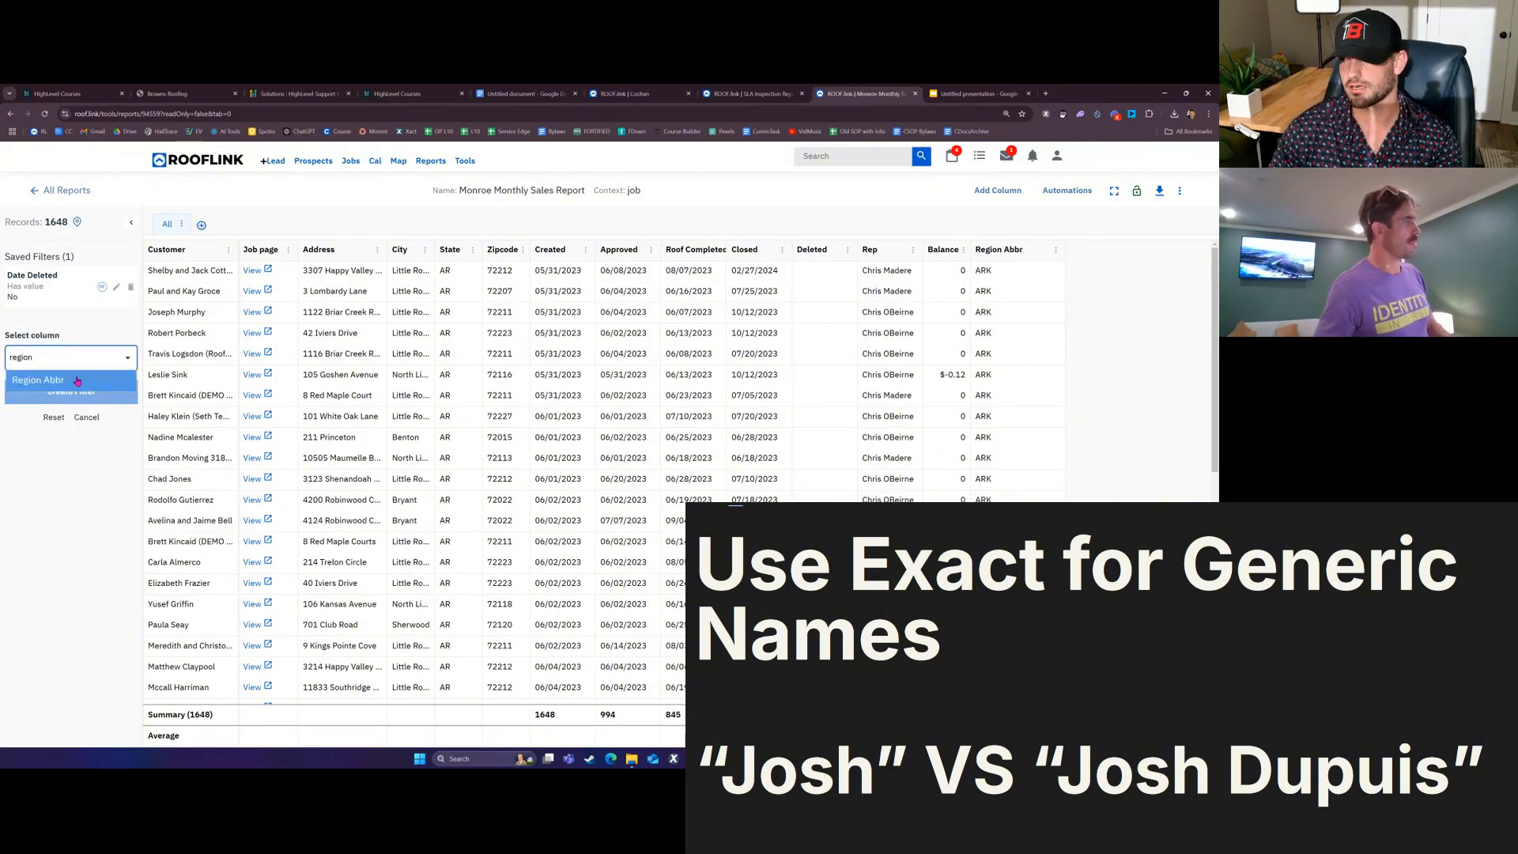
{"action": "left_click", "coordinate": [76, 381]}
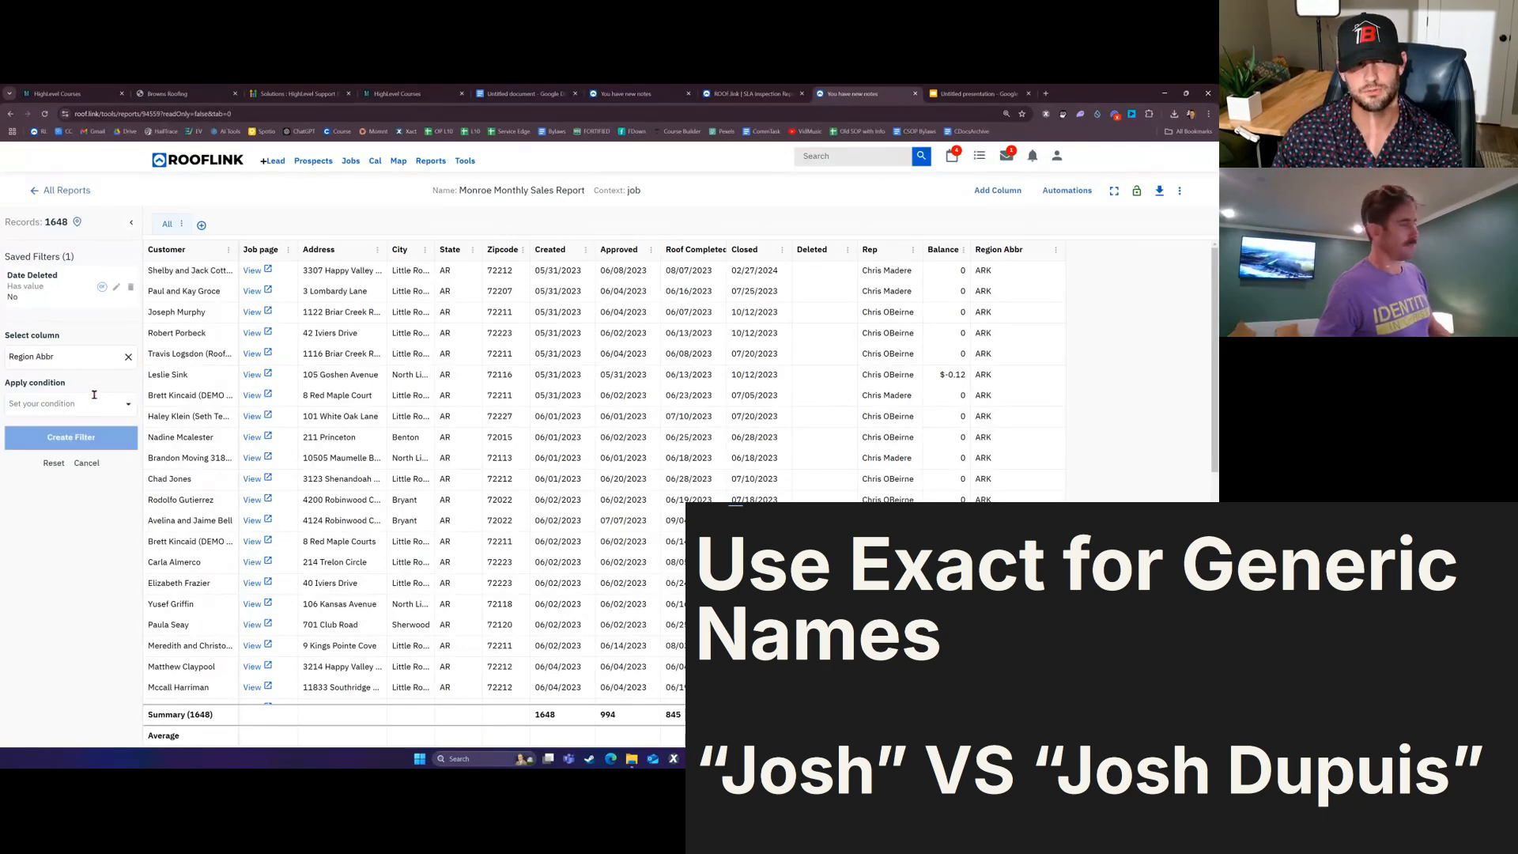
{"action": "left_click", "coordinate": [95, 405]}
{"action": "type", "text": "is e"}
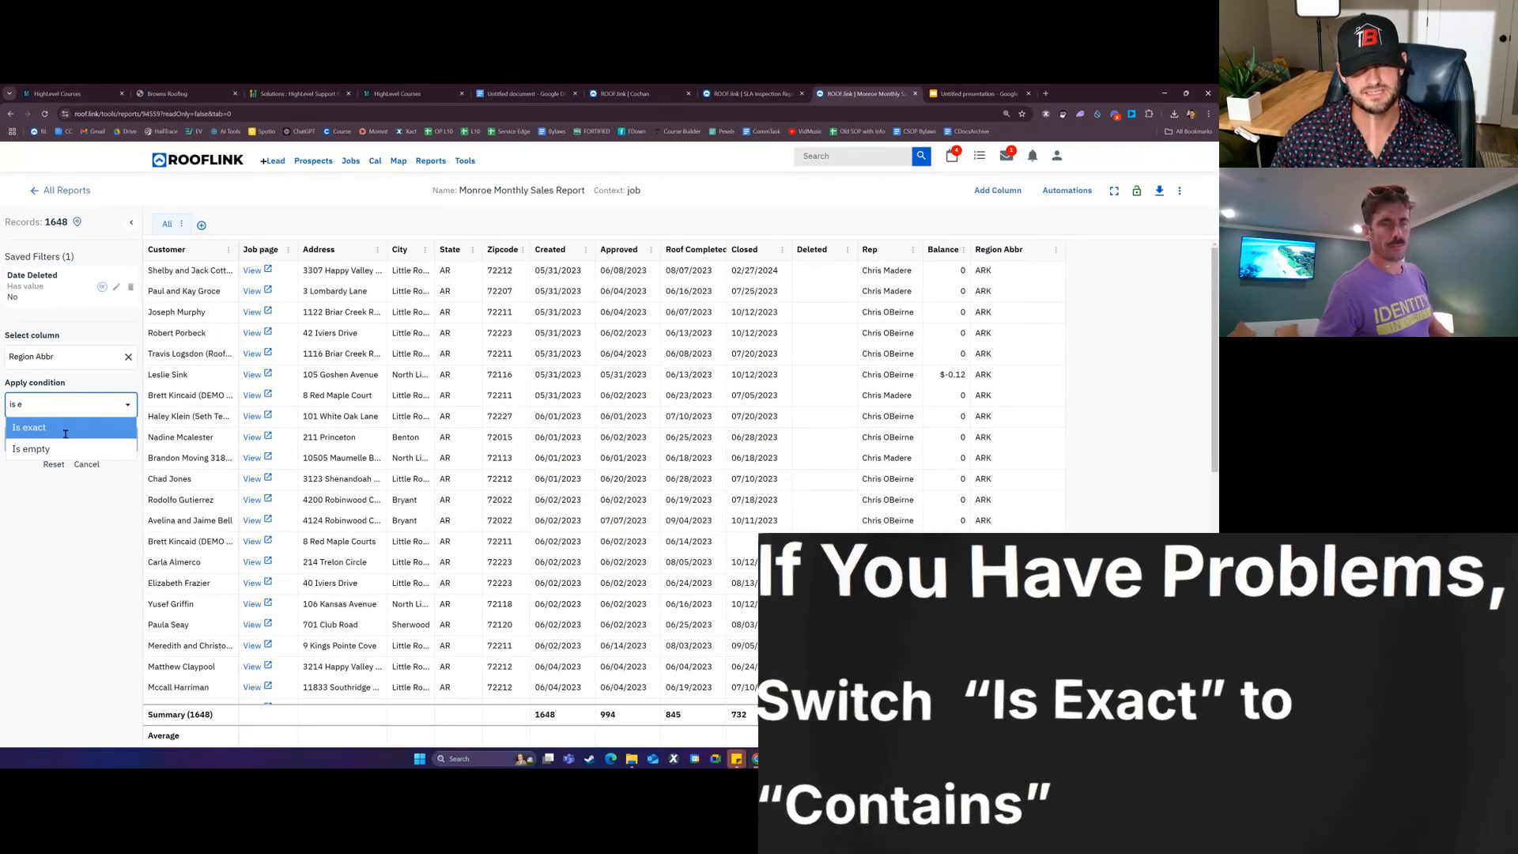
{"action": "left_click", "coordinate": [62, 428]}
{"action": "left_click", "coordinate": [79, 454]}
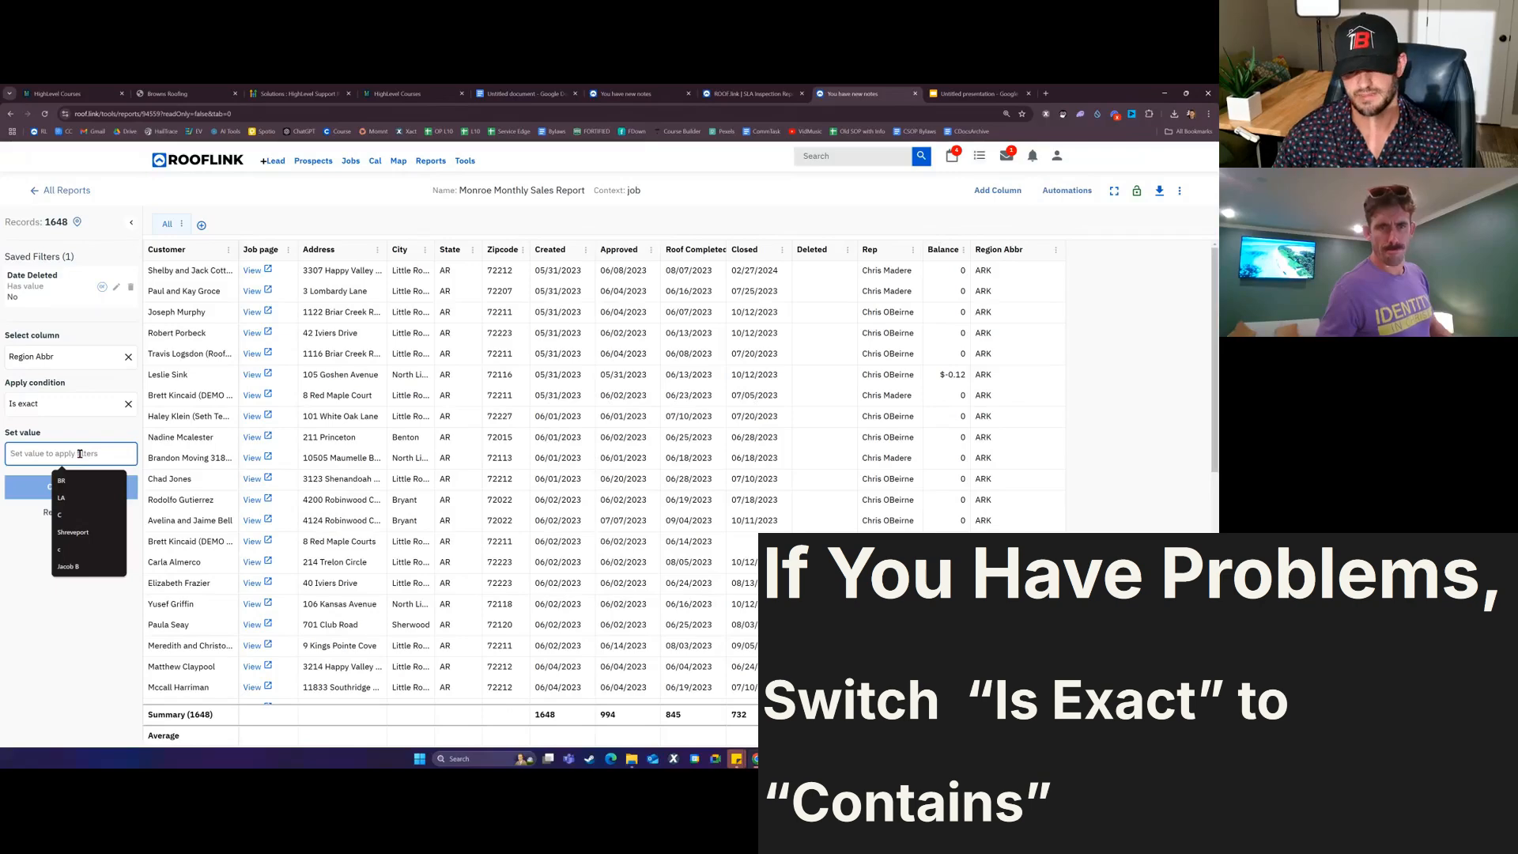
{"action": "type", "text": "LA"}
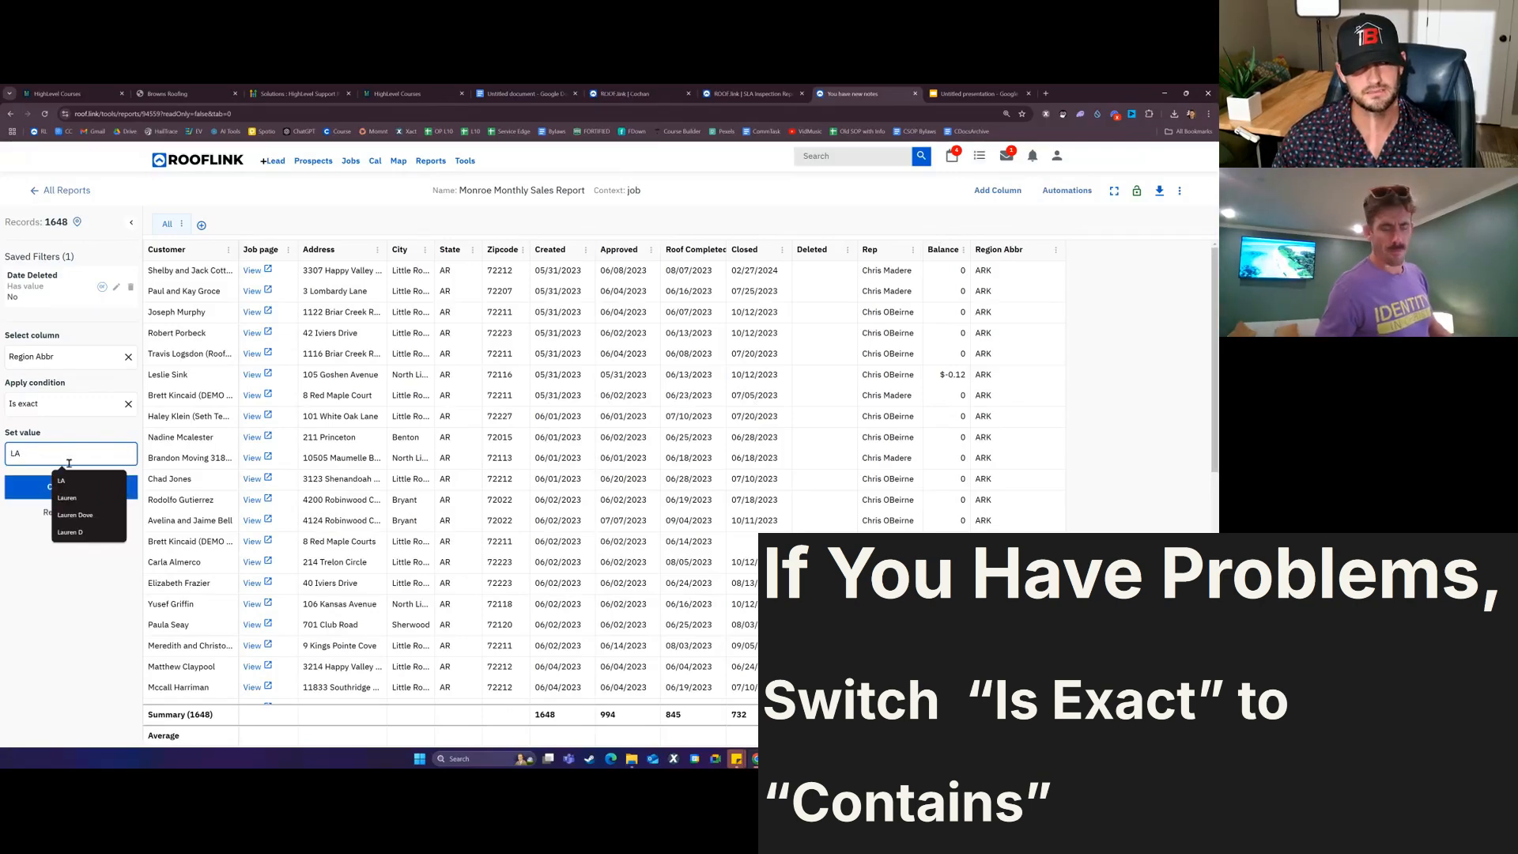
{"action": "left_click", "coordinate": [19, 486]}
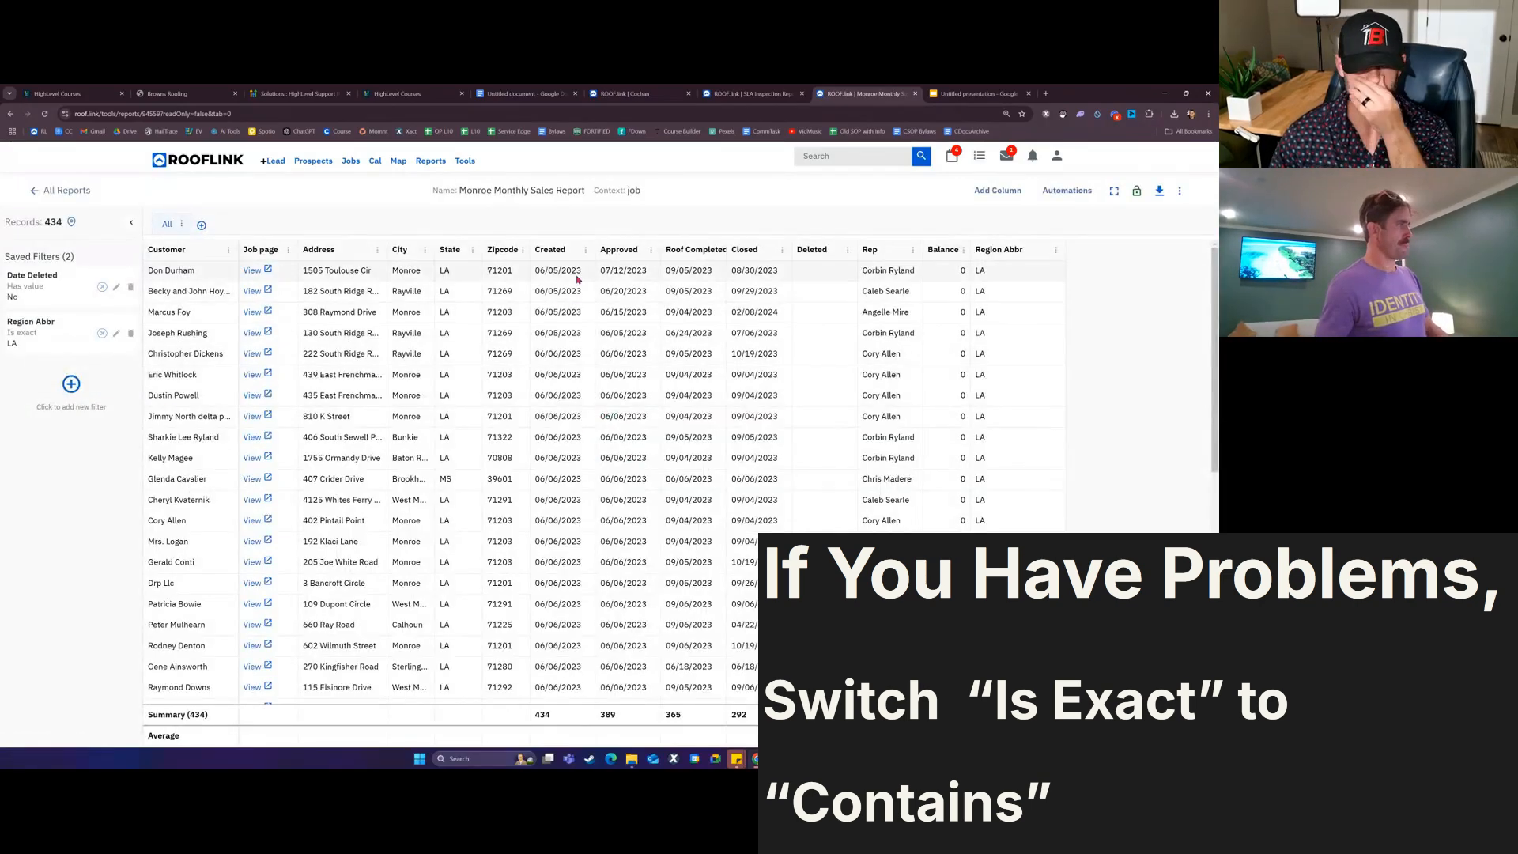
Step: Begin a new filter on the Approved date column
{"action": "left_click", "coordinate": [71, 384]}
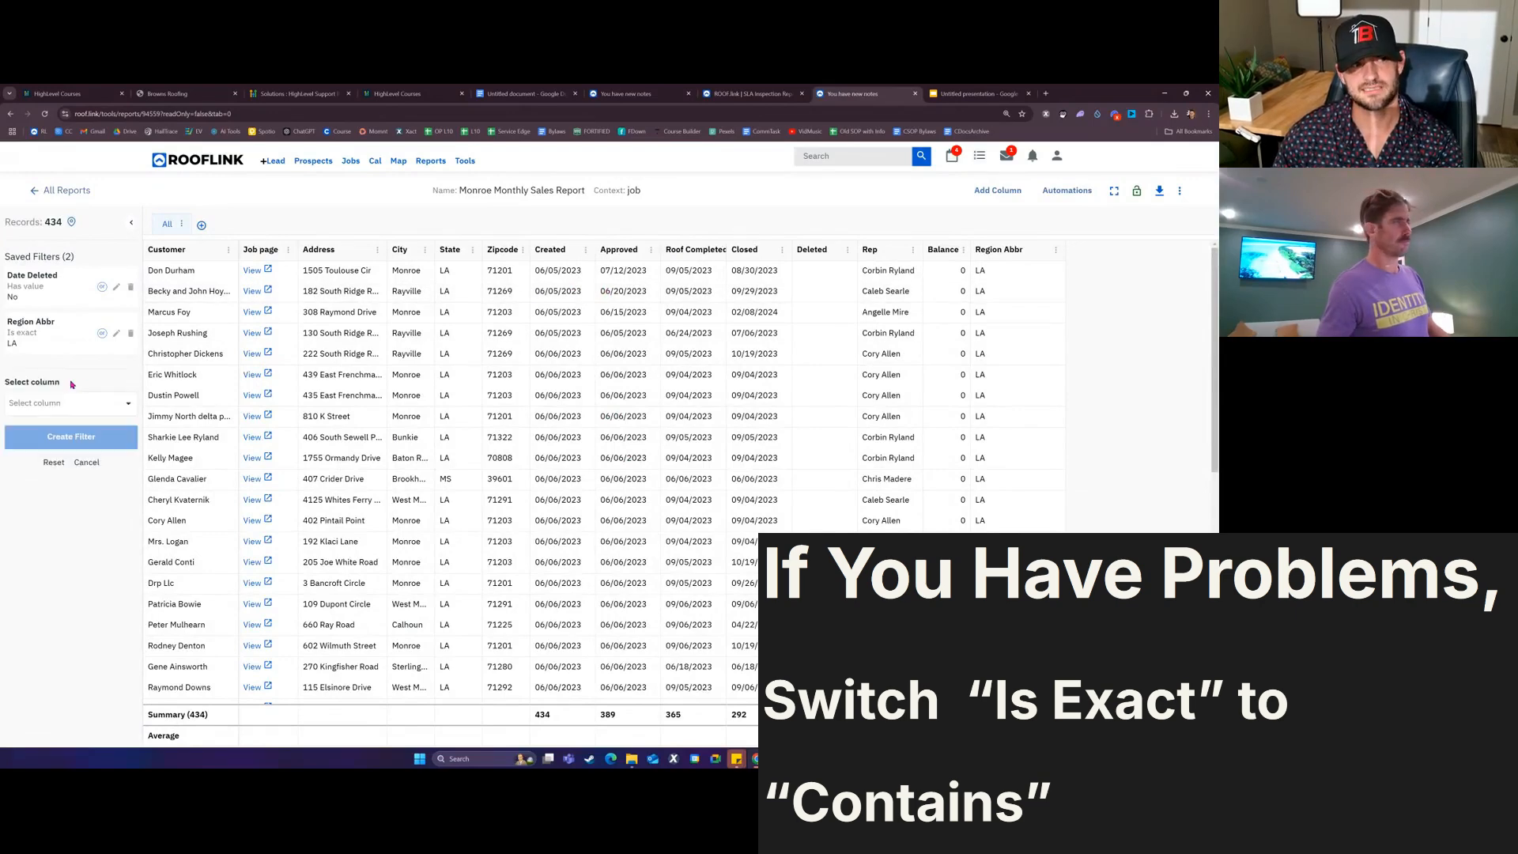
{"action": "left_click", "coordinate": [78, 403]}
{"action": "type", "text": "appr"}
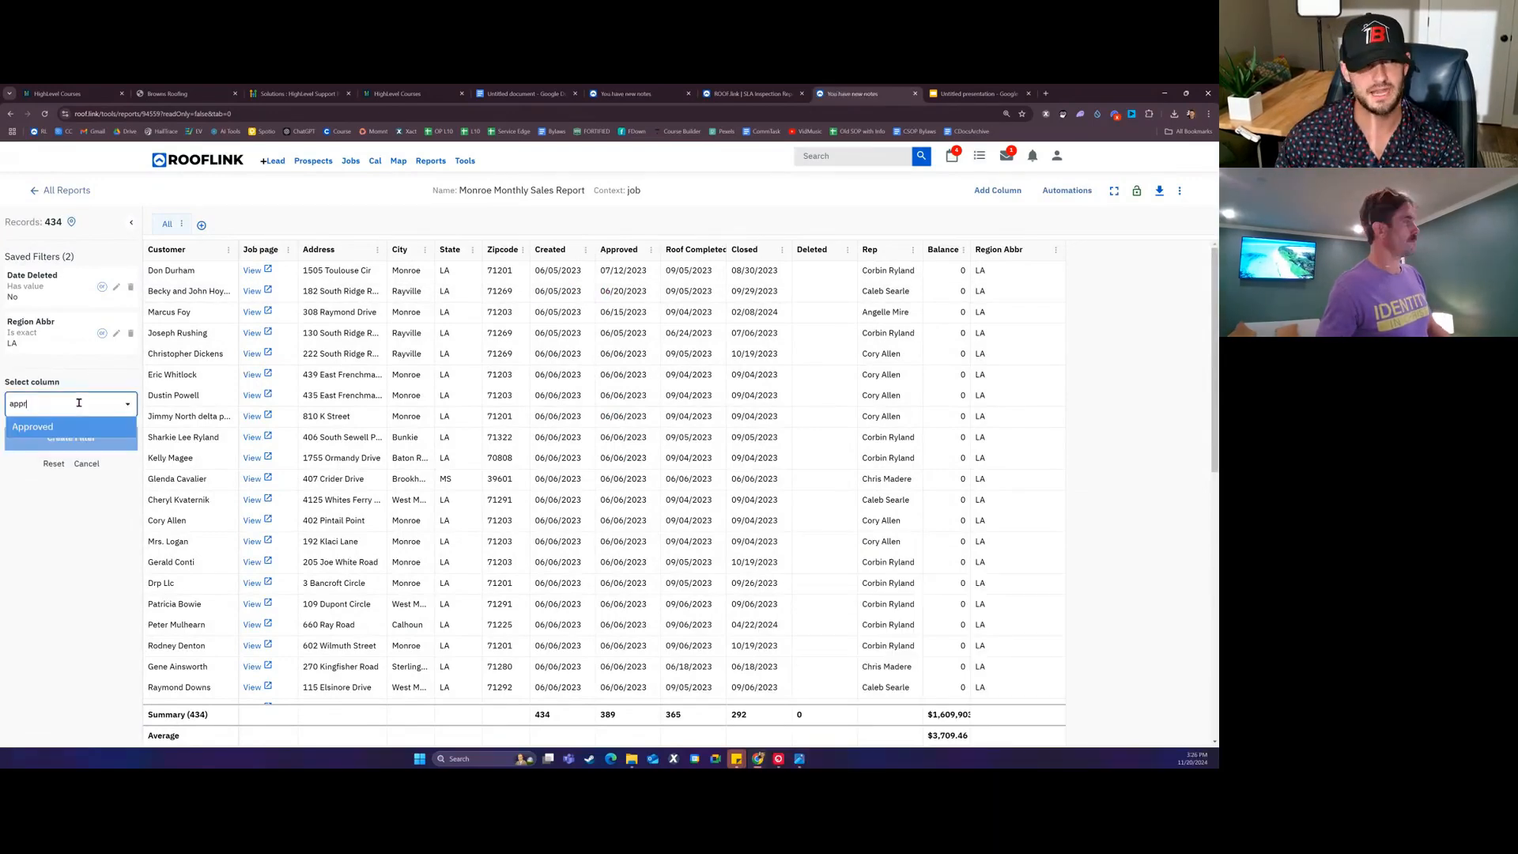
{"action": "left_click", "coordinate": [36, 427]}
Step: Set the Approved filter to Is within Last month and create it
{"action": "left_click", "coordinate": [67, 451]}
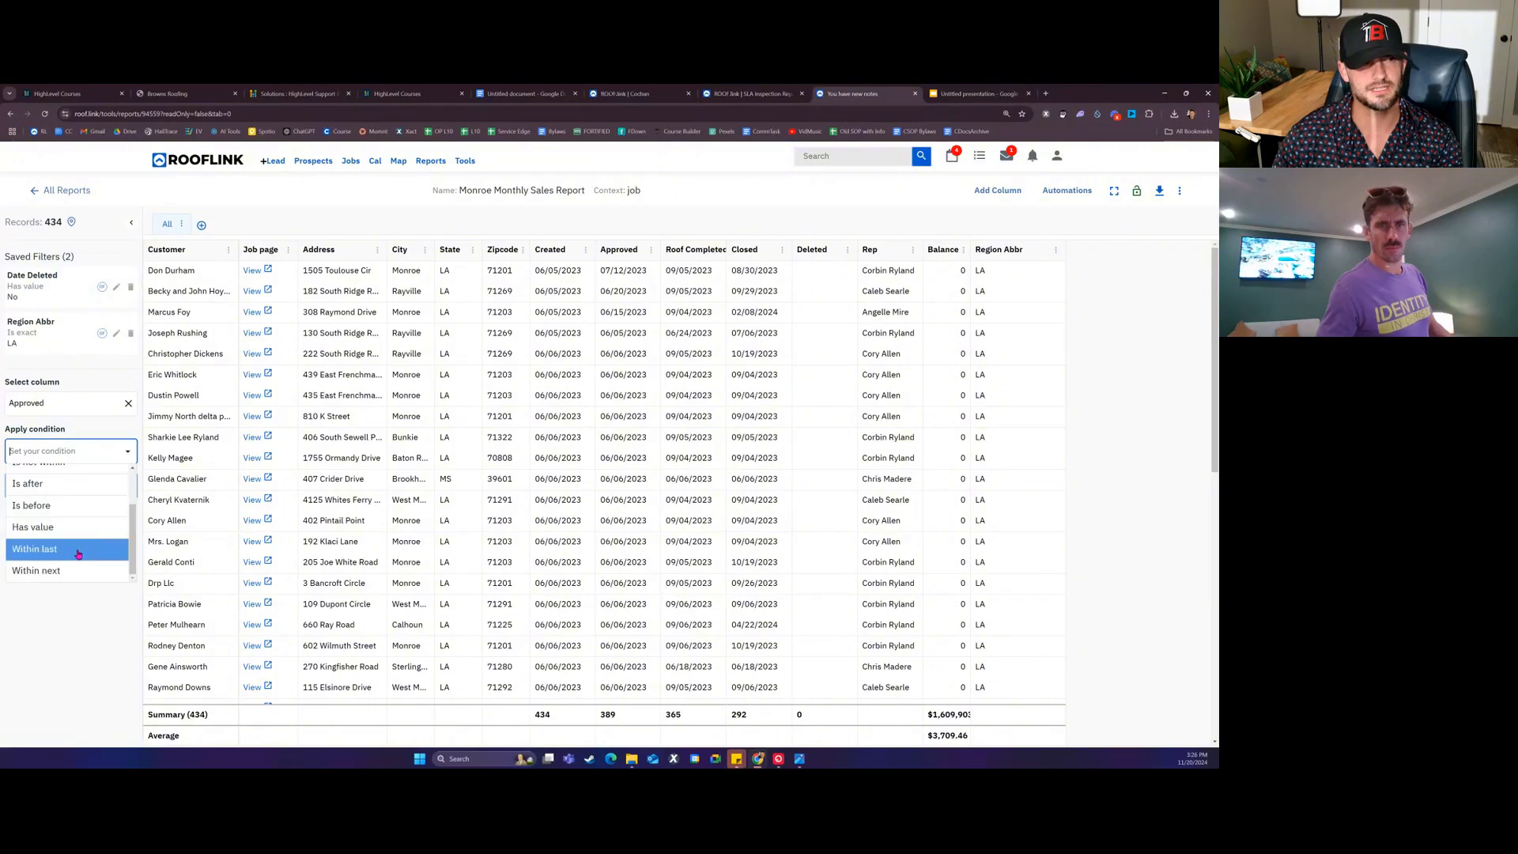
{"action": "left_click", "coordinate": [78, 554]}
{"action": "left_click", "coordinate": [73, 504]}
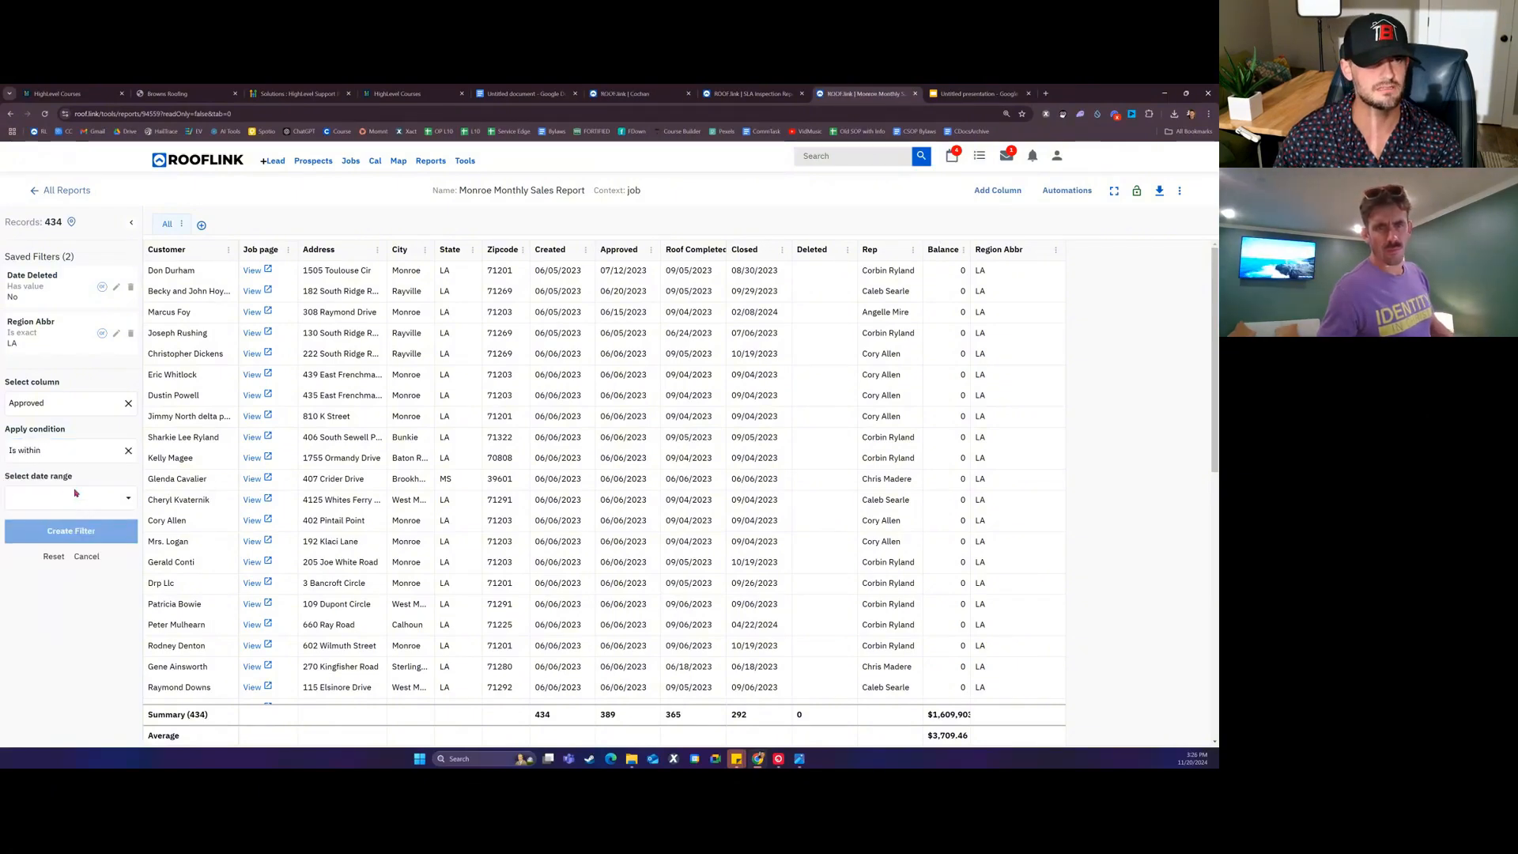
{"action": "left_click", "coordinate": [75, 493]}
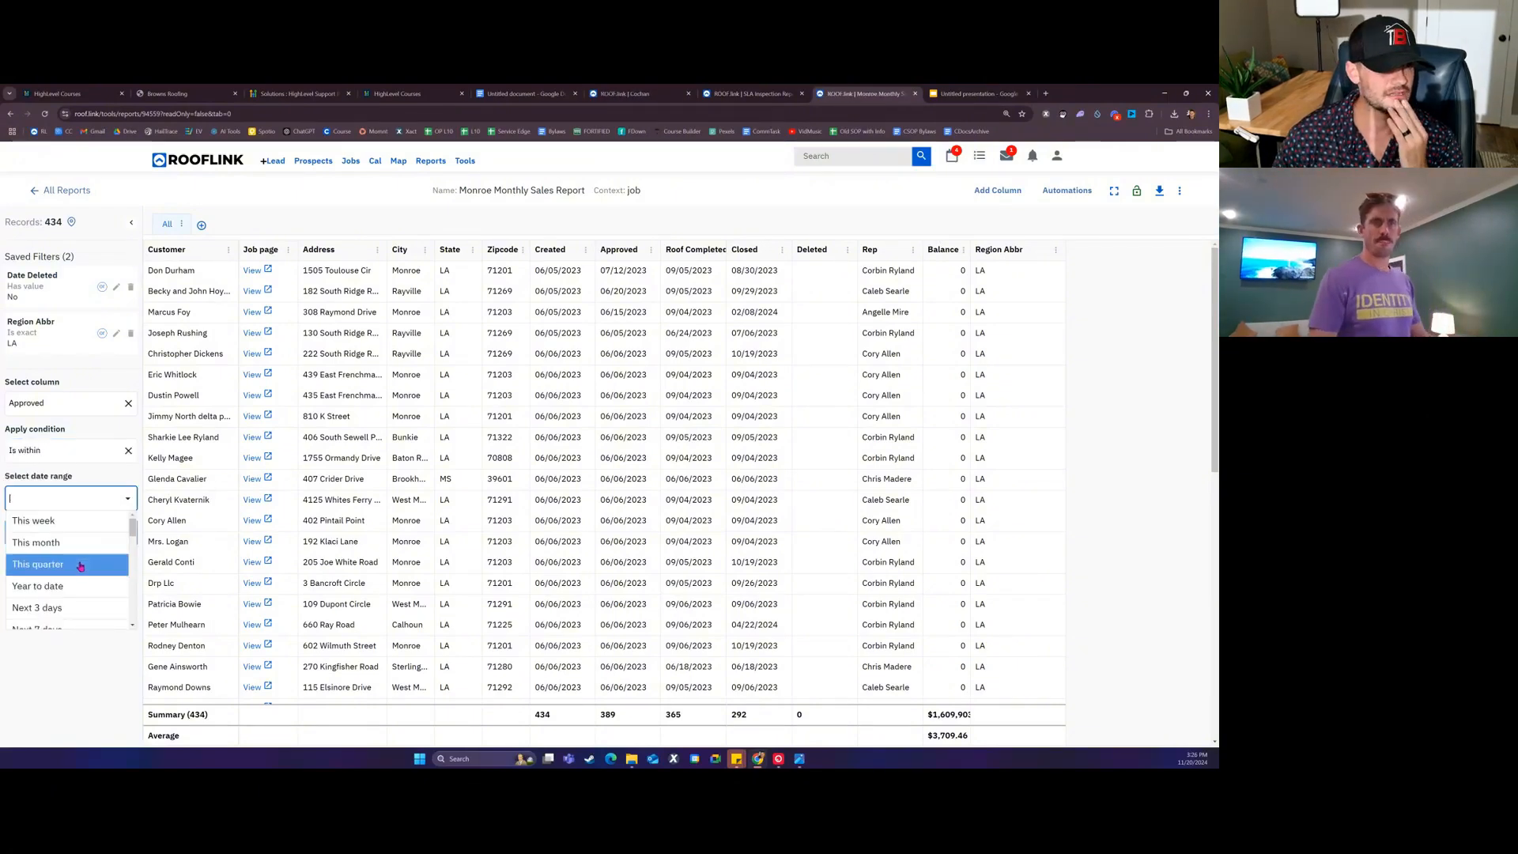
{"action": "left_click", "coordinate": [55, 564]}
{"action": "left_click", "coordinate": [69, 532]}
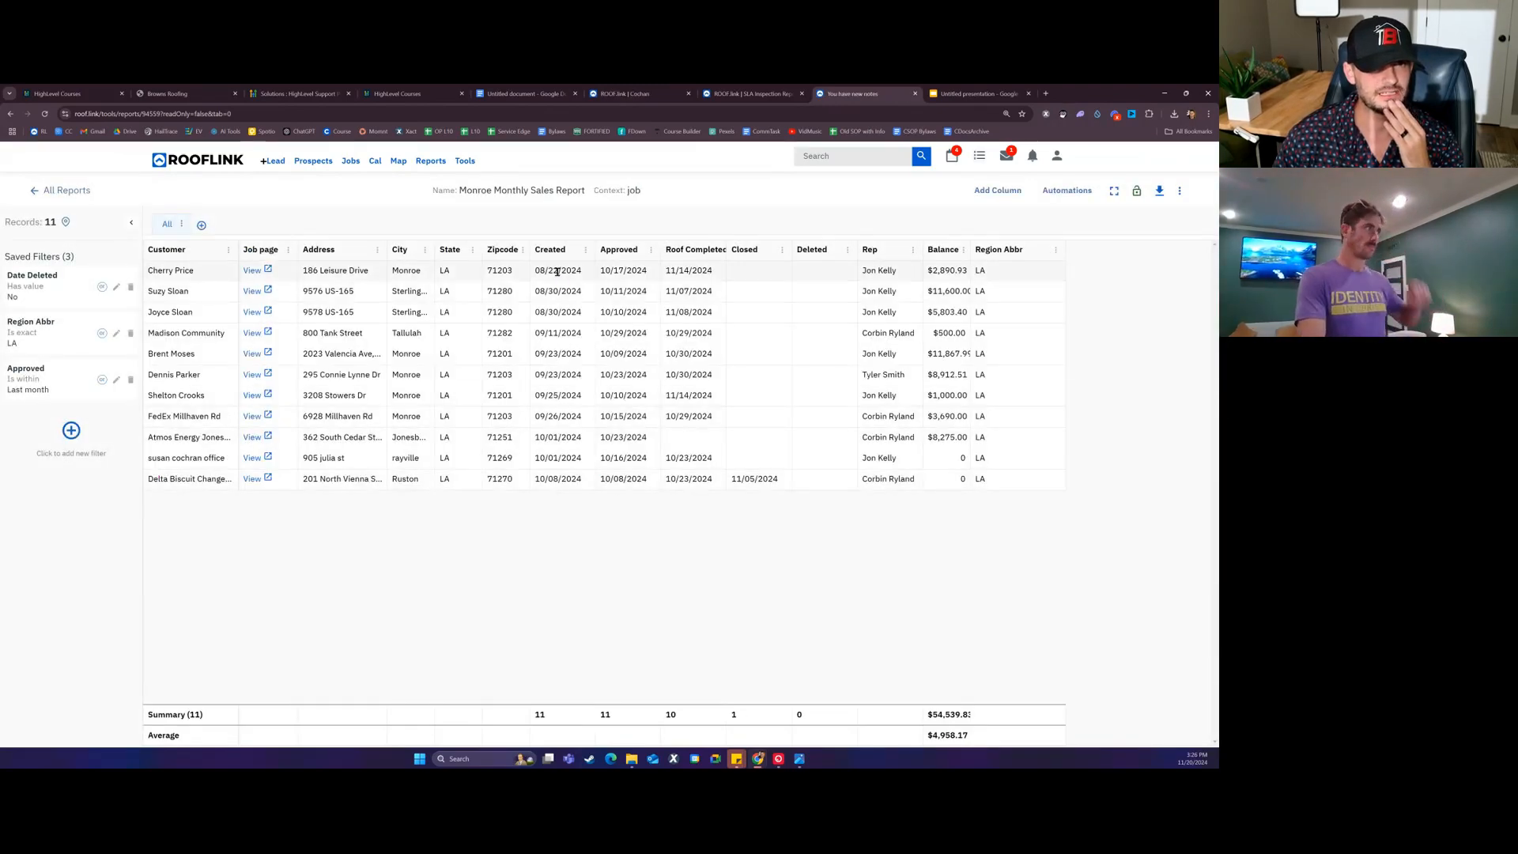
{"action": "left_click_drag", "start_coordinate": [557, 272], "coordinate": [559, 321]}
{"action": "left_click", "coordinate": [560, 457]}
{"action": "left_click_drag", "start_coordinate": [632, 270], "coordinate": [642, 480]}
{"action": "left_click", "coordinate": [642, 479]}
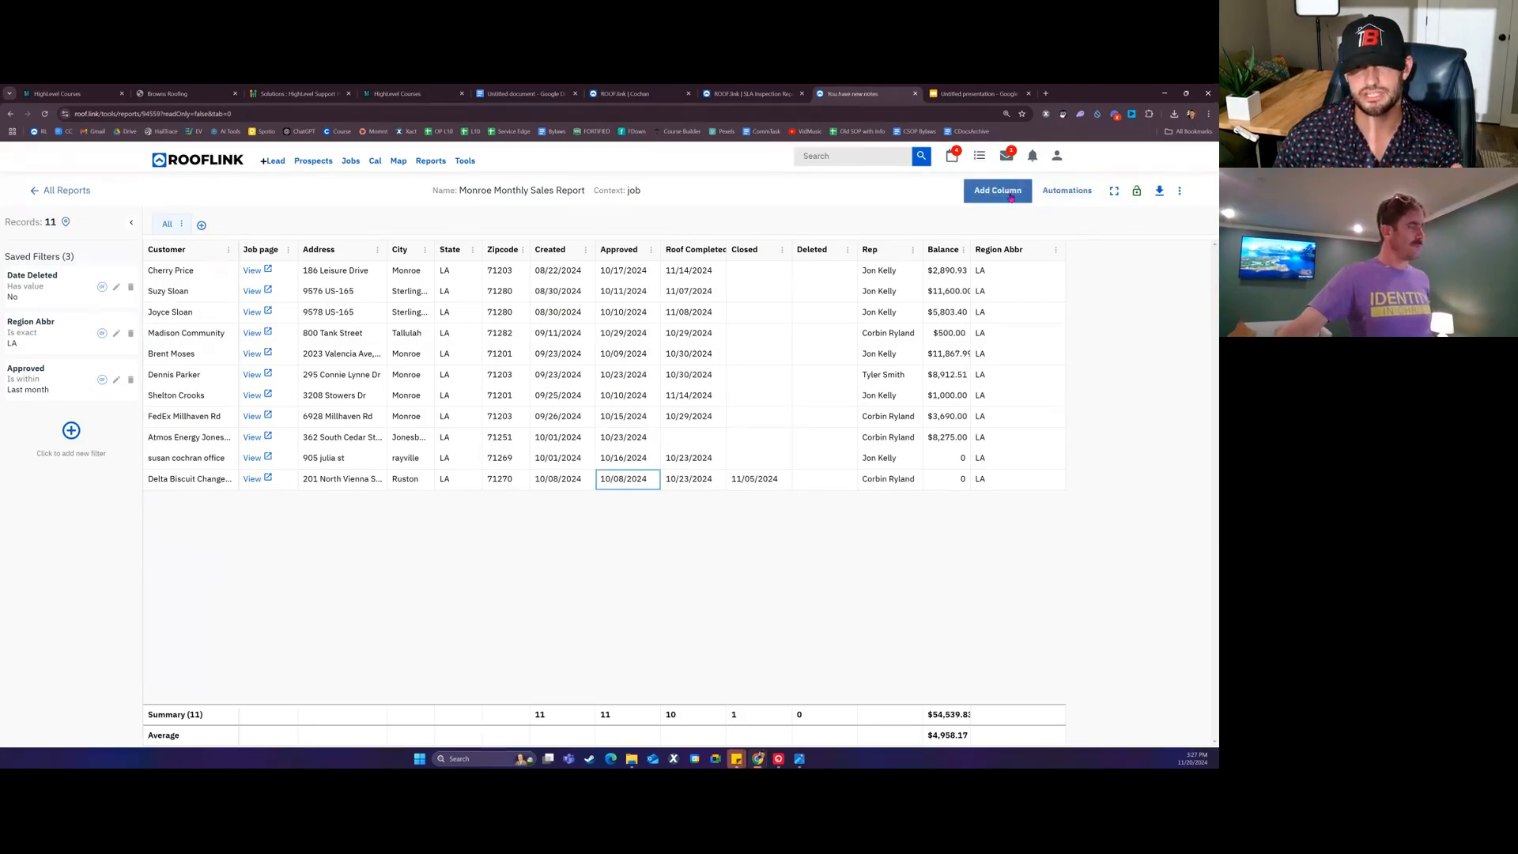
Step: Add a Run report automation emailing the All tab to the chosen user monthly on the first at 7am
{"action": "left_click", "coordinate": [1069, 194]}
{"action": "left_click", "coordinate": [1063, 211]}
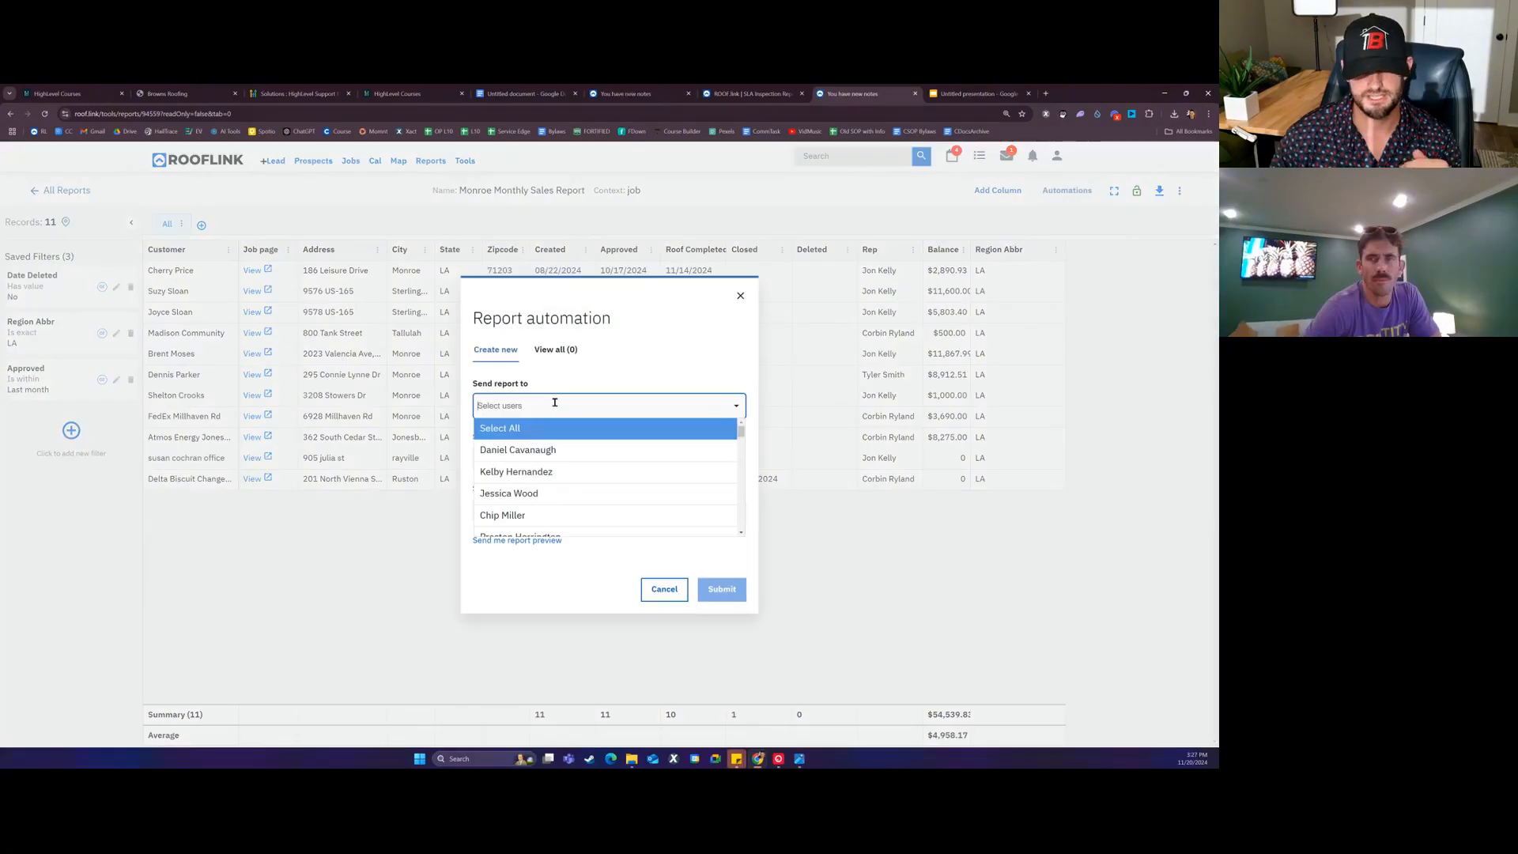
{"action": "type", "text": "jimm"}
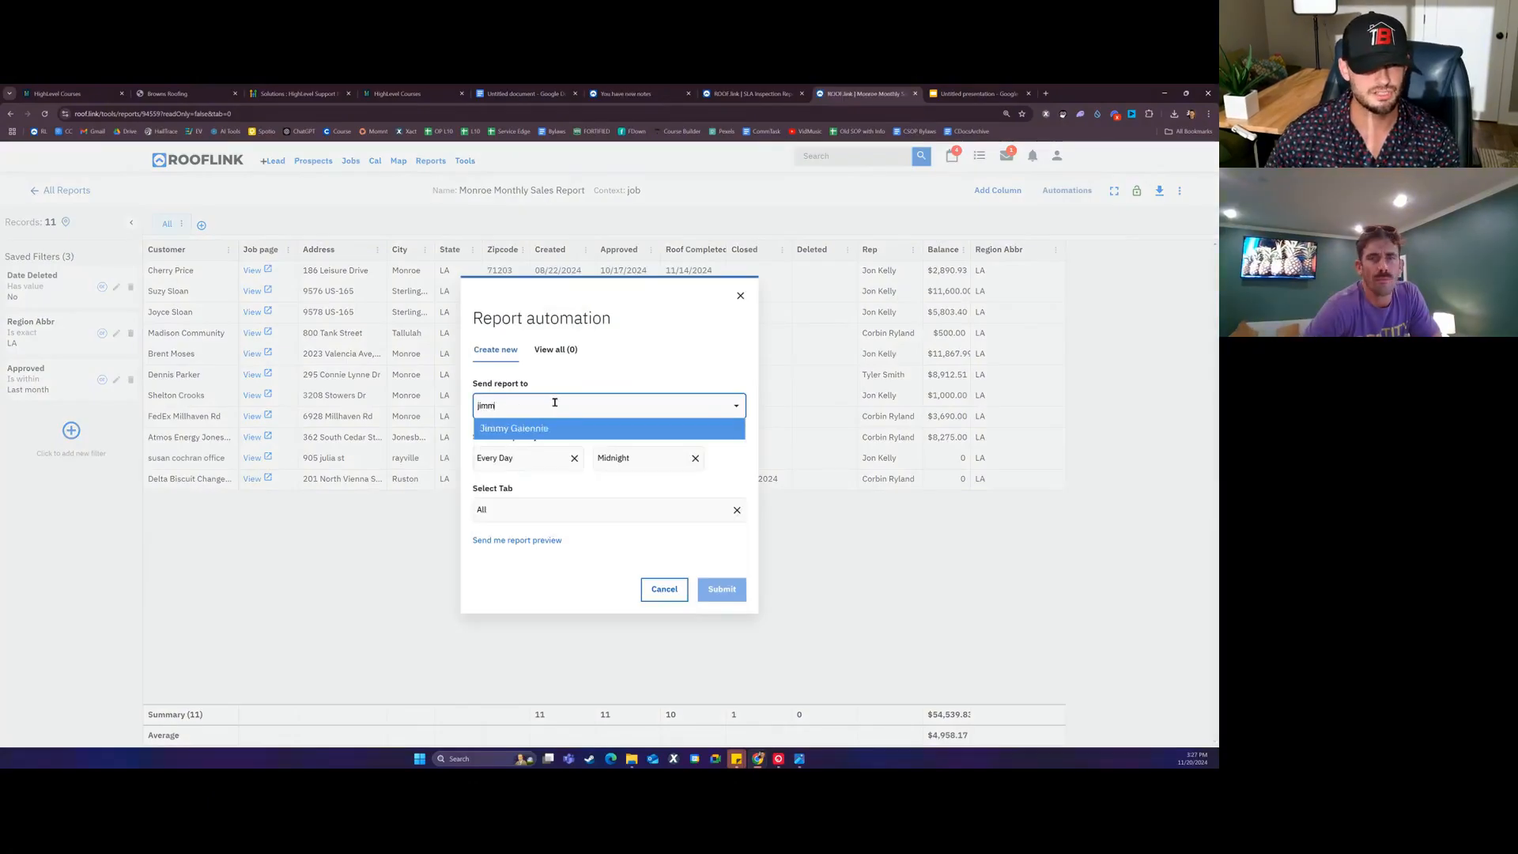
{"action": "left_click", "coordinate": [563, 429]}
{"action": "left_click", "coordinate": [529, 458]}
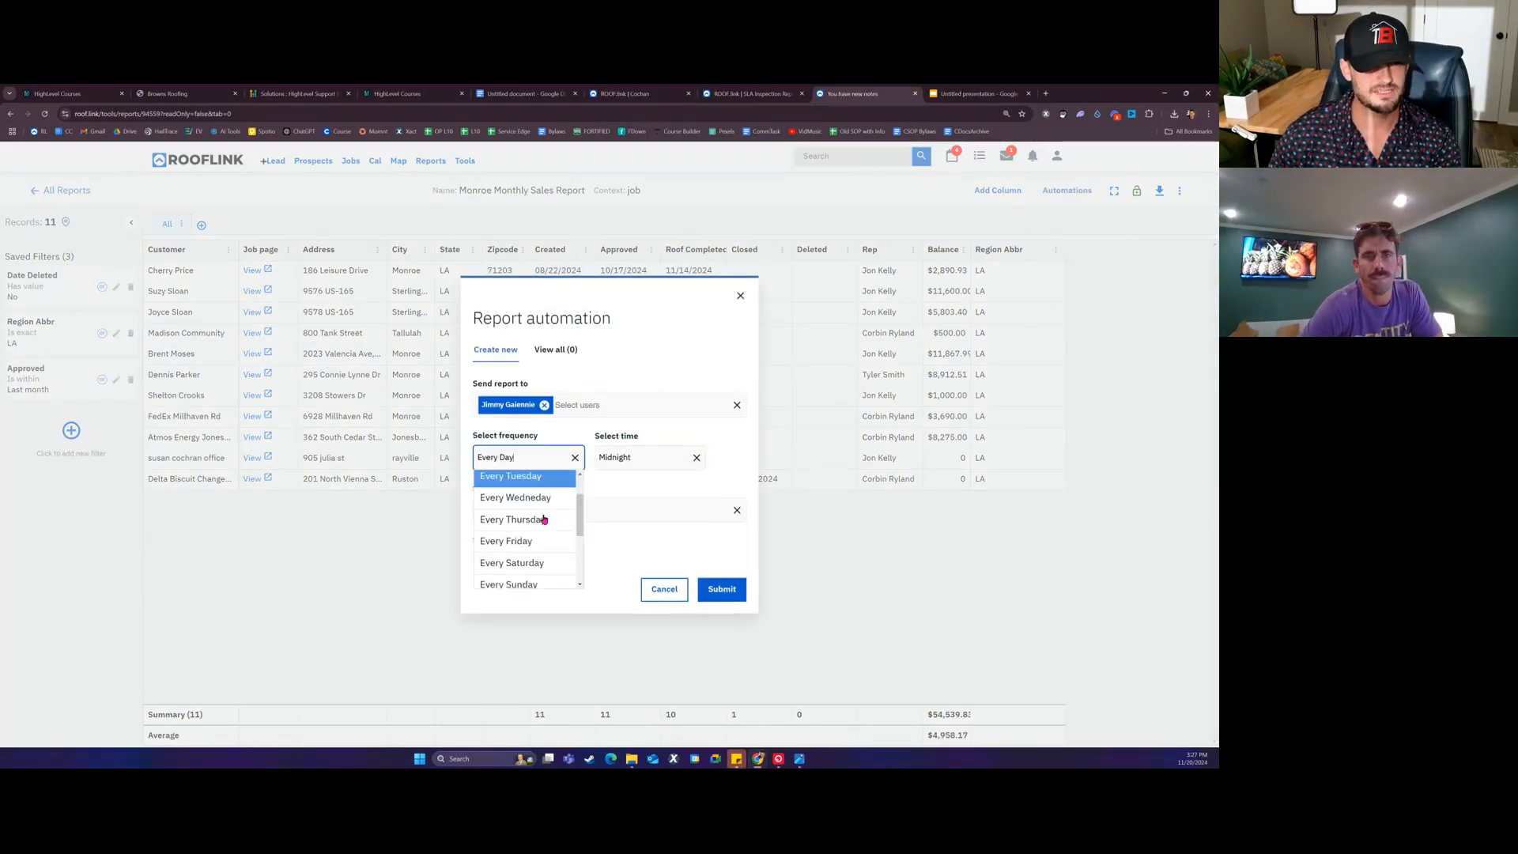
{"action": "scroll", "coordinate": [542, 518], "scroll_direction": "down", "scroll_amount": 2}
{"action": "scroll", "coordinate": [544, 519], "scroll_direction": "down", "scroll_amount": 2}
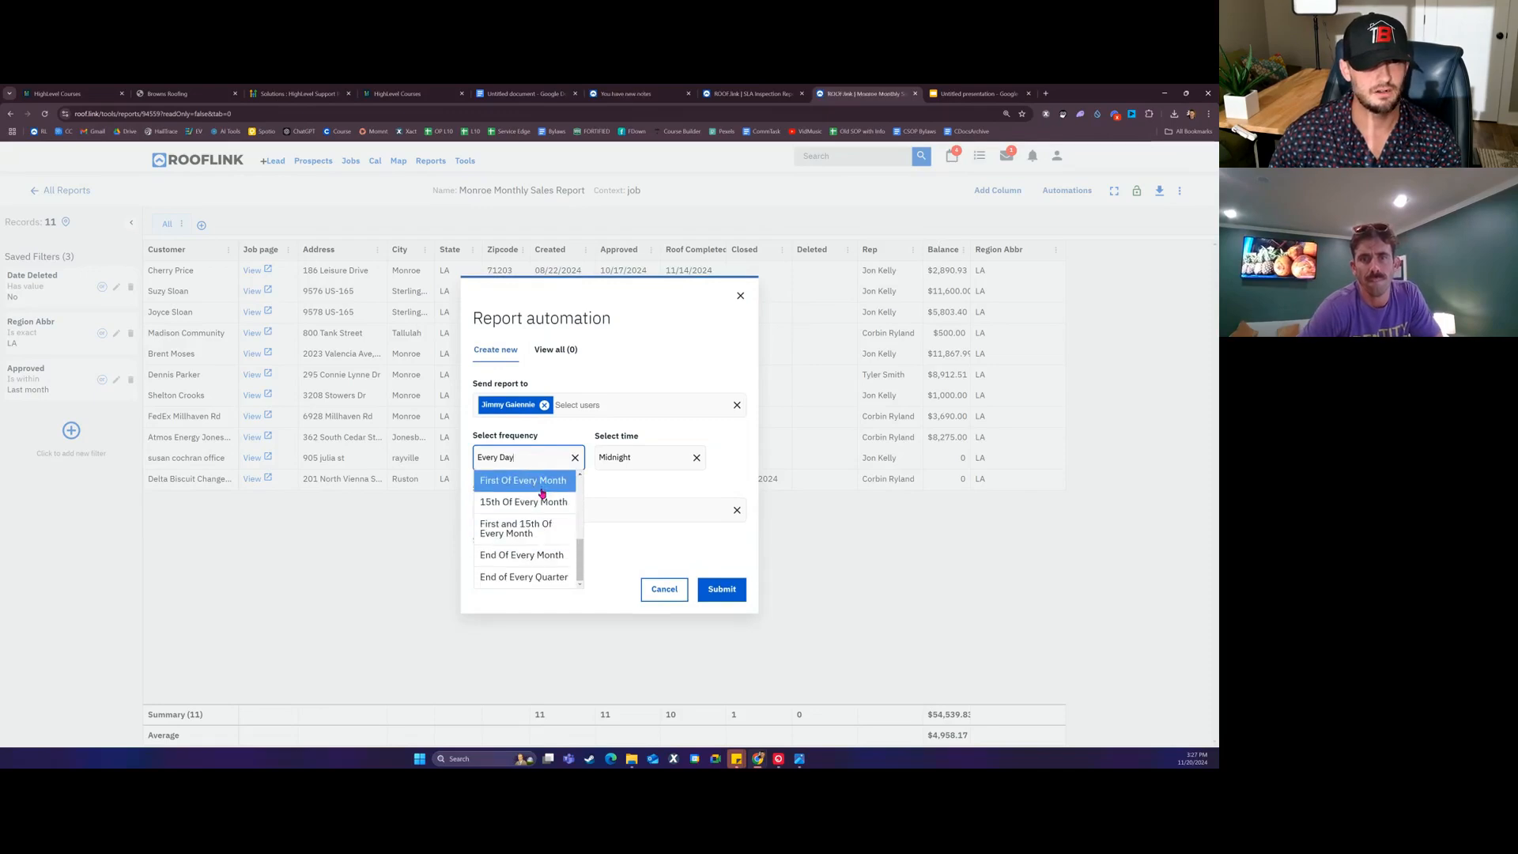
{"action": "left_click", "coordinate": [543, 491]}
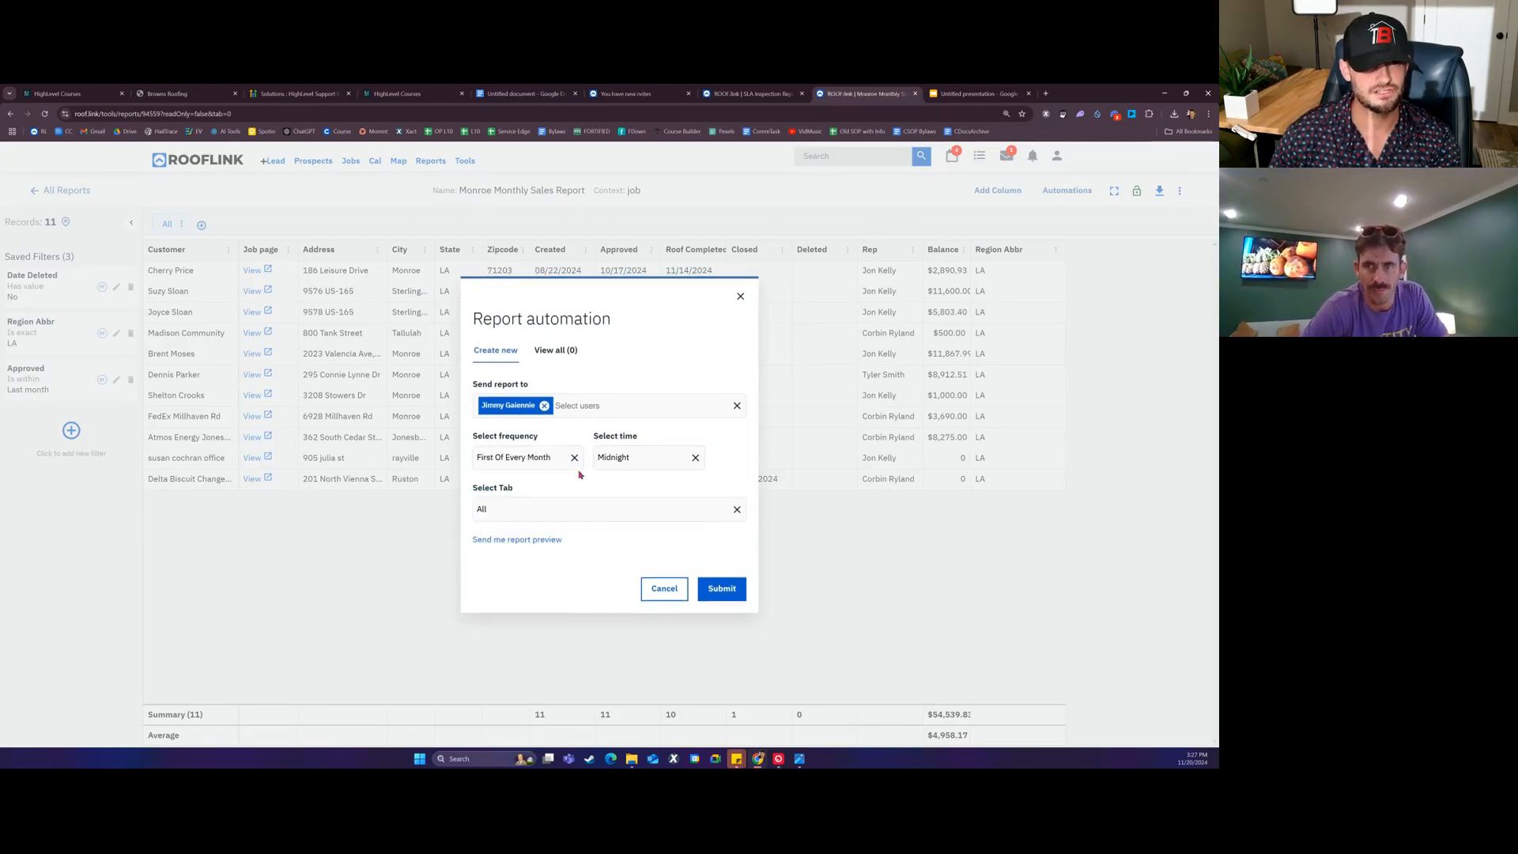
{"action": "left_click", "coordinate": [649, 457]}
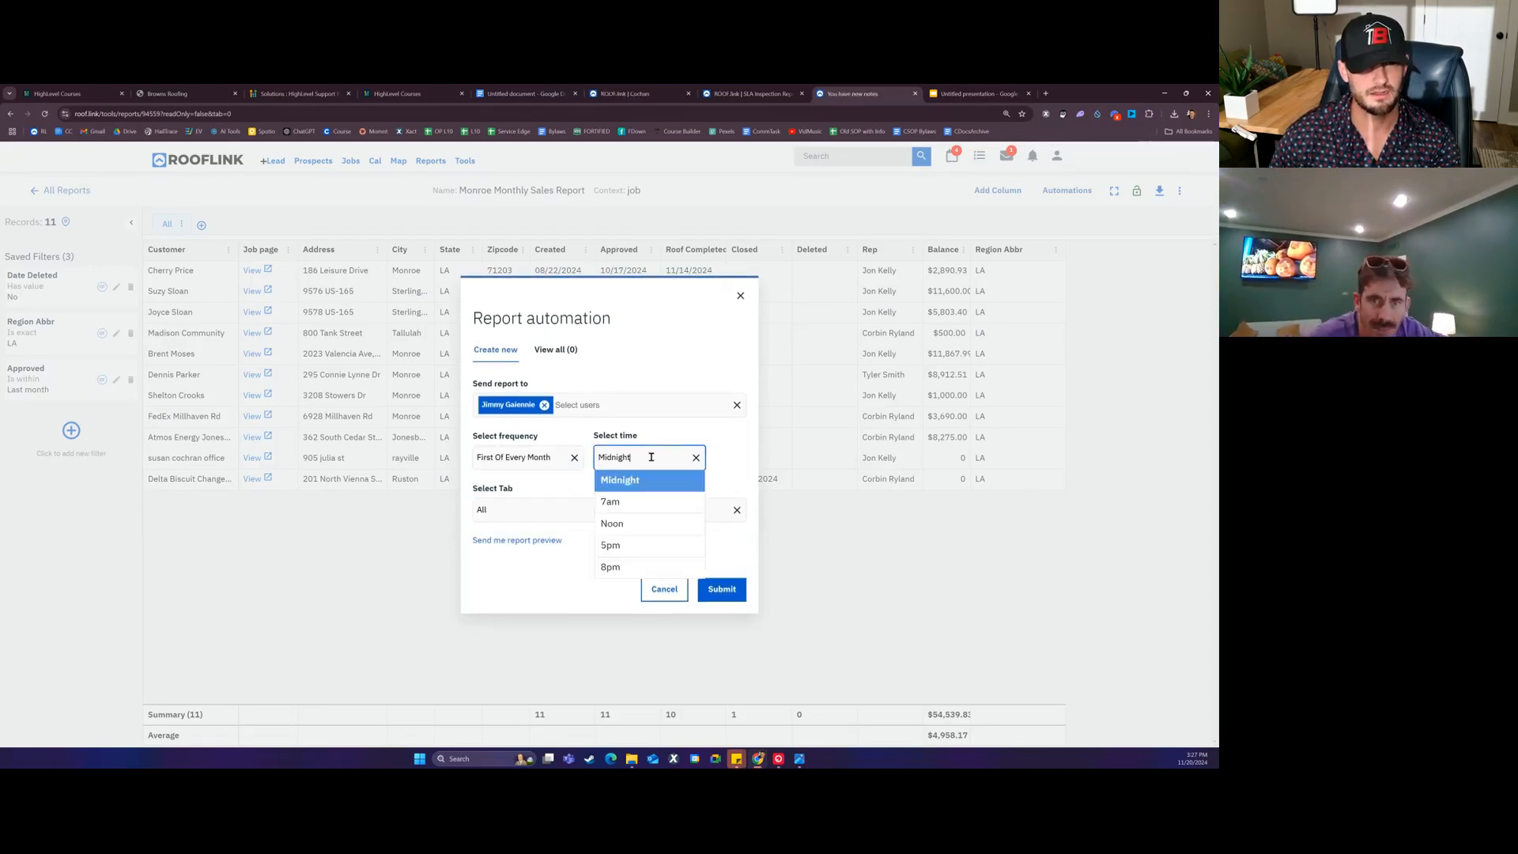
{"action": "left_click", "coordinate": [644, 506]}
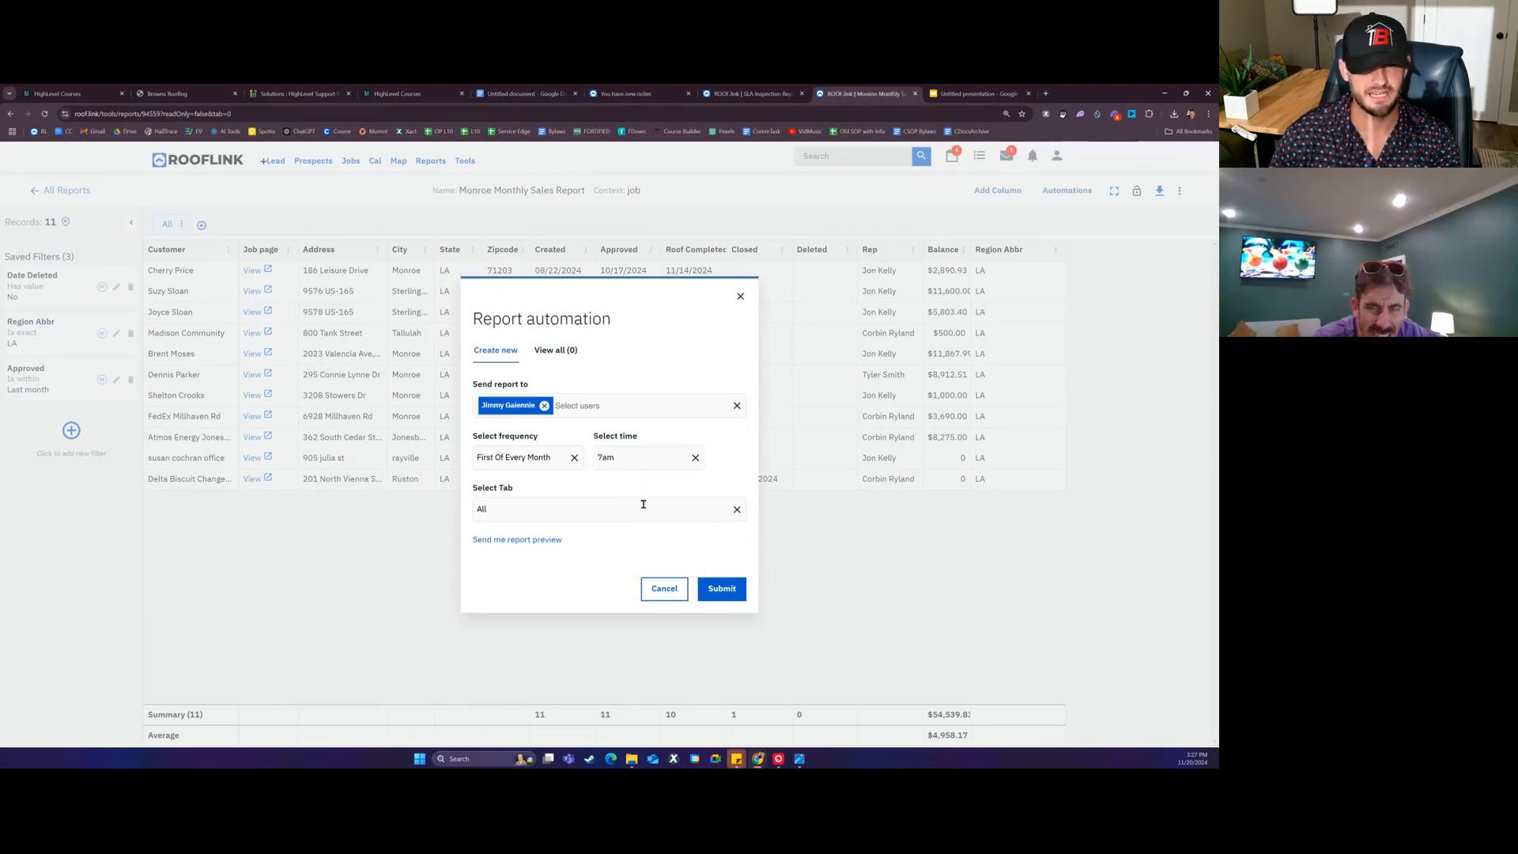
{"action": "left_click", "coordinate": [553, 506]}
{"action": "left_click", "coordinate": [556, 510]}
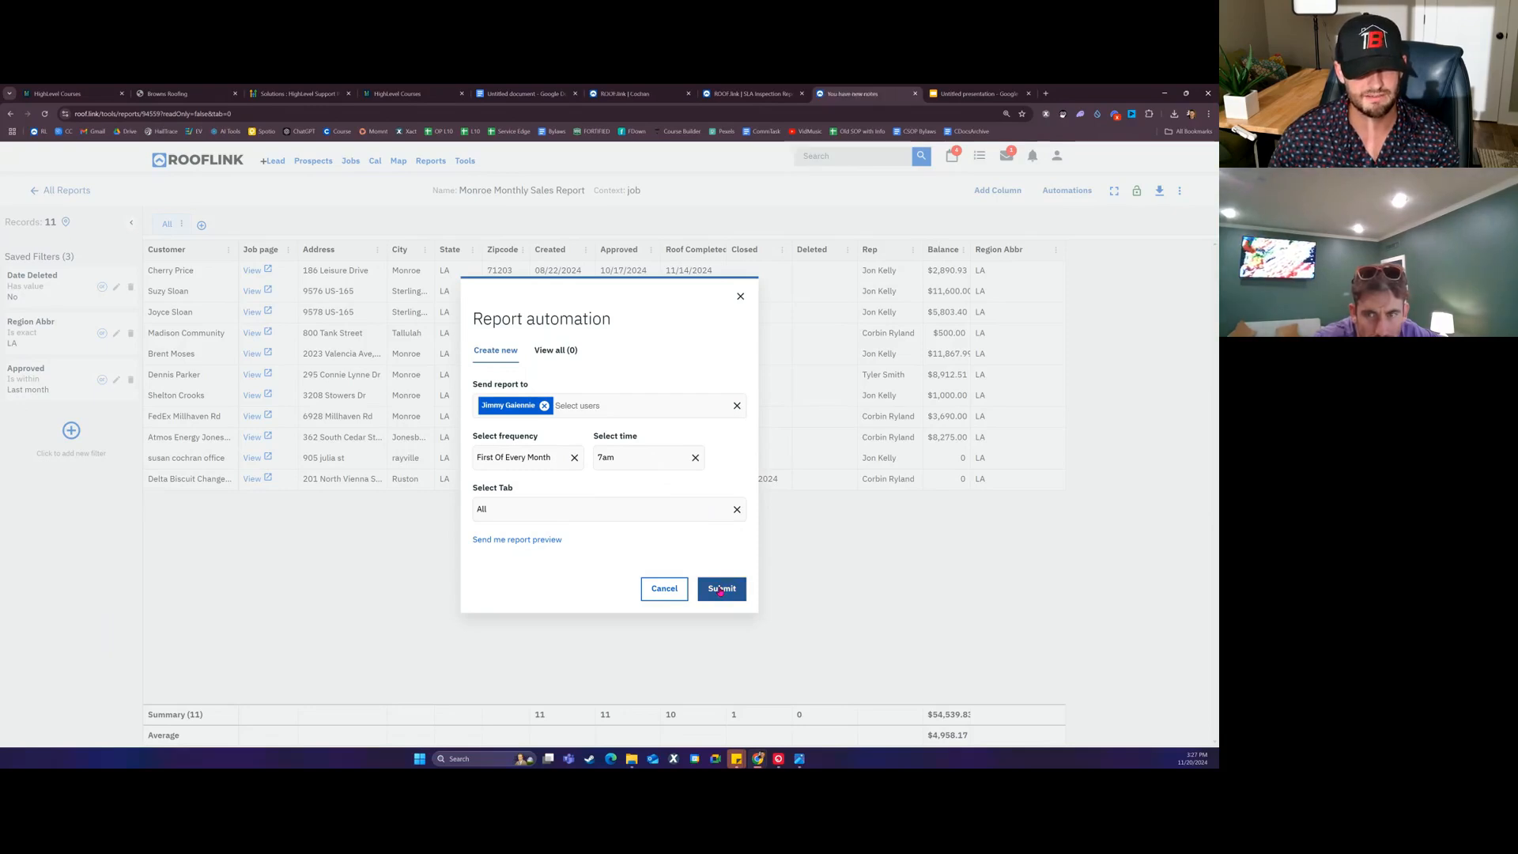
{"action": "left_click", "coordinate": [721, 589]}
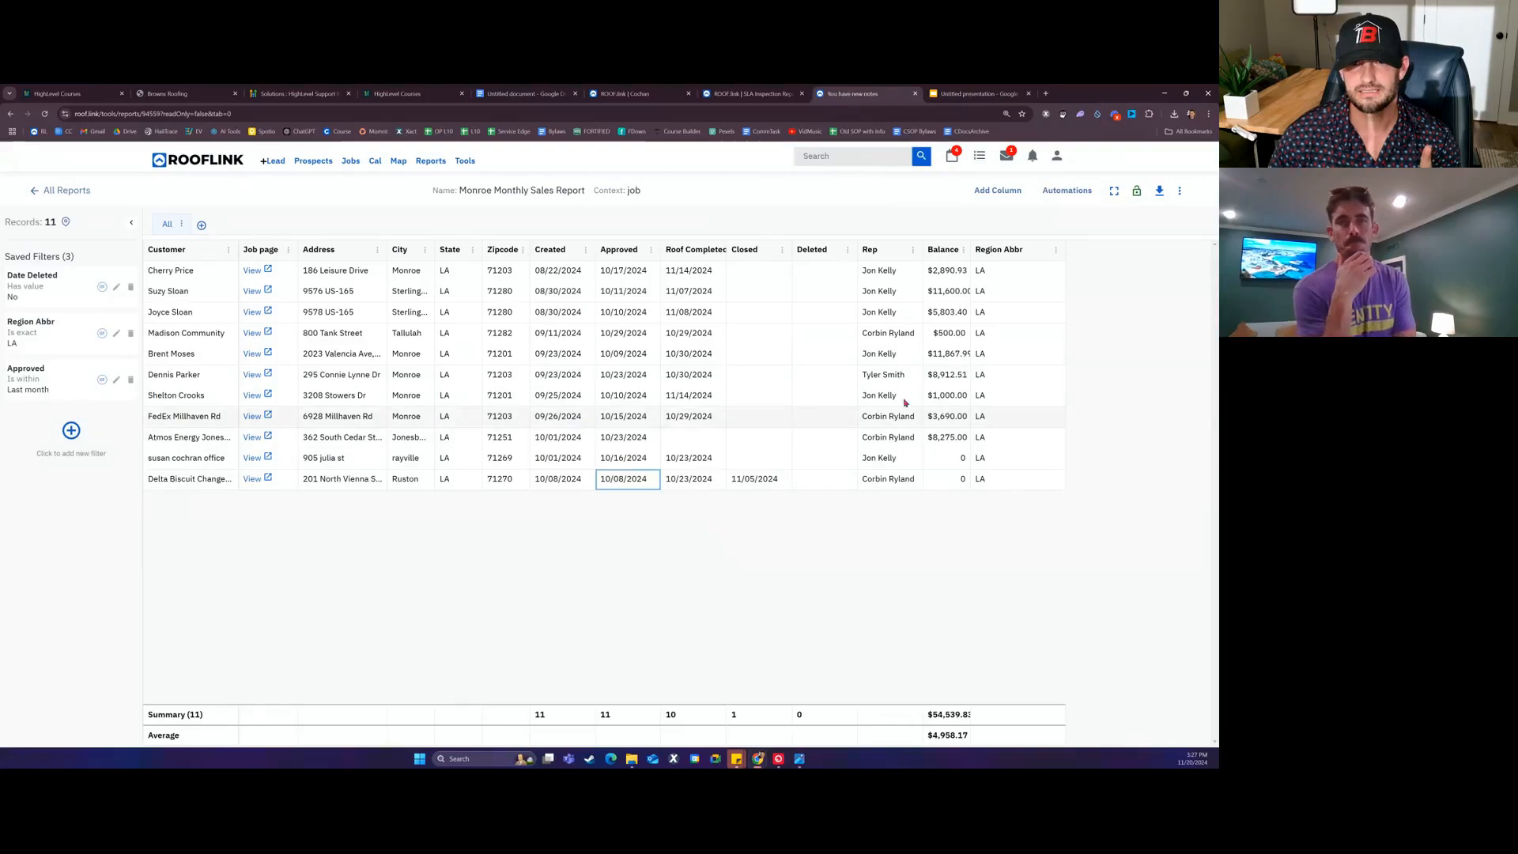
Step: Clone the Monroe Monthly Sales Report
{"action": "left_click", "coordinate": [1136, 191]}
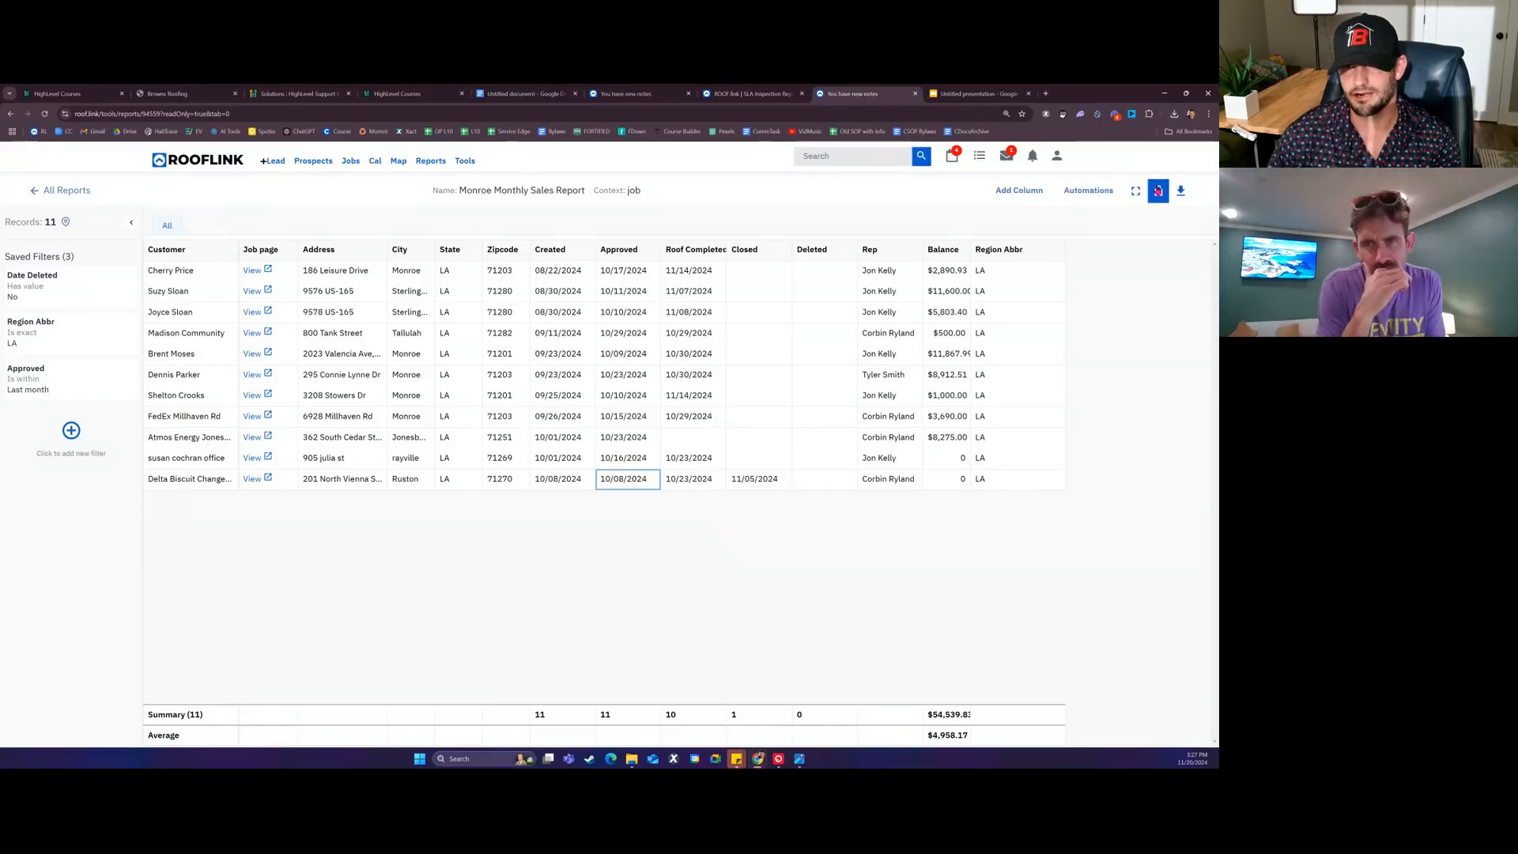
{"action": "left_click", "coordinate": [1159, 190]}
{"action": "left_click", "coordinate": [1180, 192]}
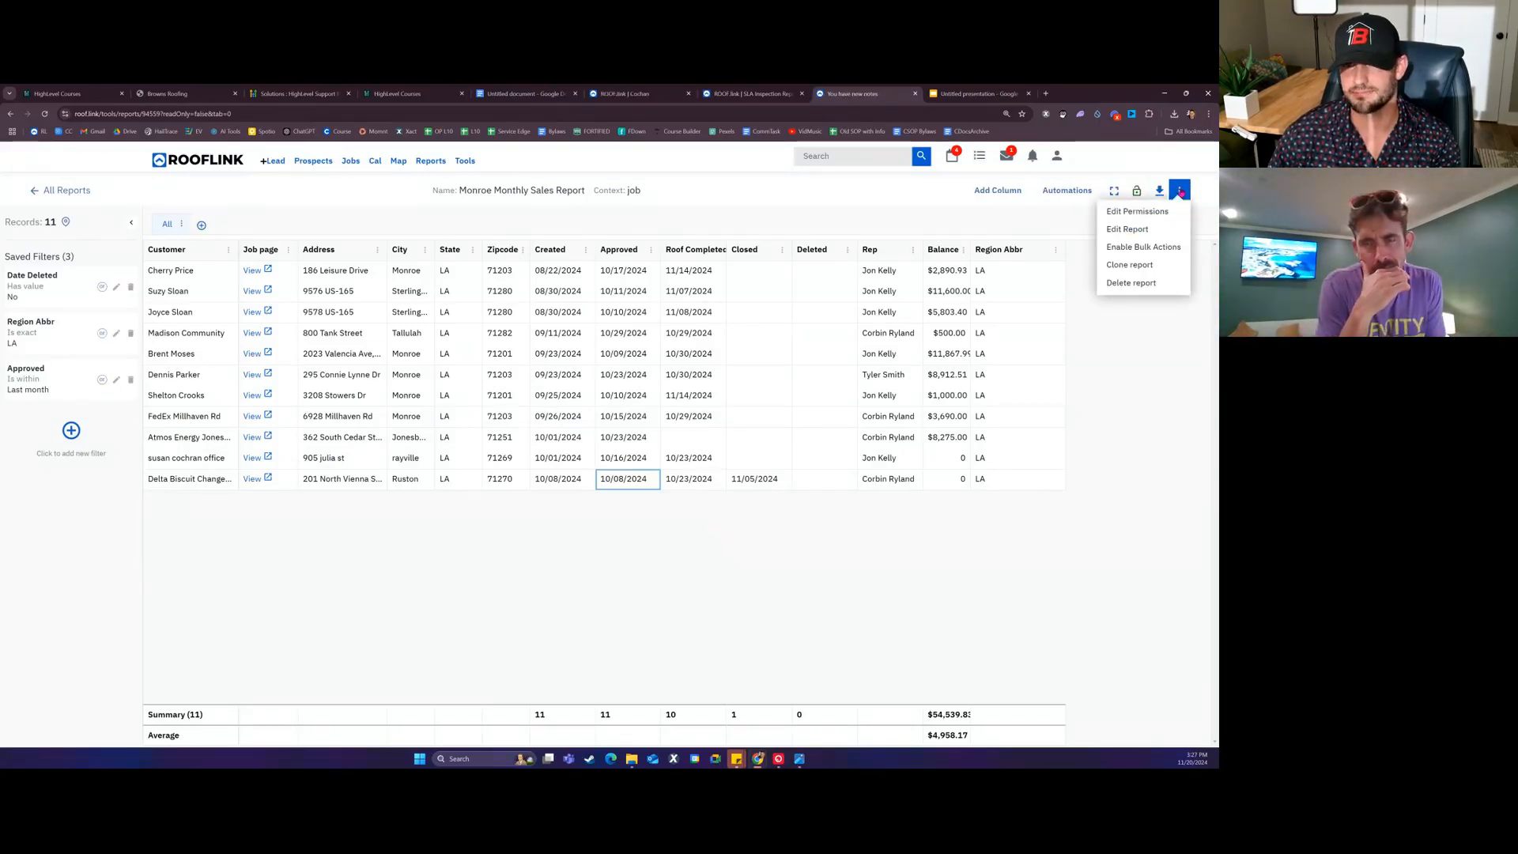
{"action": "left_click", "coordinate": [1142, 267]}
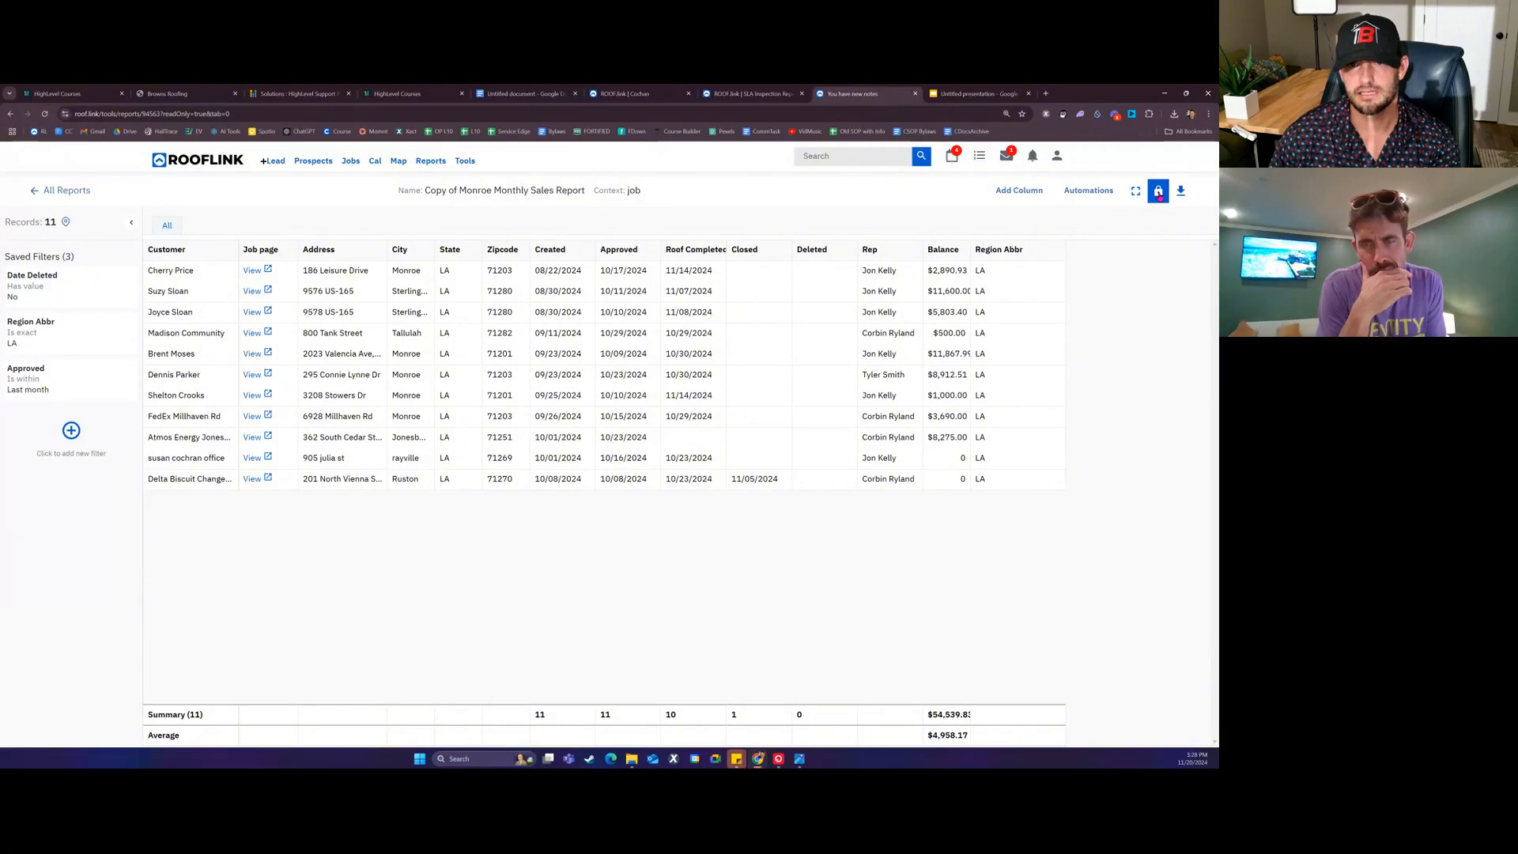
Step: Unlock the copy and rename it 'Arkansas Monthly Sales Report'
{"action": "left_click", "coordinate": [1158, 193]}
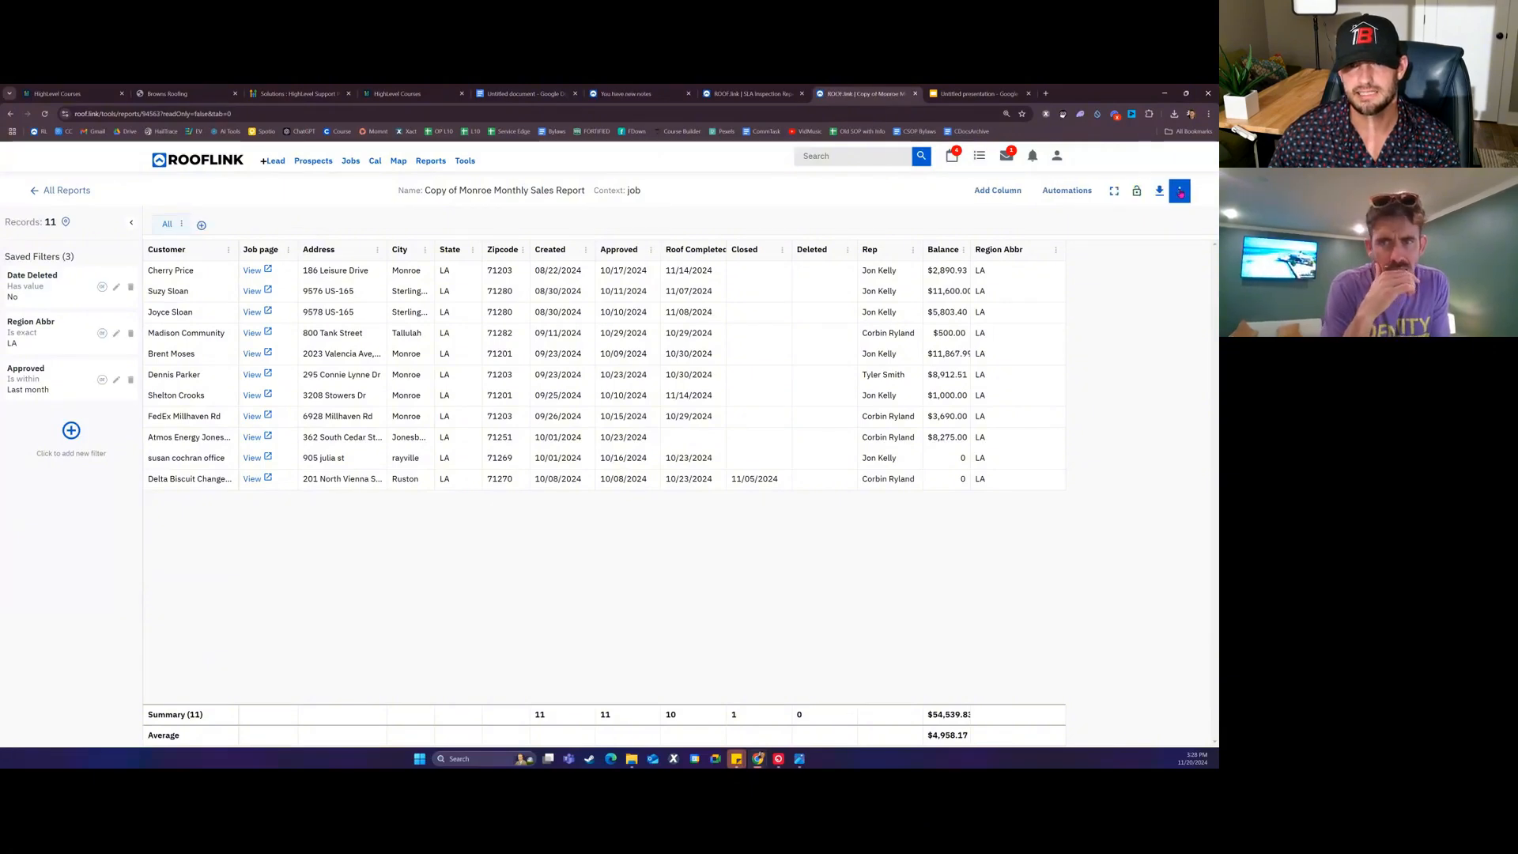
{"action": "left_click", "coordinate": [1180, 192]}
{"action": "left_click", "coordinate": [1131, 229]}
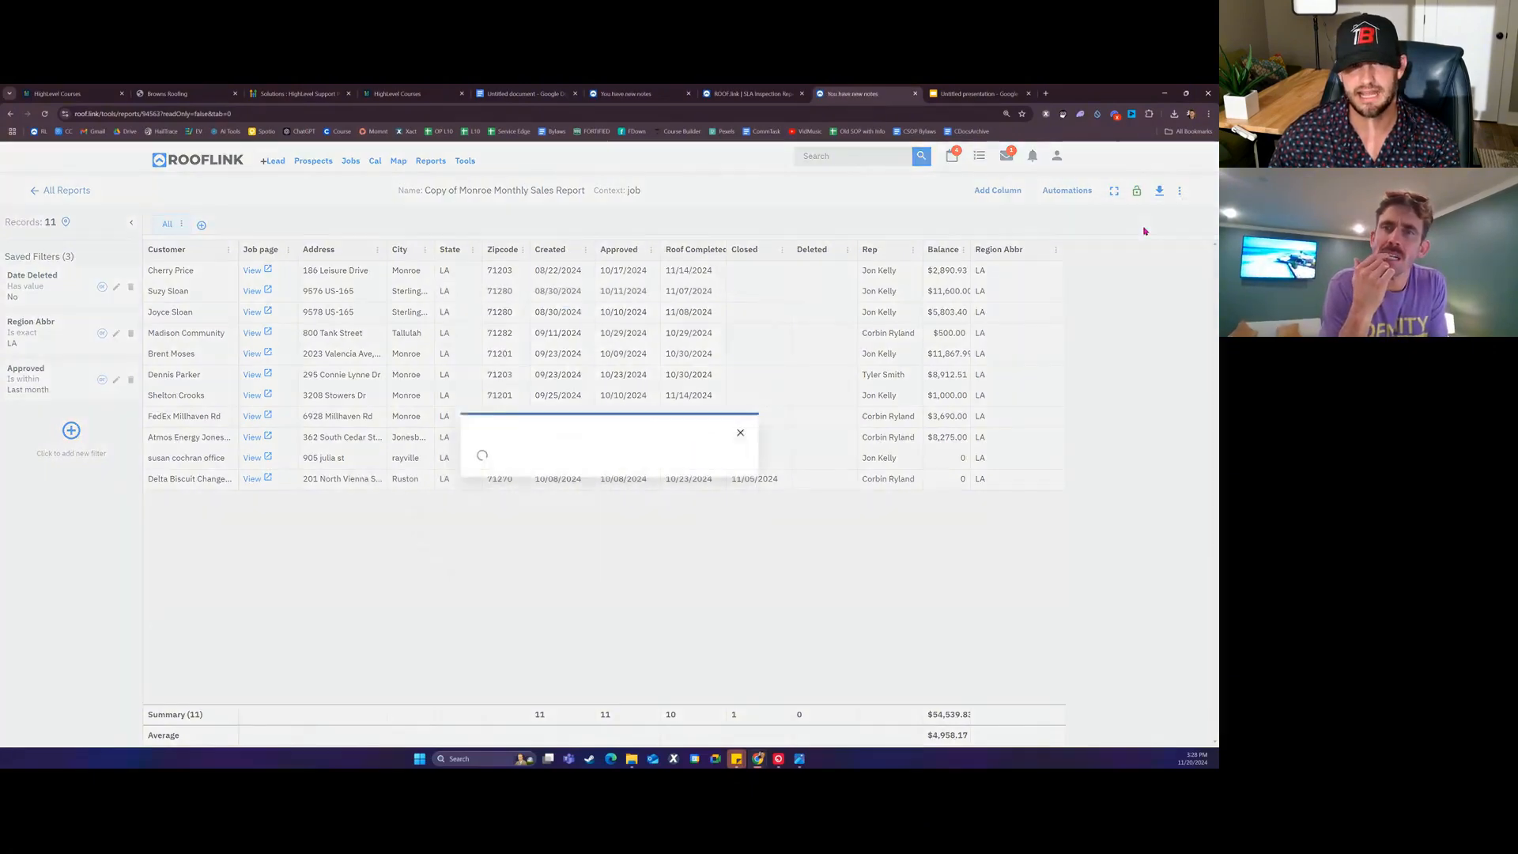
{"action": "left_click", "coordinate": [535, 396]}
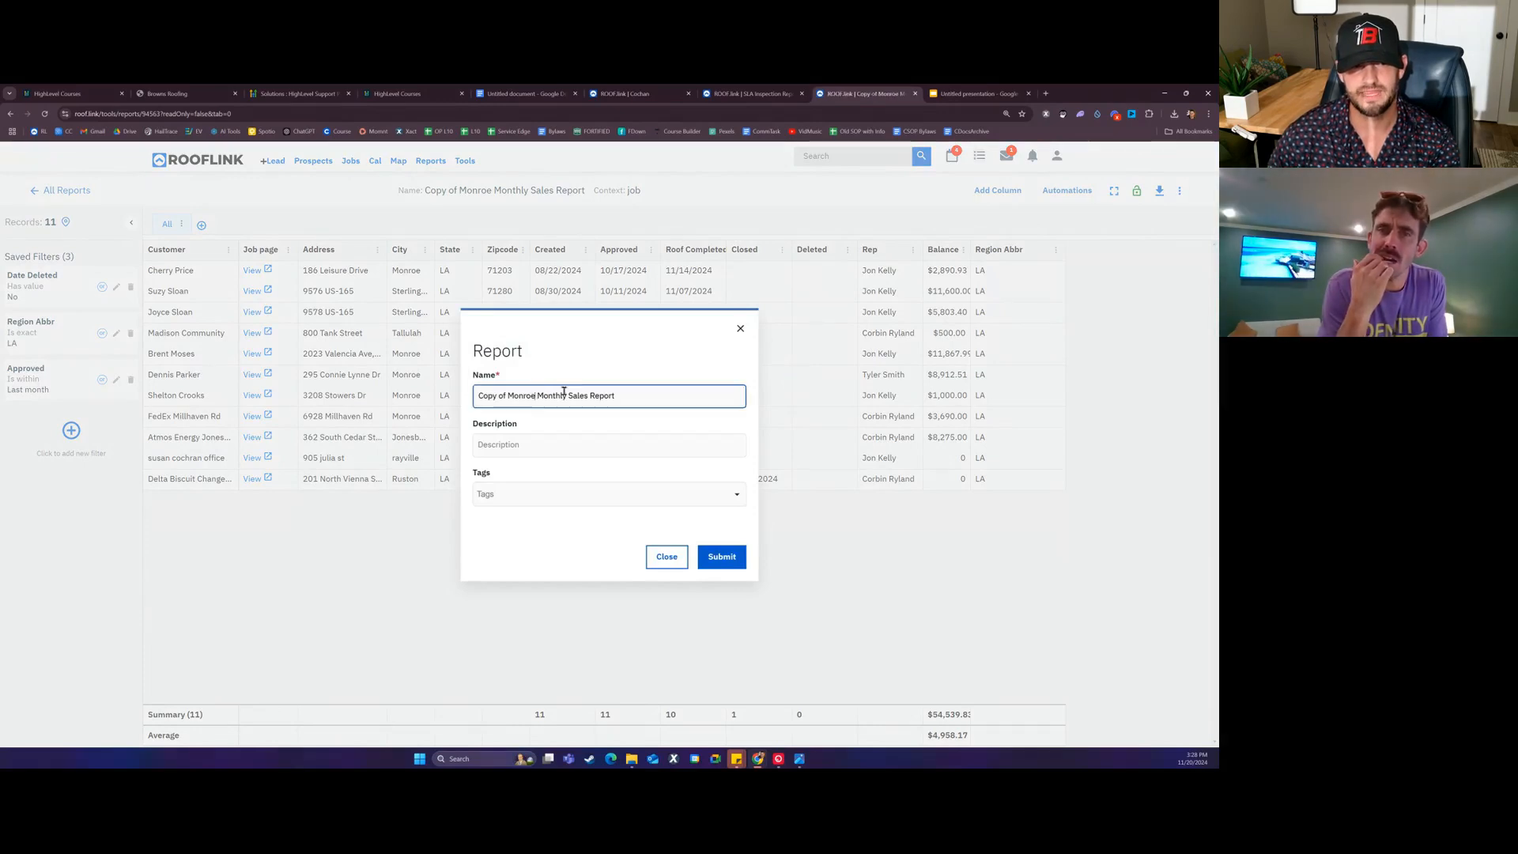
{"action": "key", "text": "BackSpace"}
{"action": "key", "text": "BackSpace"}
{"action": "key", "text": "BackSpace"}
{"action": "key", "text": "BackSpace"}
{"action": "key", "text": "BackSpace"}
{"action": "key", "text": "BackSpace"}
{"action": "key", "text": "BackSpace"}
{"action": "key", "text": "BackSpace"}
{"action": "key", "text": "BackSpace"}
{"action": "key", "text": "BackSpace"}
{"action": "key", "text": "BackSpace"}
{"action": "key", "text": "BackSpace"}
{"action": "key", "text": "BackSpace"}
{"action": "key", "text": "BackSpace"}
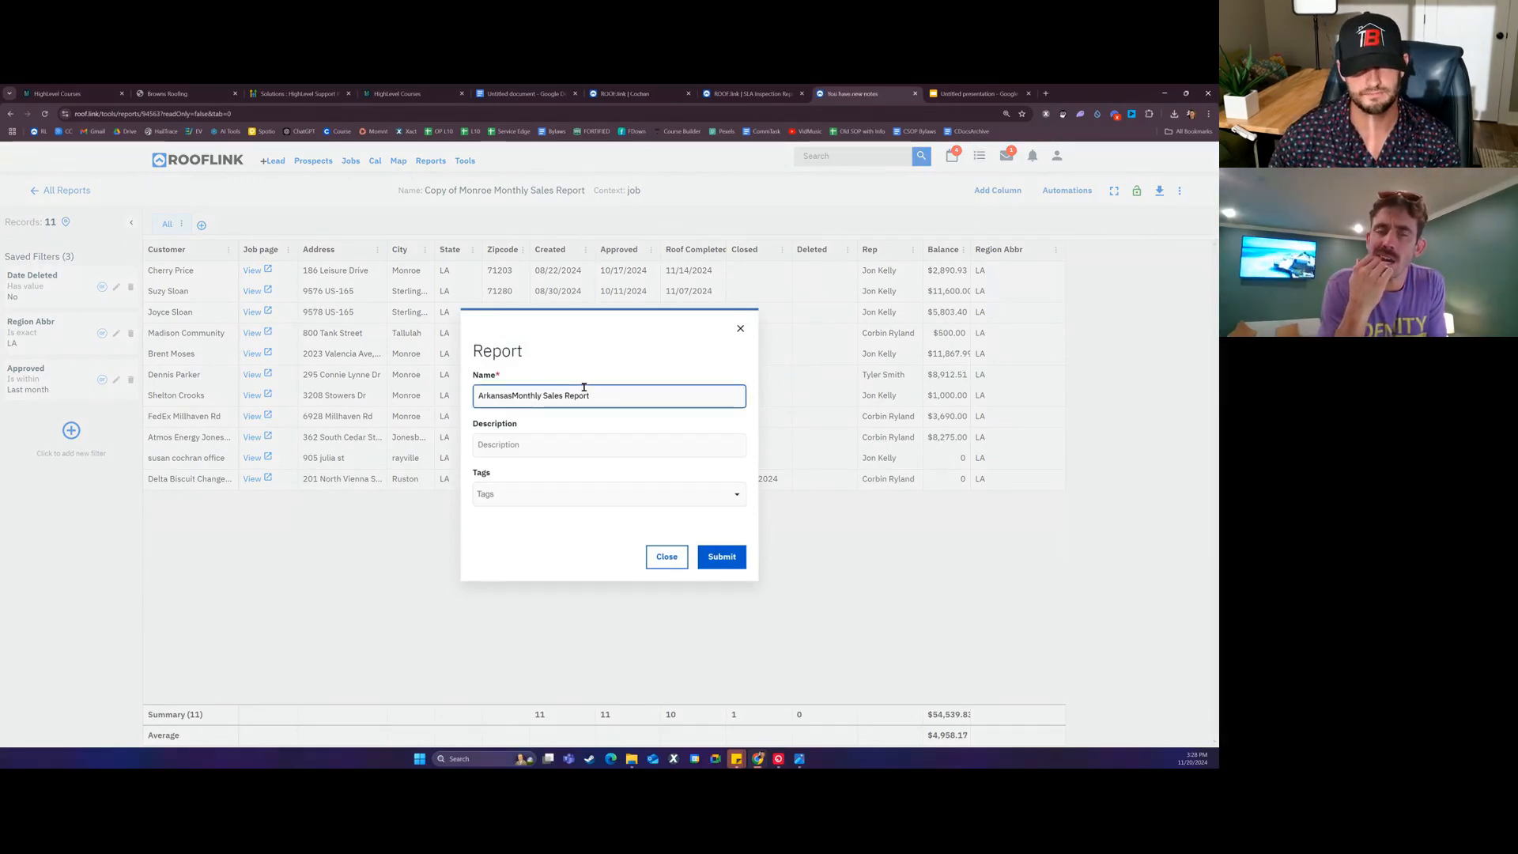
{"action": "type", "text": "Arkansas"}
{"action": "left_click", "coordinate": [735, 567]}
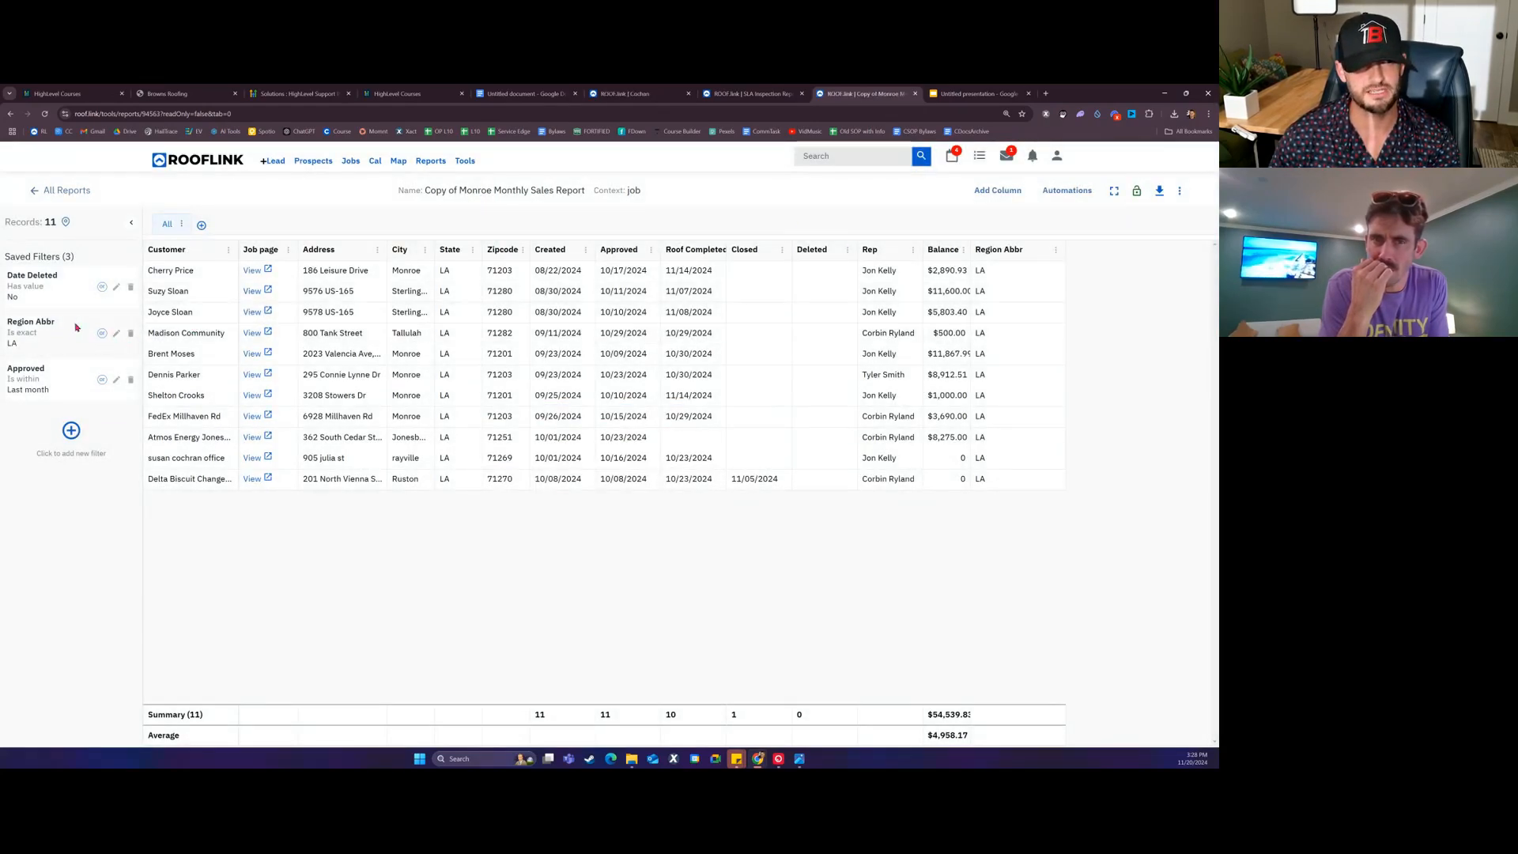
Step: Change the Region Abbr filter value from LA to Arkansas, then to AR
{"action": "left_click", "coordinate": [117, 336]}
{"action": "double_click", "coordinate": [51, 499]}
{"action": "type", "text": "A"}
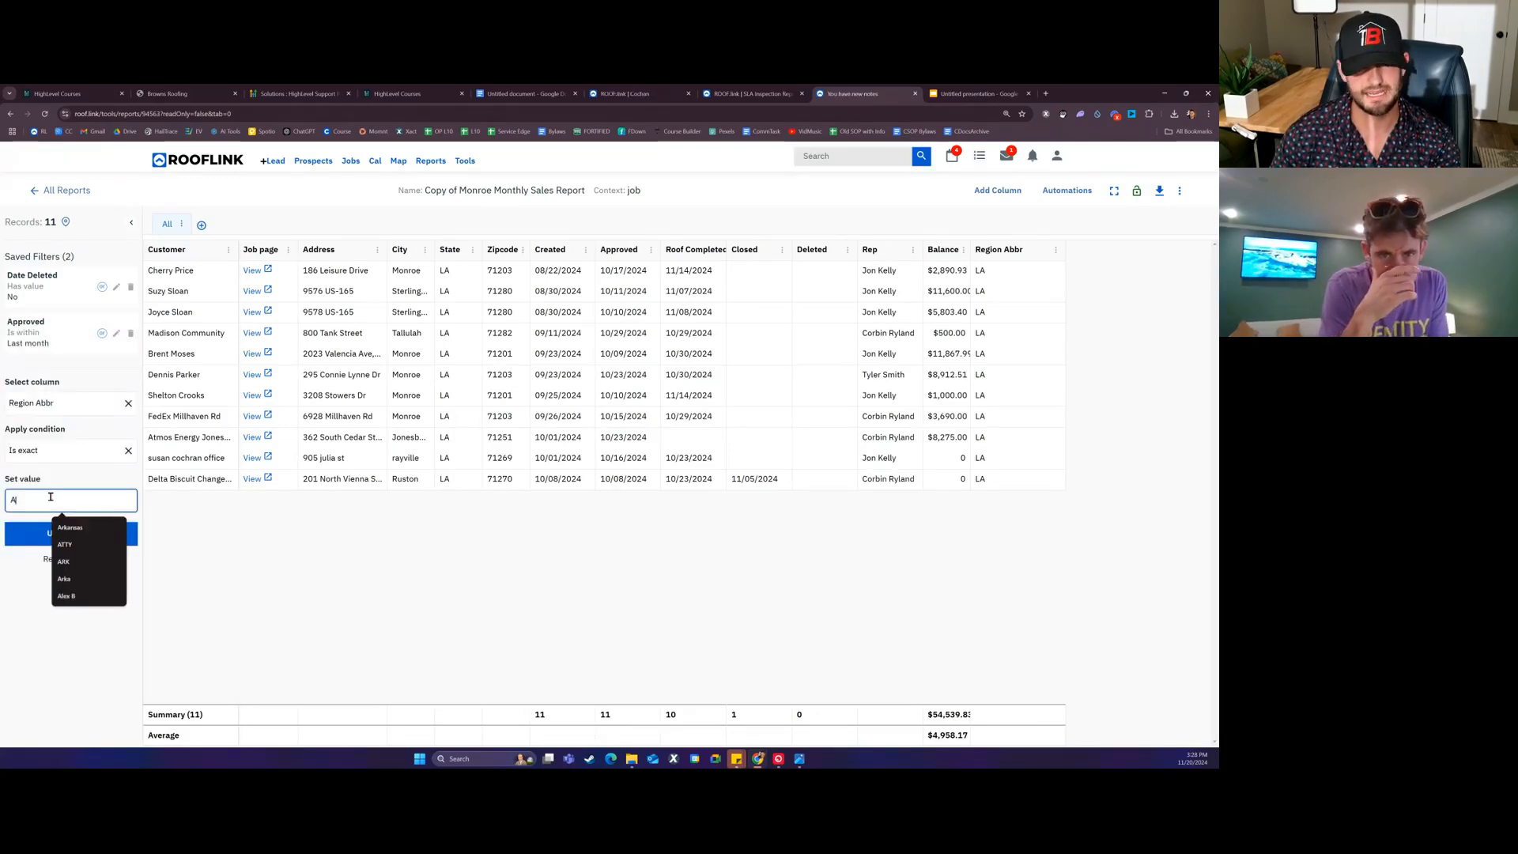
{"action": "type", "text": "rkansas"}
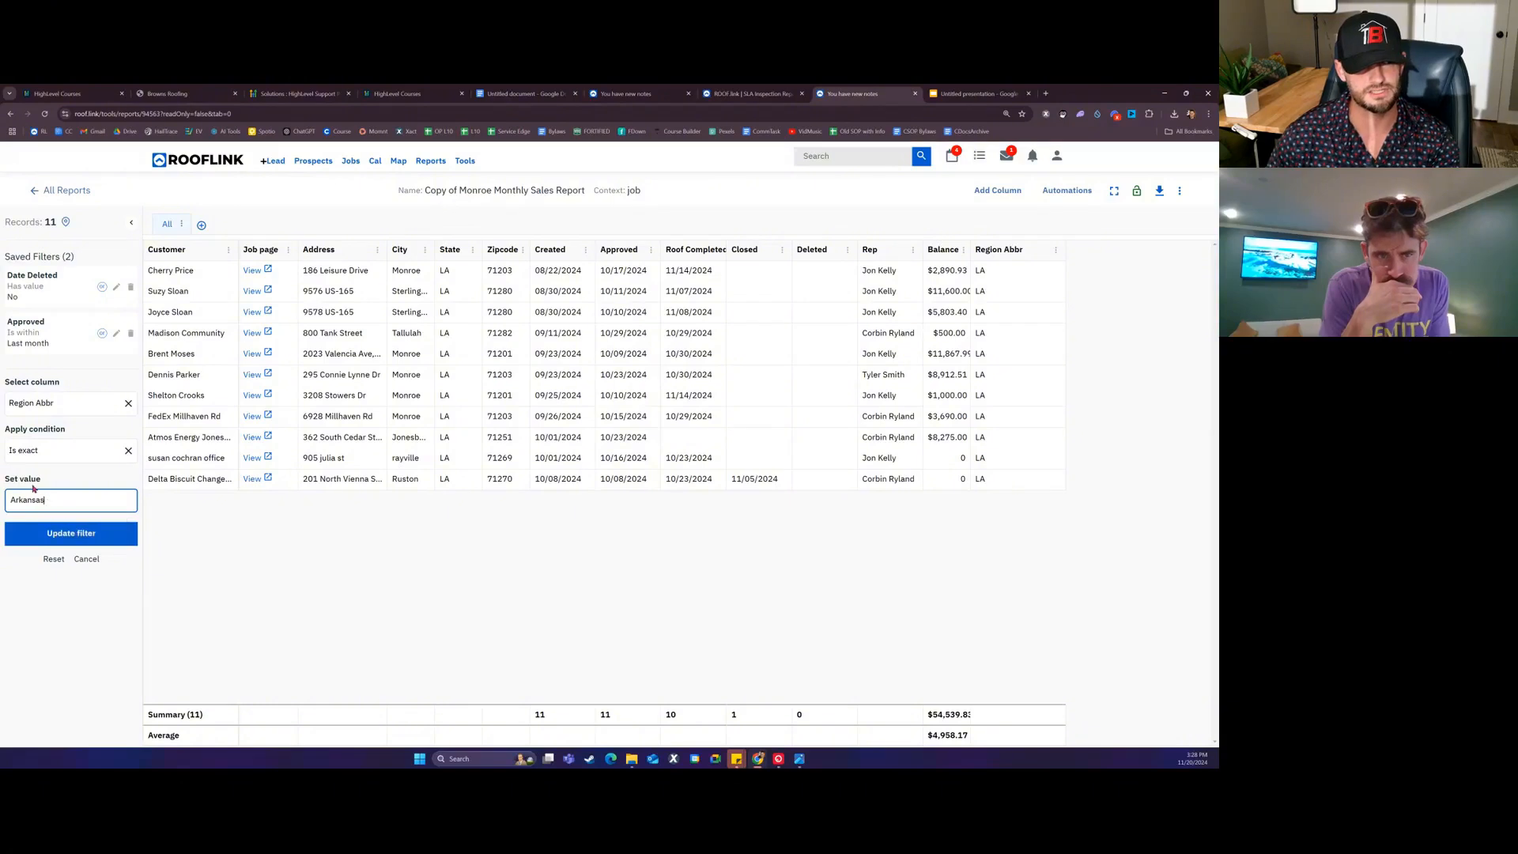
{"action": "left_click", "coordinate": [37, 543]}
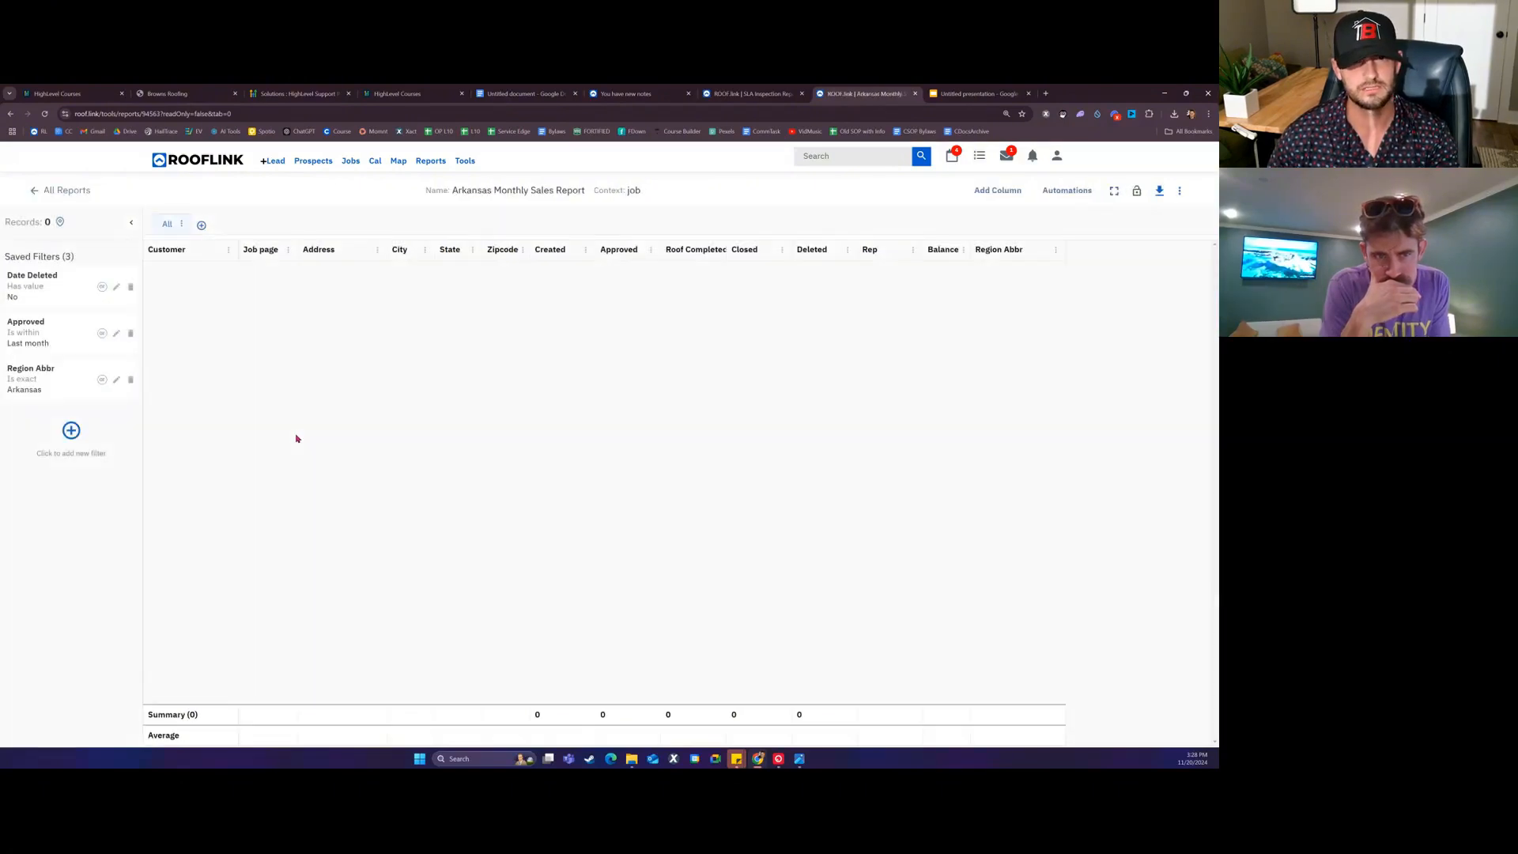
{"action": "left_click", "coordinate": [116, 381]}
{"action": "left_click", "coordinate": [60, 497]}
{"action": "double_click", "coordinate": [60, 497]}
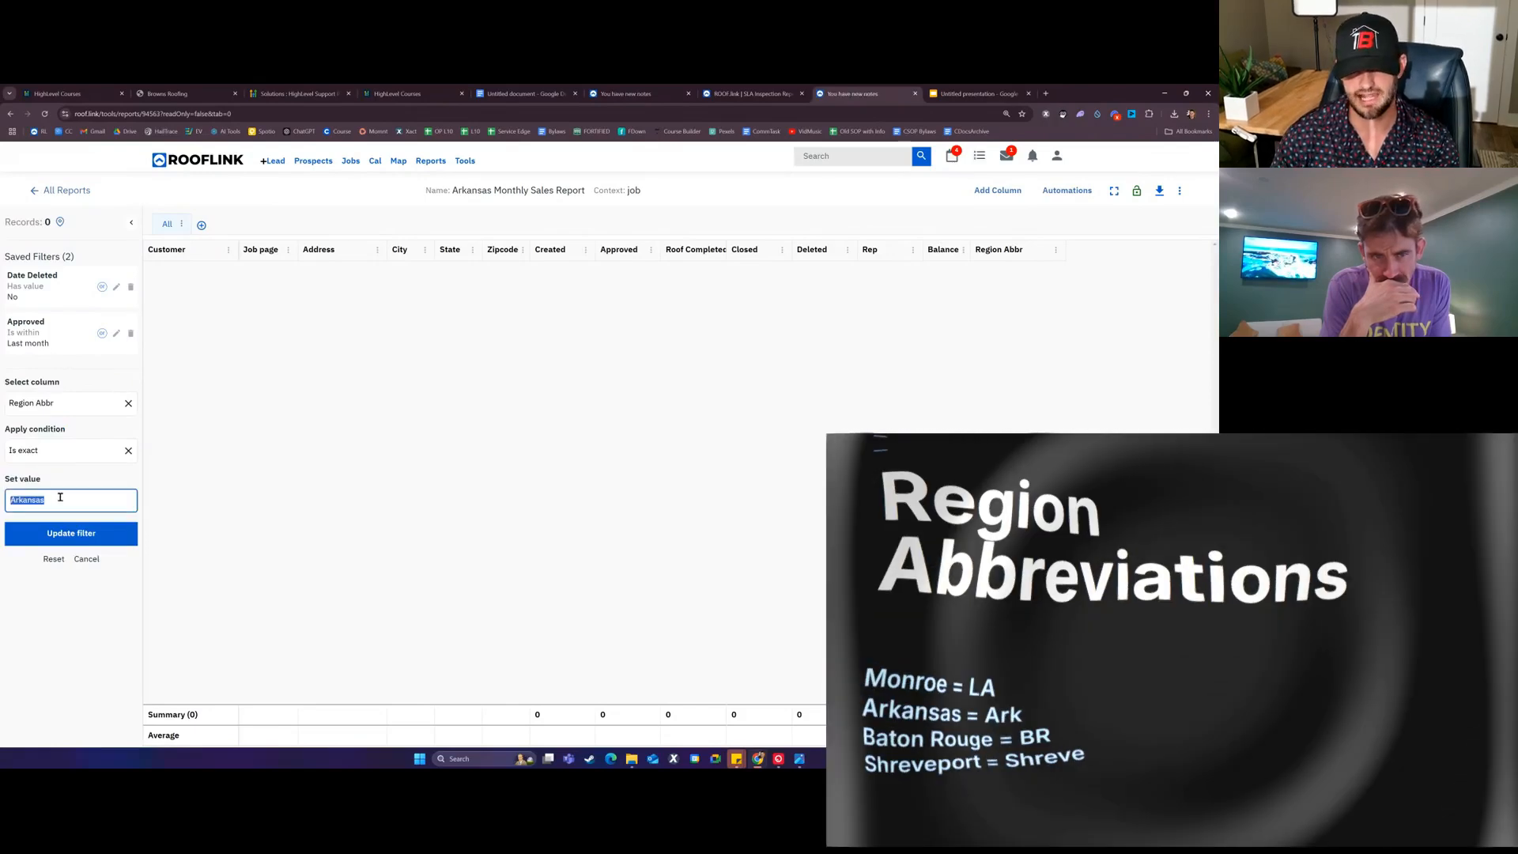
{"action": "type", "text": "AR"}
{"action": "left_click", "coordinate": [24, 542]}
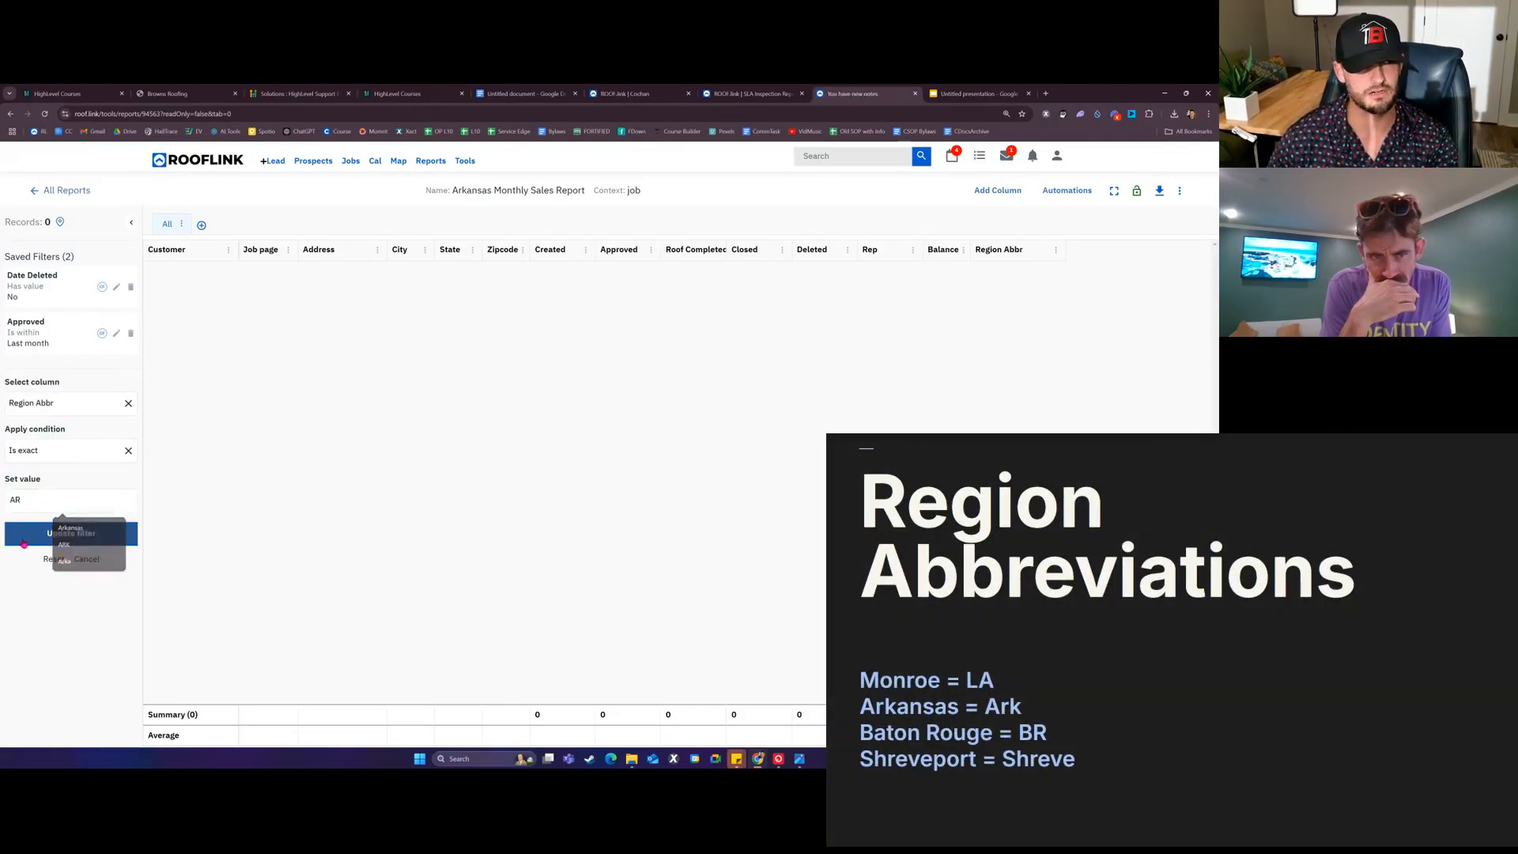
Step: Set the Region Abbr filter value to ark, leaving 8 last-month Arkansas jobs
{"action": "left_click", "coordinate": [116, 381]}
{"action": "double_click", "coordinate": [39, 500]}
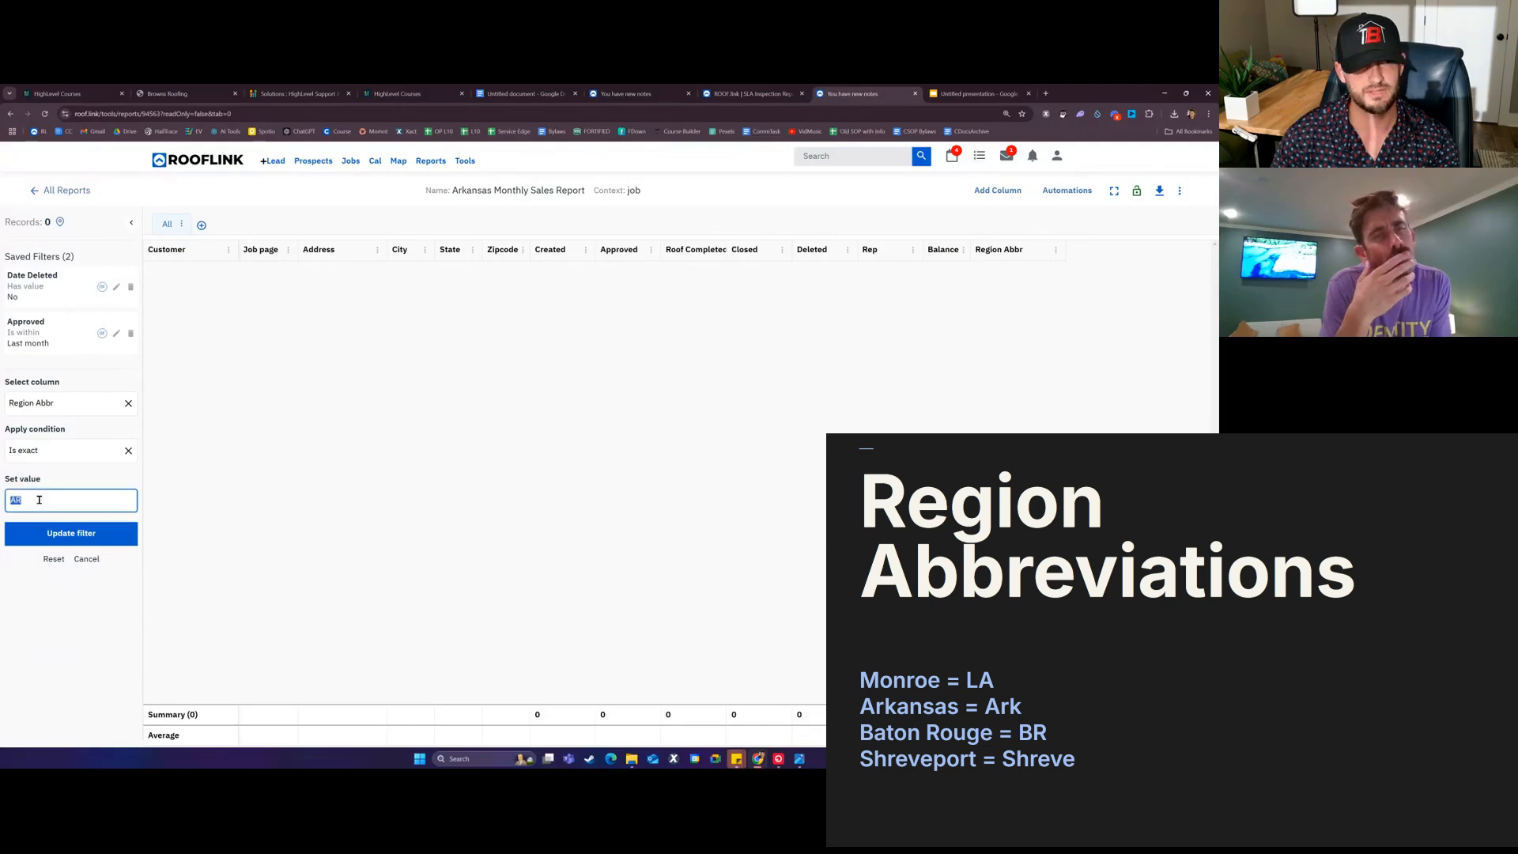
{"action": "type", "text": "ark"}
{"action": "left_click", "coordinate": [48, 533]}
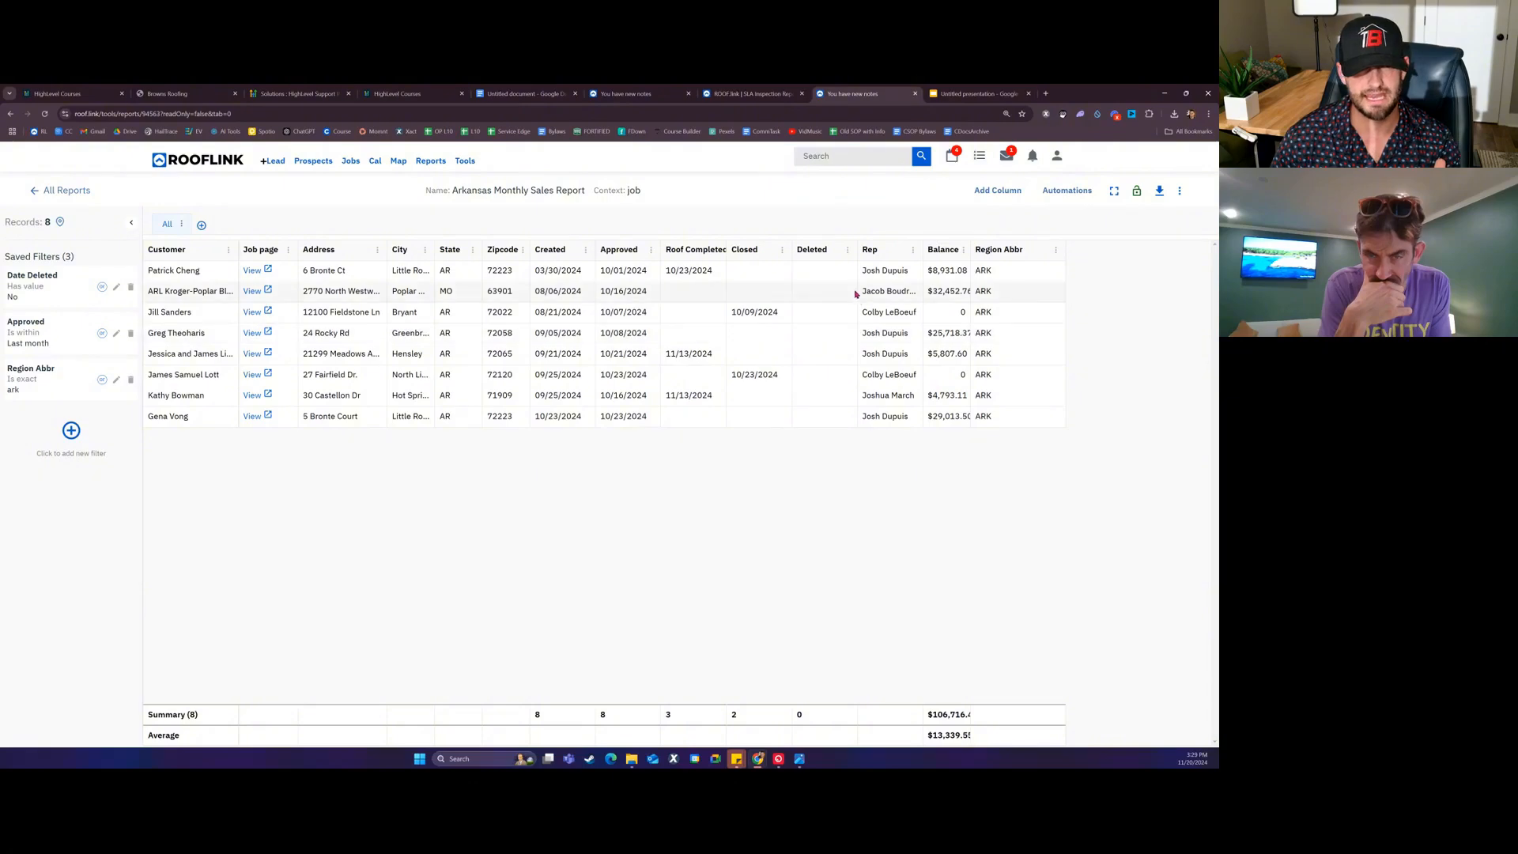
{"action": "left_click_drag", "start_coordinate": [615, 270], "coordinate": [637, 409]}
{"action": "left_click", "coordinate": [638, 409]}
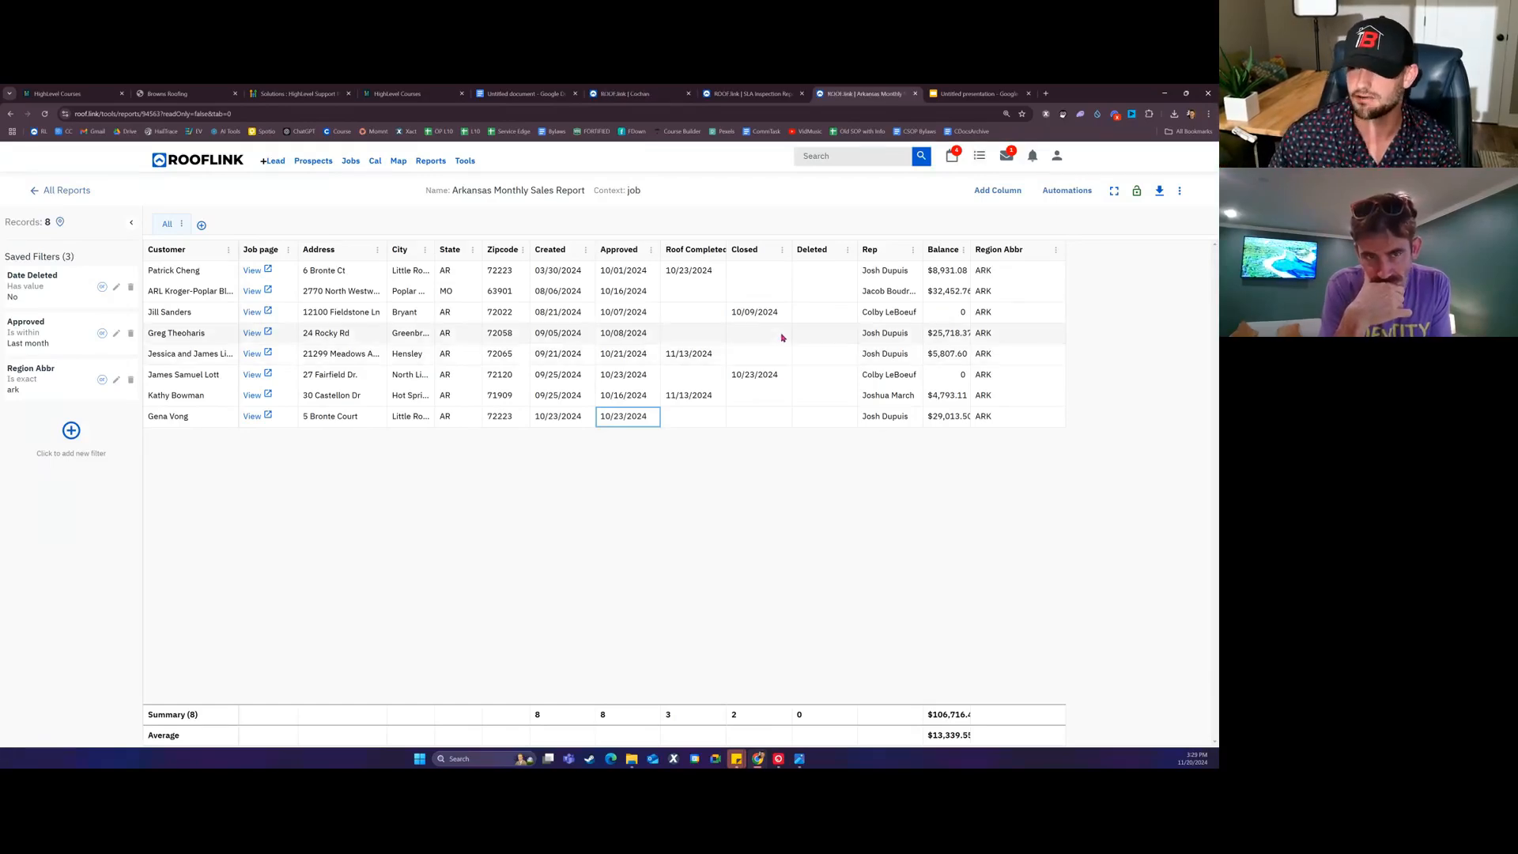
Step: Start a Run report automation for the Arkansas report with the chosen user as recipient
{"action": "left_click", "coordinate": [1066, 191]}
{"action": "left_click", "coordinate": [1060, 211]}
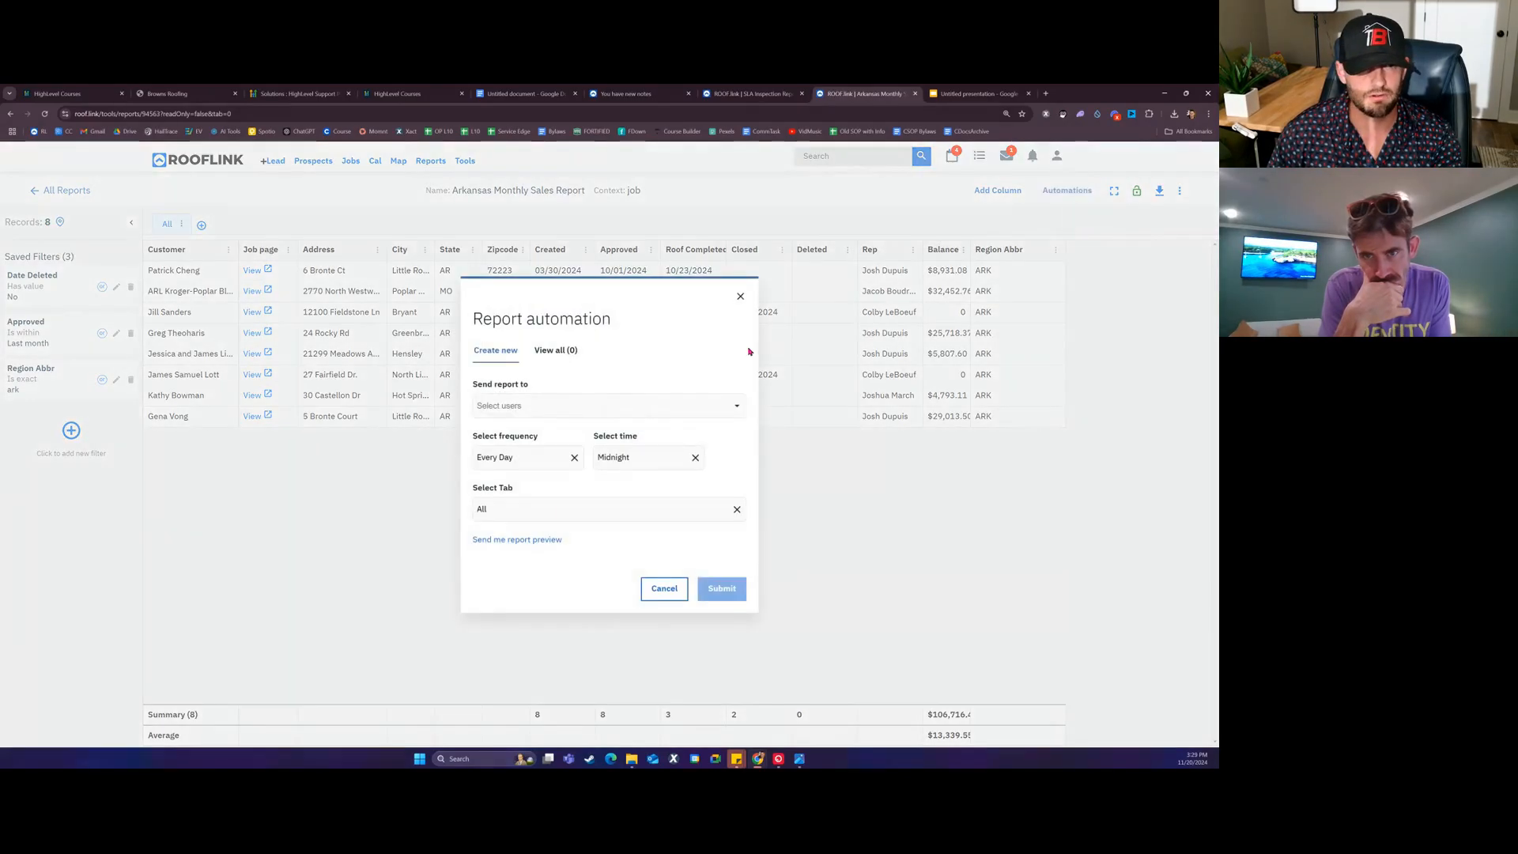
{"action": "left_click", "coordinate": [579, 405]}
{"action": "type", "text": "jimm"}
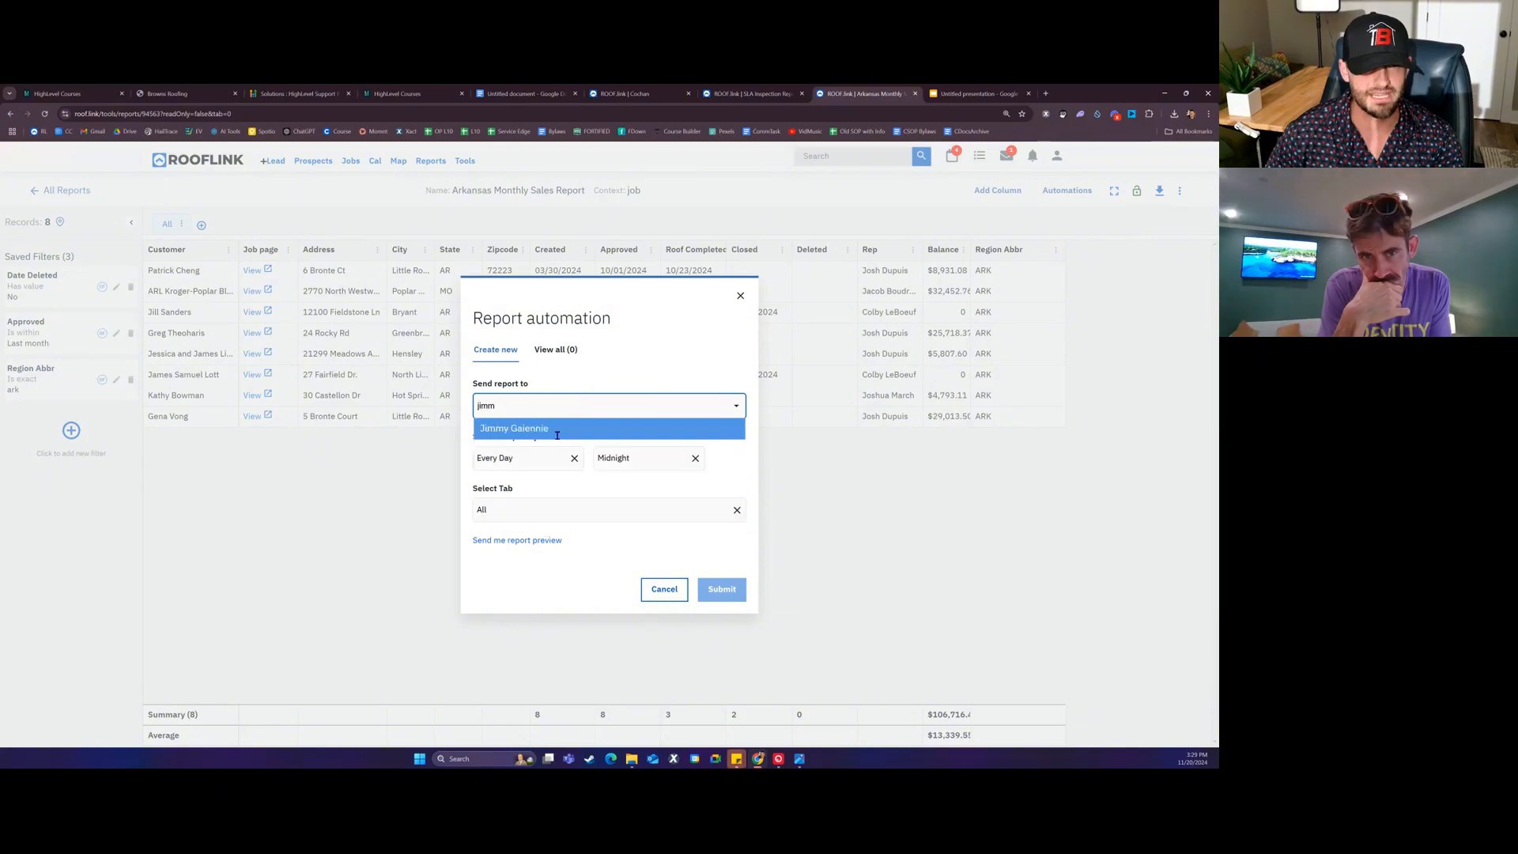
{"action": "left_click", "coordinate": [560, 431]}
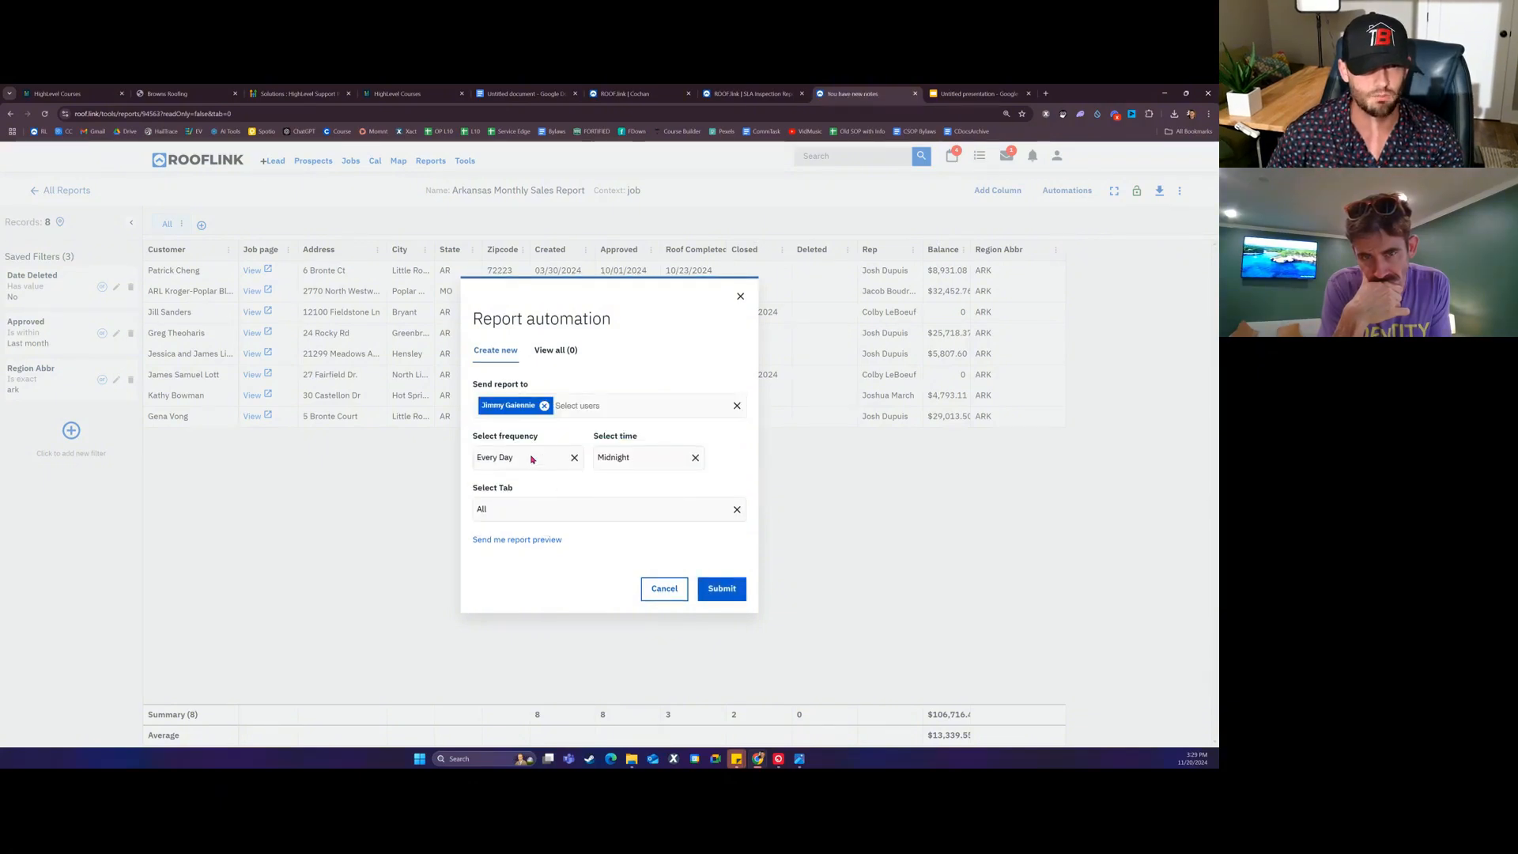
Step: Schedule it for First Of Every Month at 7am and save the automation
{"action": "left_click", "coordinate": [524, 455]}
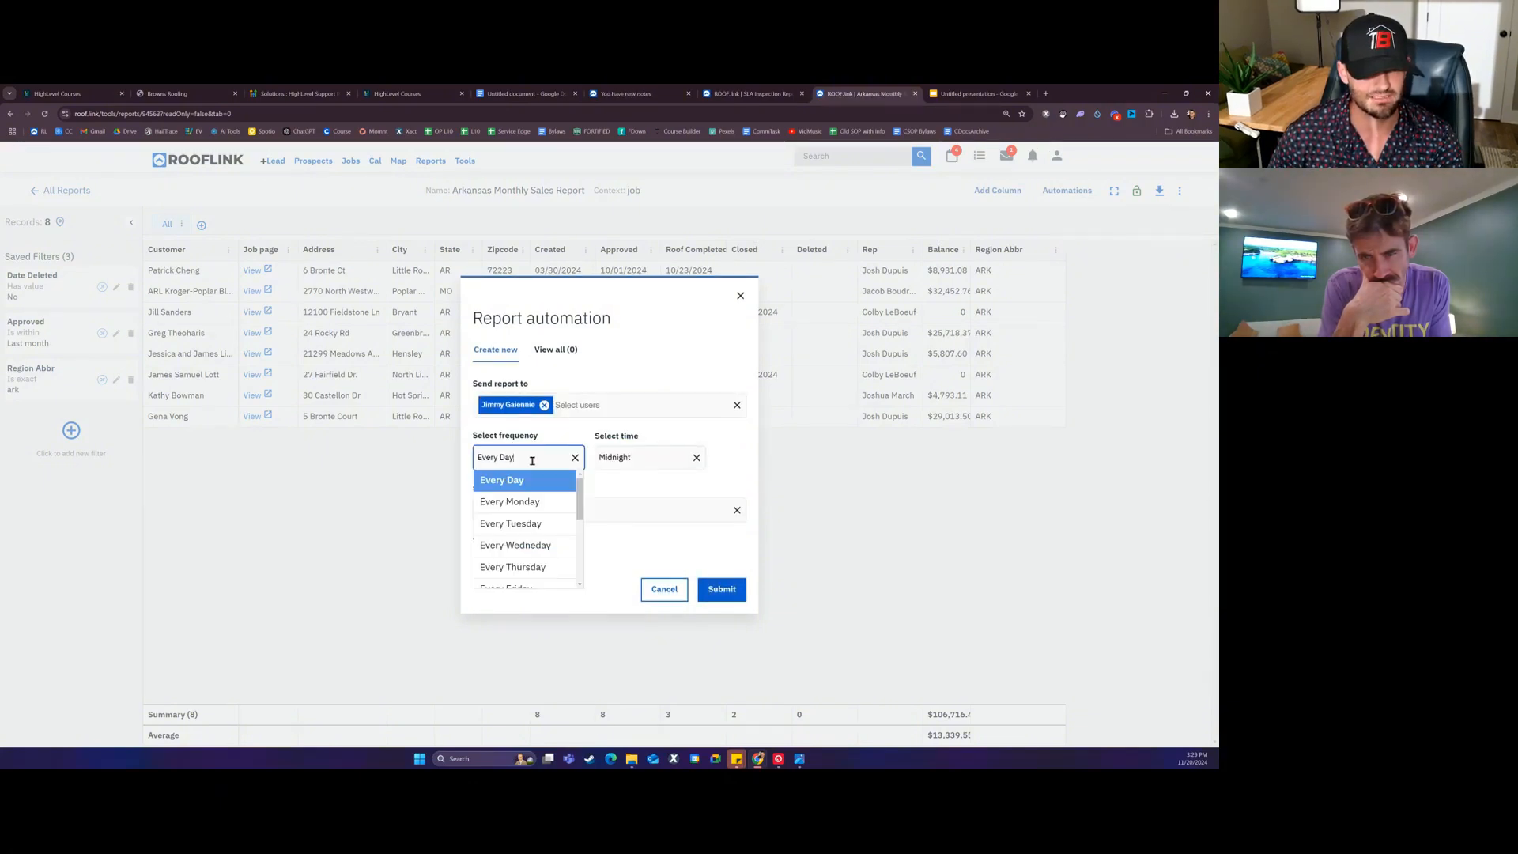
{"action": "scroll", "coordinate": [544, 526], "scroll_direction": "down", "scroll_amount": 1}
{"action": "scroll", "coordinate": [544, 526], "scroll_direction": "down", "scroll_amount": 2}
{"action": "left_click", "coordinate": [536, 530]}
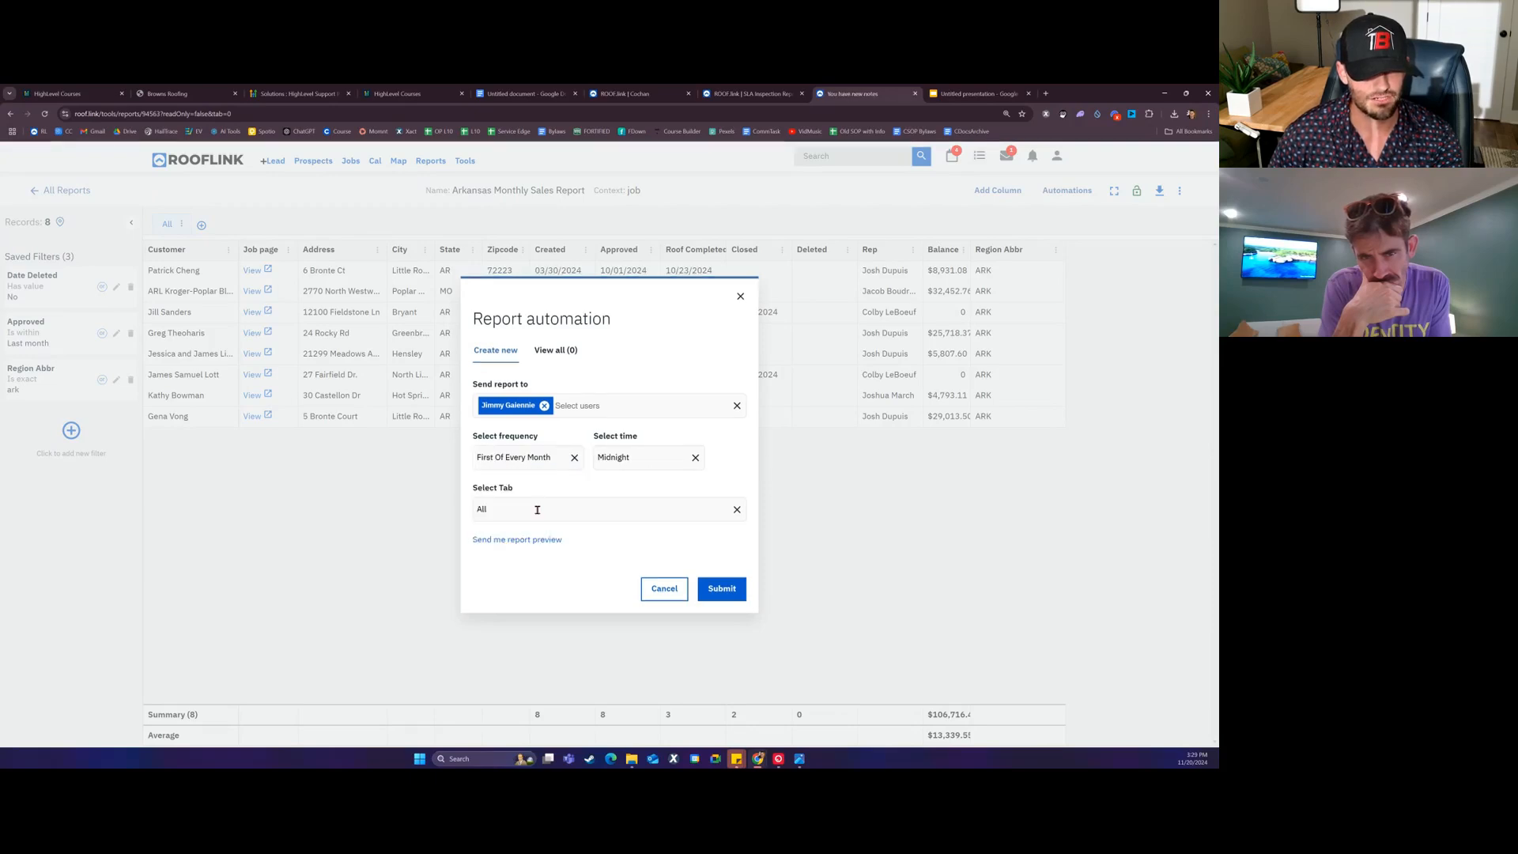
{"action": "left_click", "coordinate": [641, 459]}
{"action": "left_click", "coordinate": [621, 501]}
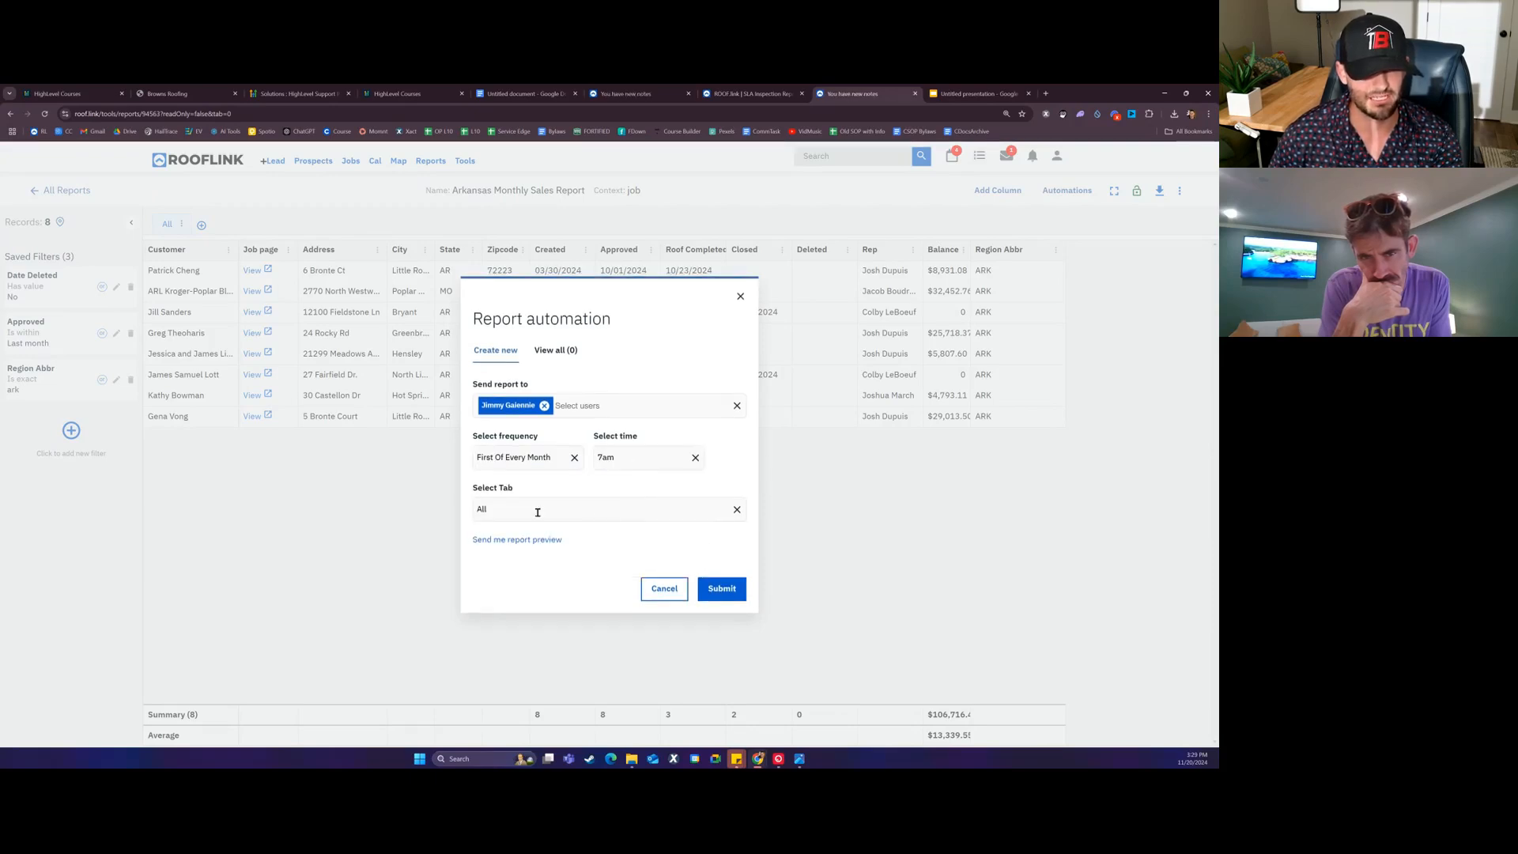
{"action": "left_click", "coordinate": [721, 589]}
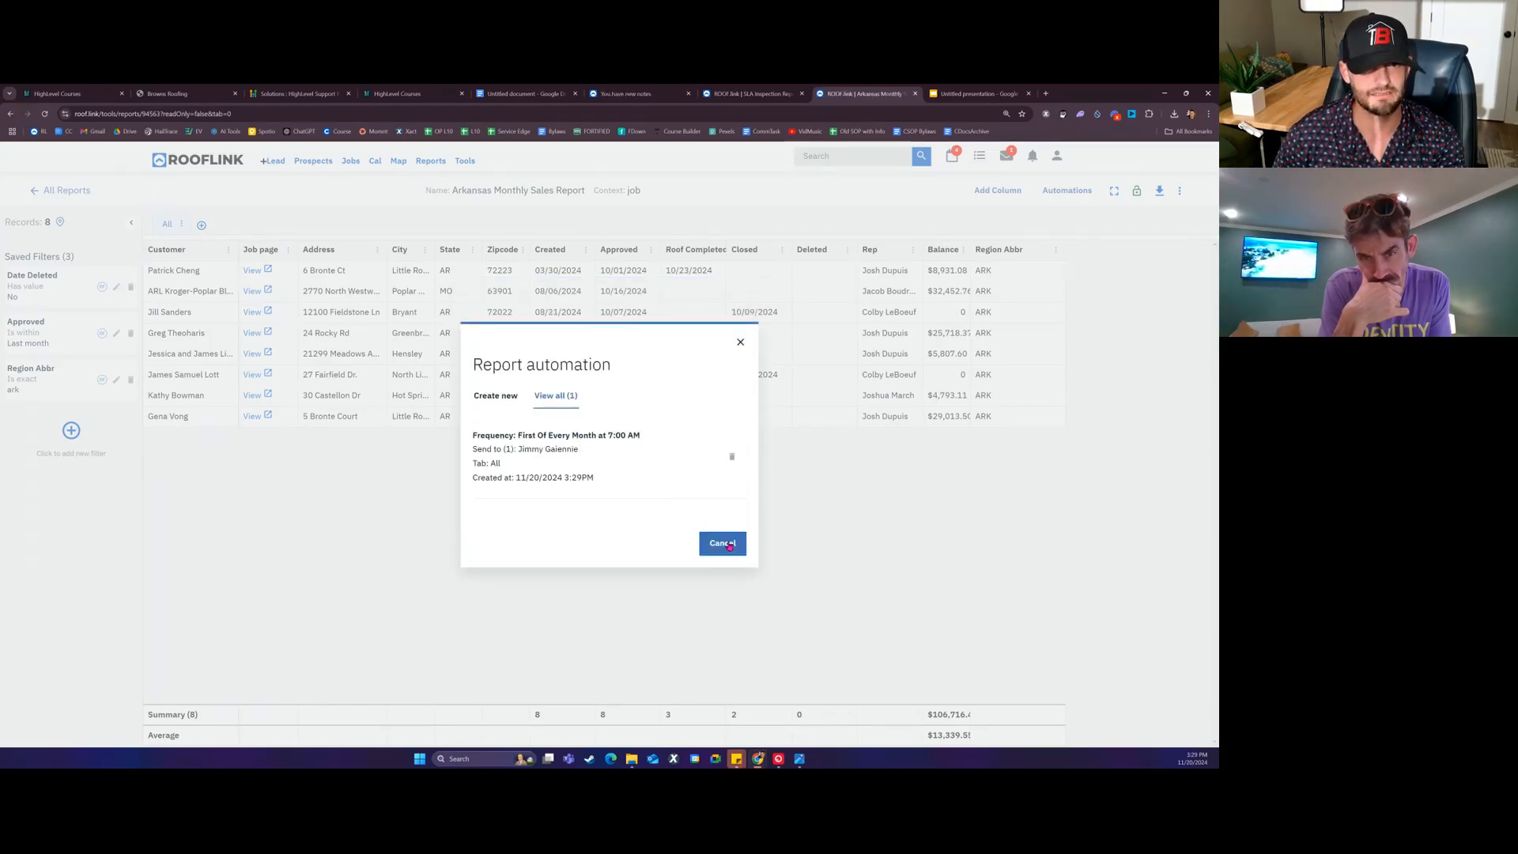
{"action": "left_click", "coordinate": [729, 546]}
Step: Unlock the Arkansas Monthly Sales Report and clone it
{"action": "left_click", "coordinate": [1180, 191]}
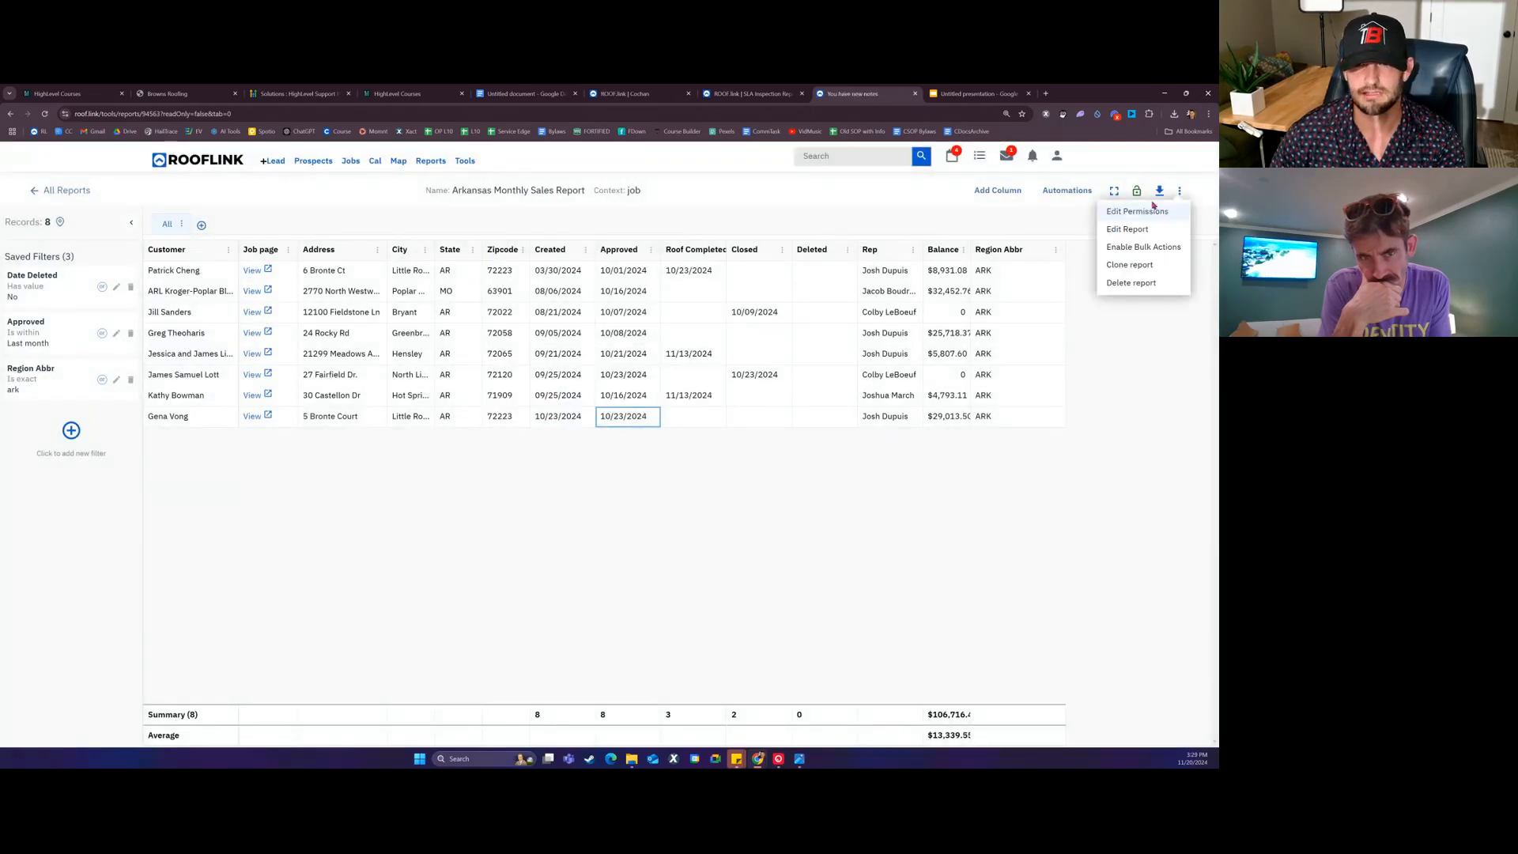
{"action": "left_click", "coordinate": [1143, 193]}
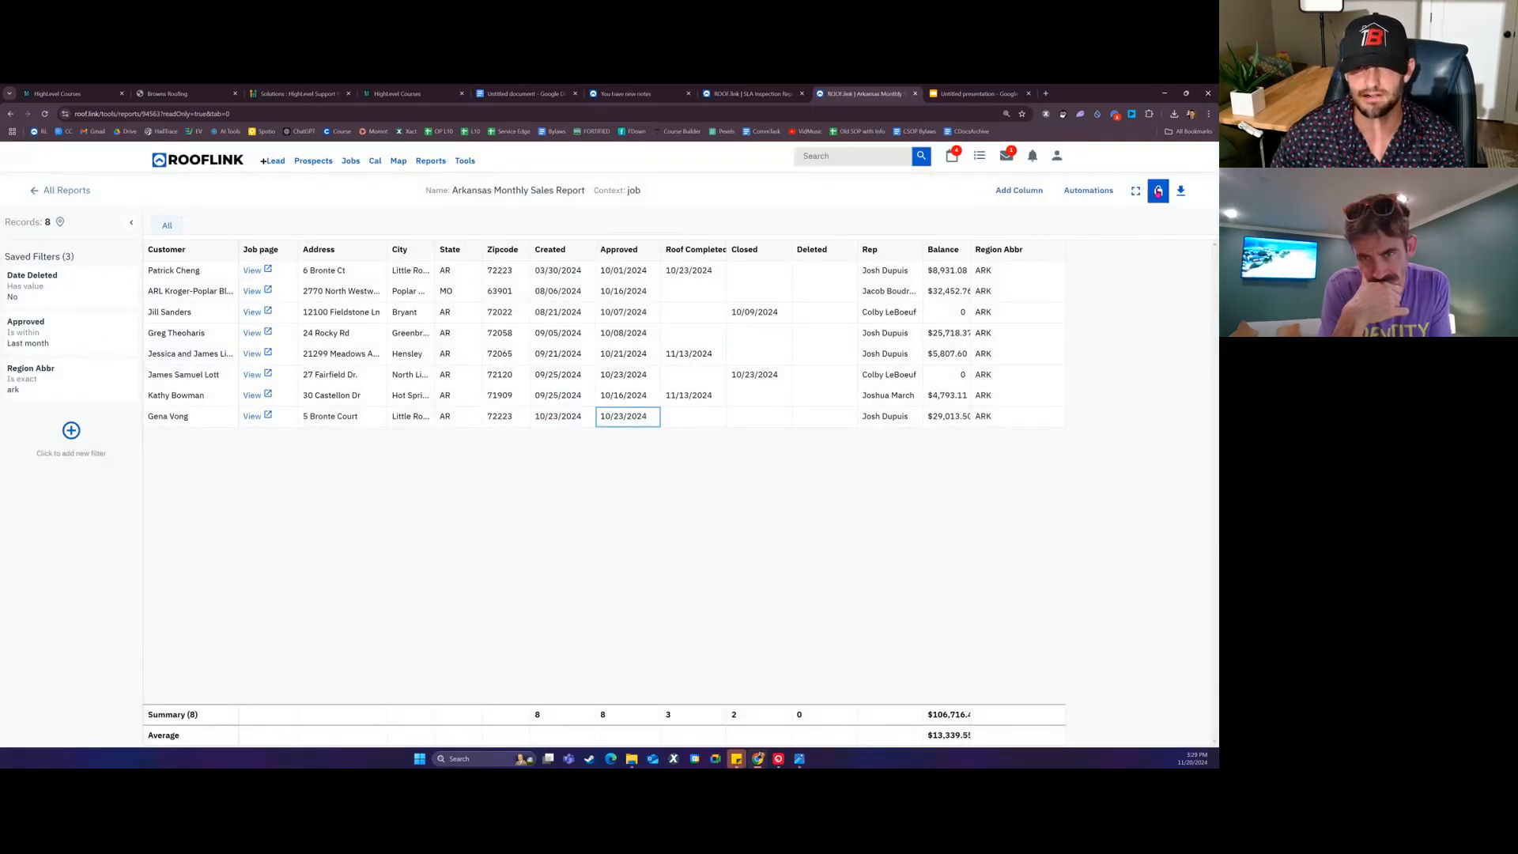
{"action": "left_click", "coordinate": [1158, 192]}
{"action": "left_click", "coordinate": [1180, 192]}
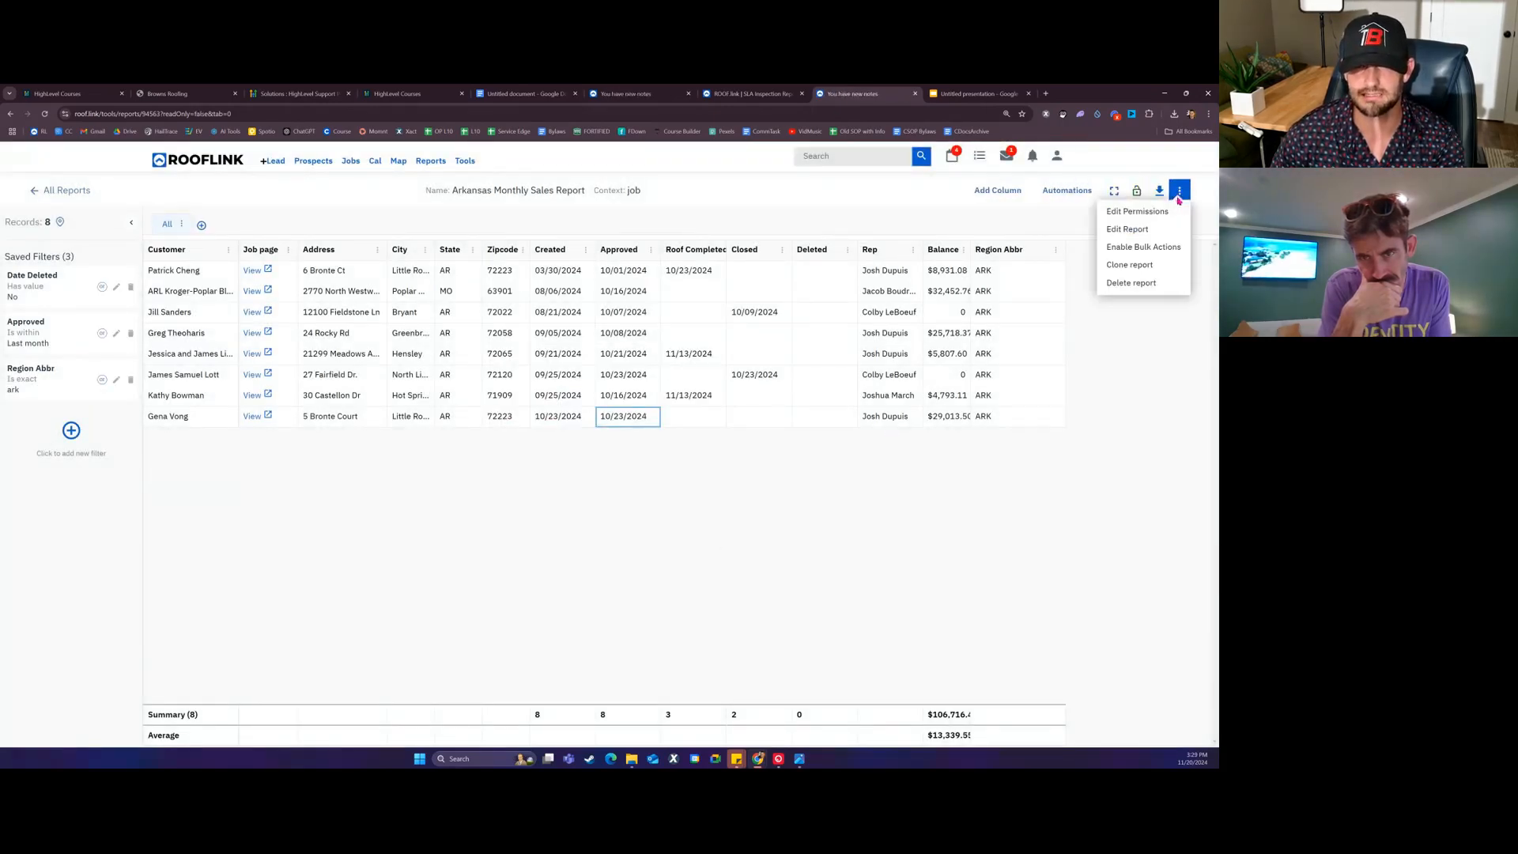
{"action": "left_click", "coordinate": [1149, 266]}
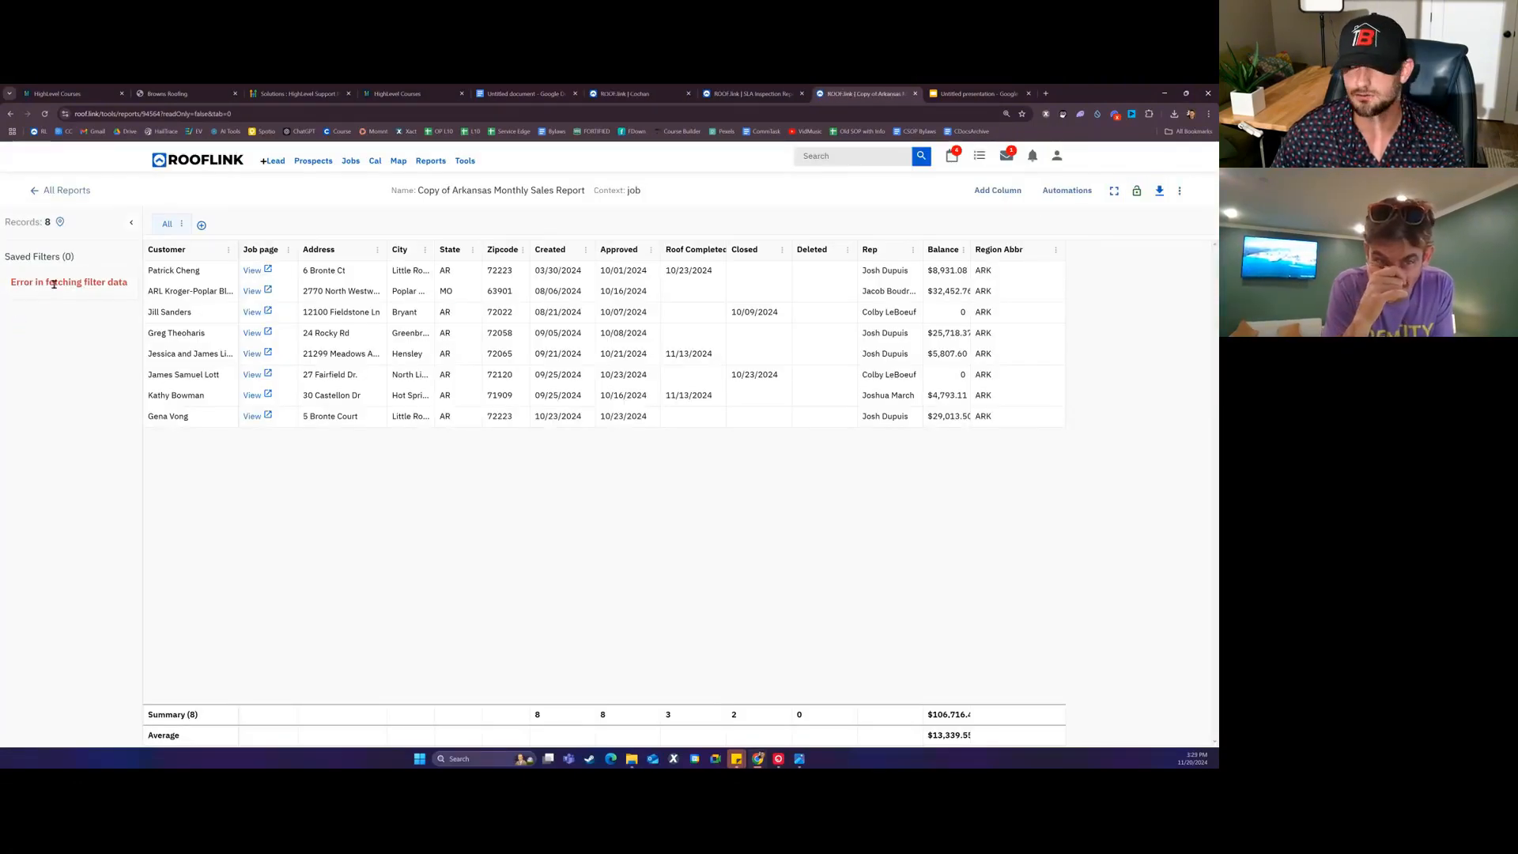
Step: Refresh the 'Copy of Arkansas Monthly Sales Report', unlock it, and open its details for editing
{"action": "left_click", "coordinate": [1136, 191]}
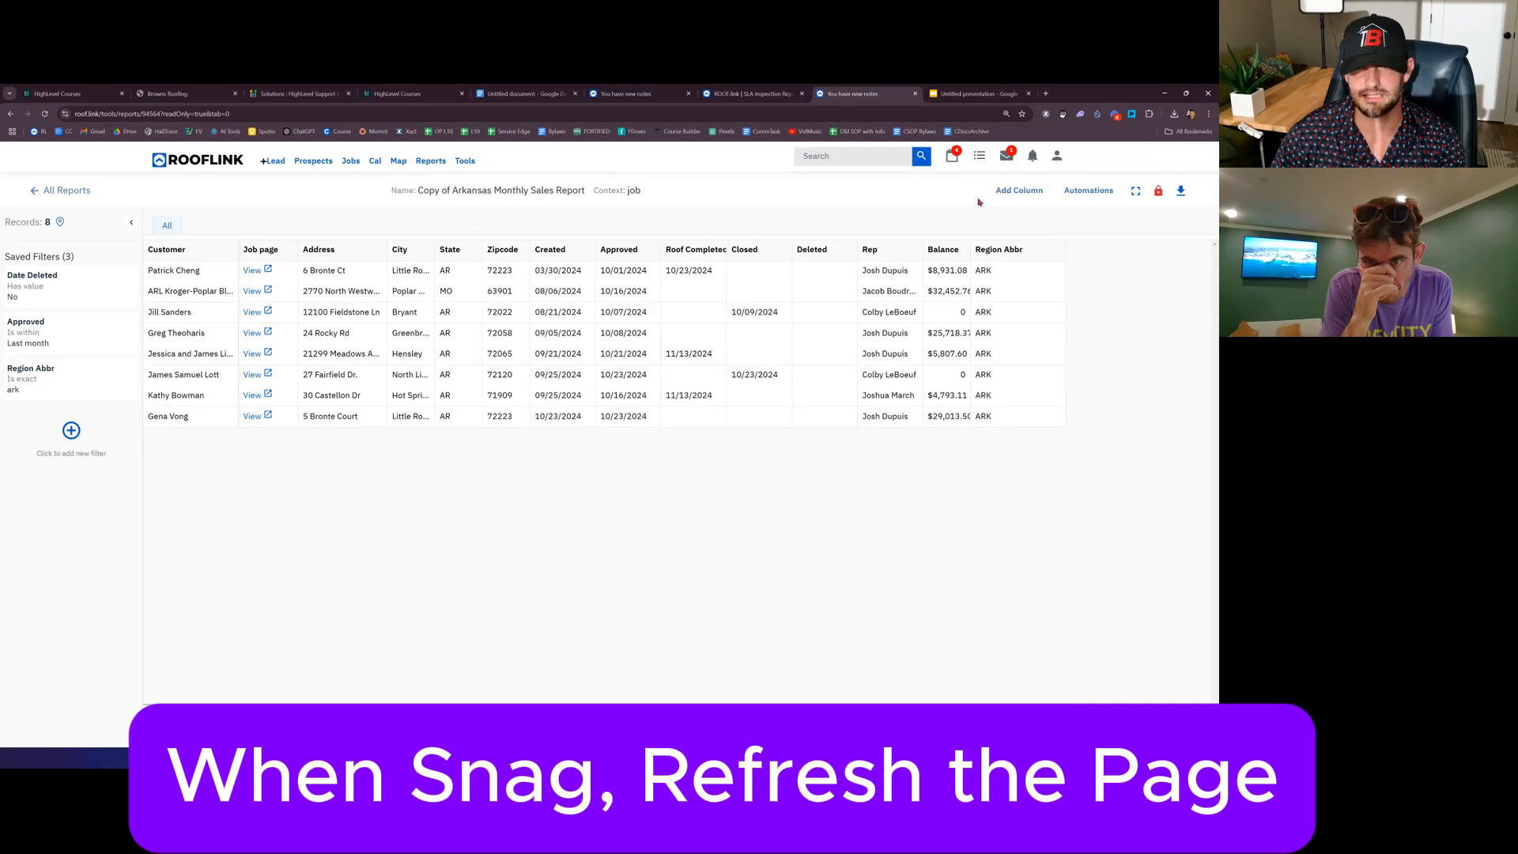
{"action": "left_click", "coordinate": [1159, 190]}
{"action": "left_click", "coordinate": [1179, 191]}
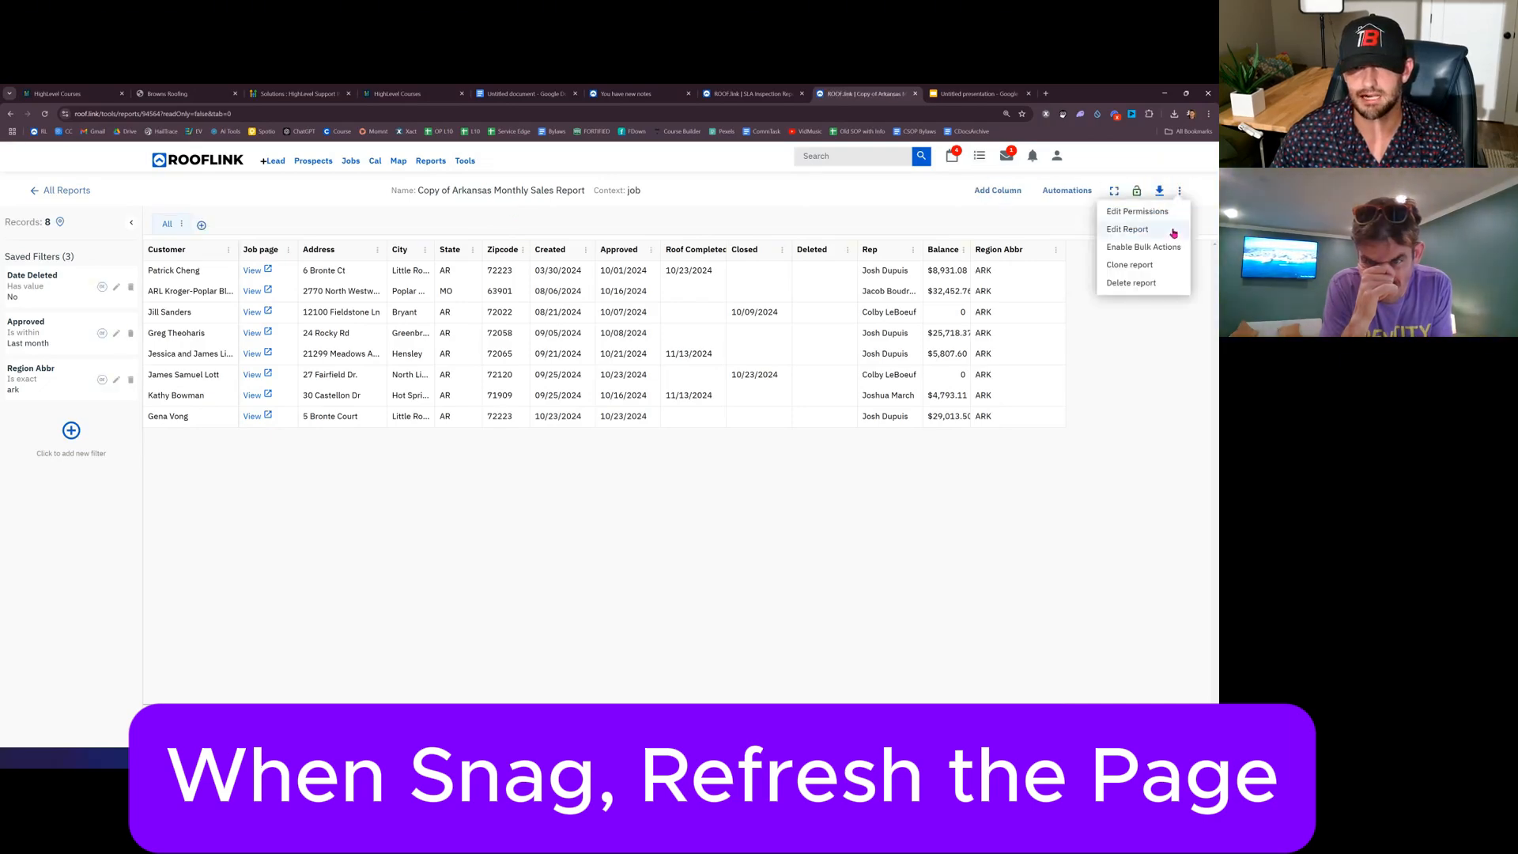
{"action": "left_click", "coordinate": [1128, 229]}
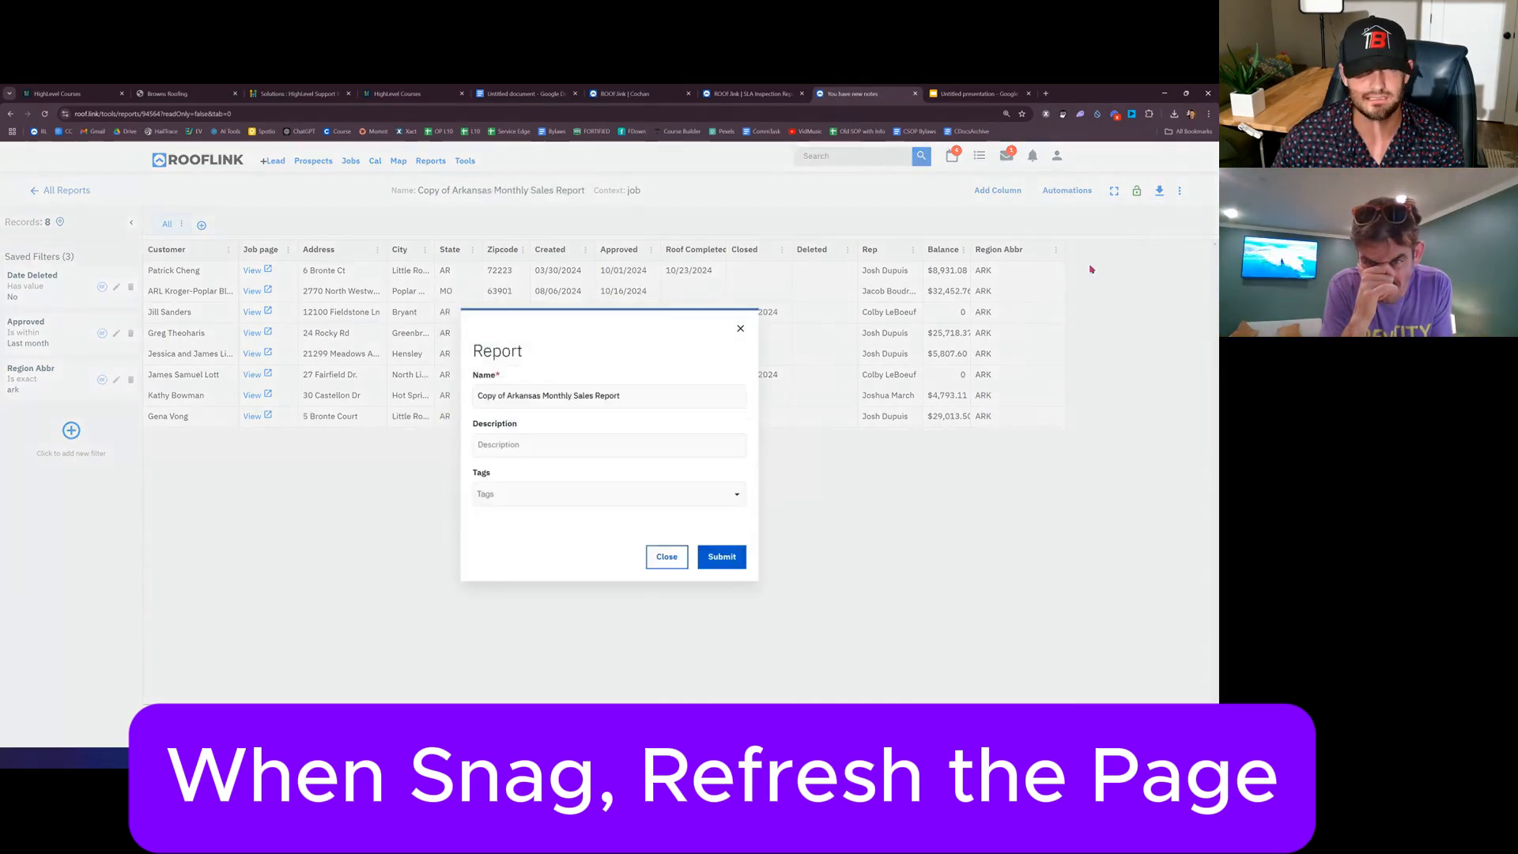